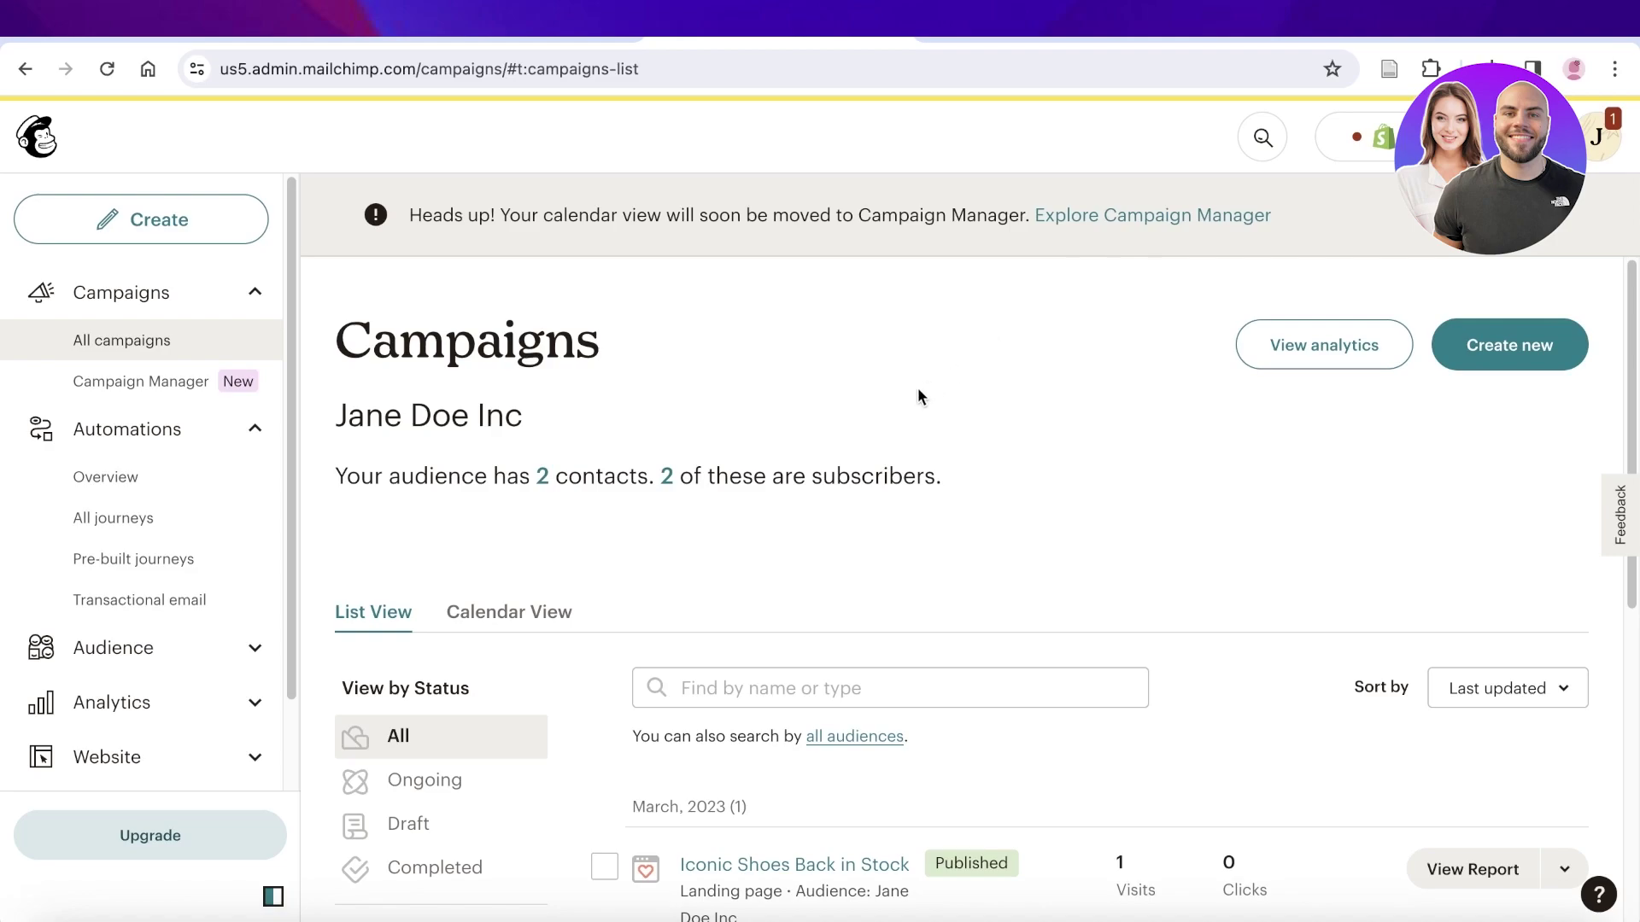
Step: Collapse the Campaigns and Automations sidebar sections and browse Integrations > Discover
scroll(911, 397, "down", 3)
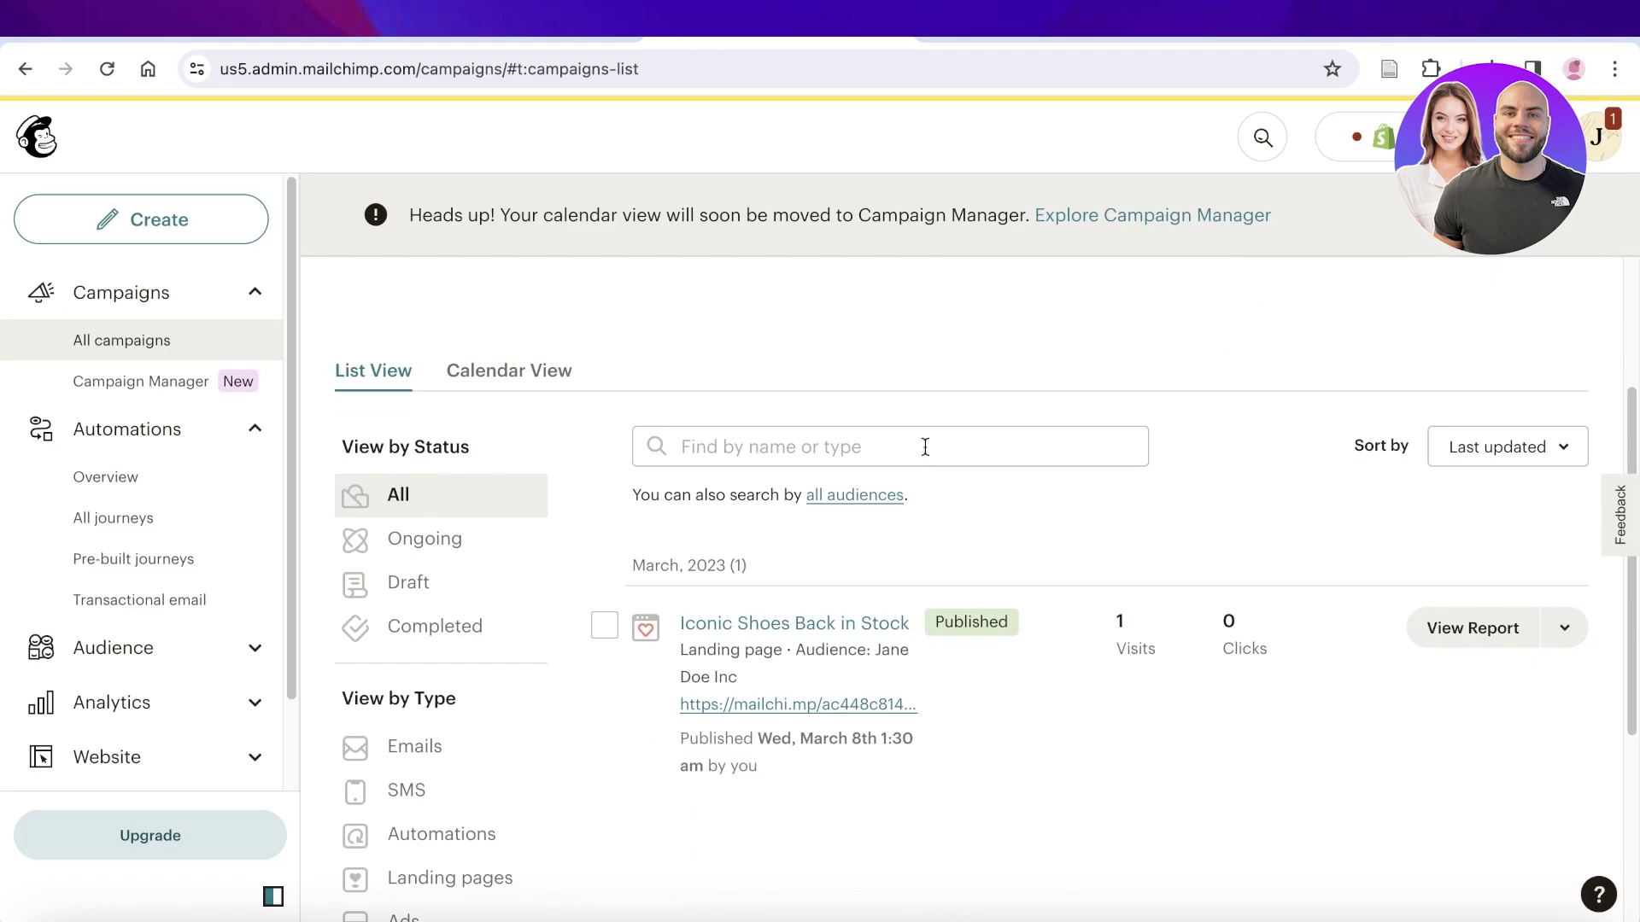
scroll(924, 447, "down", 2)
scroll(924, 447, "up", 5)
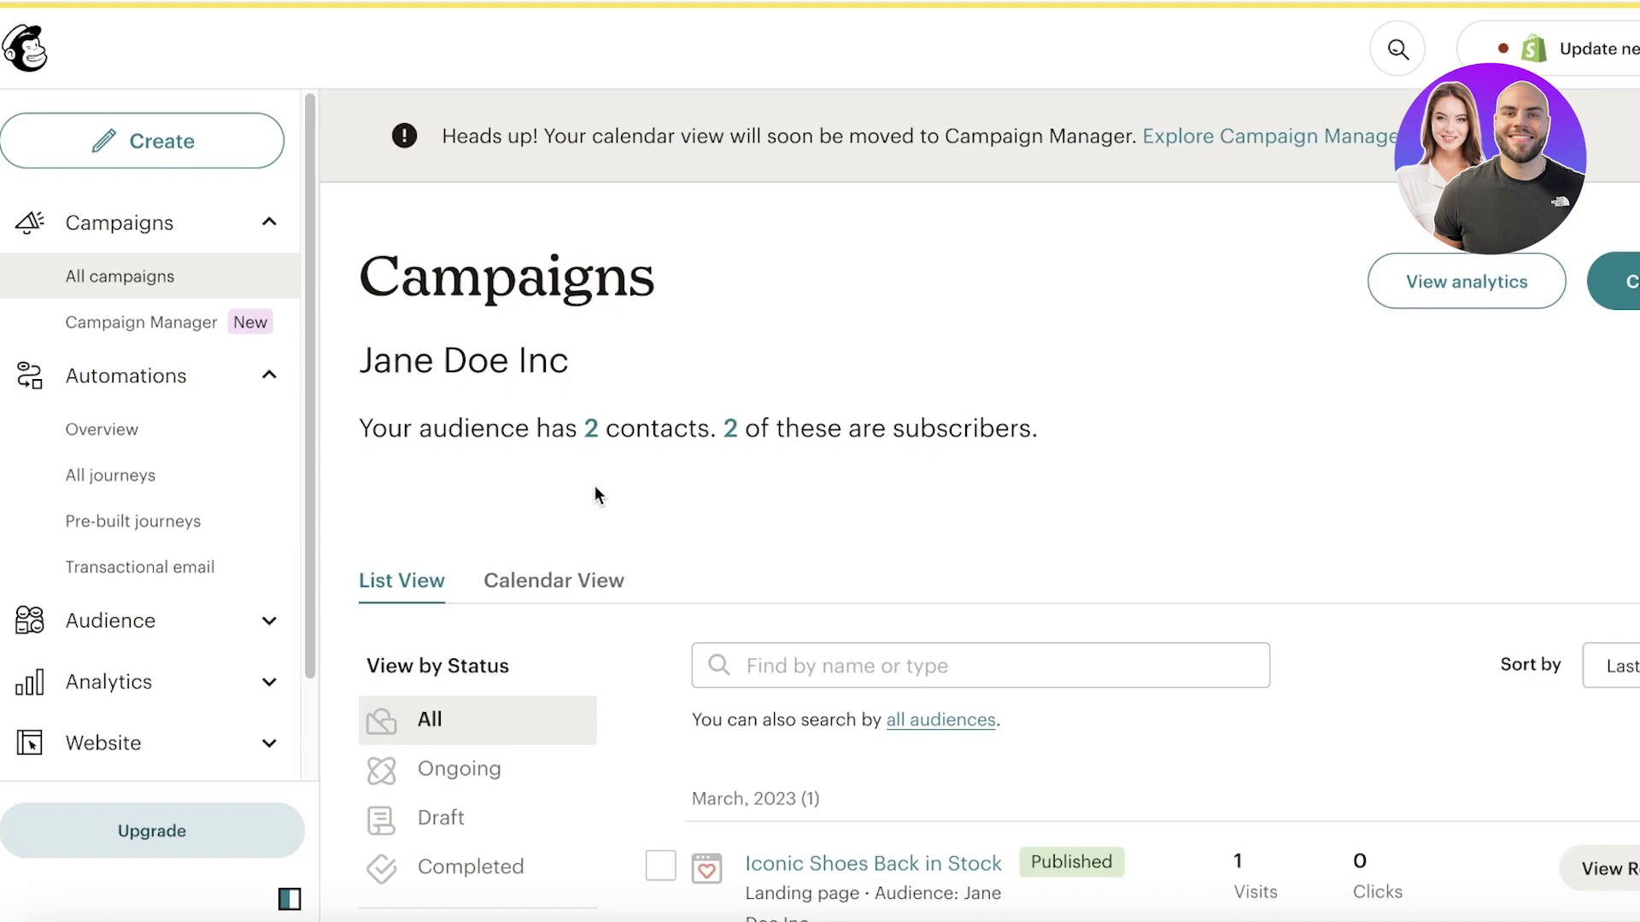
left_click(172, 243)
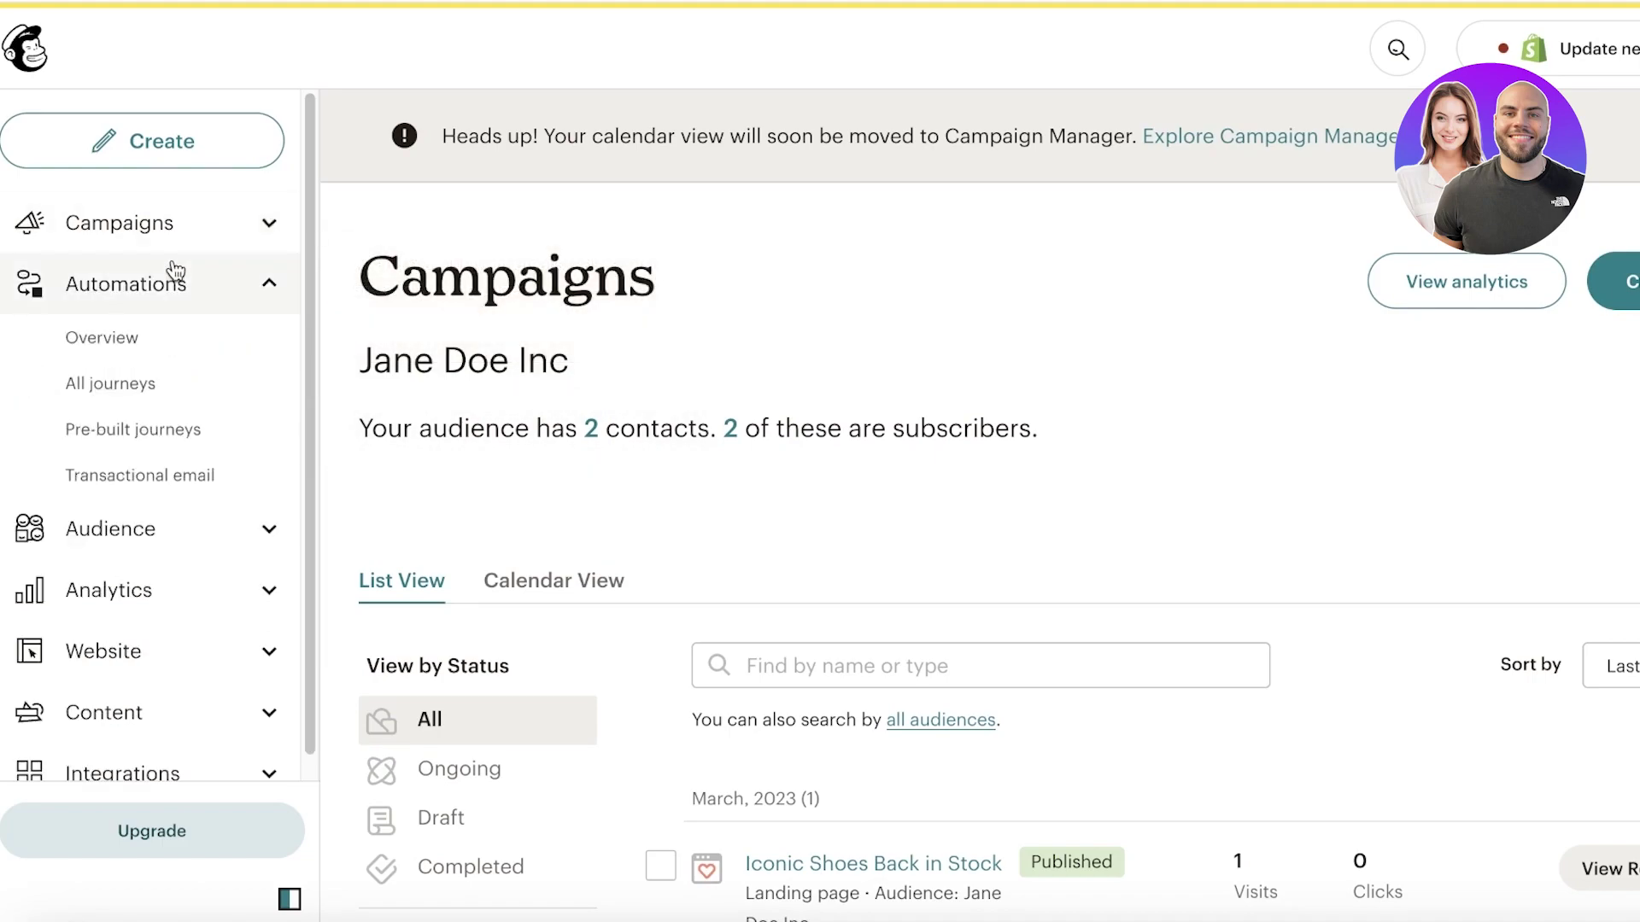
left_click(189, 307)
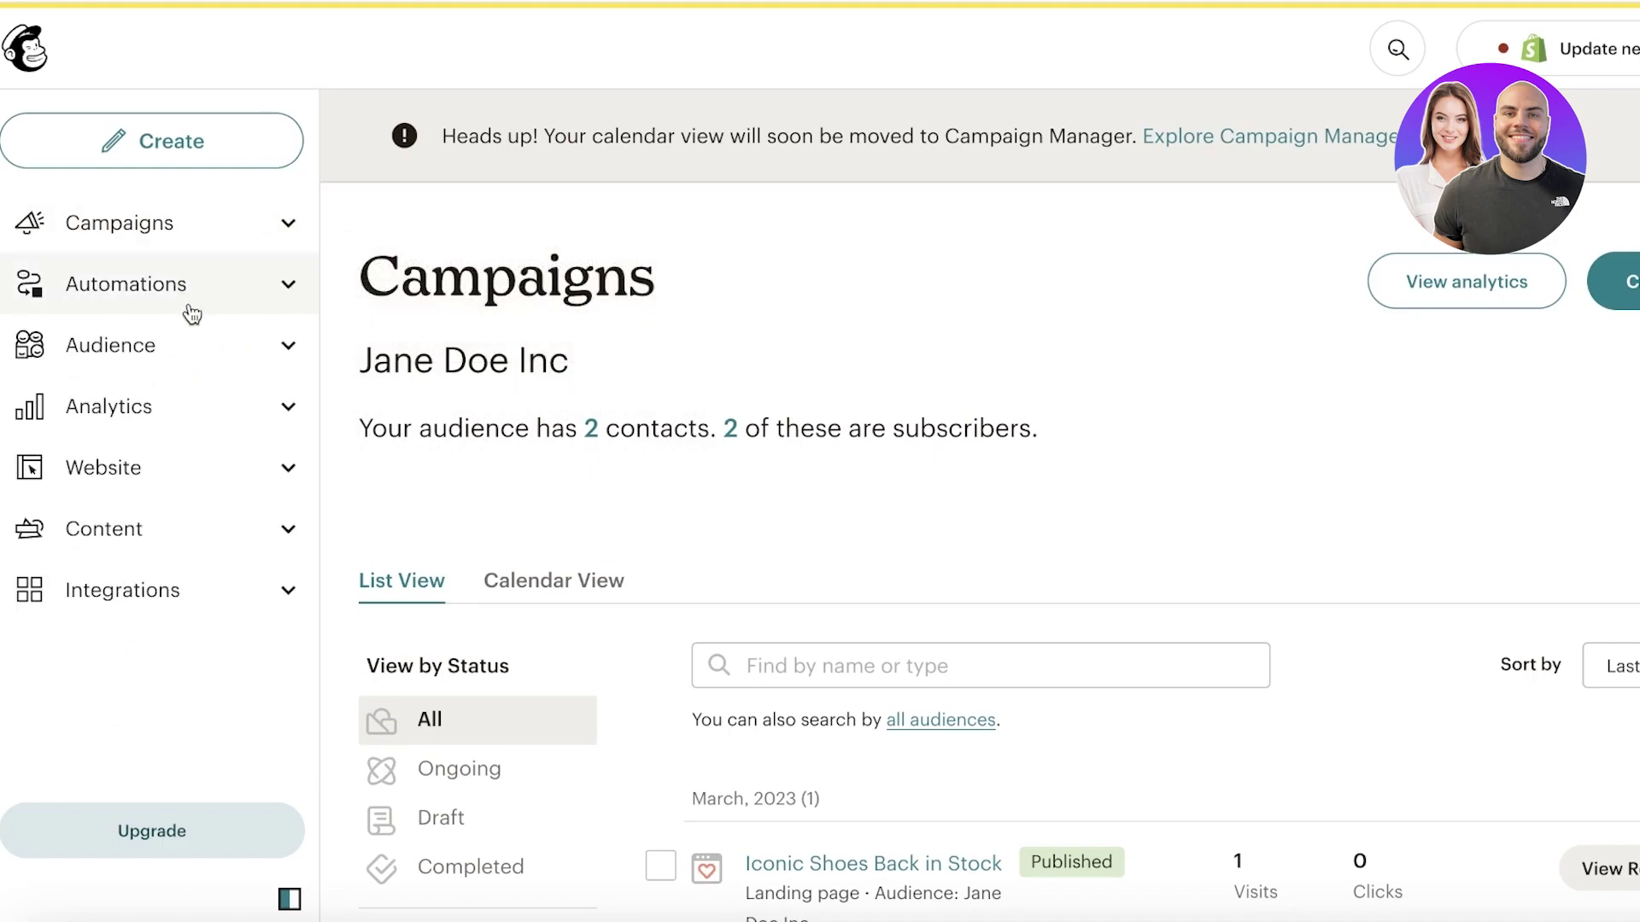
left_click(128, 596)
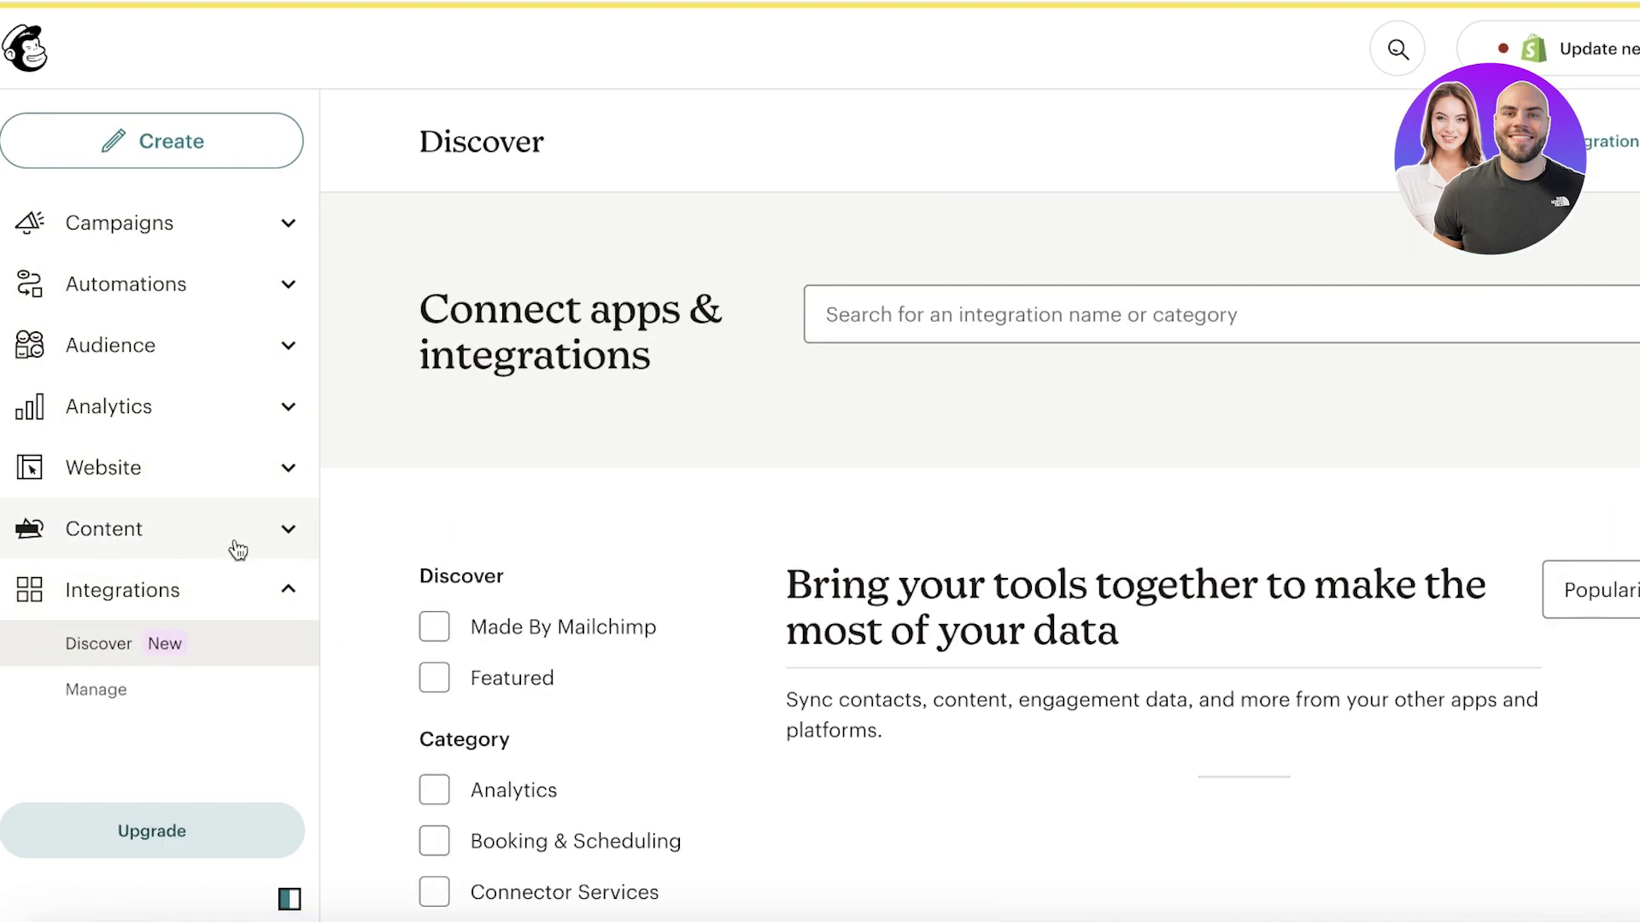
scroll(813, 396, "down", 8)
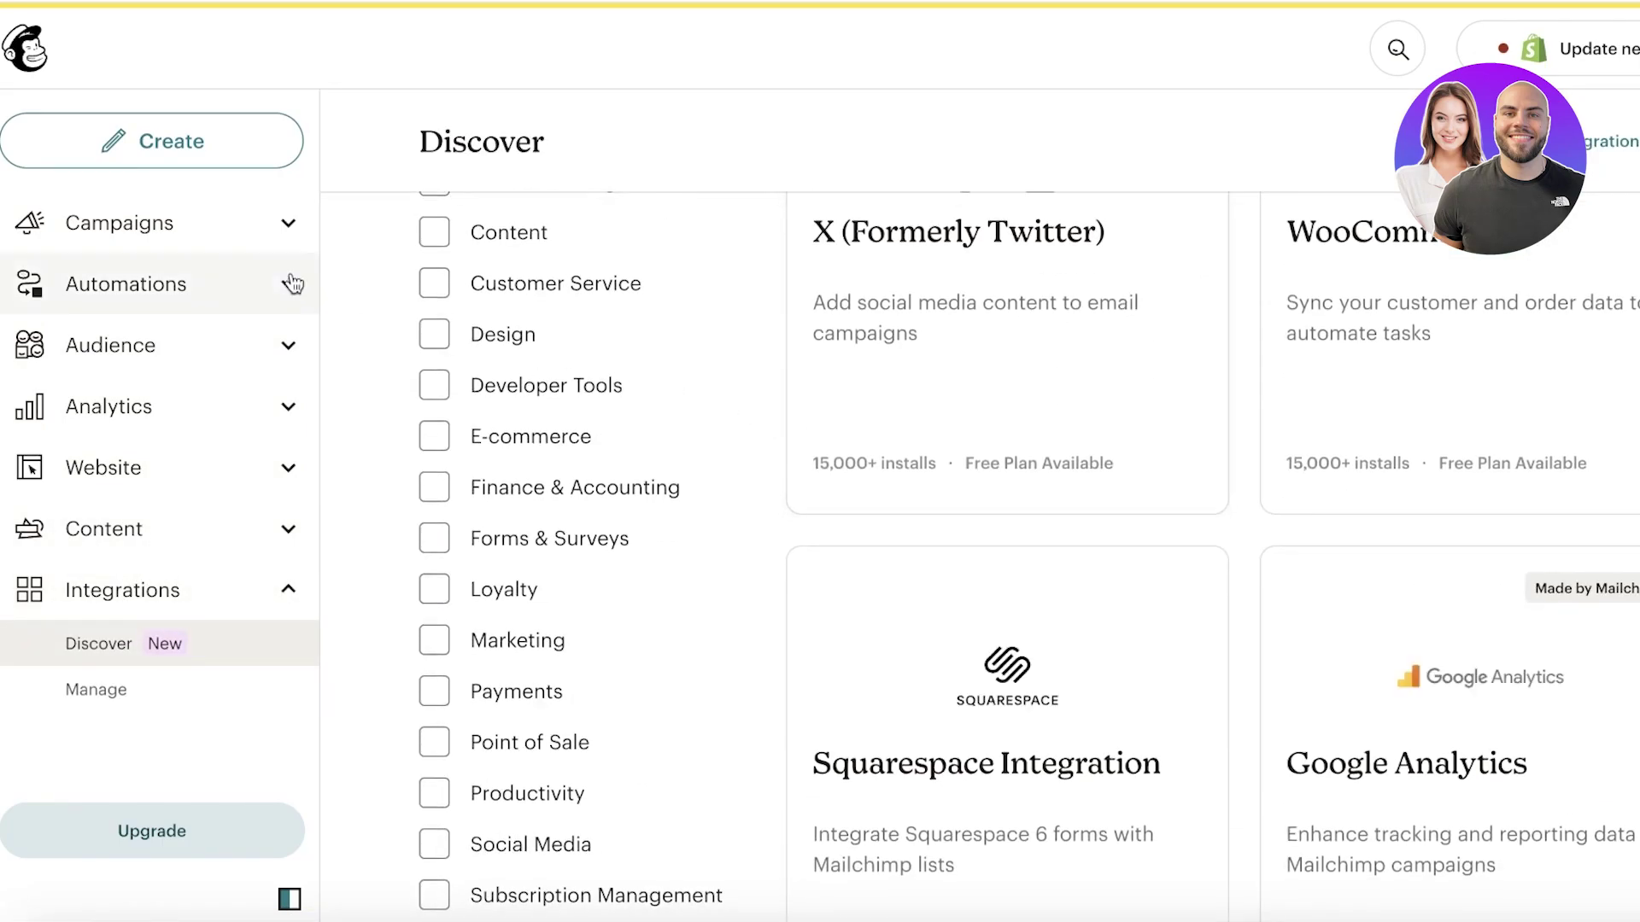
Step: Return to Campaigns and start designing a new regular email
left_click(160, 229)
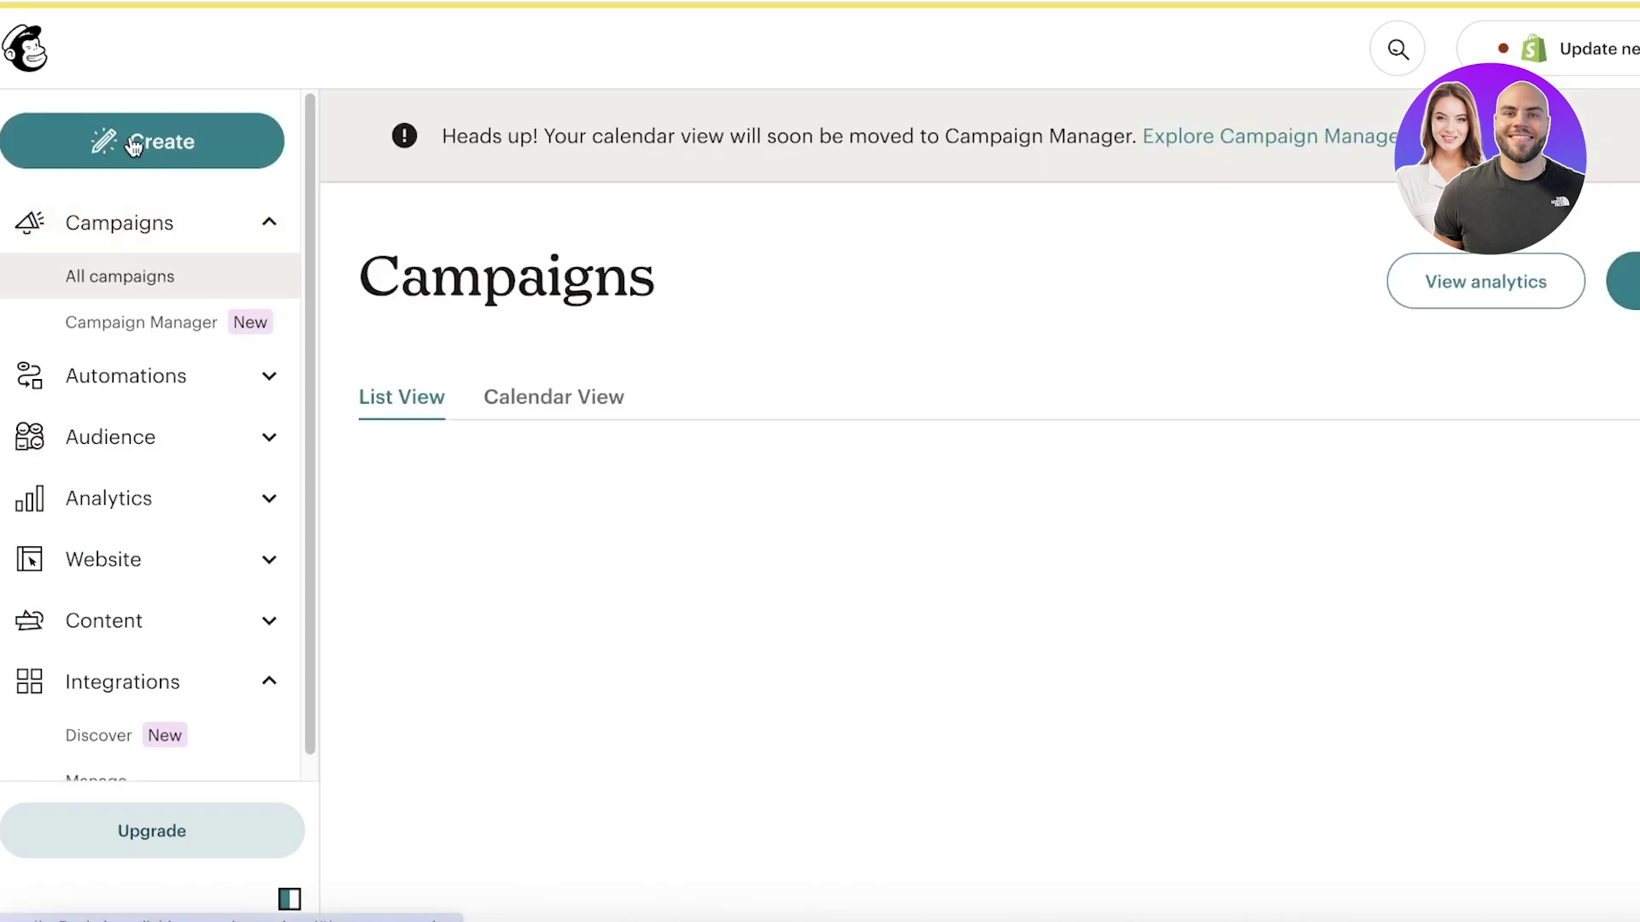
left_click(132, 145)
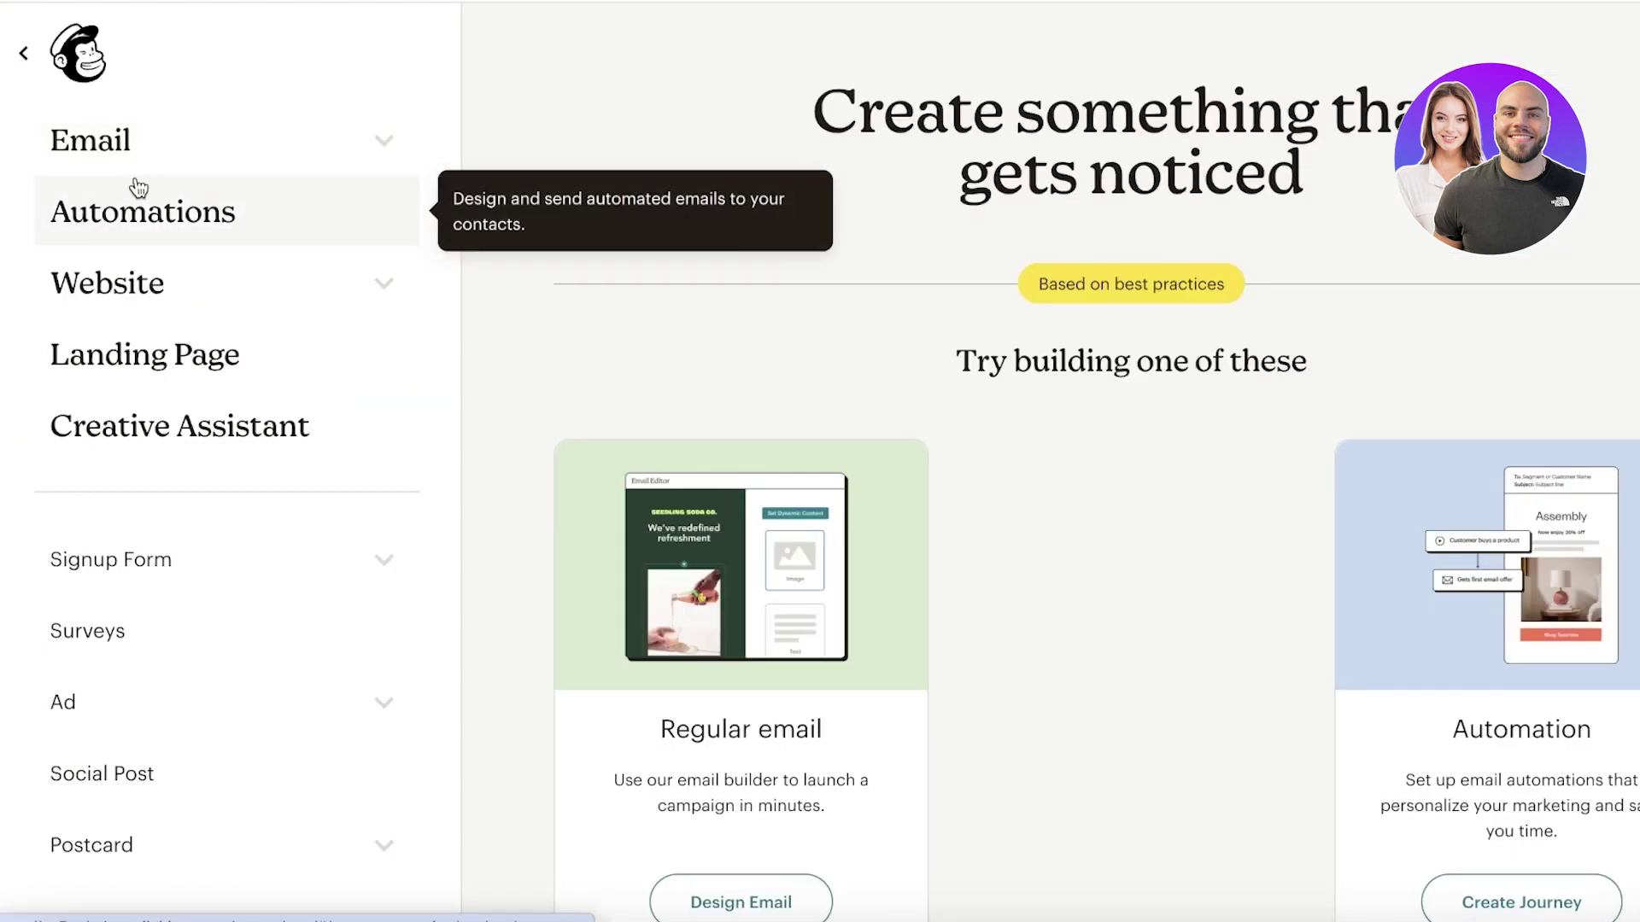
left_click(766, 904)
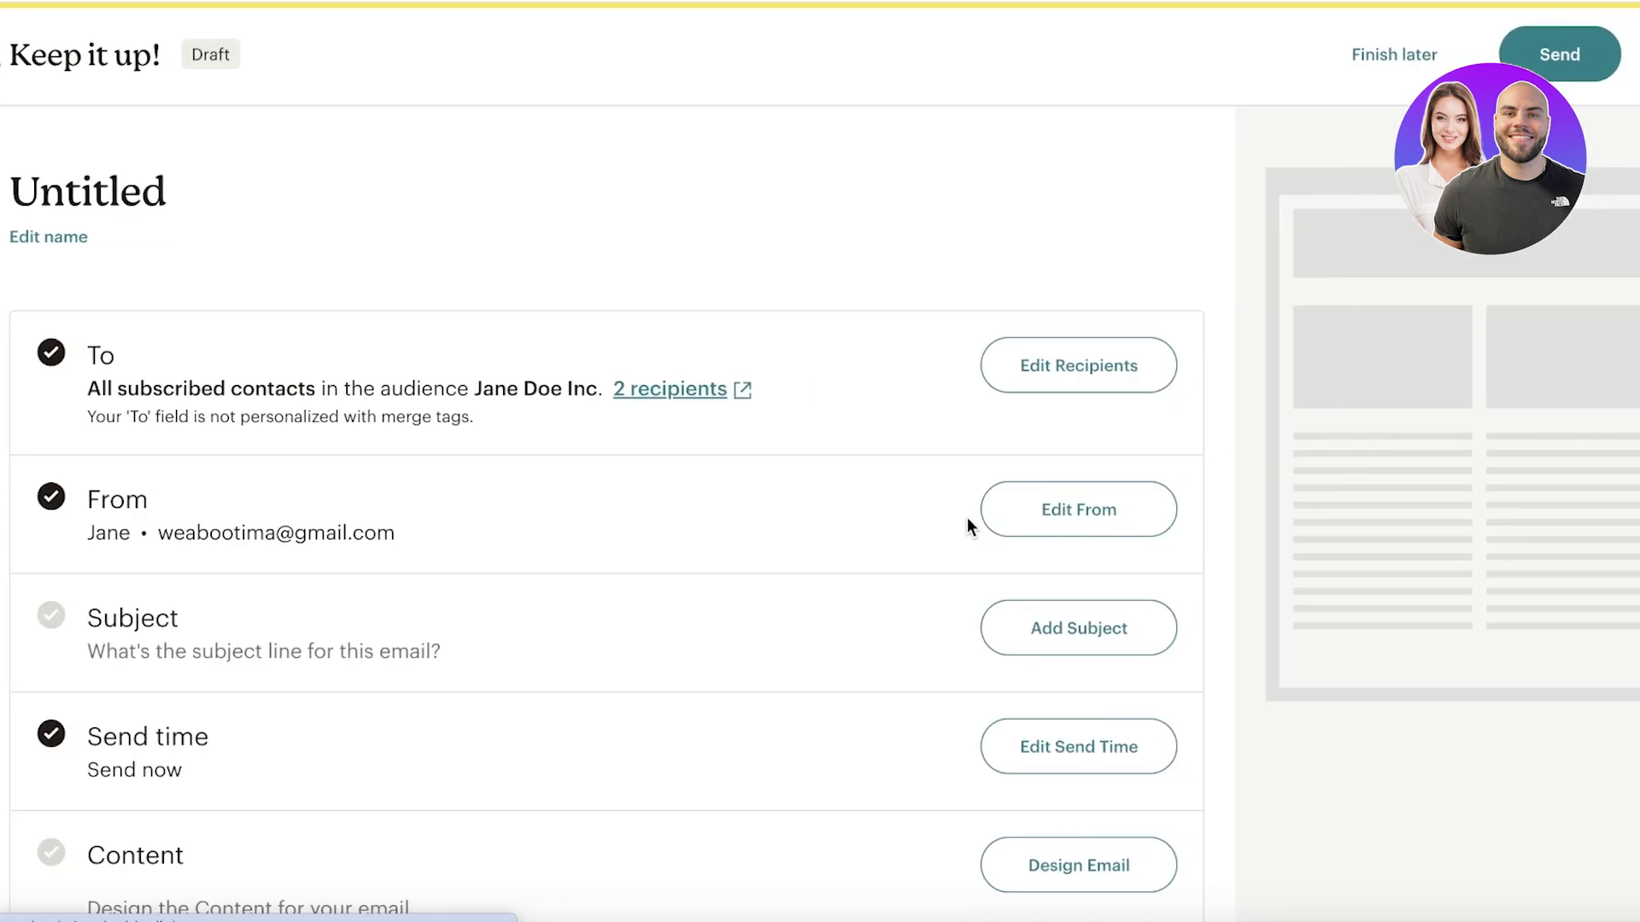
Step: Scroll through the draft checklist to review To, From, Subject, Send time and Content
scroll(939, 487, "down", 6)
scroll(843, 417, "up", 6)
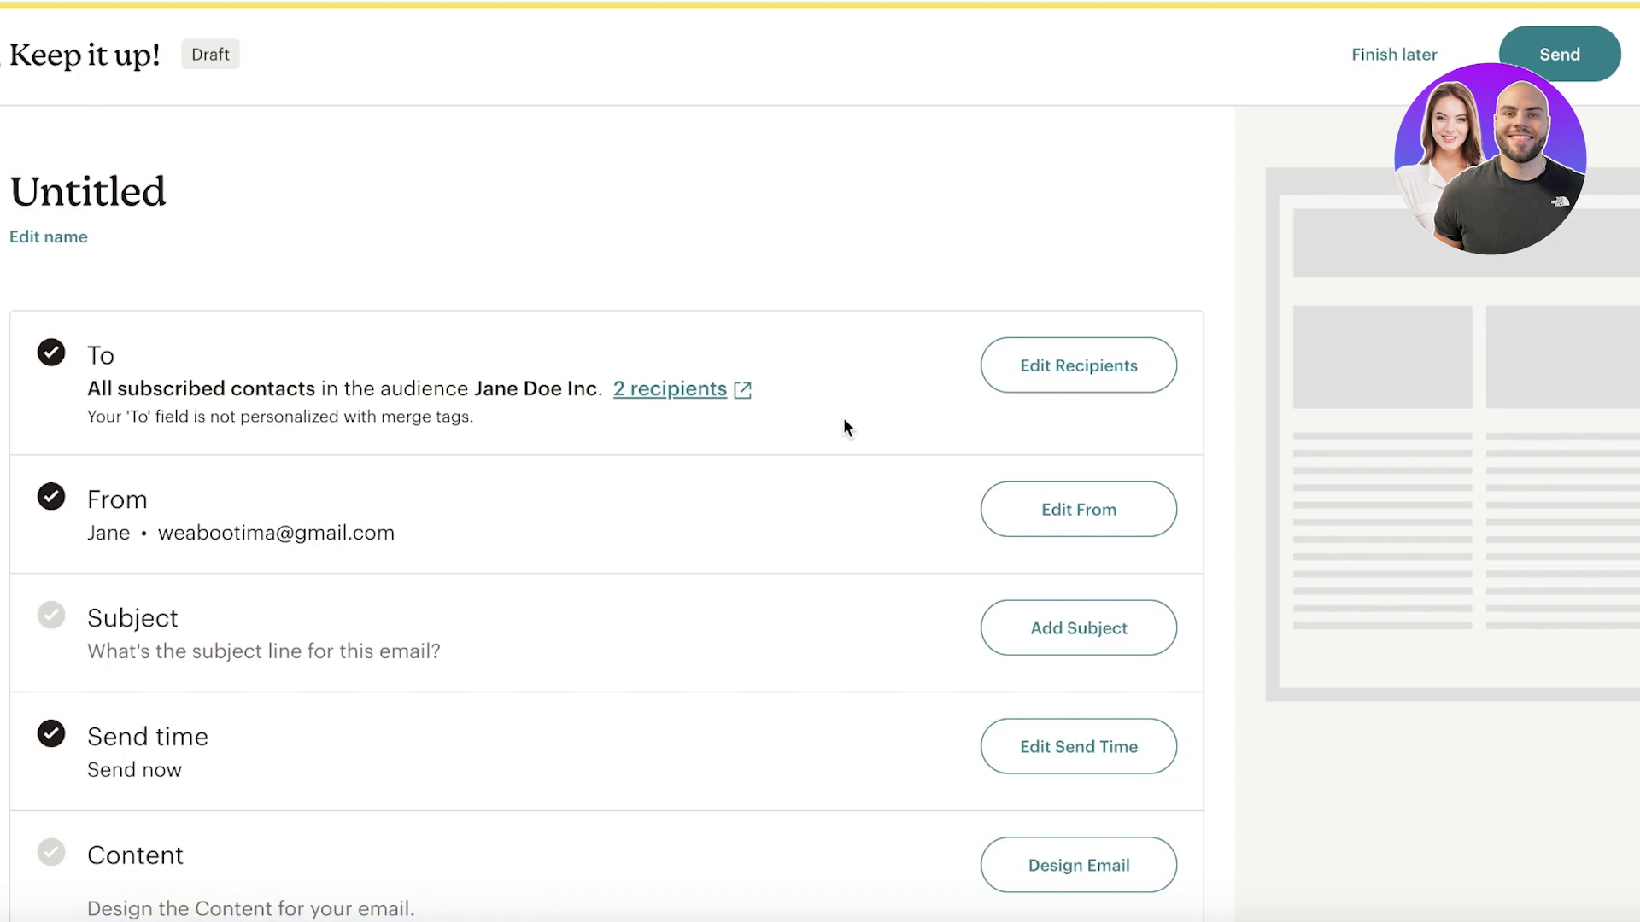
scroll(844, 419, "down", 2)
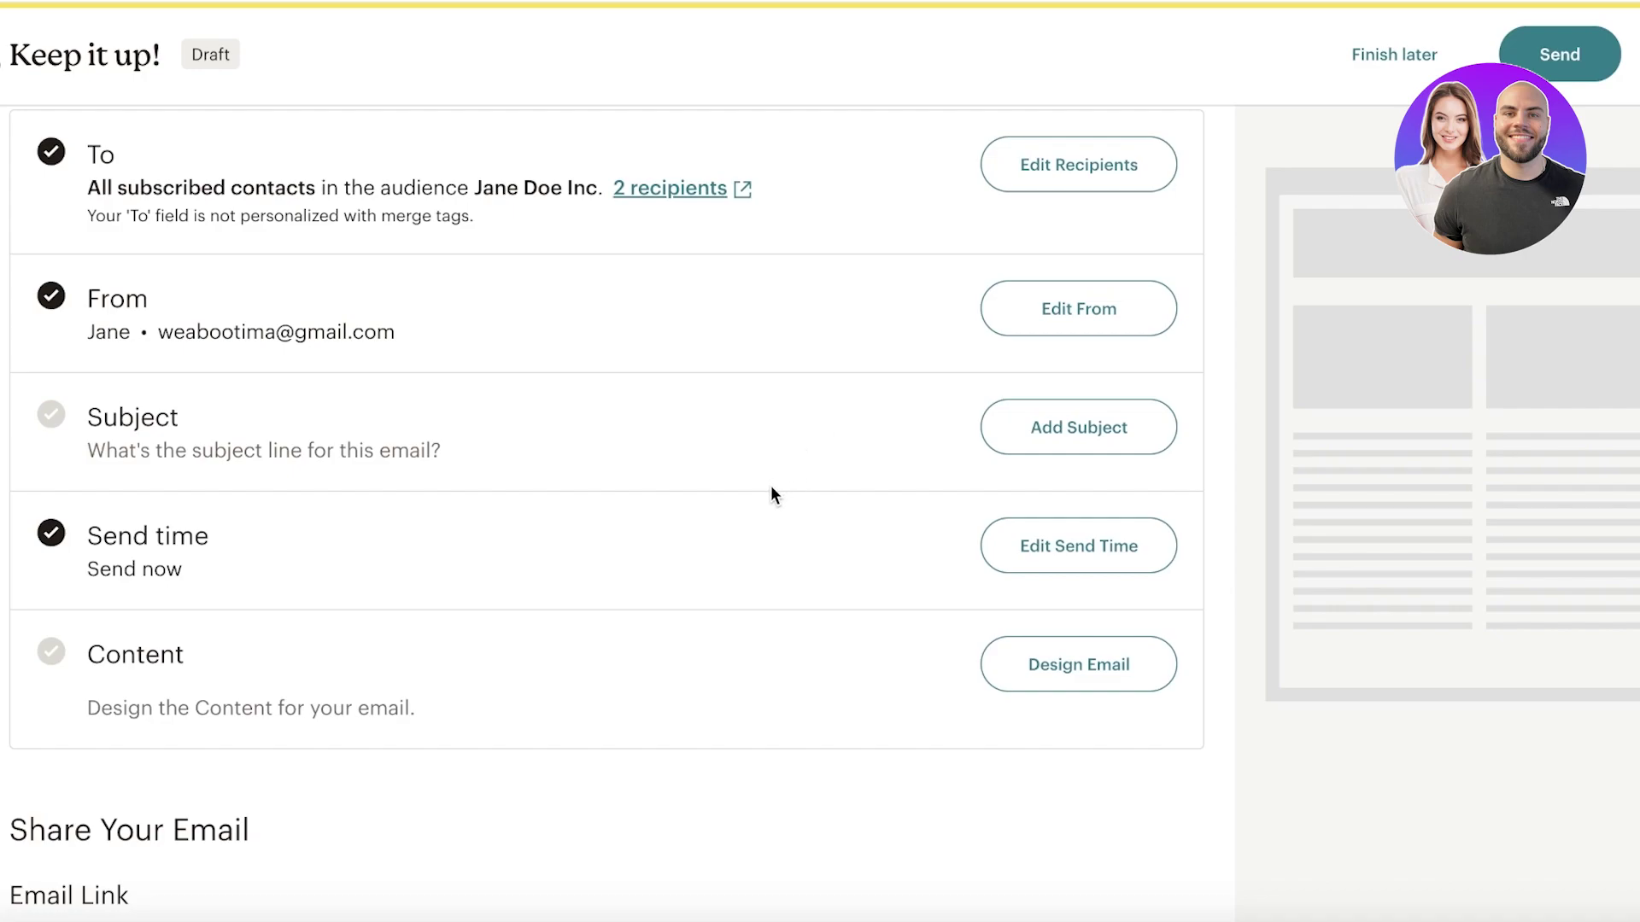
scroll(767, 478, "down", 1)
scroll(769, 478, "up", 3)
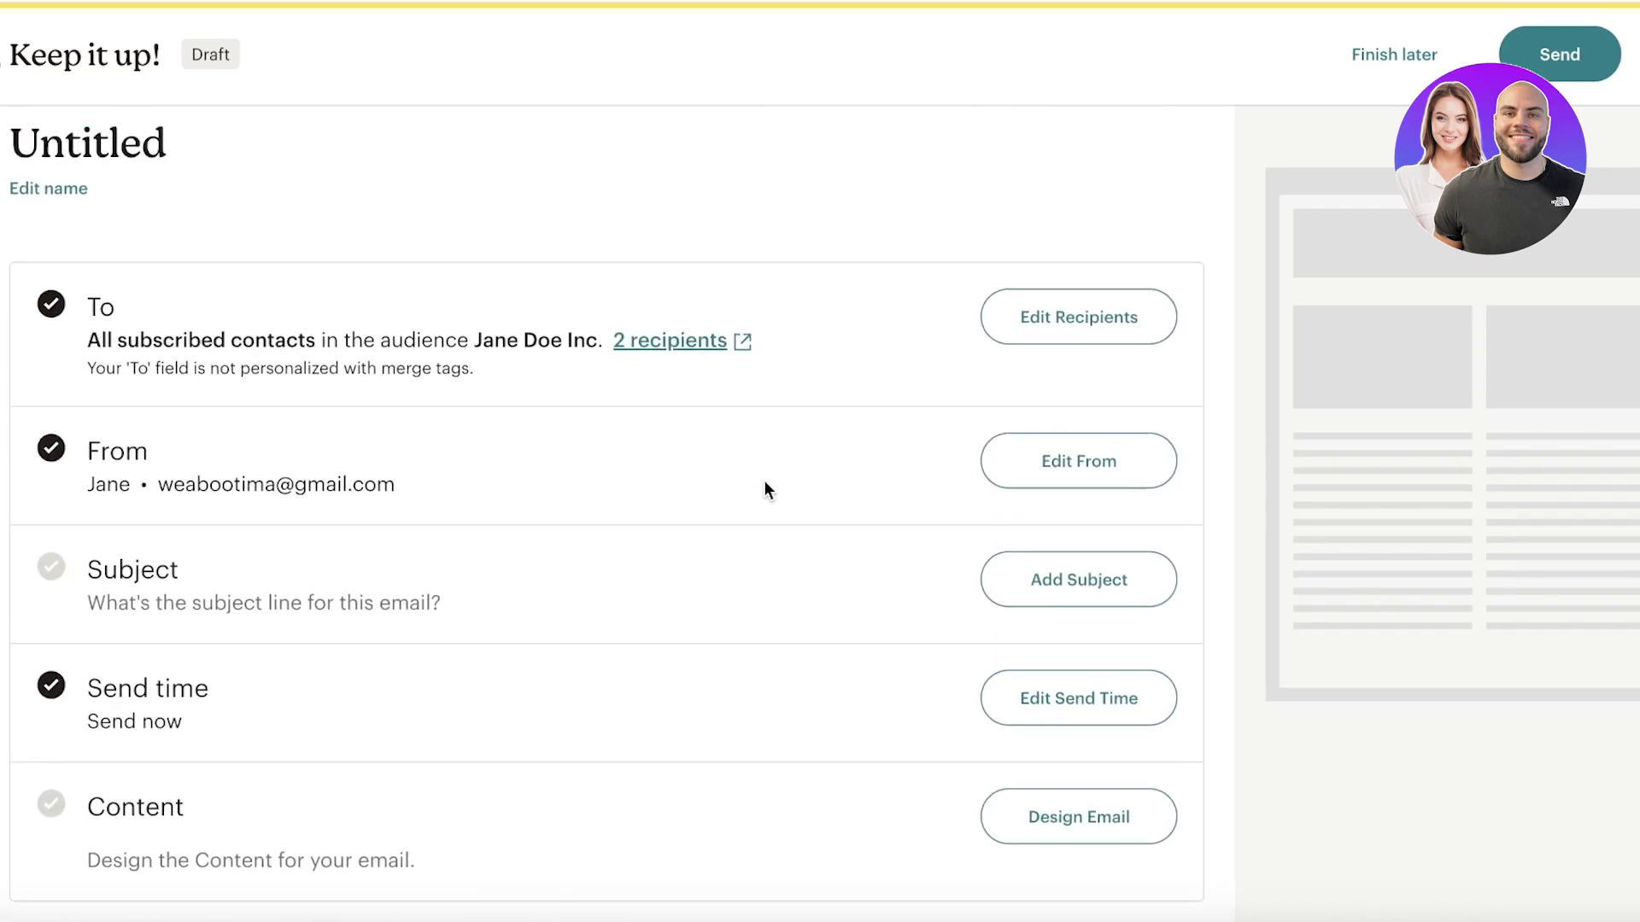
scroll(1153, 414, "down", 9)
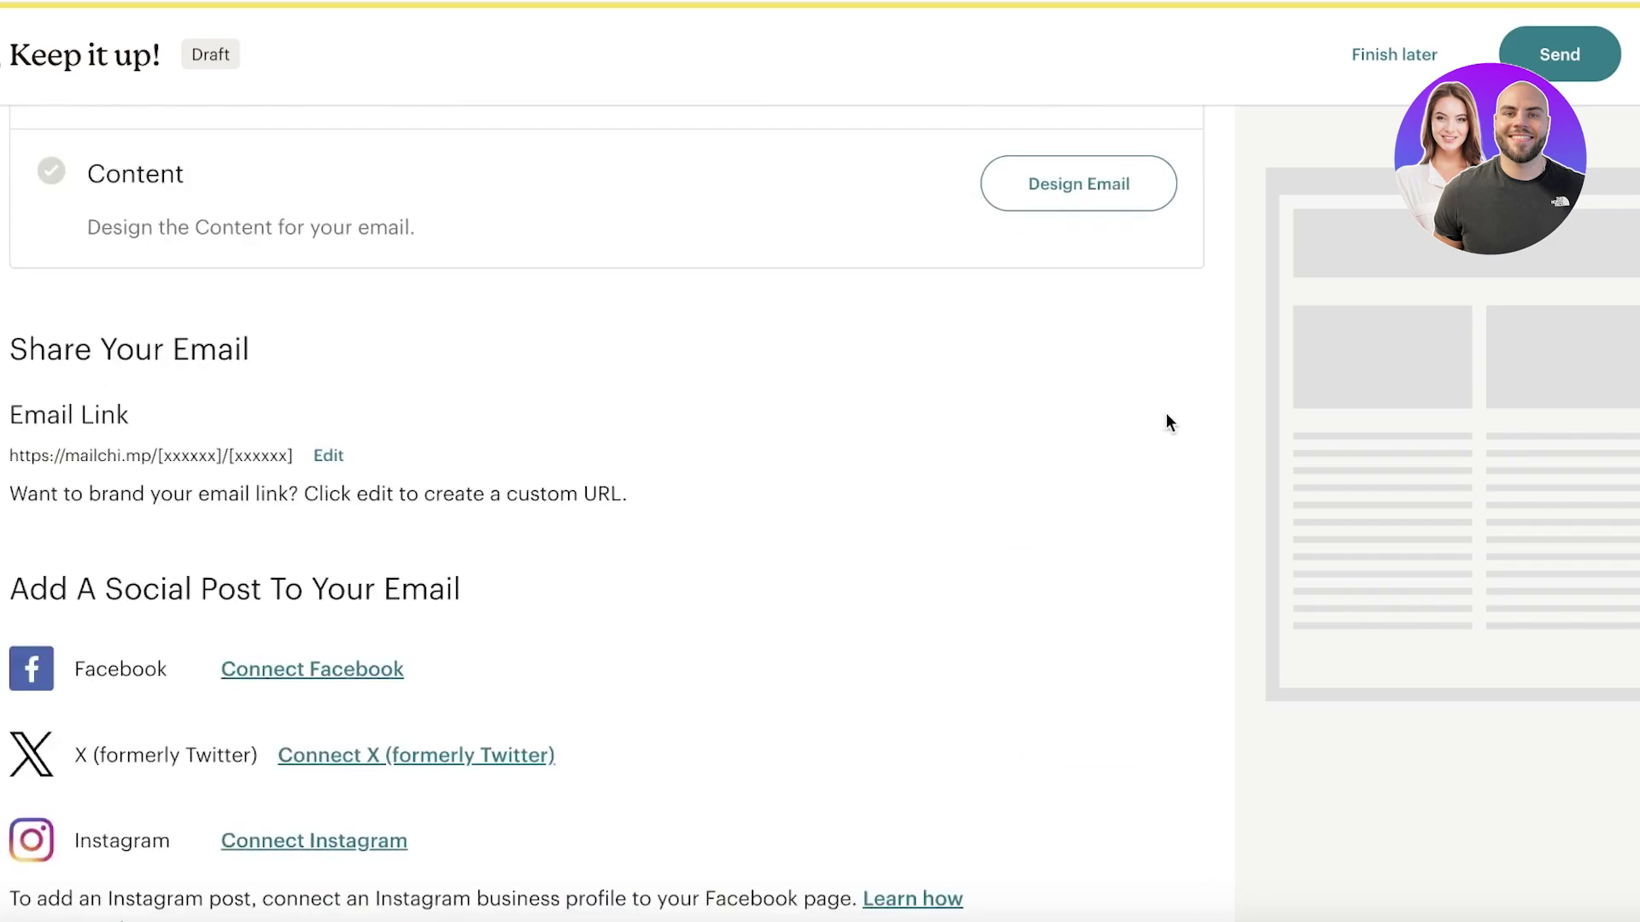
scroll(564, 486, "up", 8)
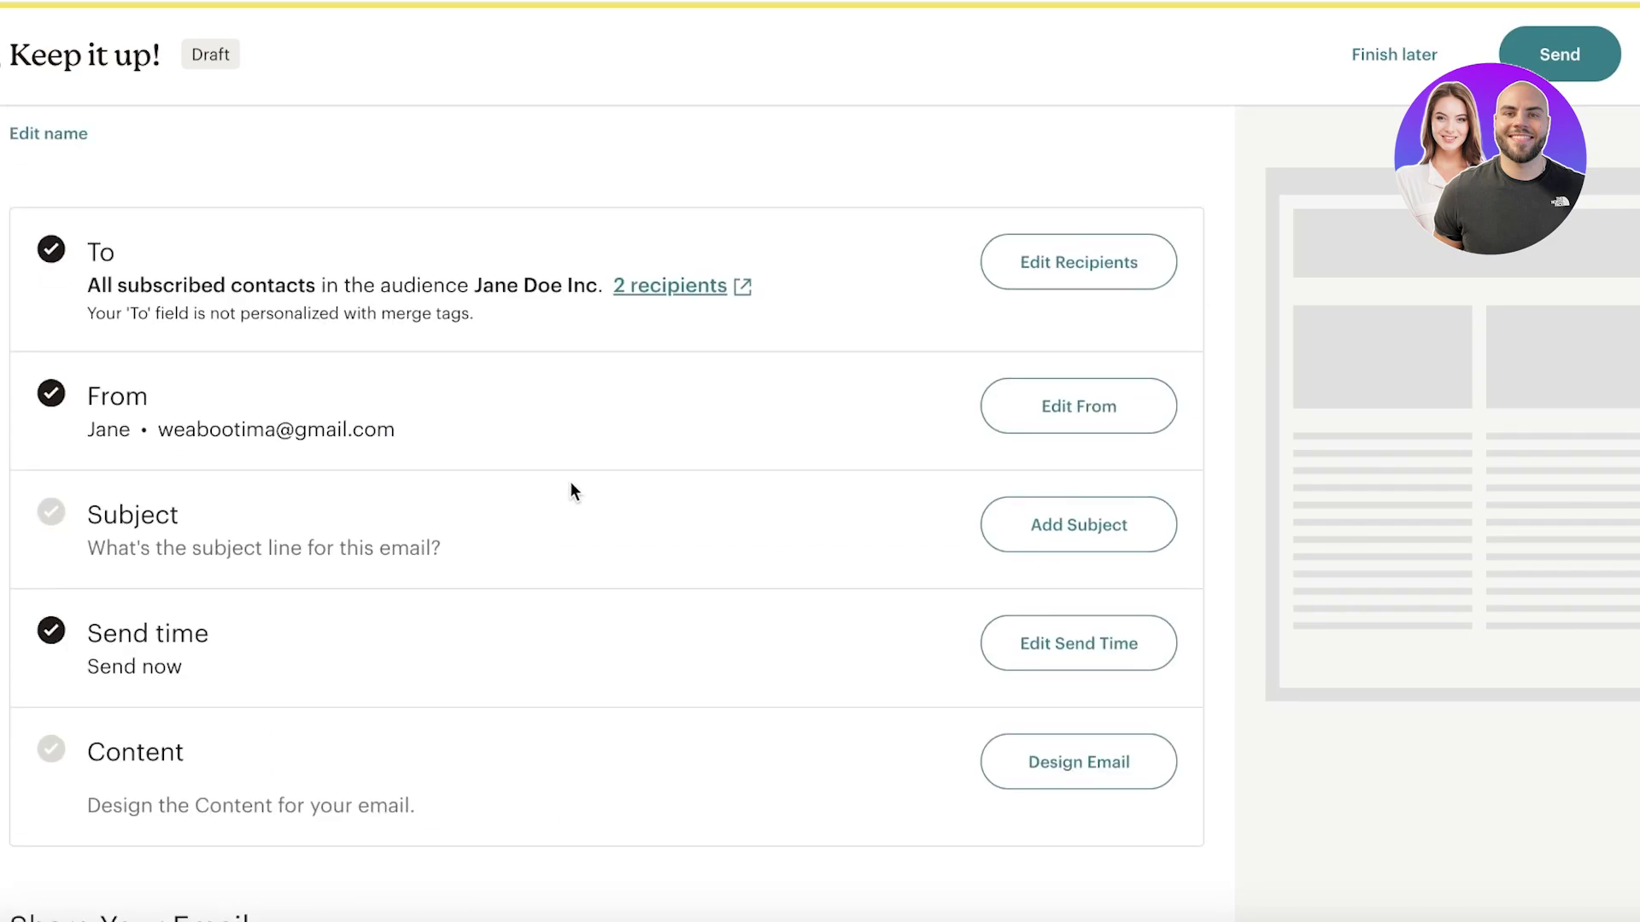
Step: Open the email designer and scroll the template gallery to the Bold, Minimal and Natural templates
left_click(1140, 757)
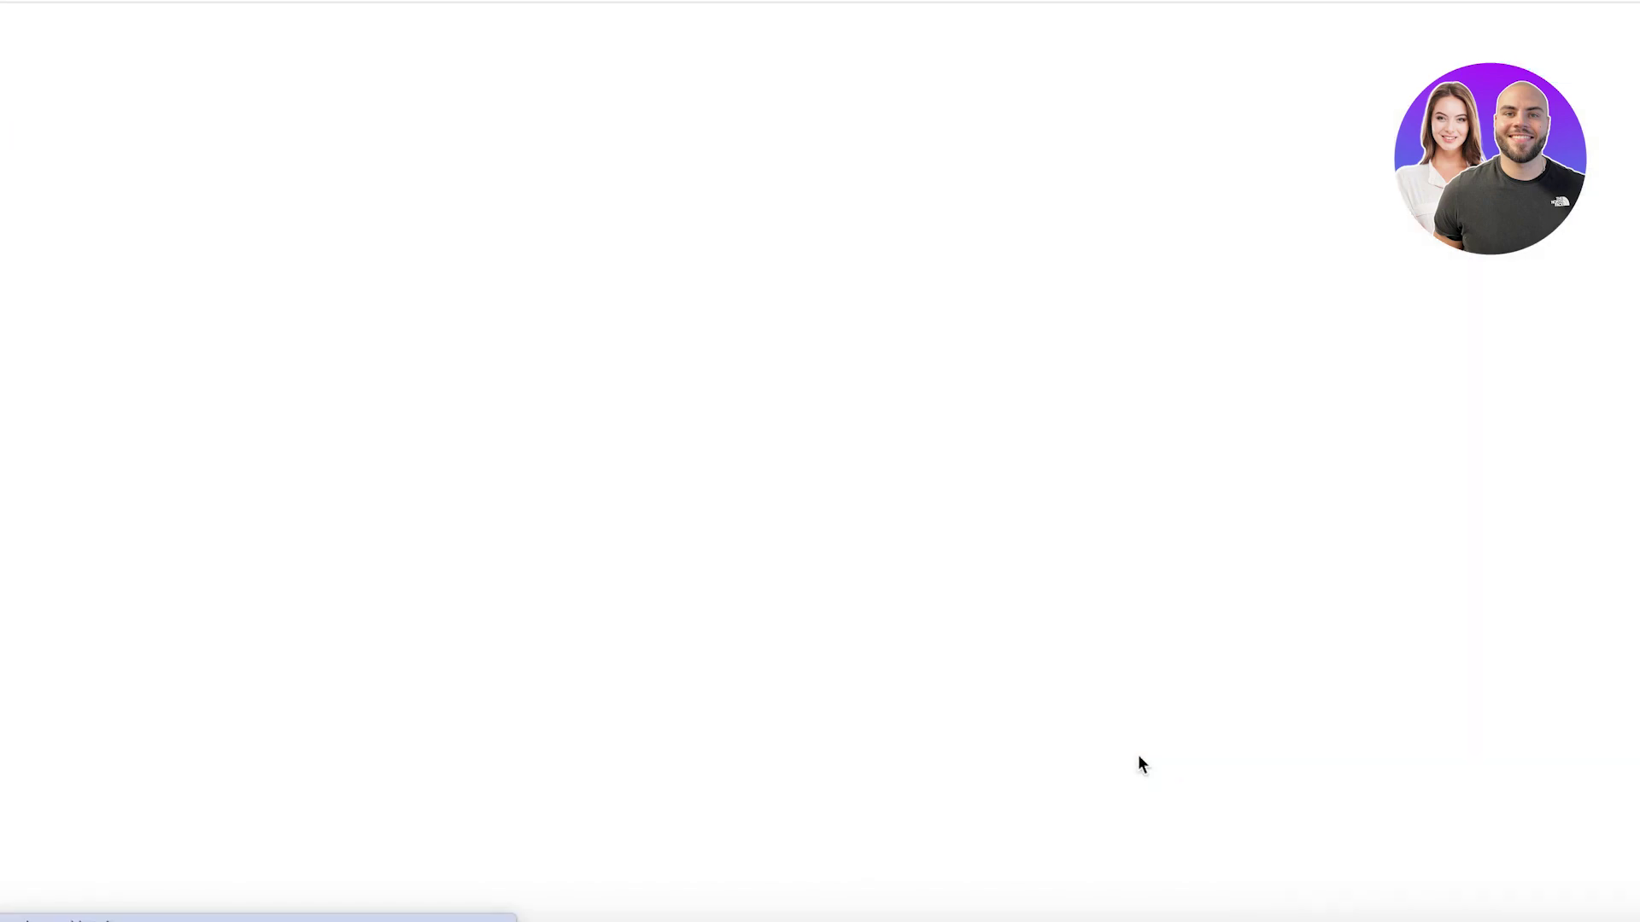
scroll(377, 542, "down", 2)
mouse_move(376, 542)
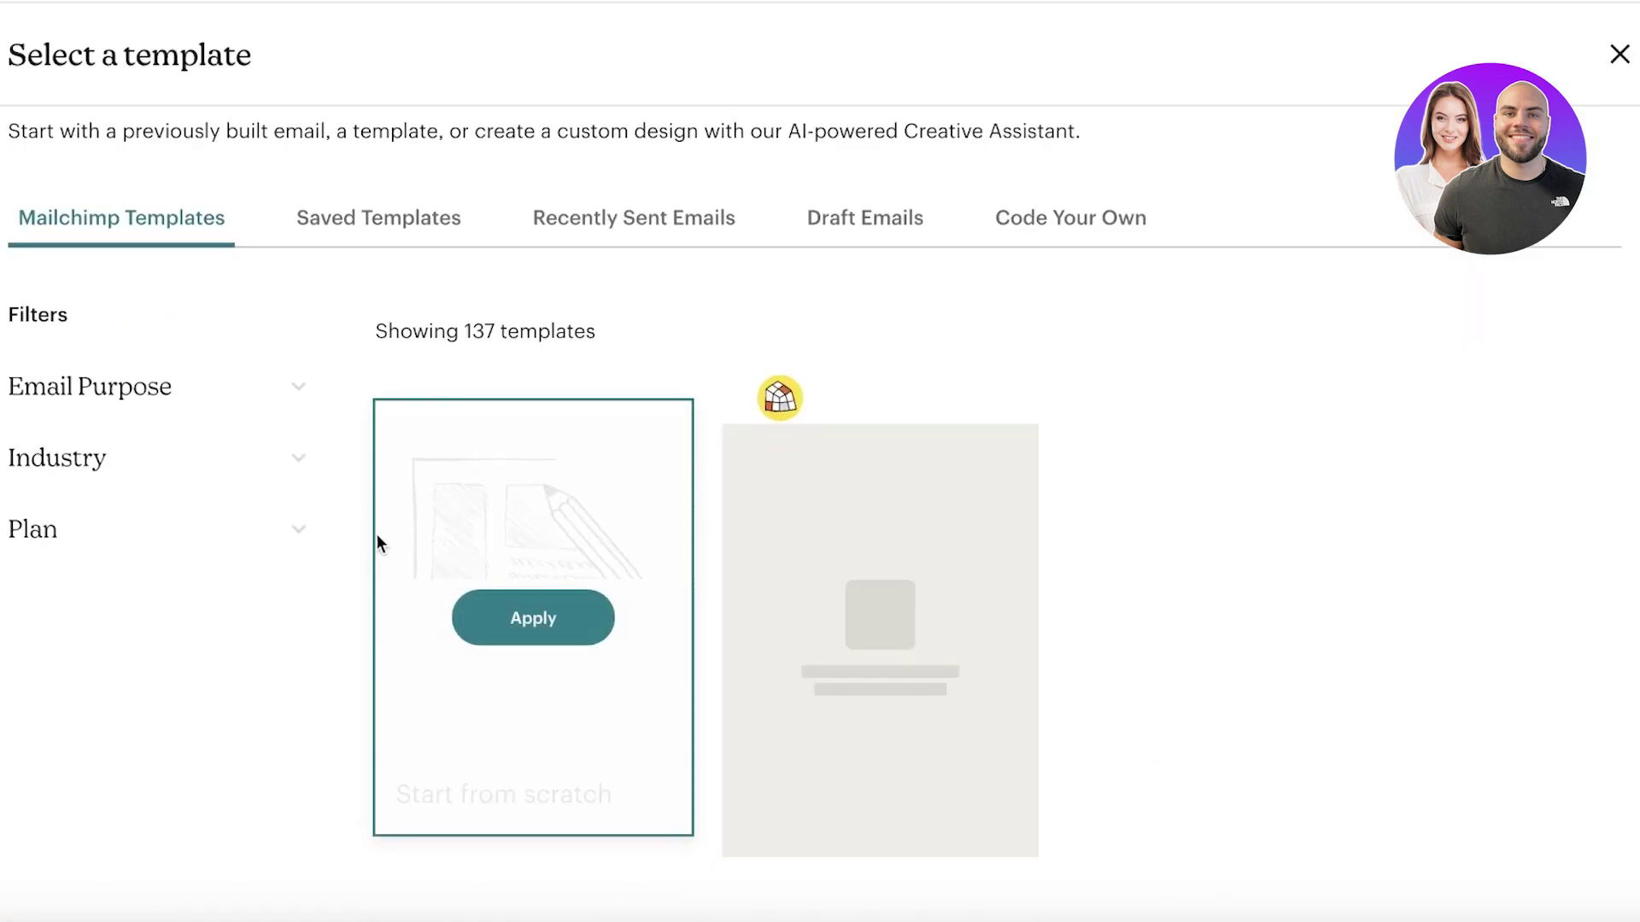
scroll(391, 487, "down", 2)
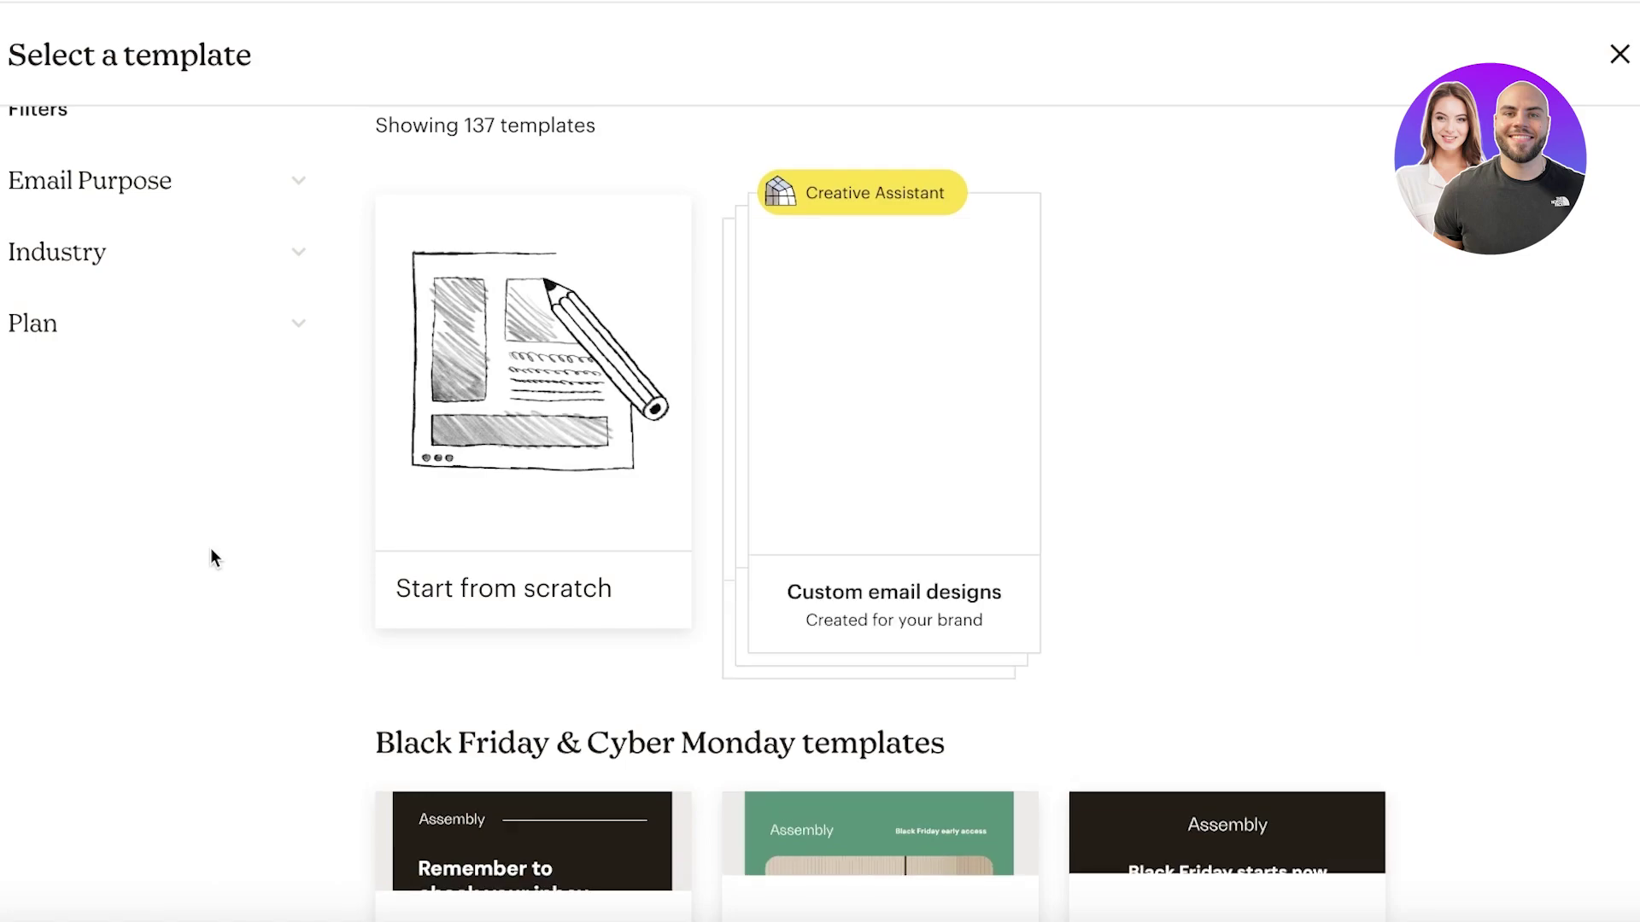
mouse_move(379, 511)
scroll(346, 415, "down", 5)
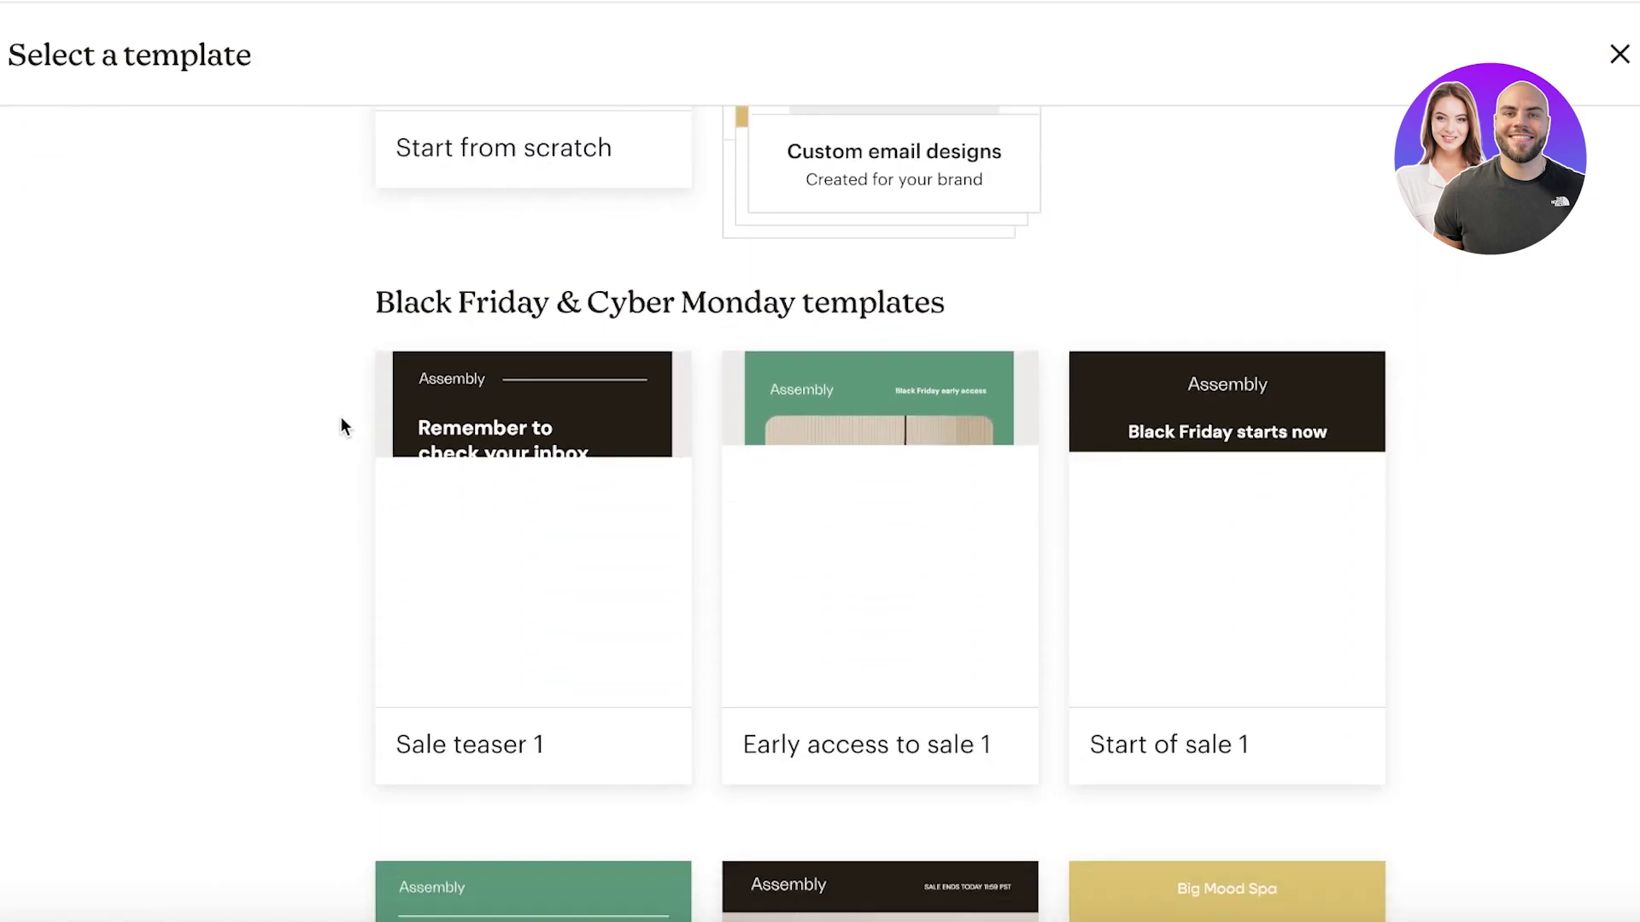
mouse_move(503, 446)
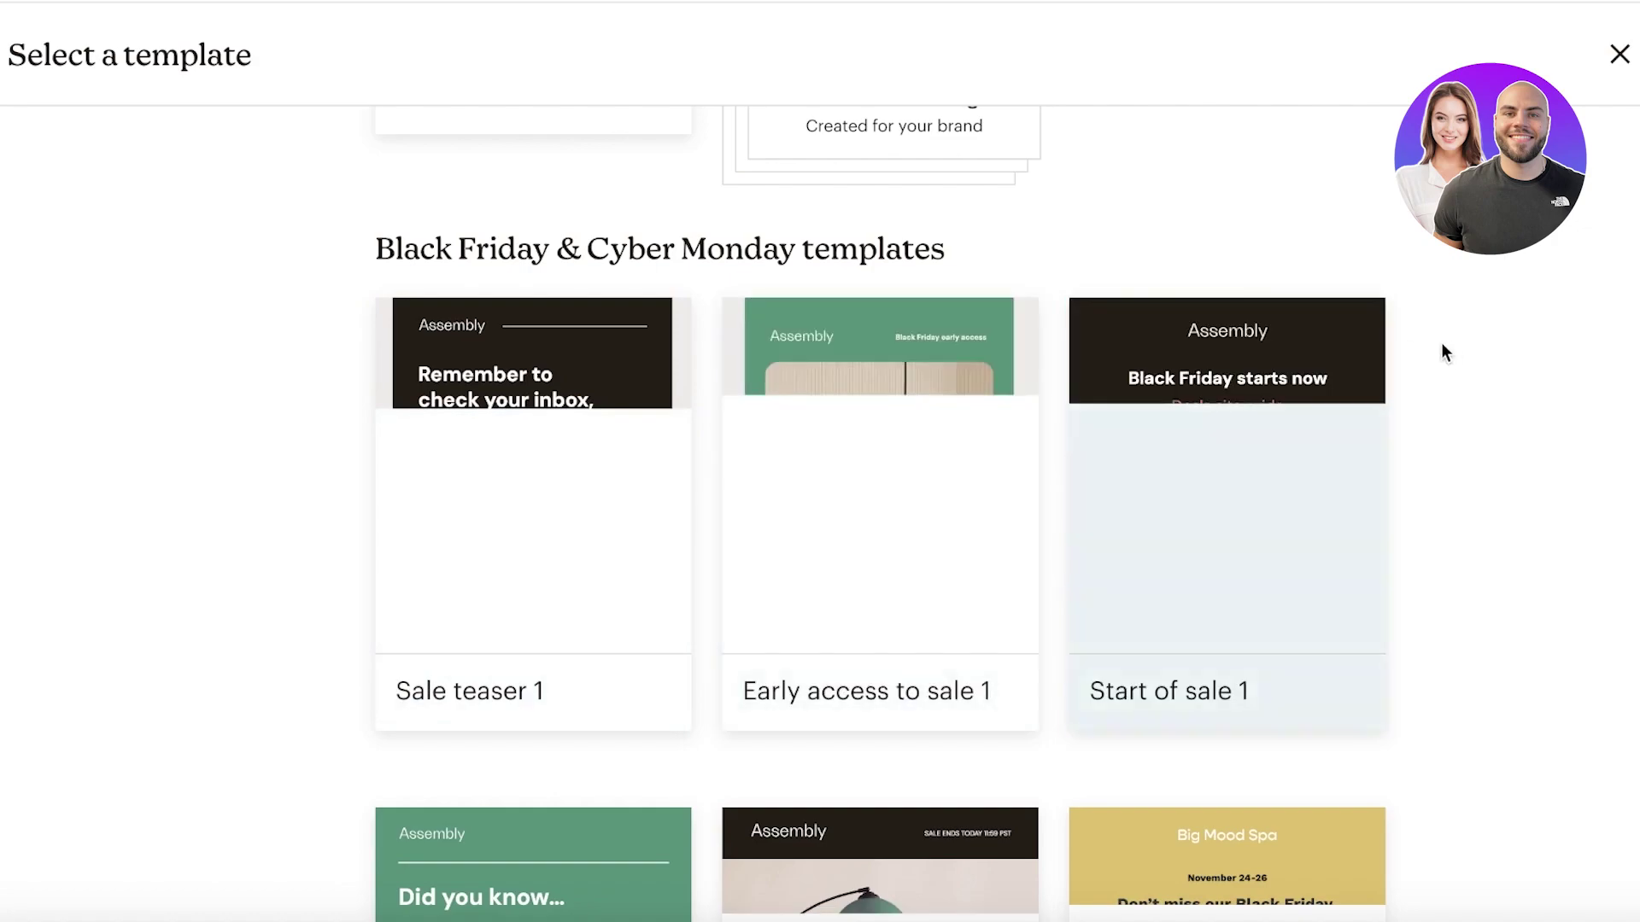
scroll(1460, 376, "down", 3)
mouse_move(1298, 590)
scroll(629, 581, "down", 6)
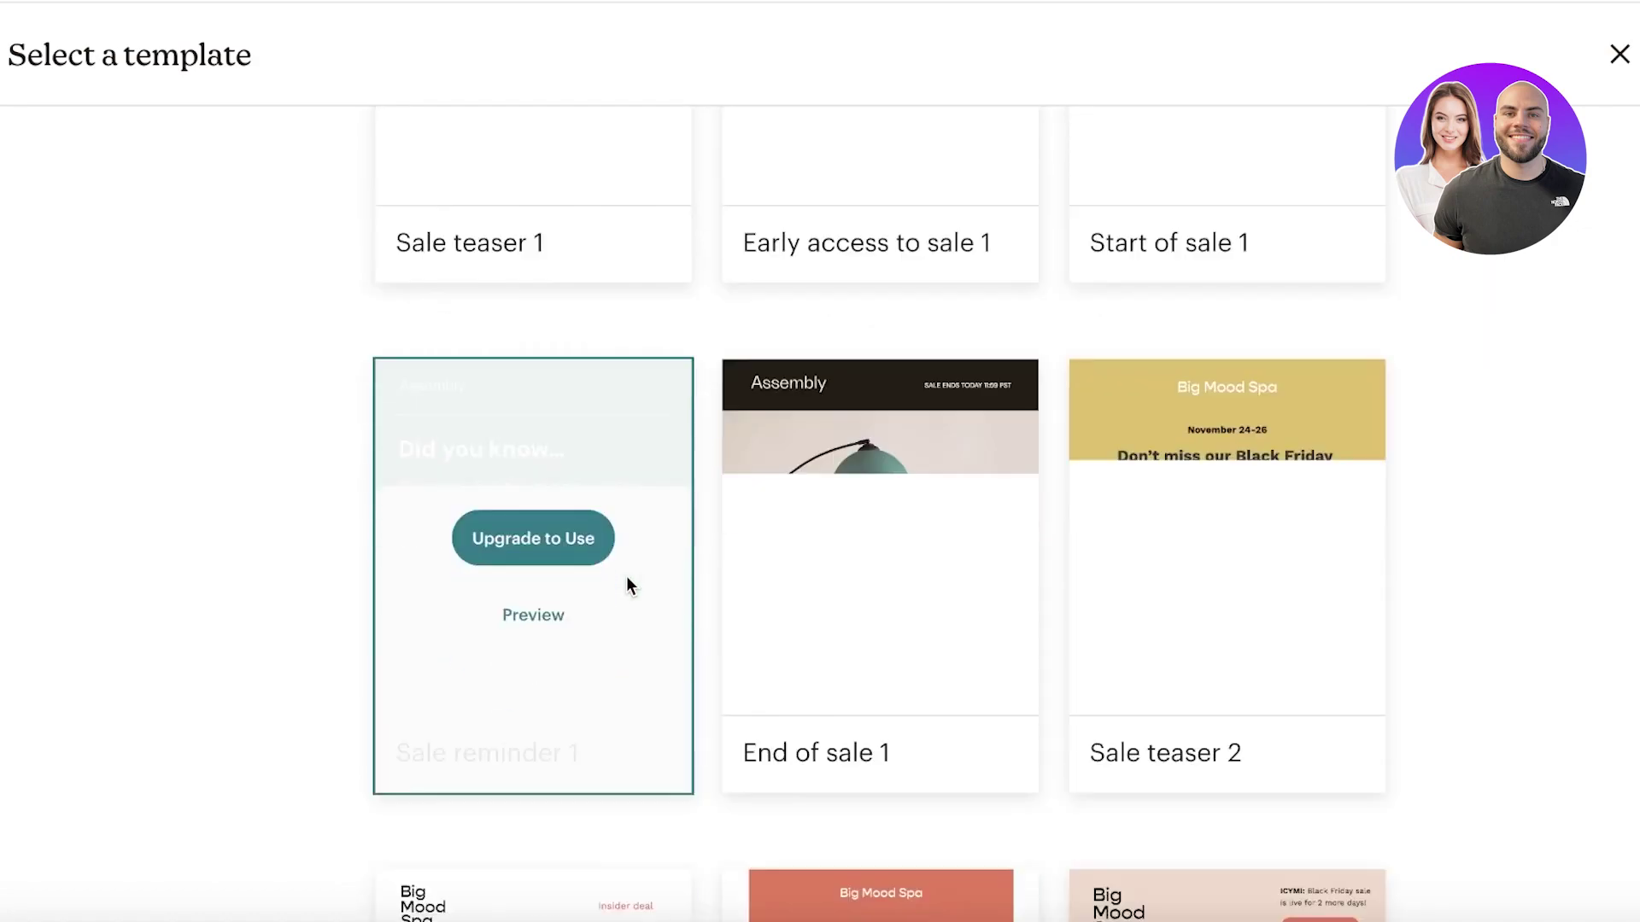
mouse_move(970, 547)
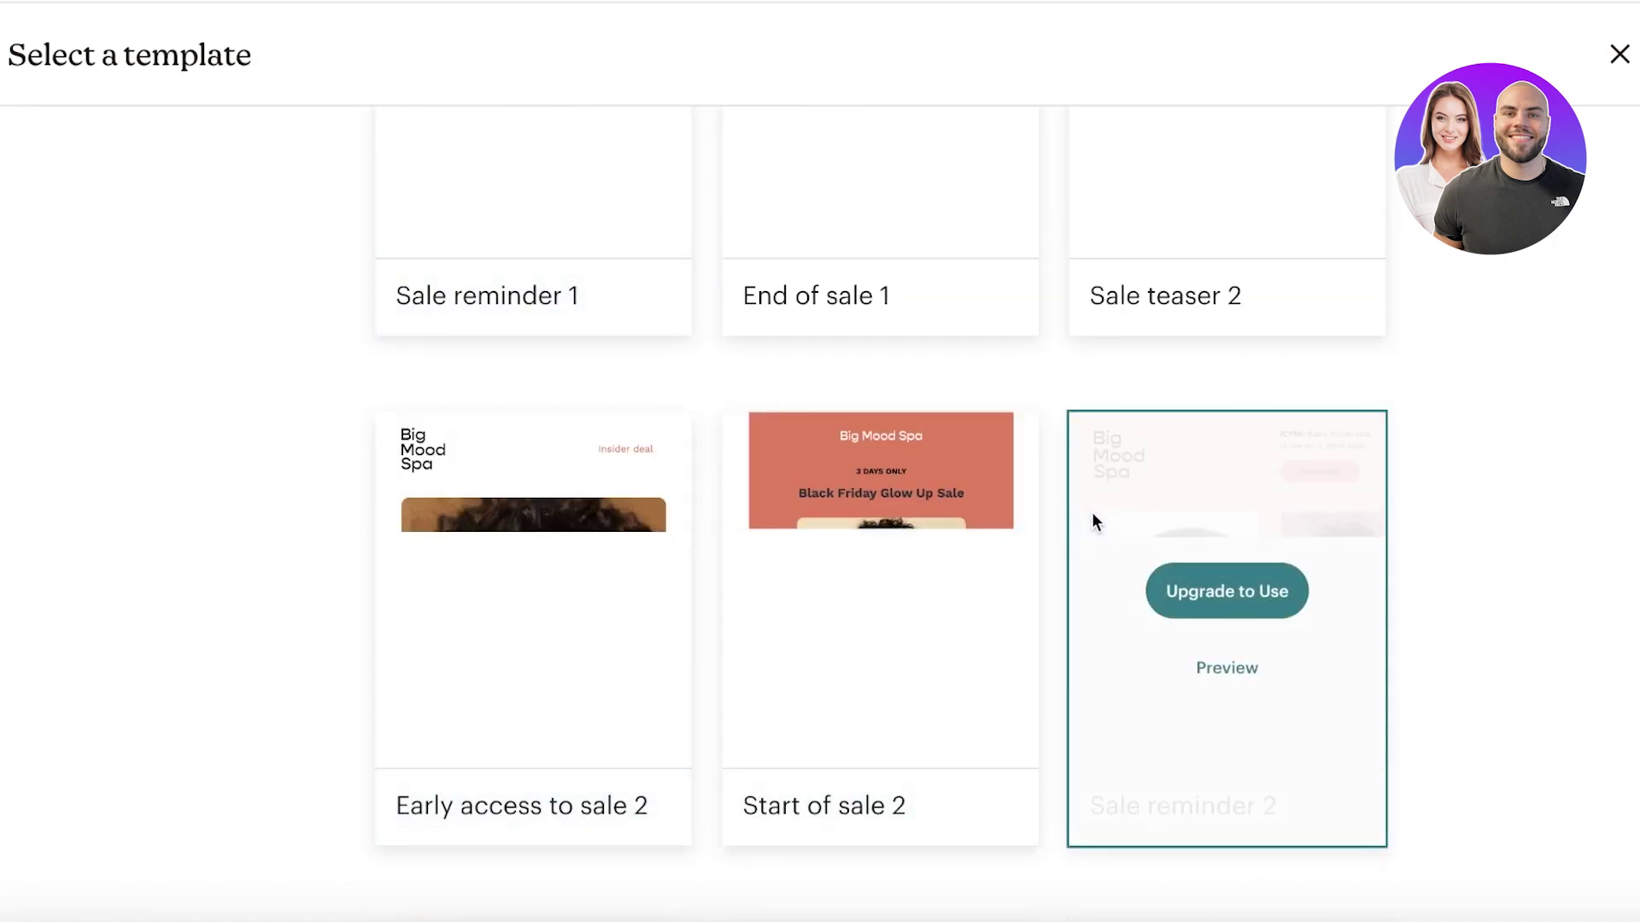
scroll(1092, 512, "down", 6)
scroll(1404, 408, "up", 20)
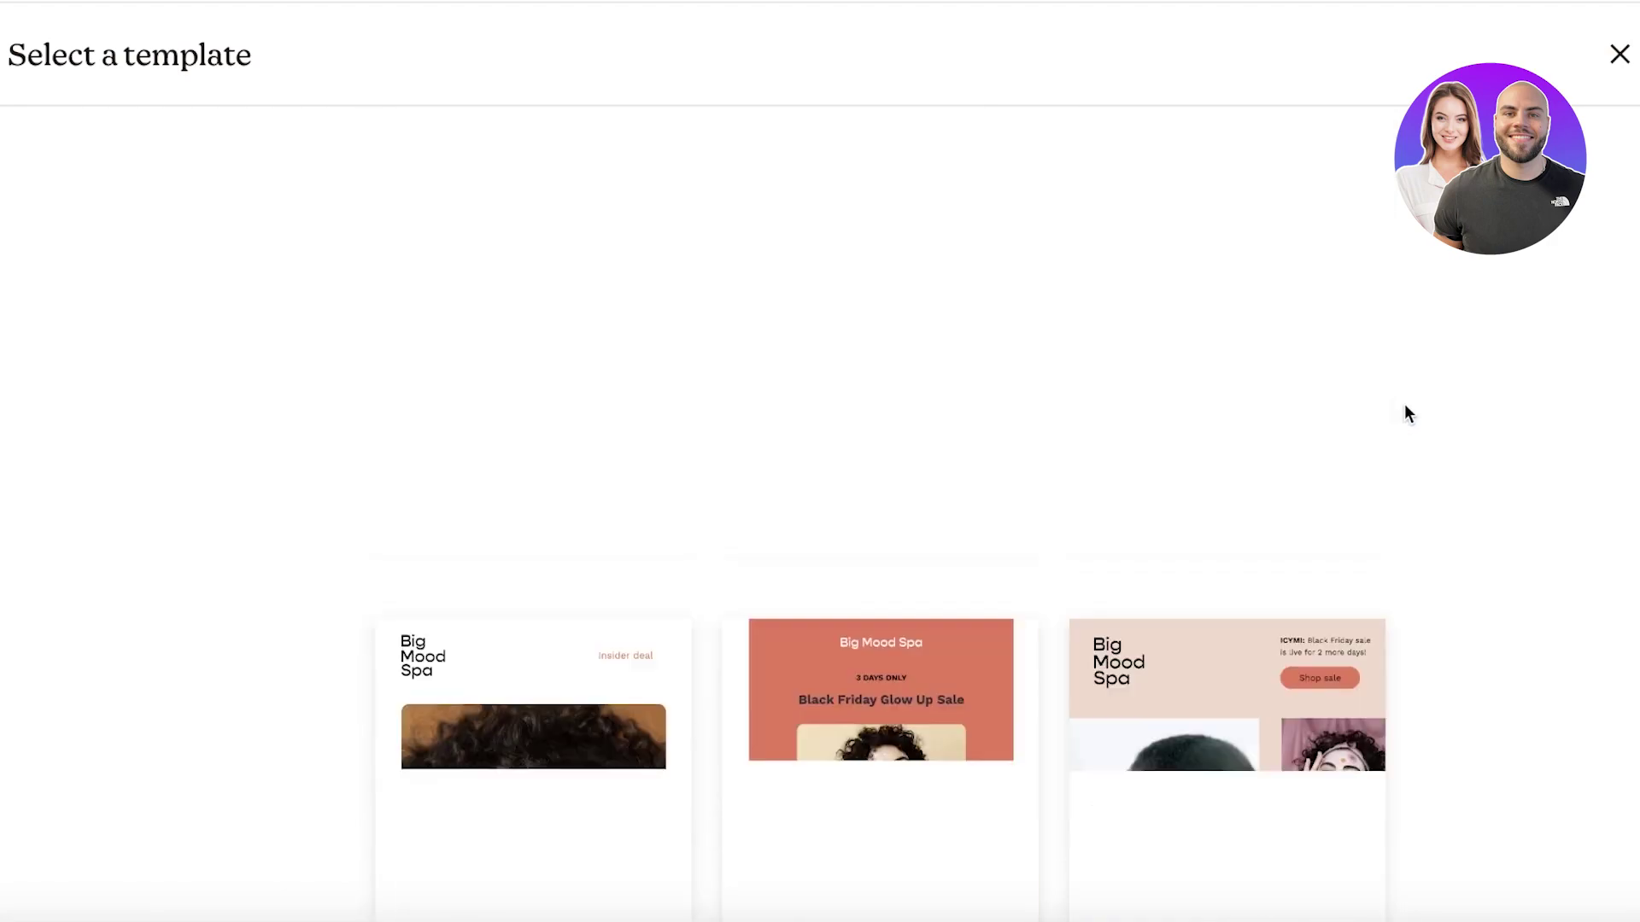
scroll(1406, 423, "up", 5)
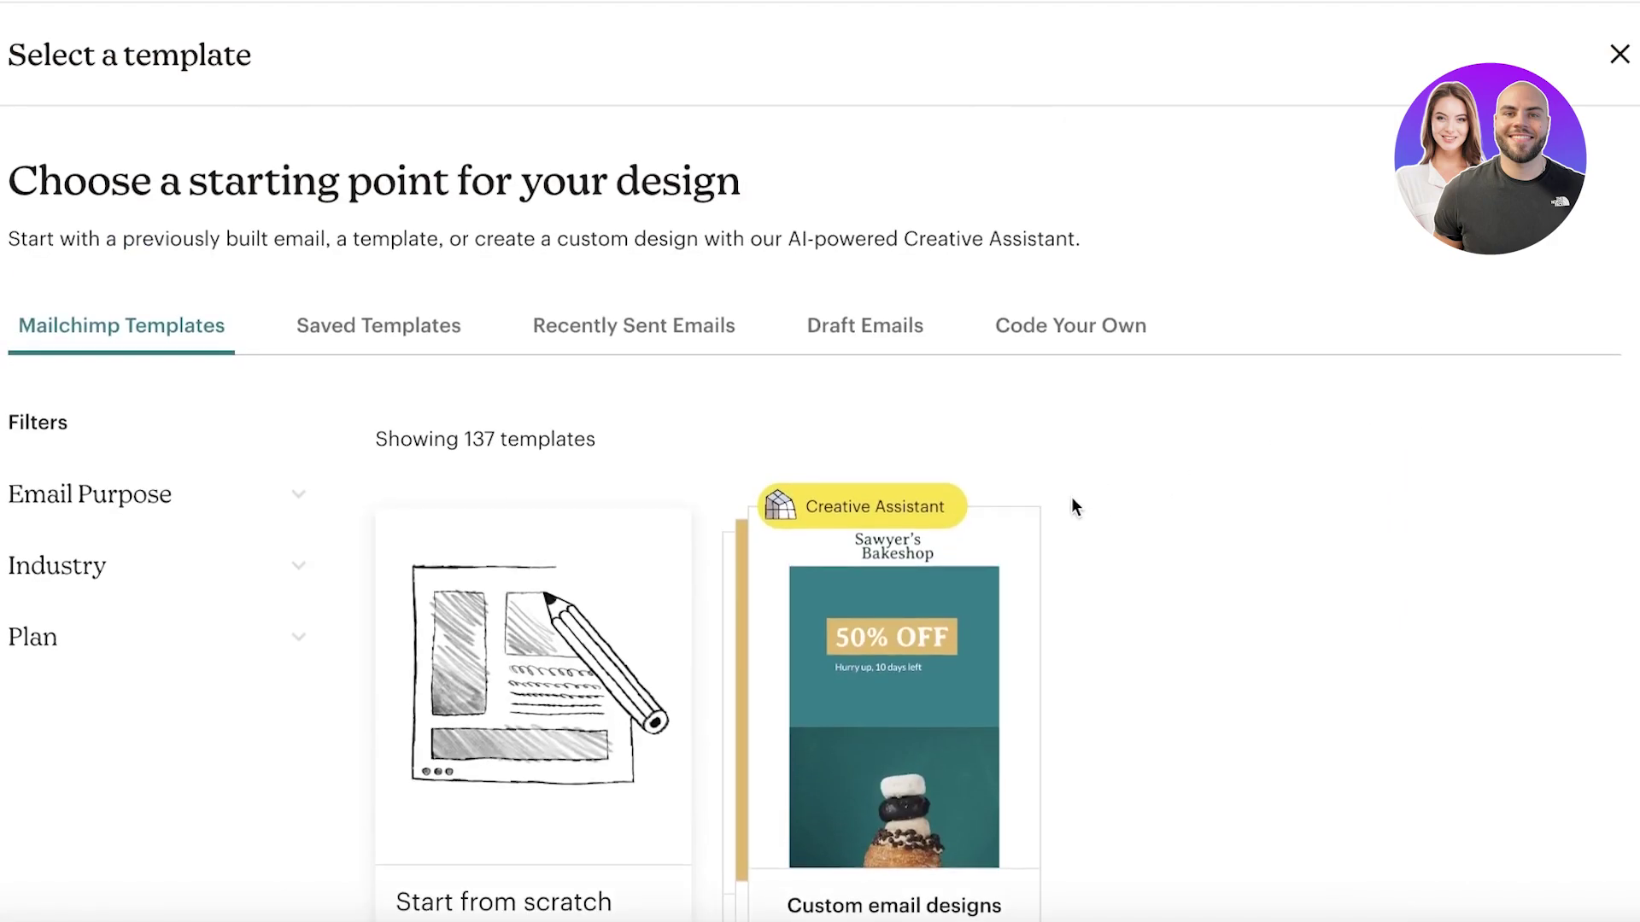
scroll(929, 564, "down", 18)
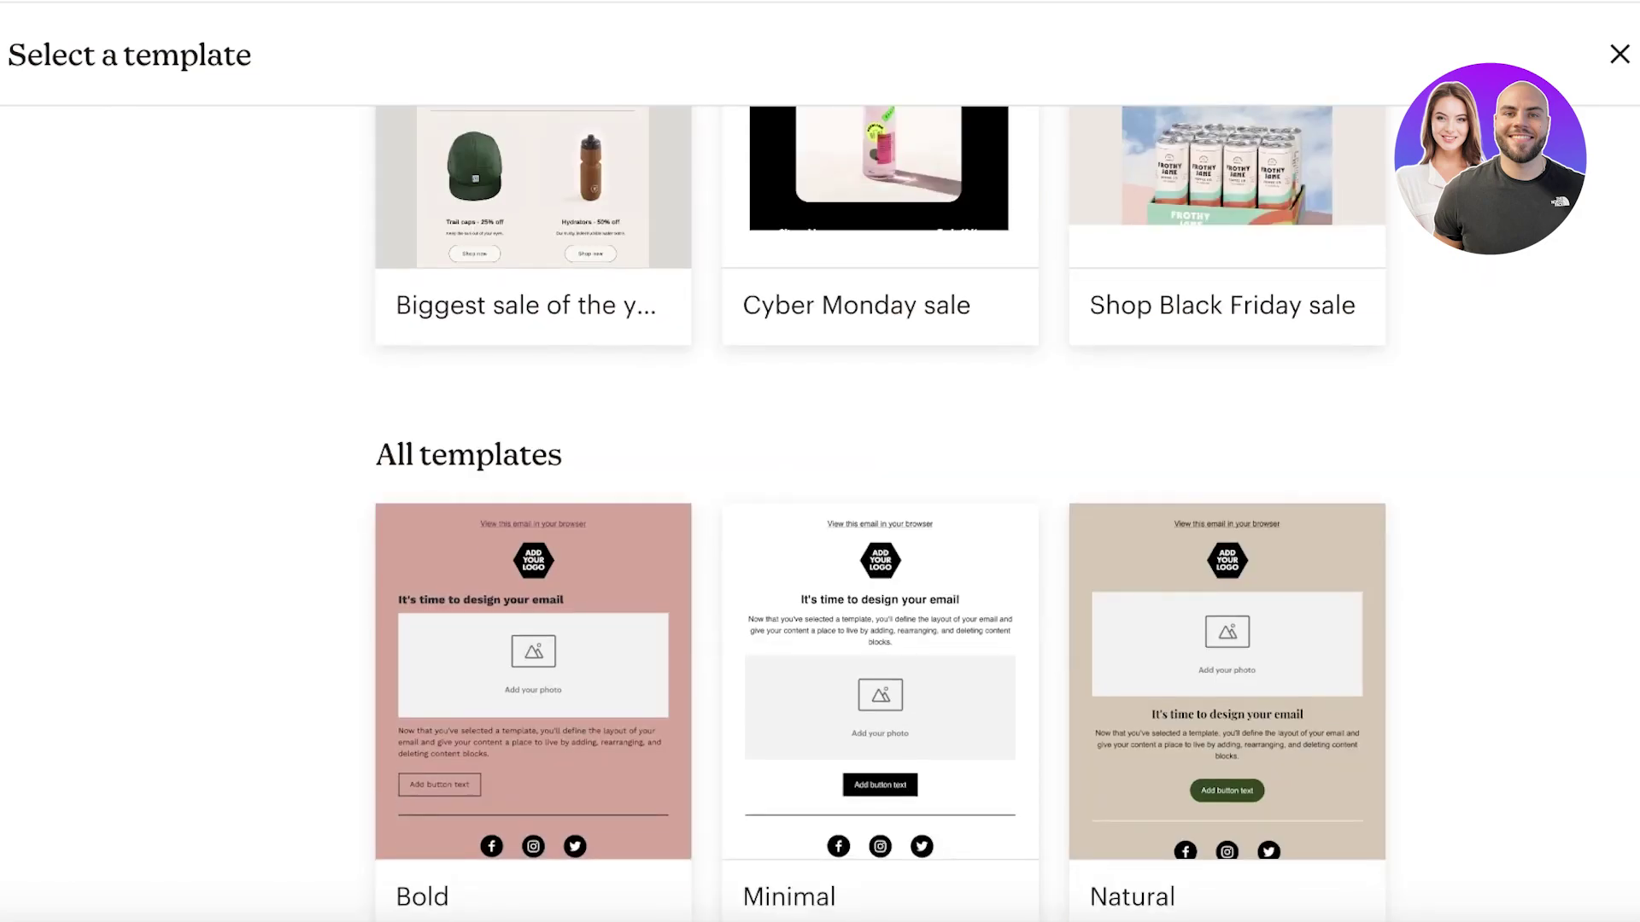
scroll(533, 395, "up", 2)
scroll(533, 392, "up", 3)
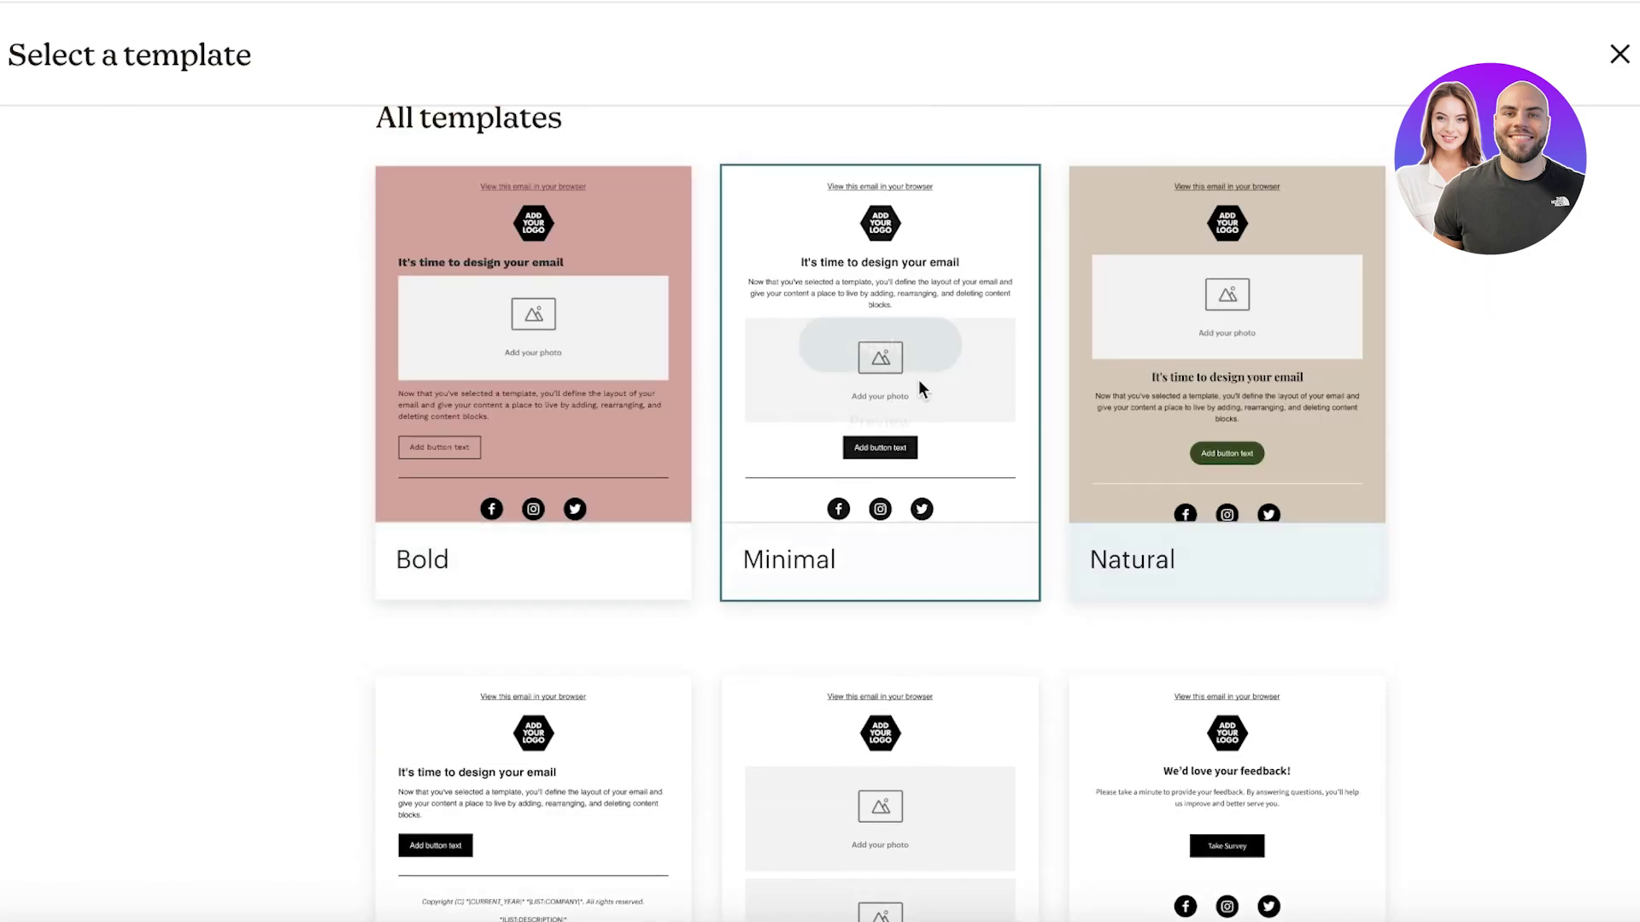
mouse_move(530, 414)
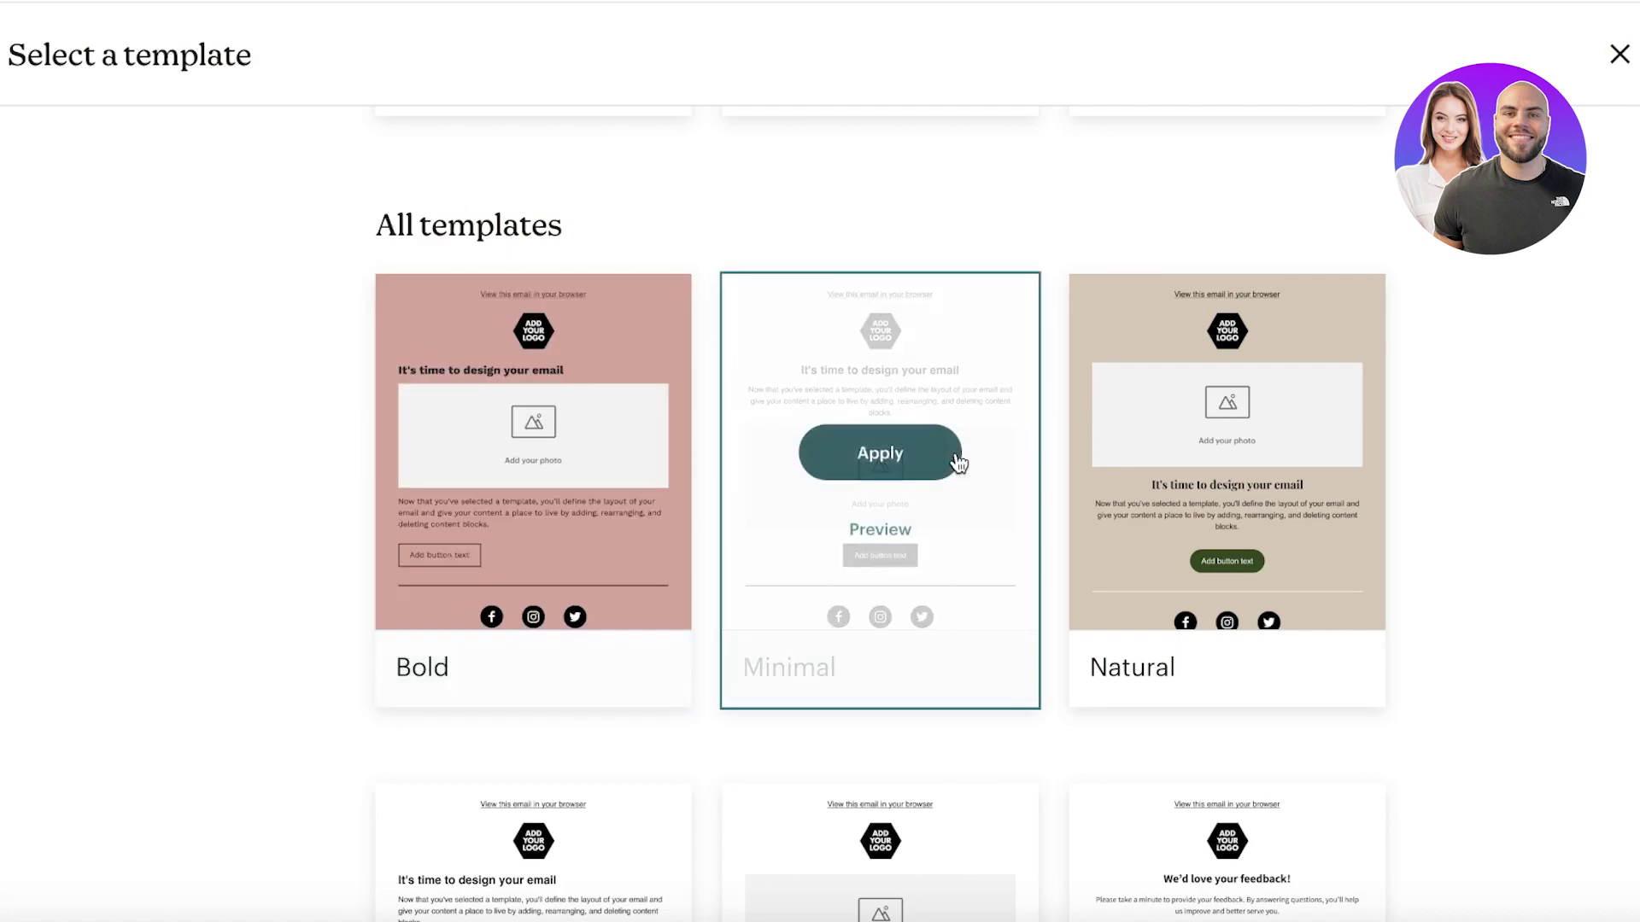
scroll(1330, 448, "down", 4)
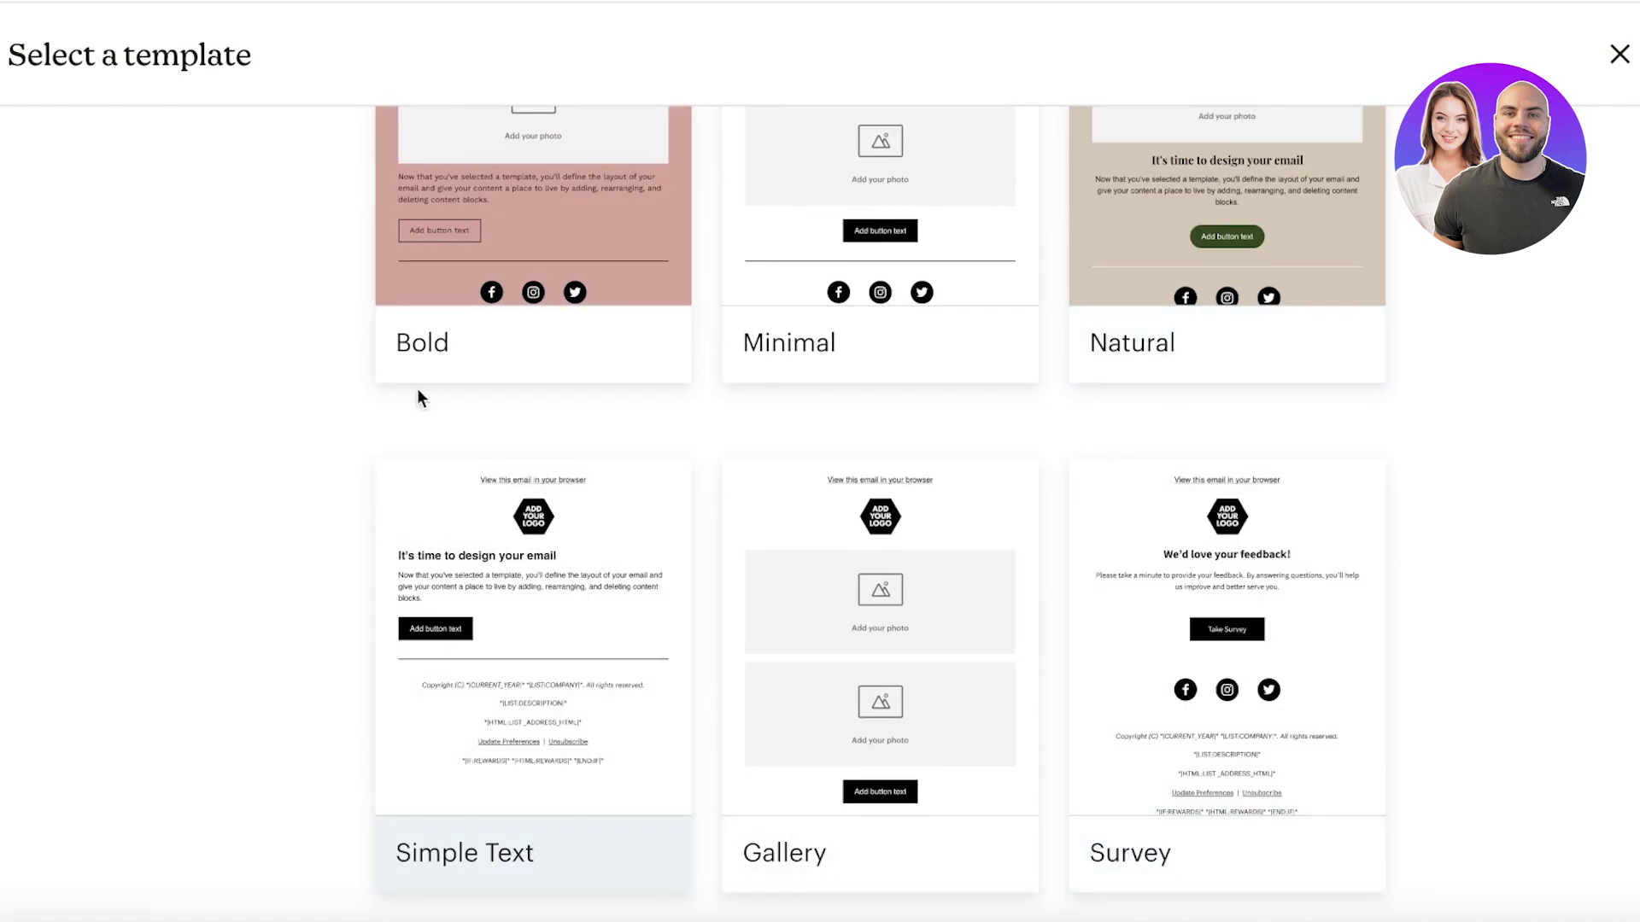
mouse_move(824, 362)
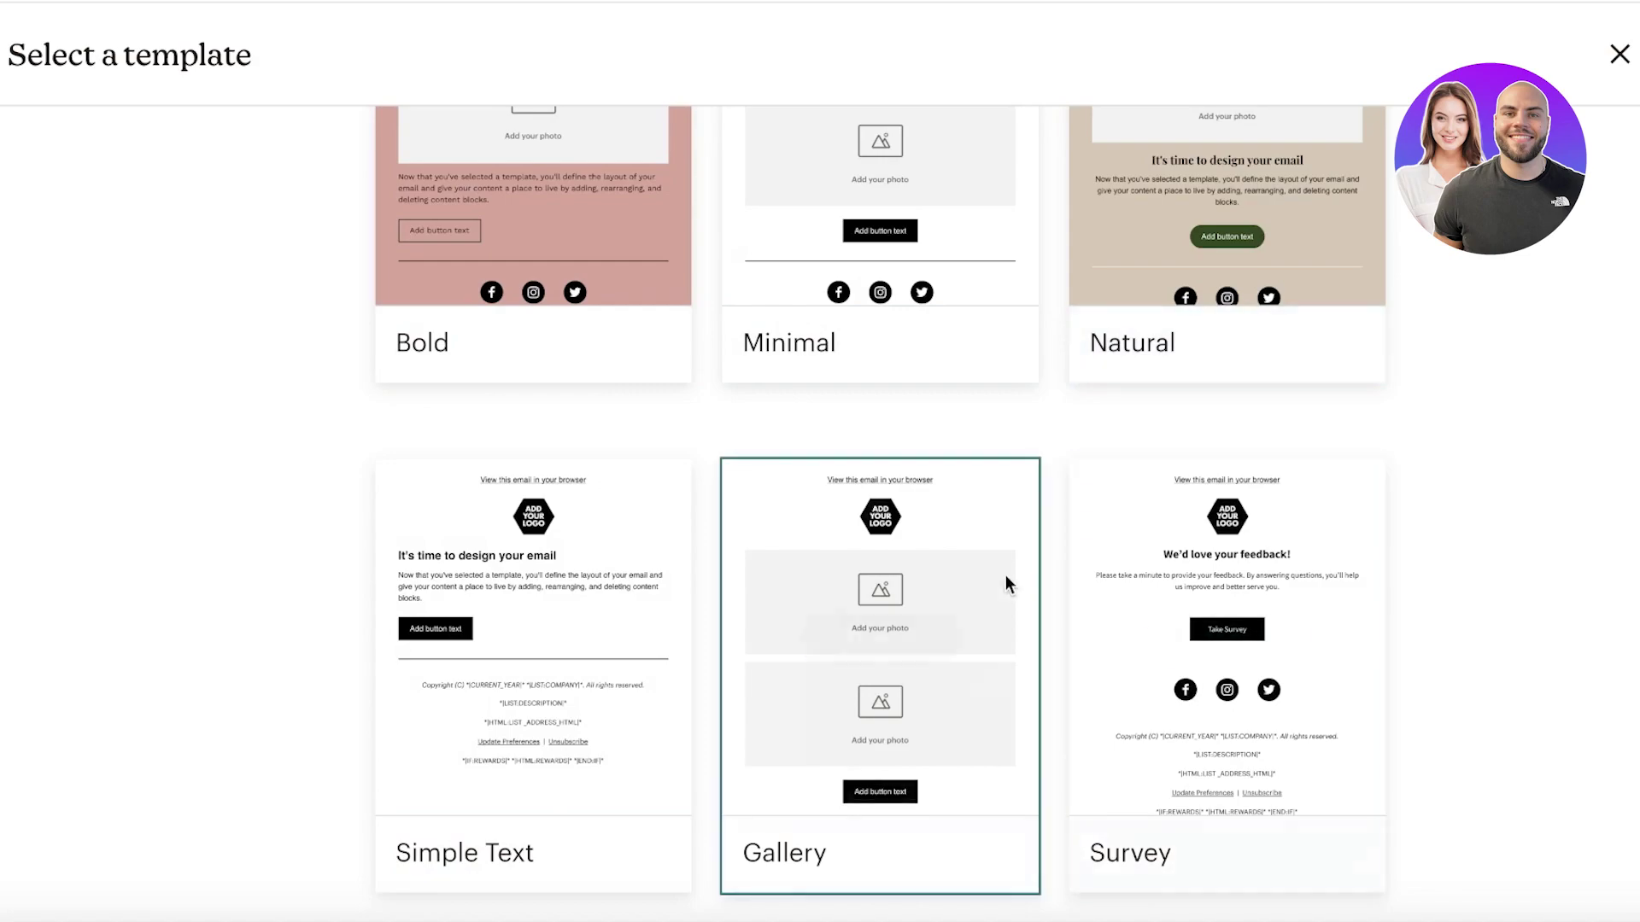
mouse_move(586, 624)
scroll(1564, 519, "down", 11)
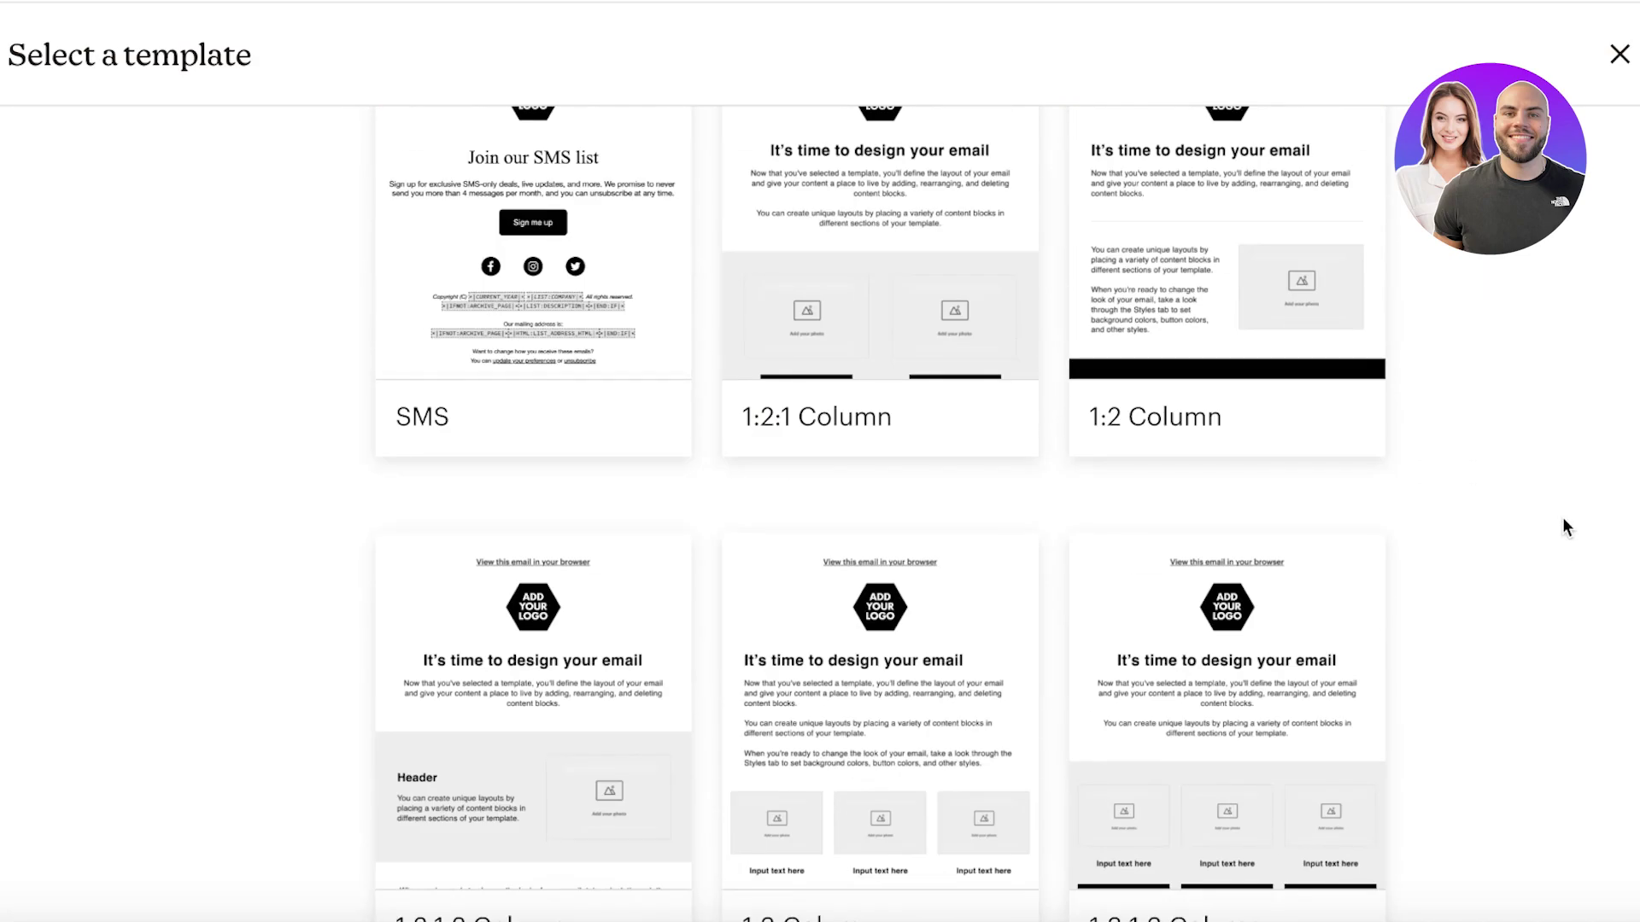
scroll(1561, 516, "up", 2)
scroll(1310, 411, "down", 8)
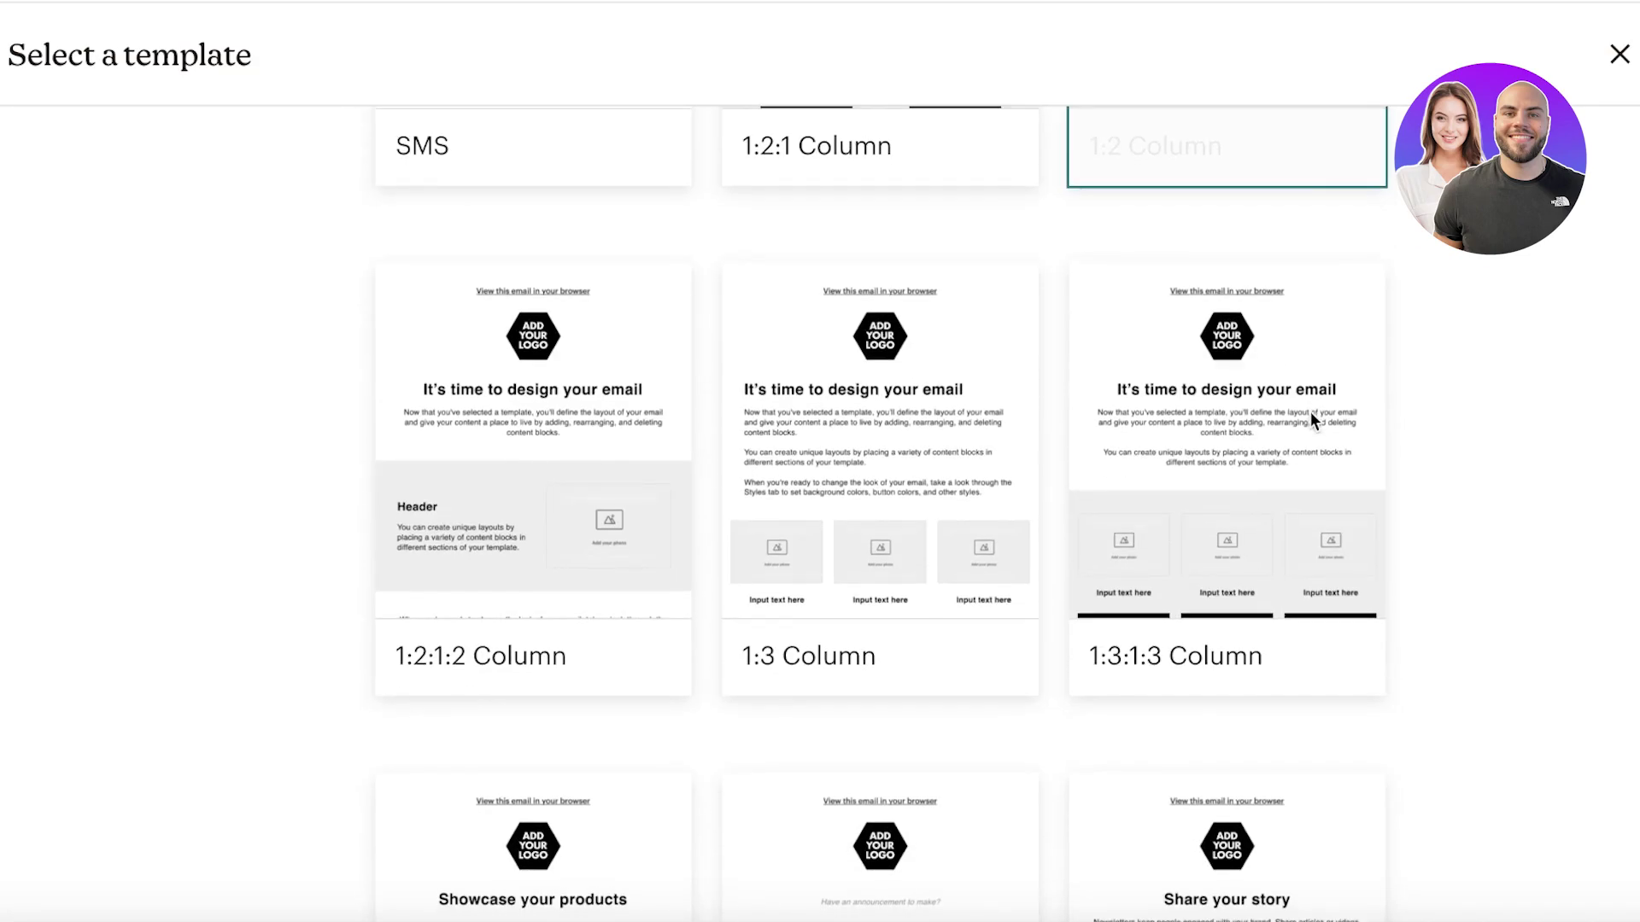
scroll(418, 401, "down", 3)
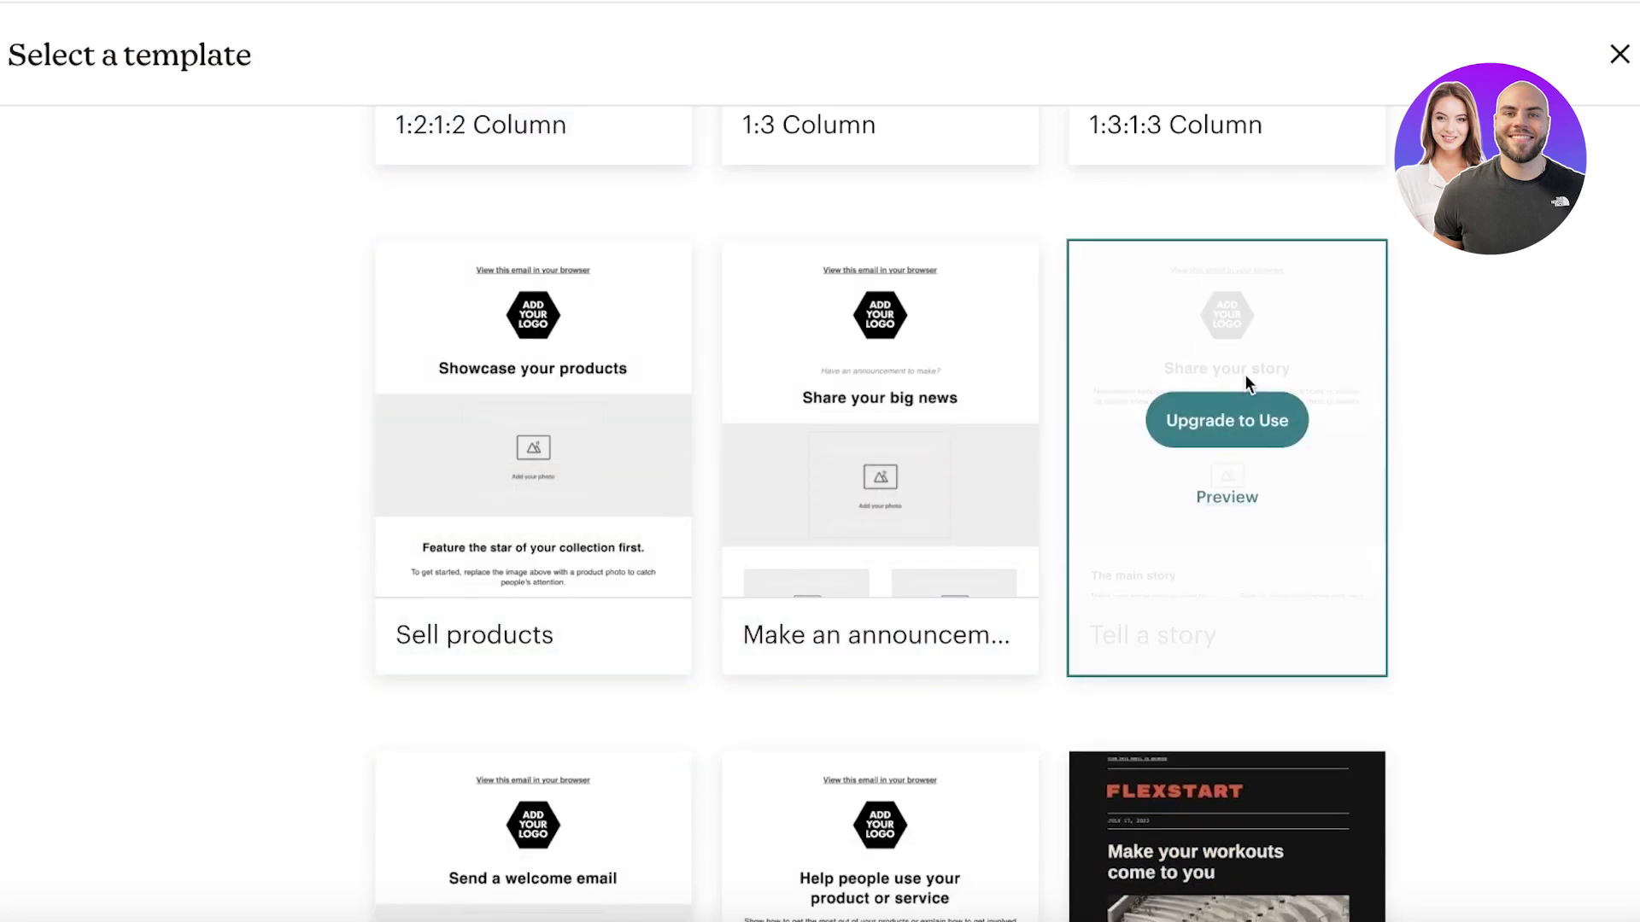
scroll(1243, 376, "down", 5)
scroll(1230, 400, "down", 2)
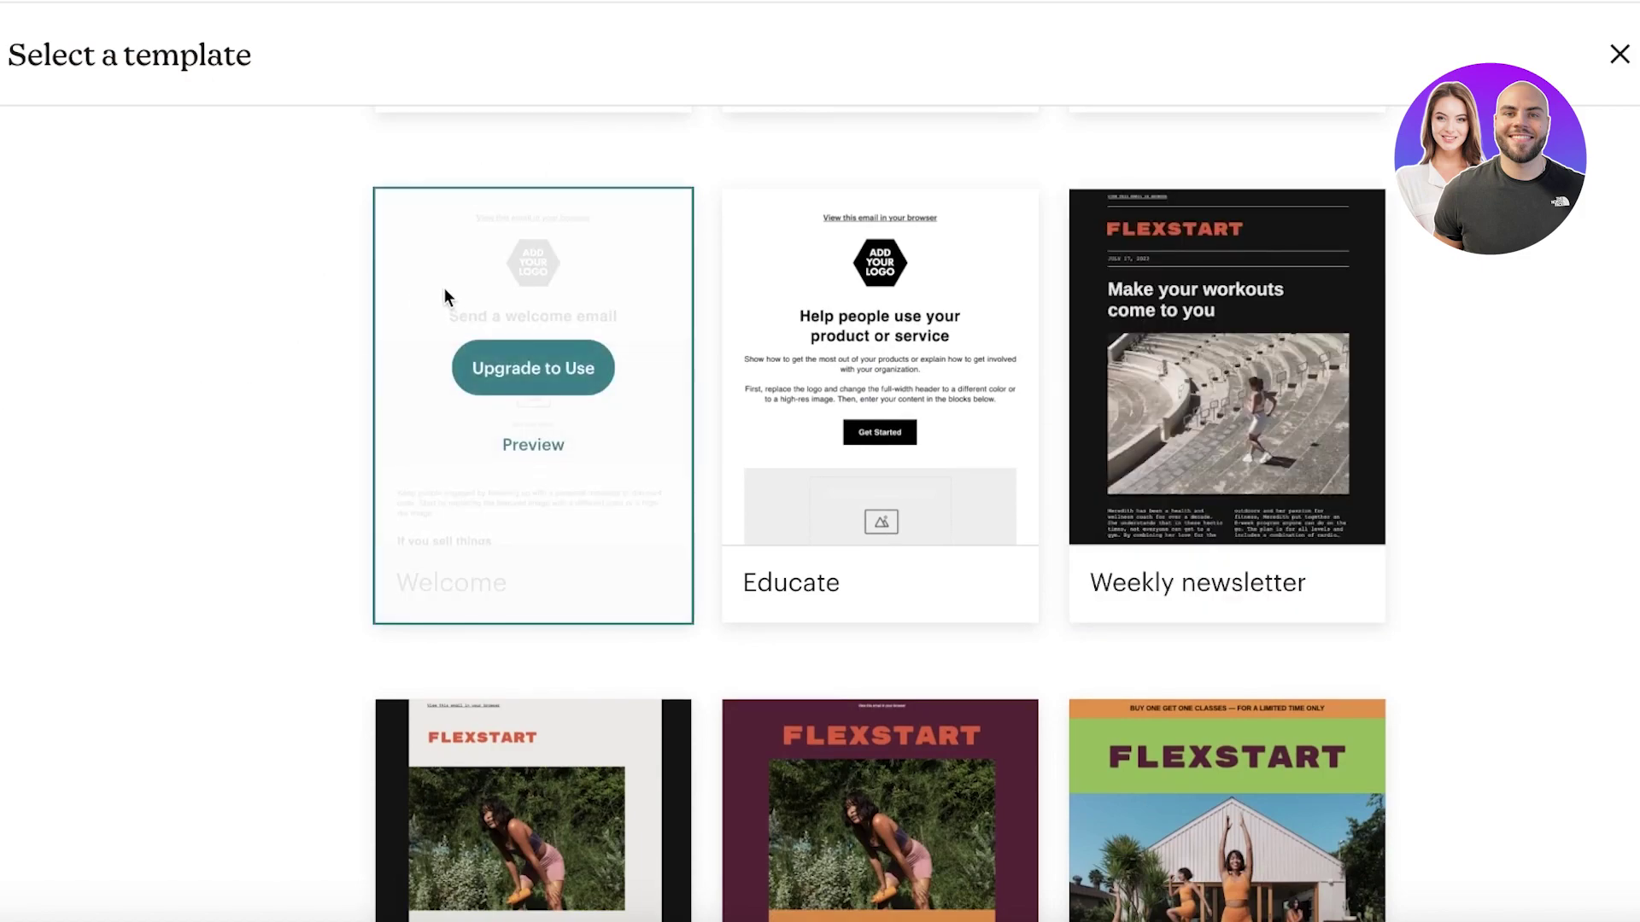
scroll(496, 359, "down", 10)
scroll(491, 367, "up", 15)
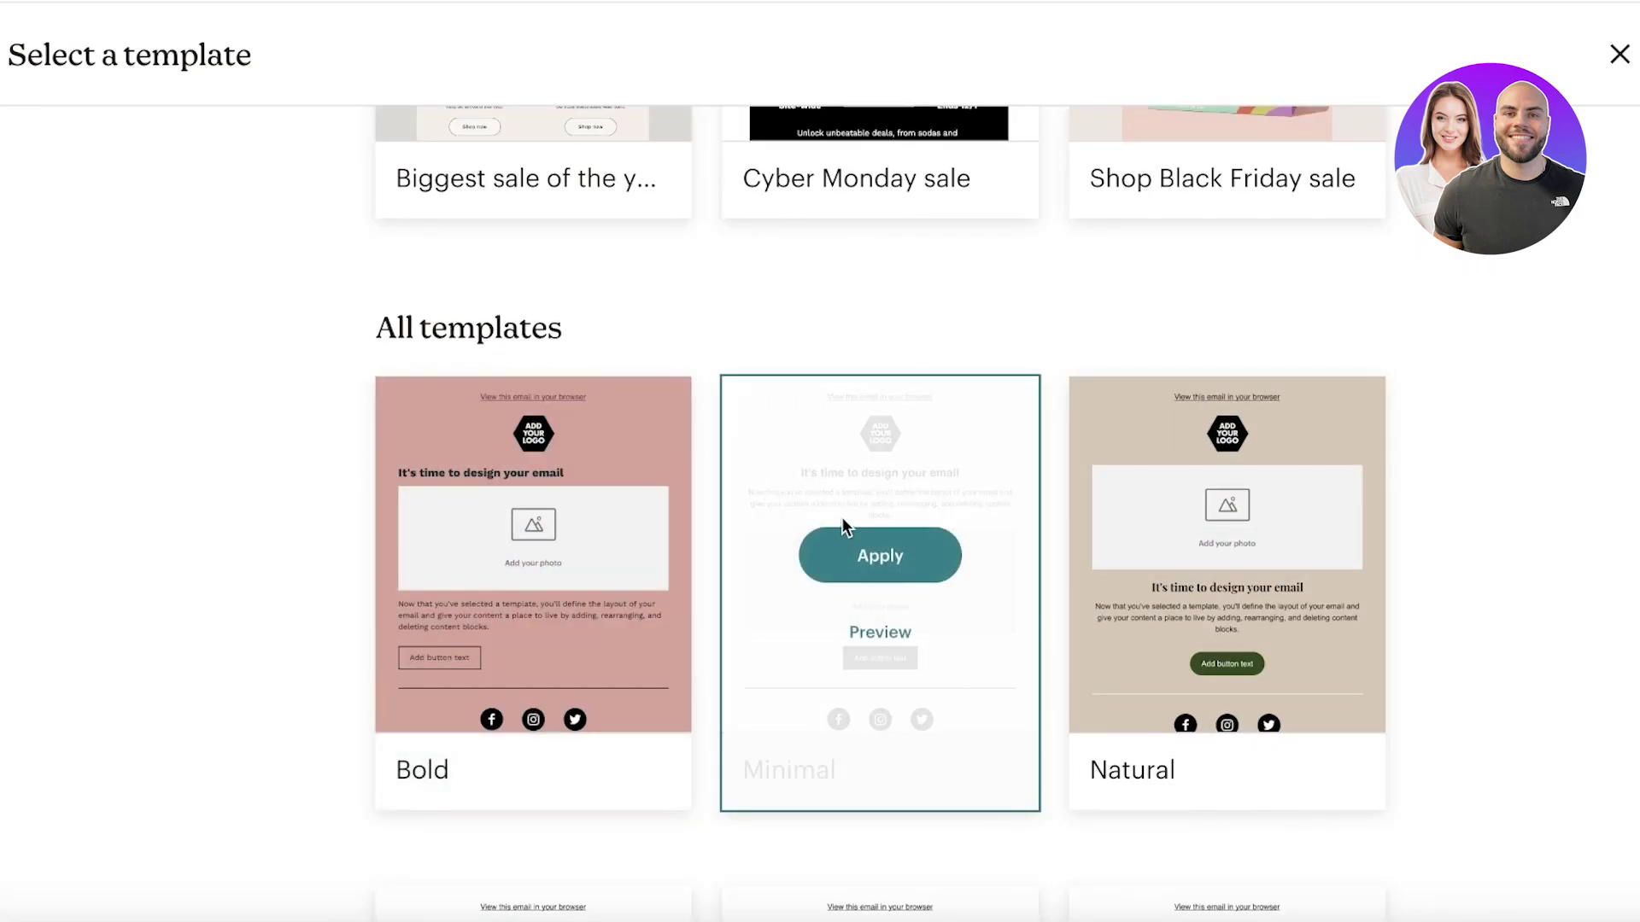
Step: Apply the Minimal template, then select the logo and the 'View this email in your browser' line
left_click(849, 555)
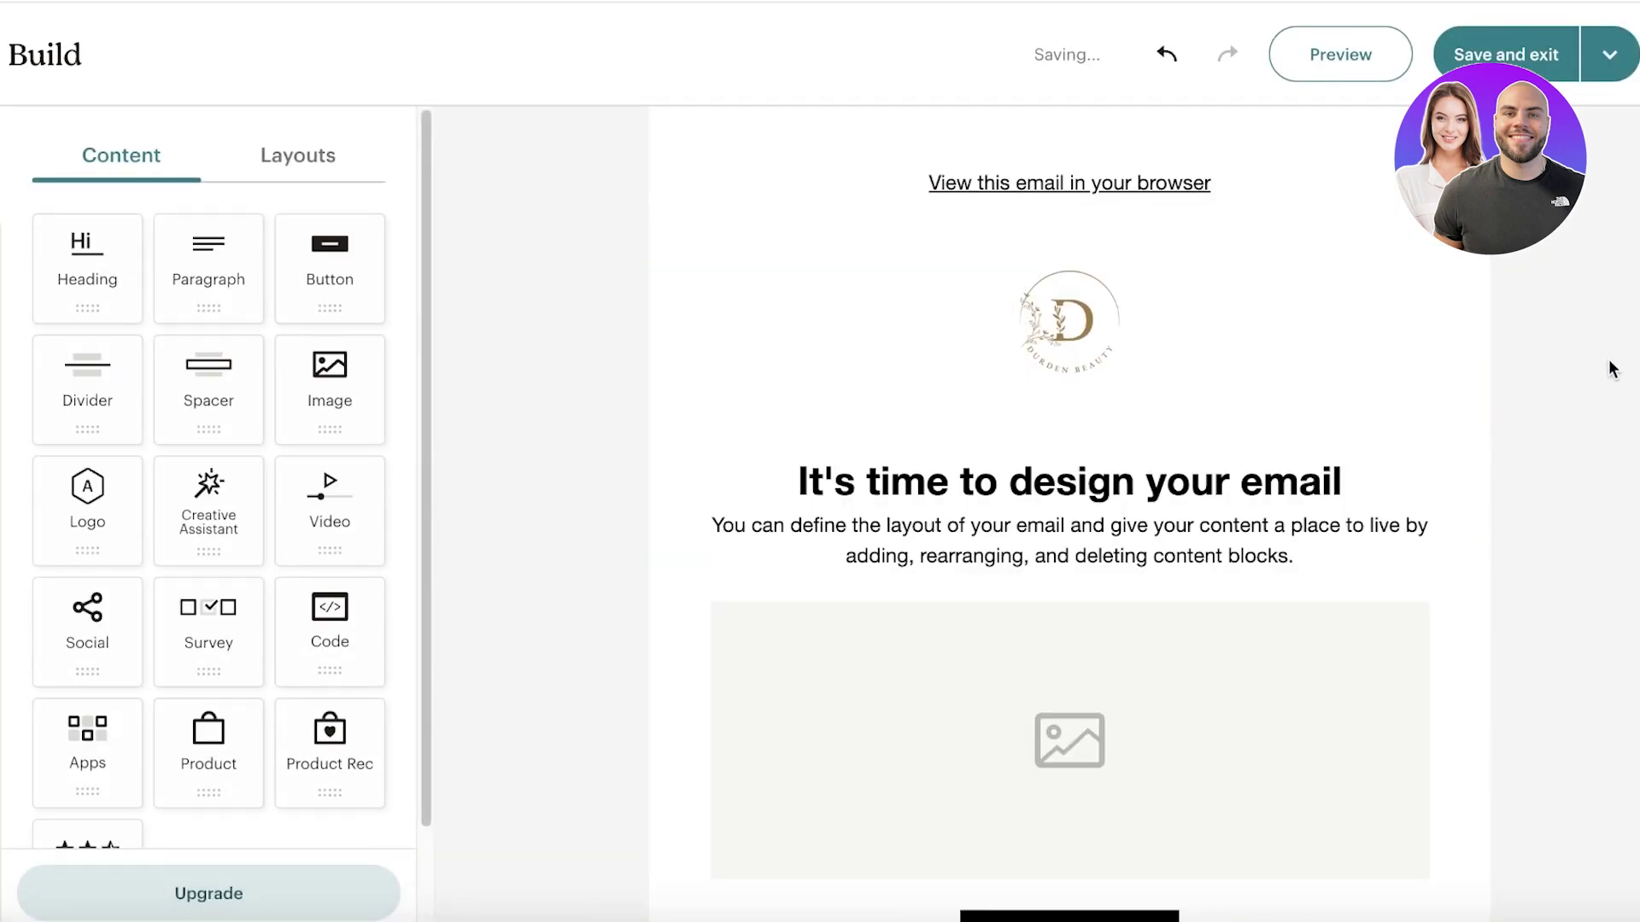
left_click(1069, 326)
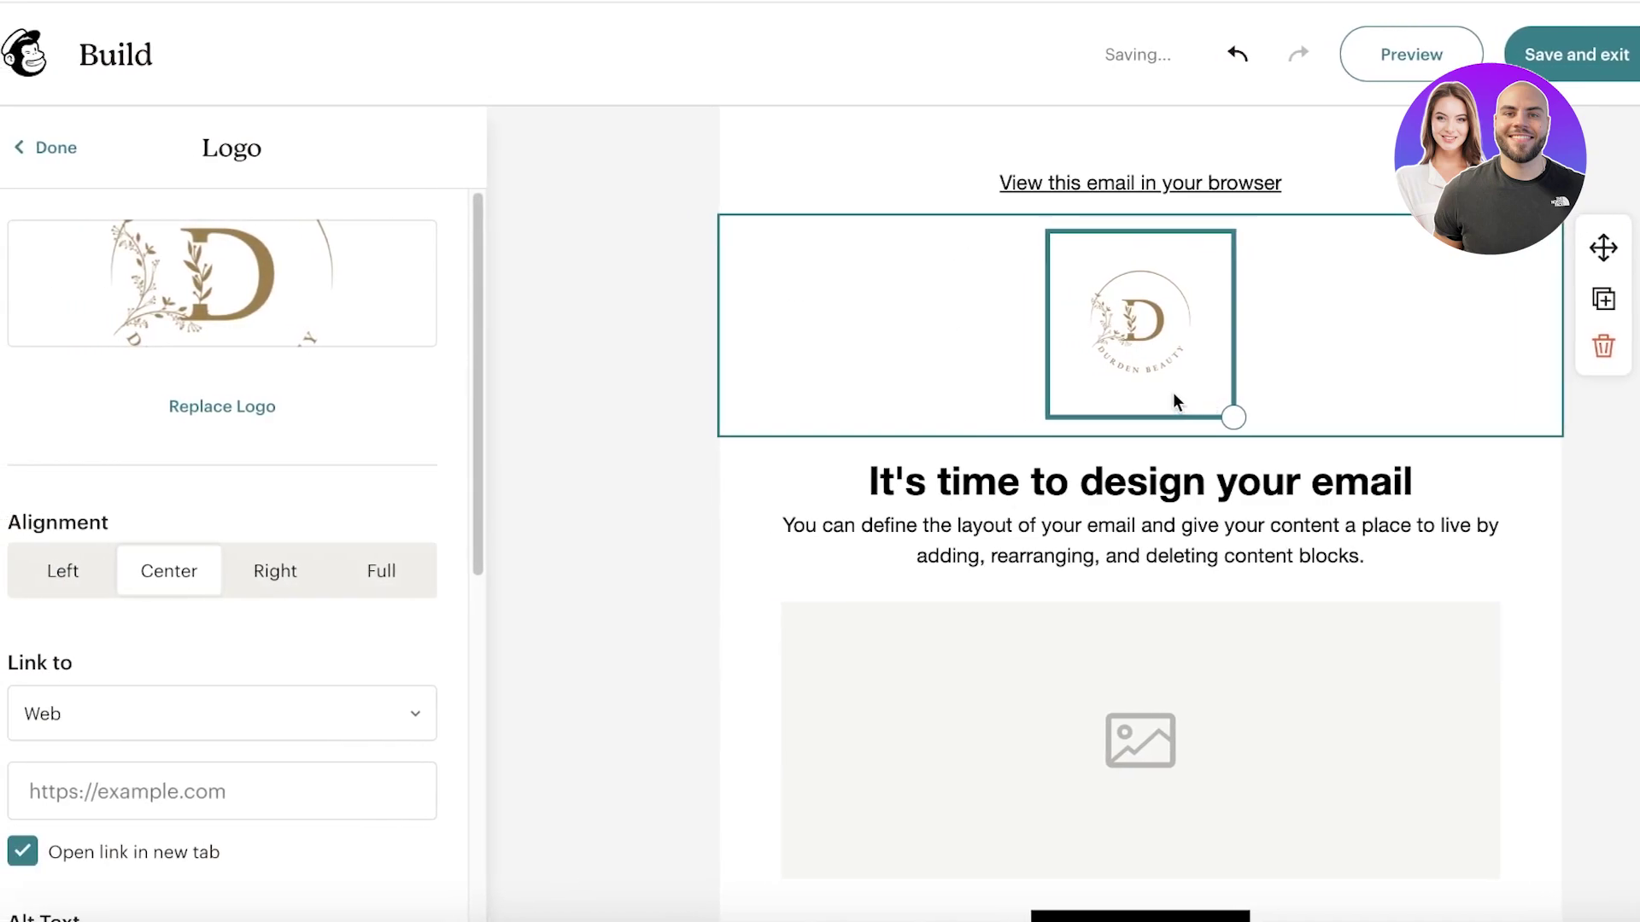
left_click(1361, 188)
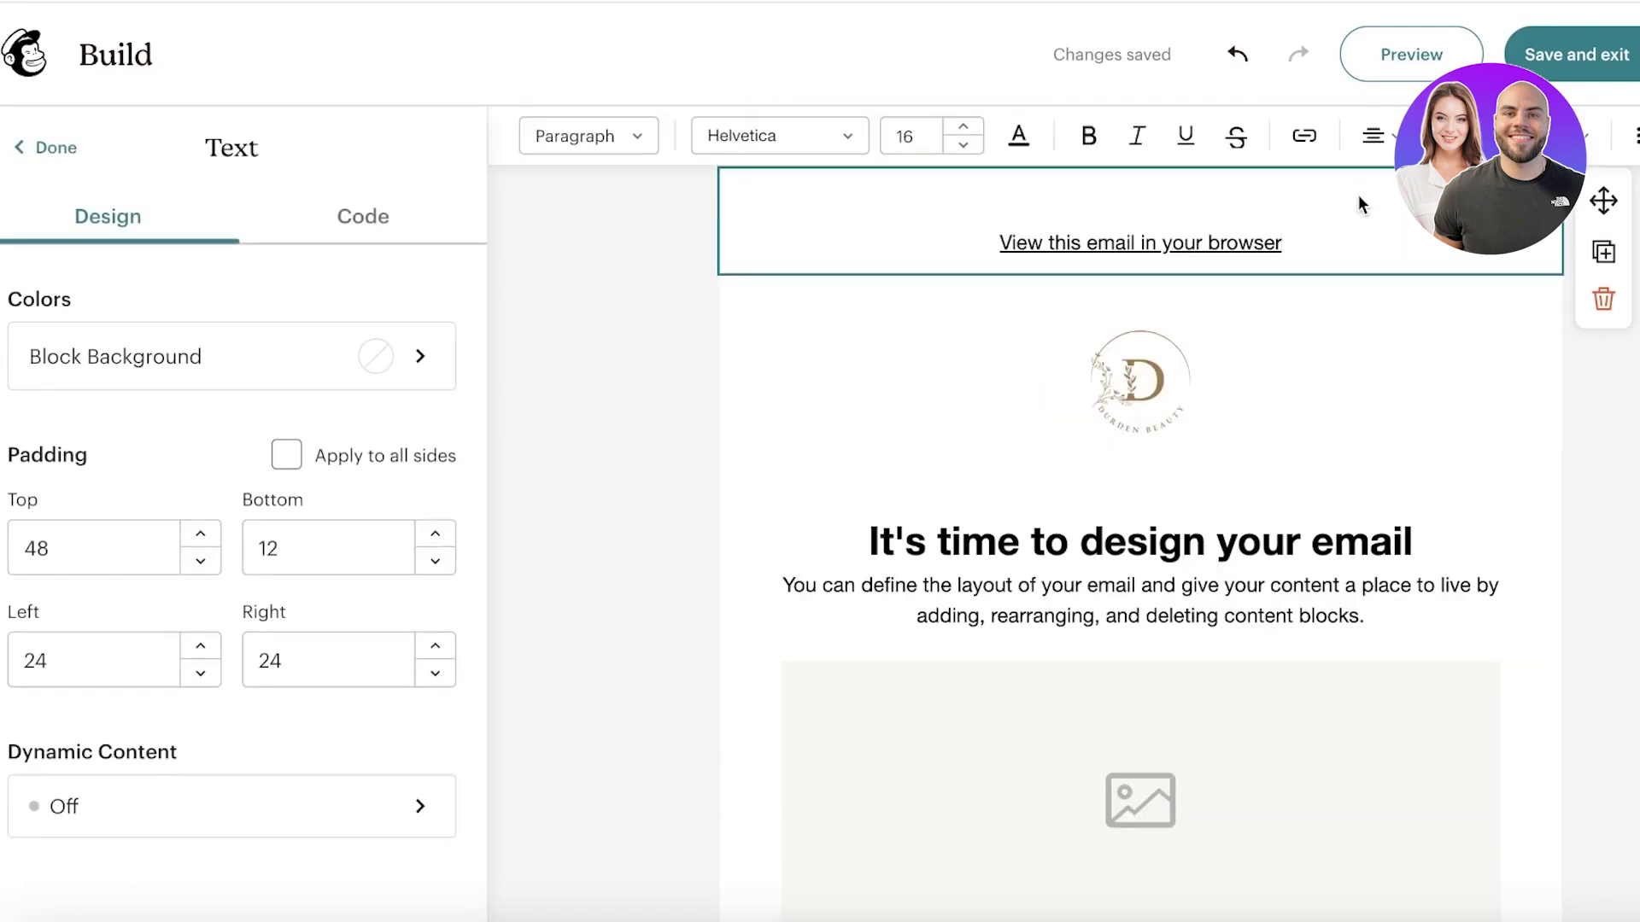
left_click(983, 250)
Step: Delete the 'View this email in your browser' block, leaving the logo as the top block
left_click_drag(983, 251, 1384, 227)
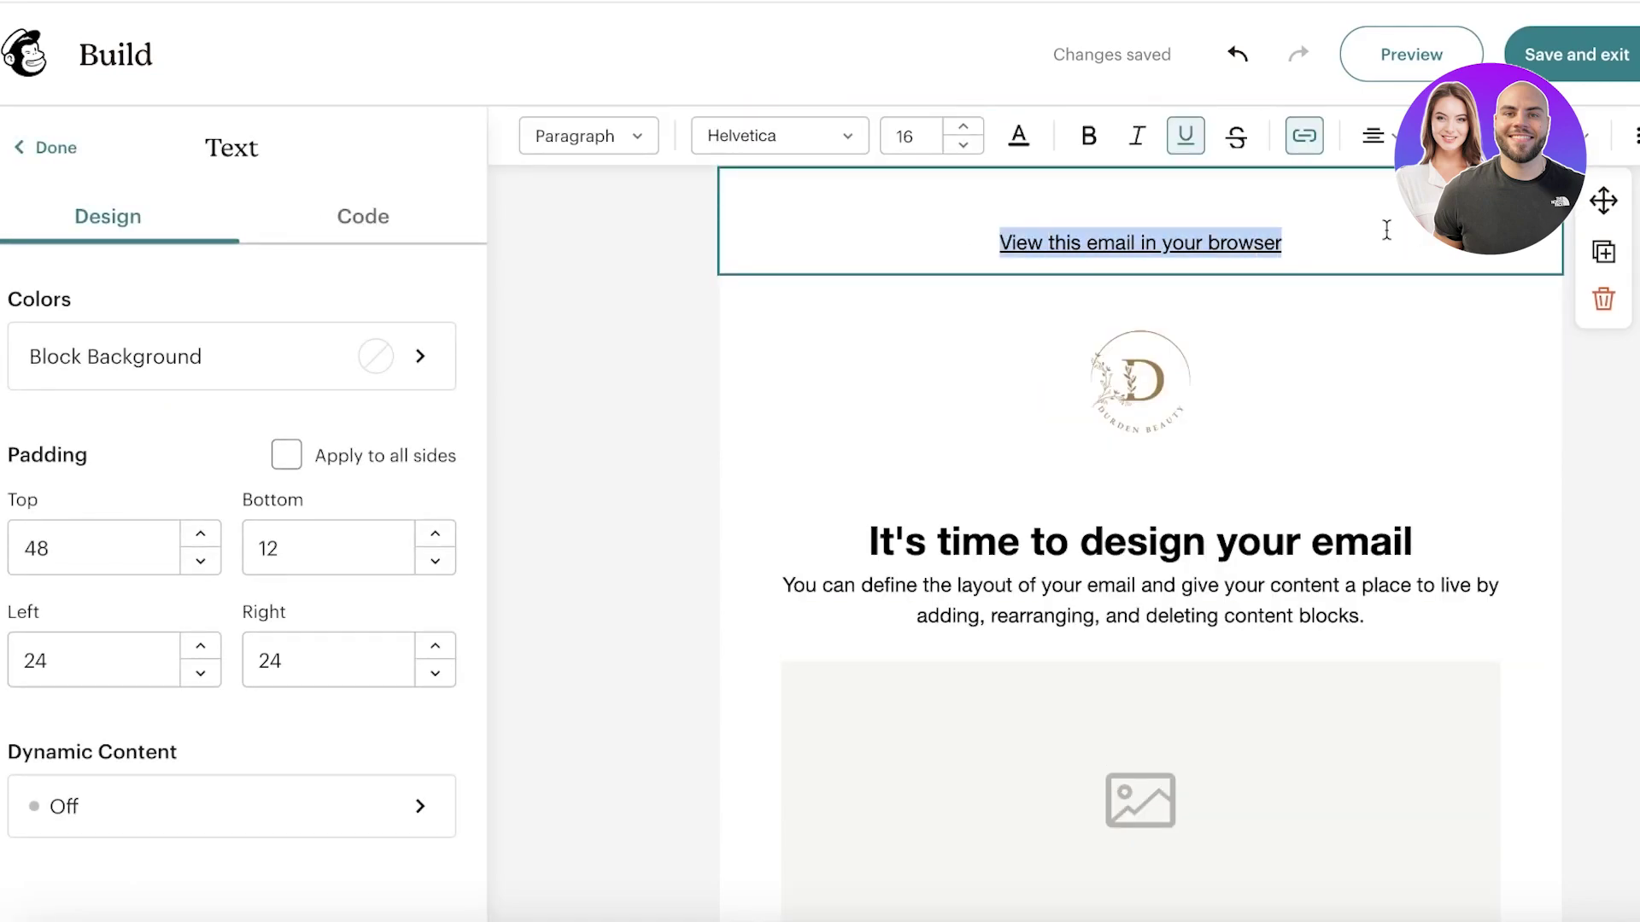
left_click(1604, 301)
left_click(1165, 296)
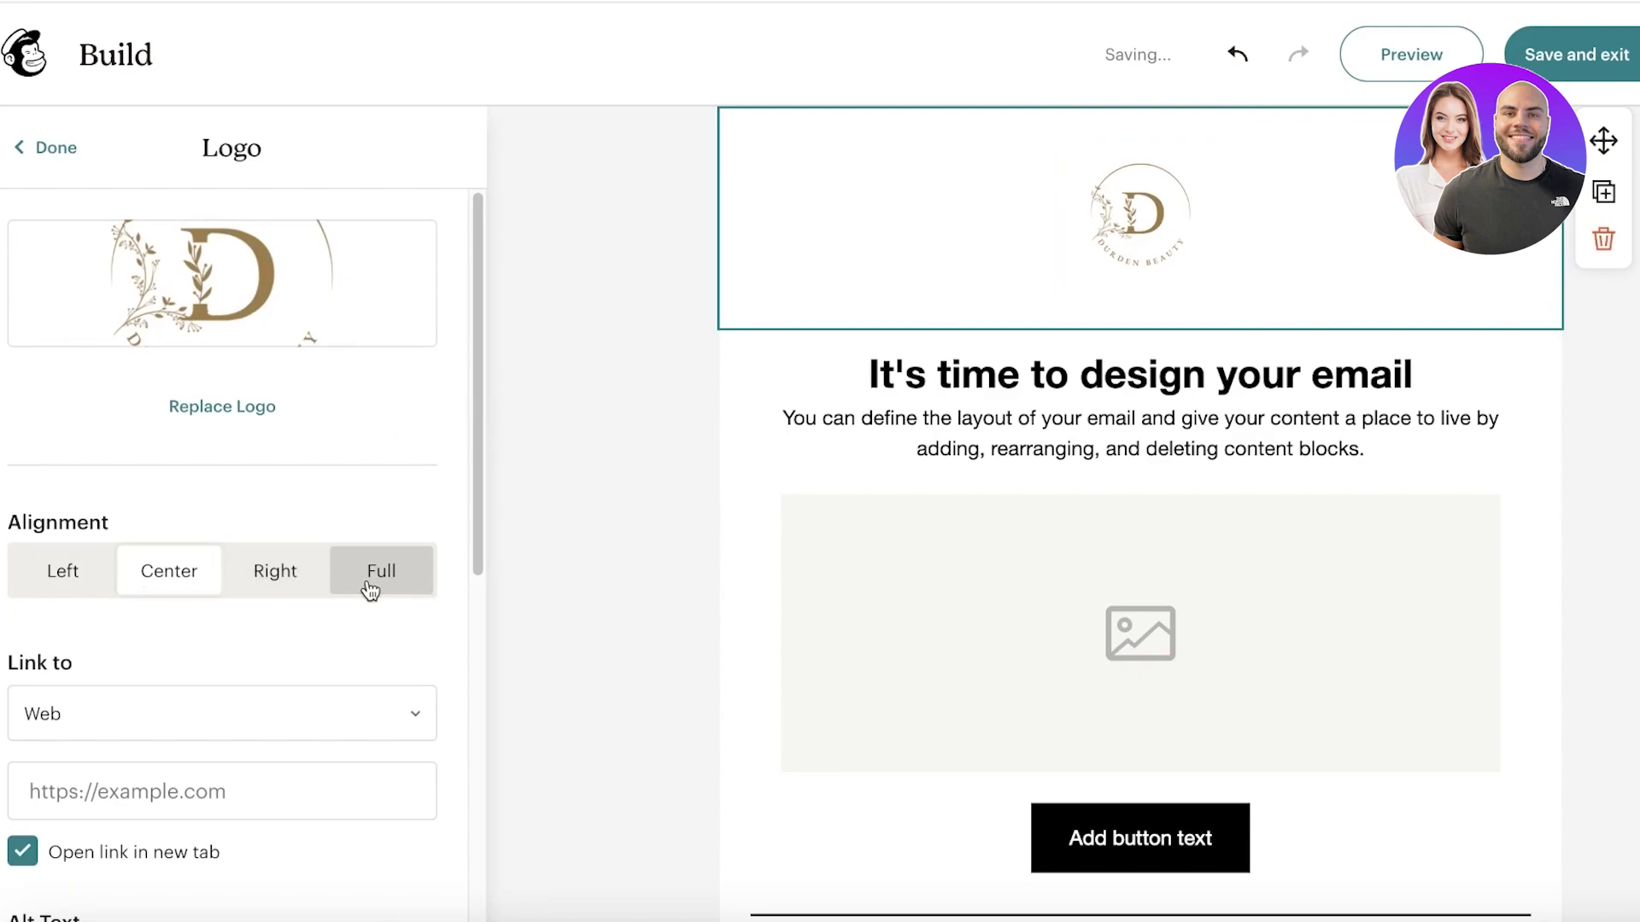
left_click(282, 578)
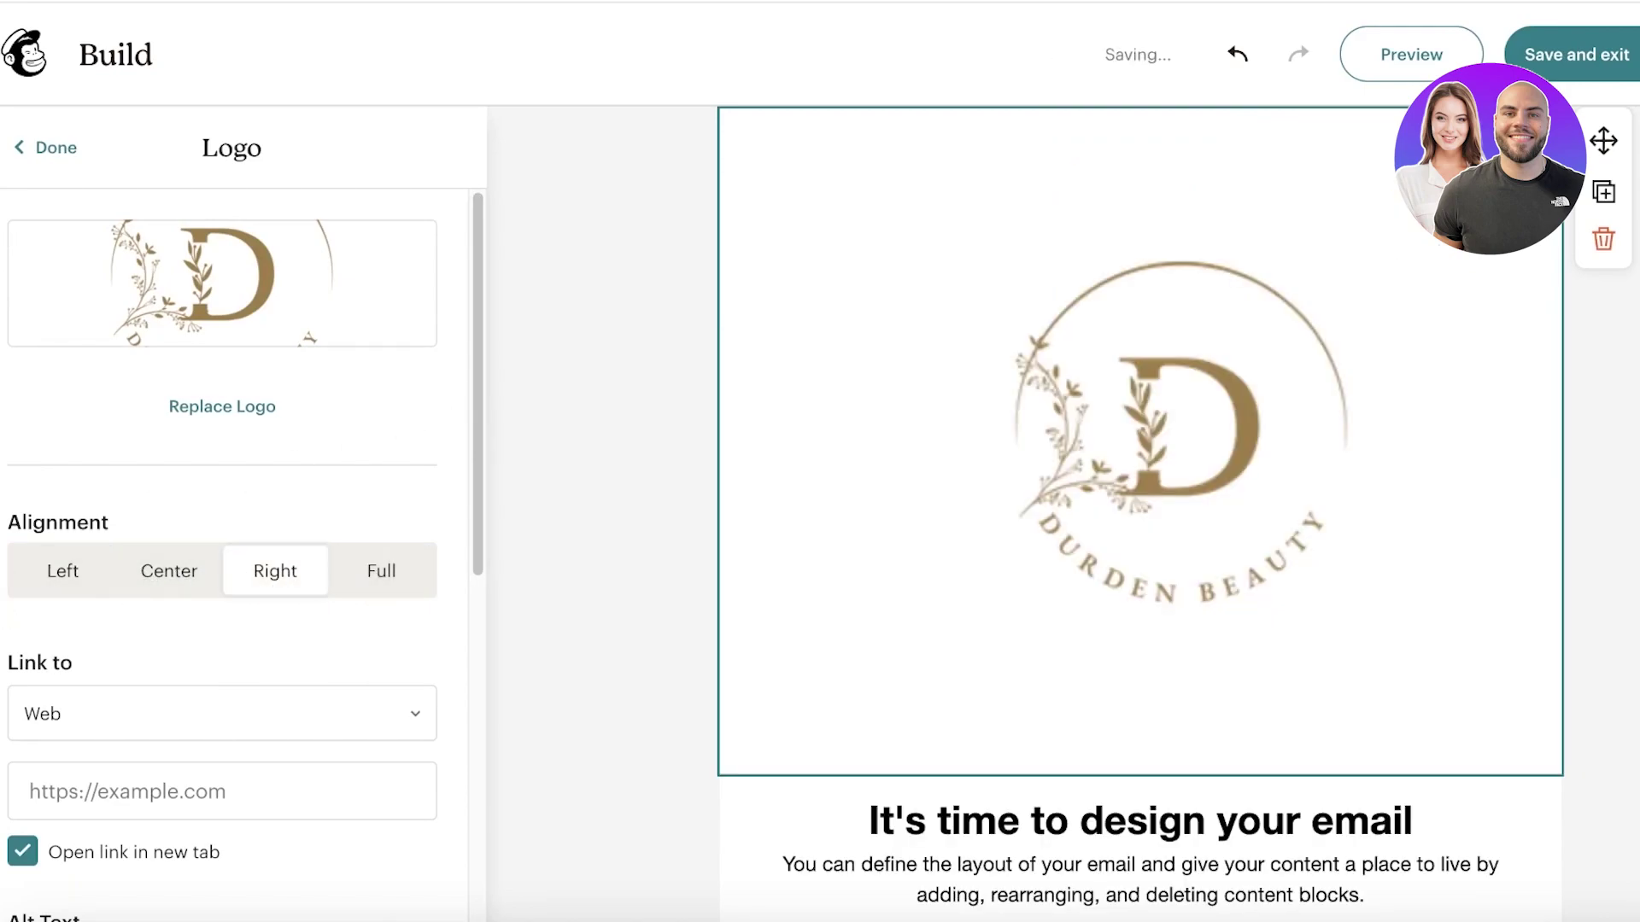
left_click(101, 564)
scroll(99, 560, "down", 3)
scroll(99, 563, "down", 4)
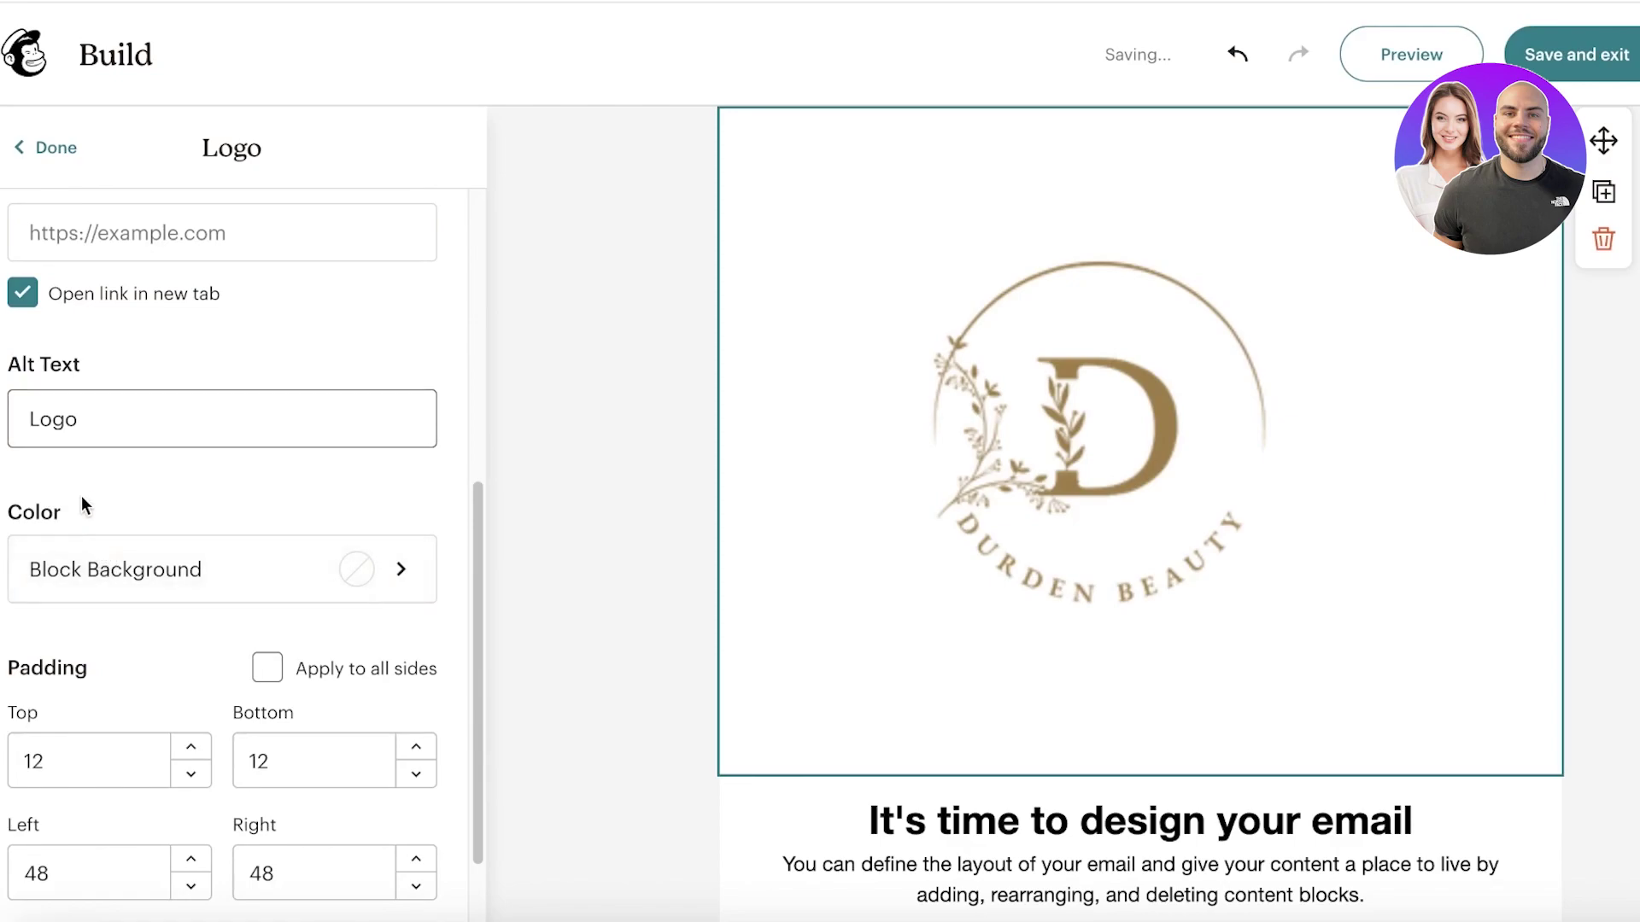
scroll(102, 559, "down", 1)
left_click(141, 434)
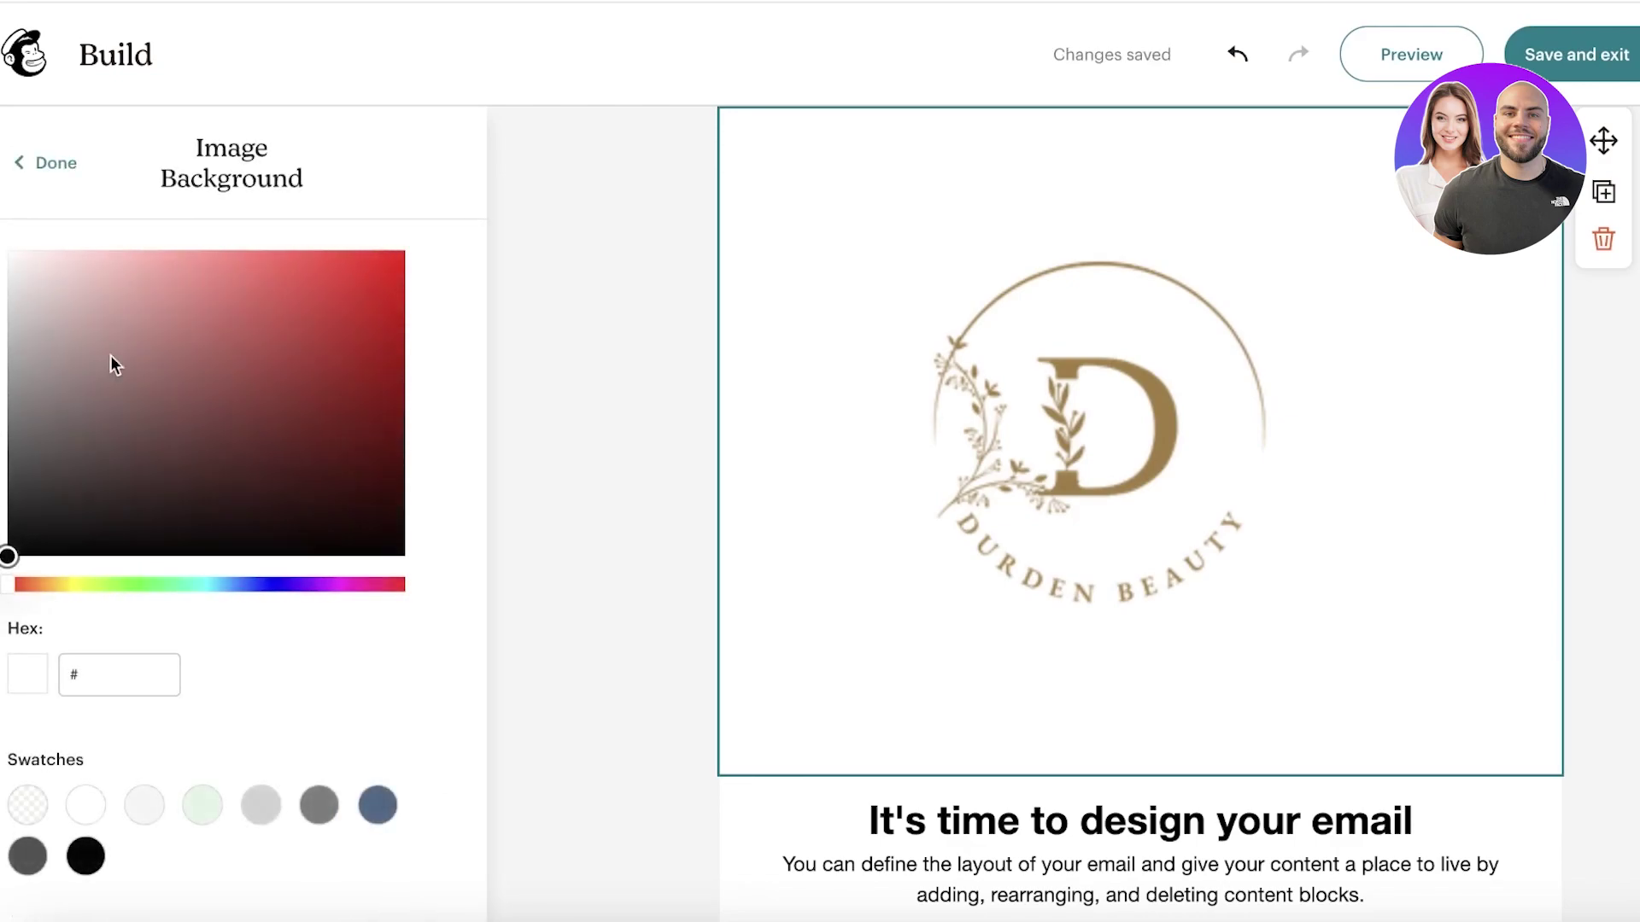
left_click(27, 163)
scroll(66, 561, "down", 3)
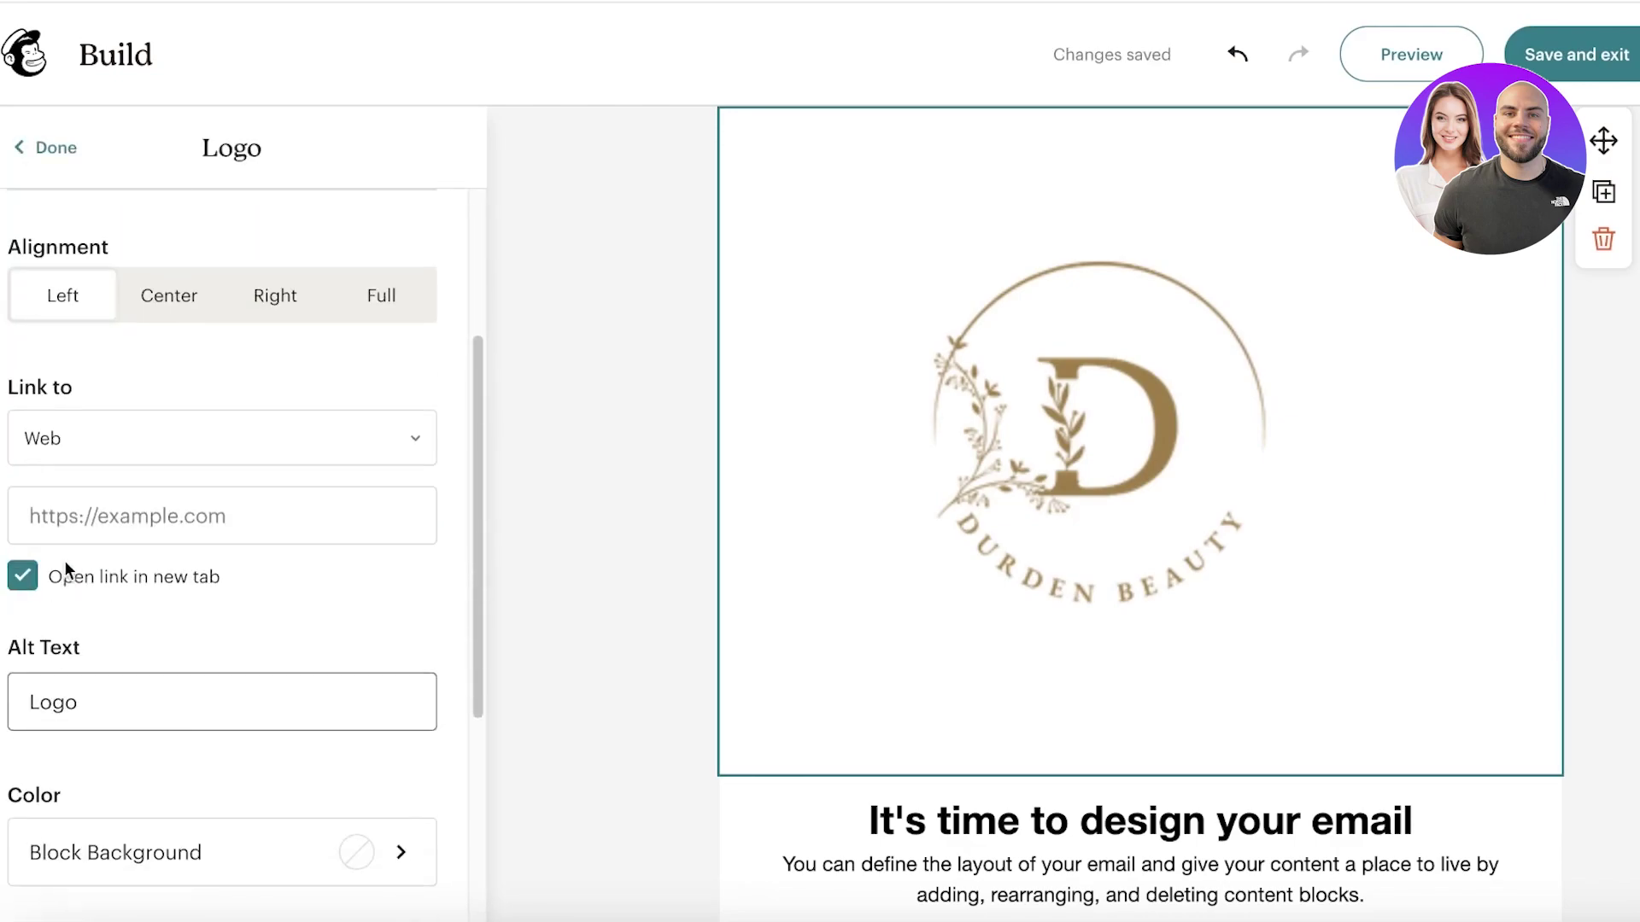
scroll(62, 573, "down", 1)
scroll(54, 599, "down", 3)
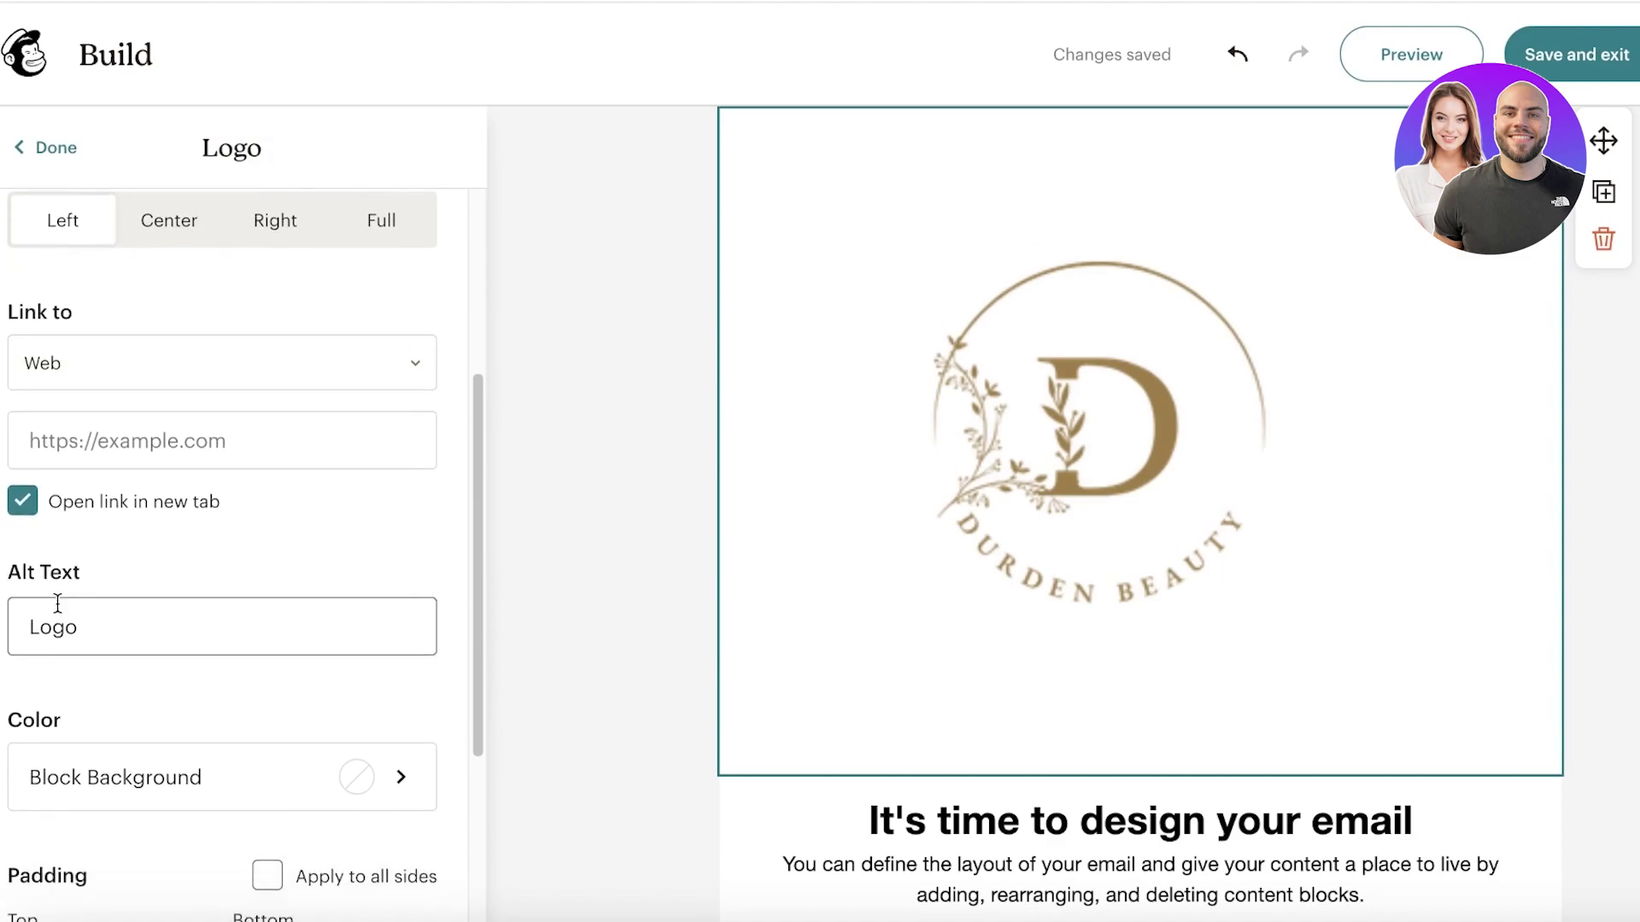
scroll(94, 640, "down", 1)
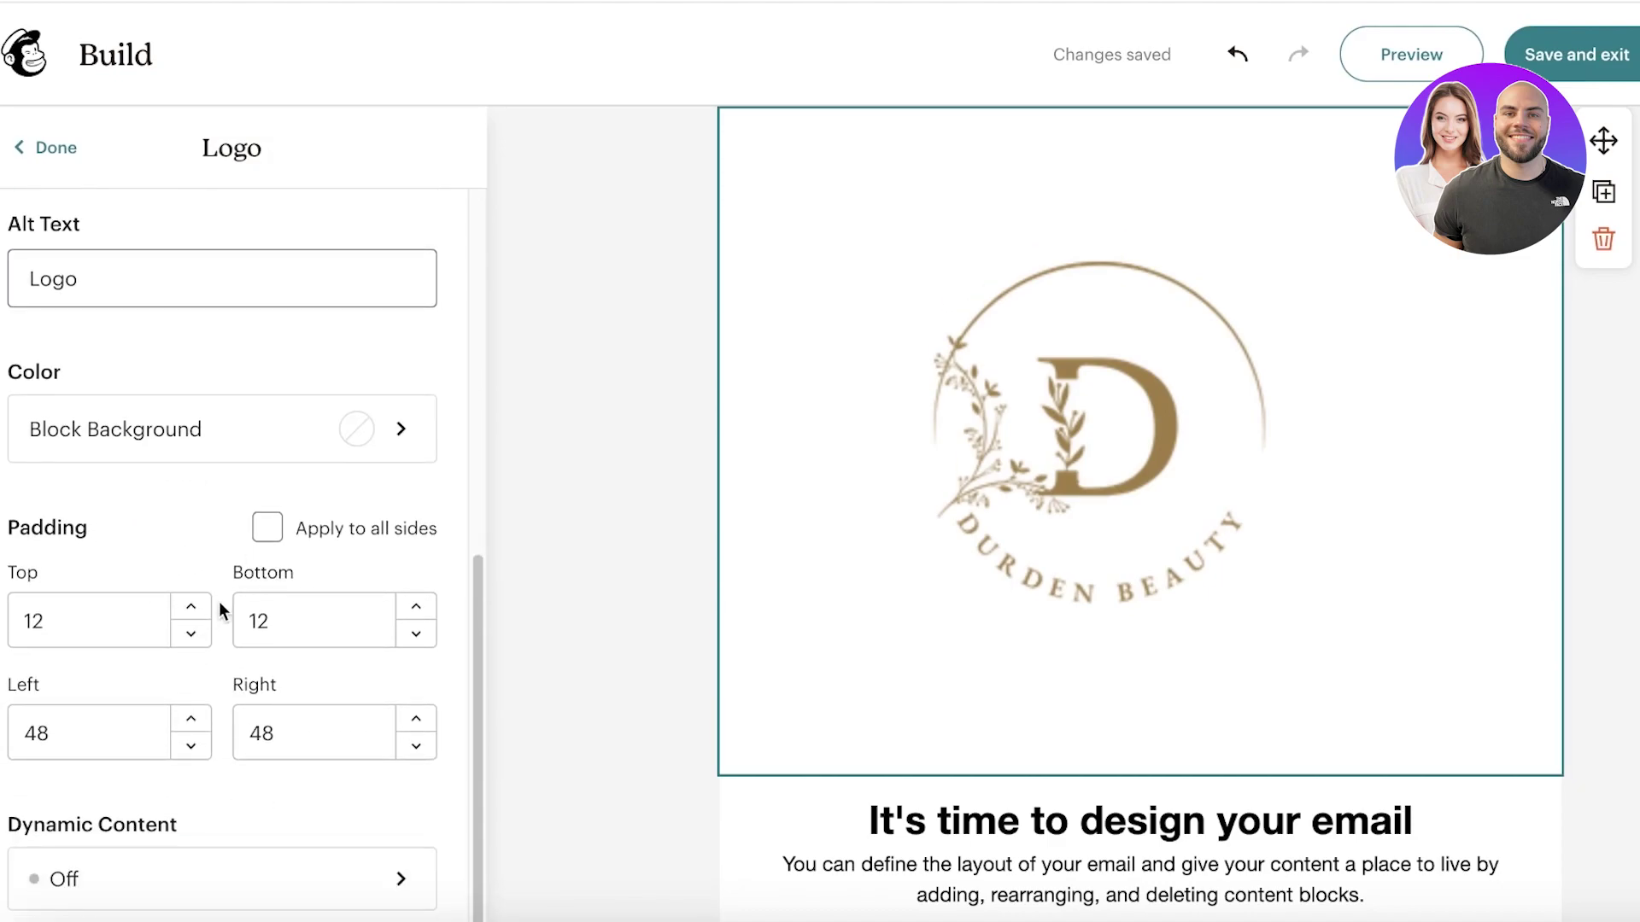
left_click(1238, 54)
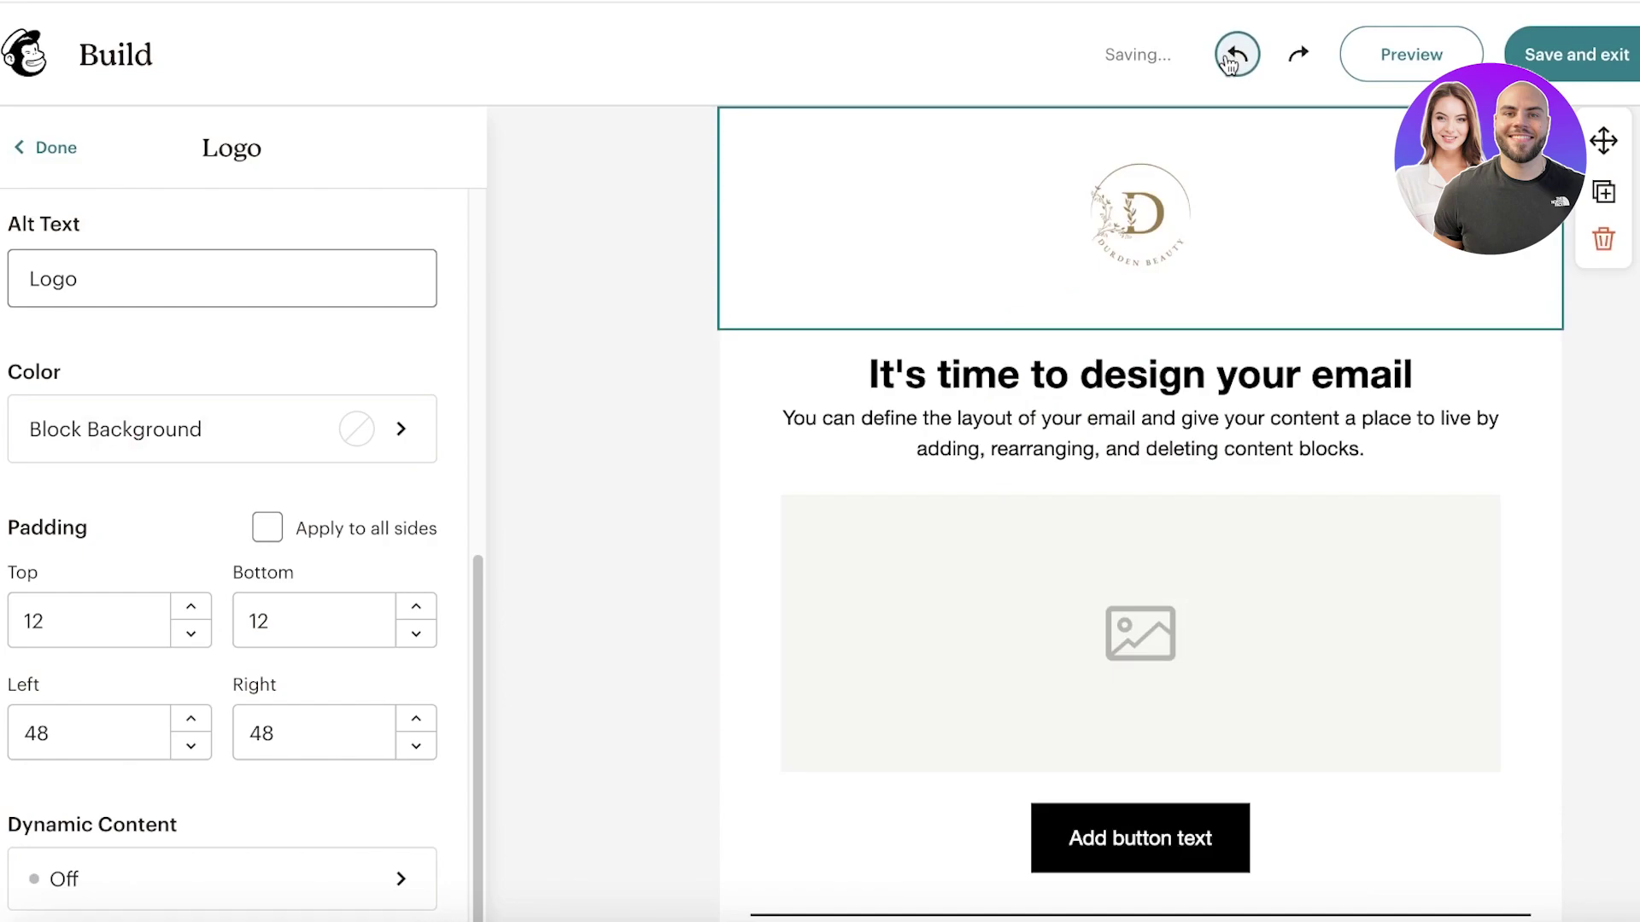
Step: Shrink the Durden Beauty logo by dragging its corner resize handle inward
left_click(570, 377)
left_click(1095, 249)
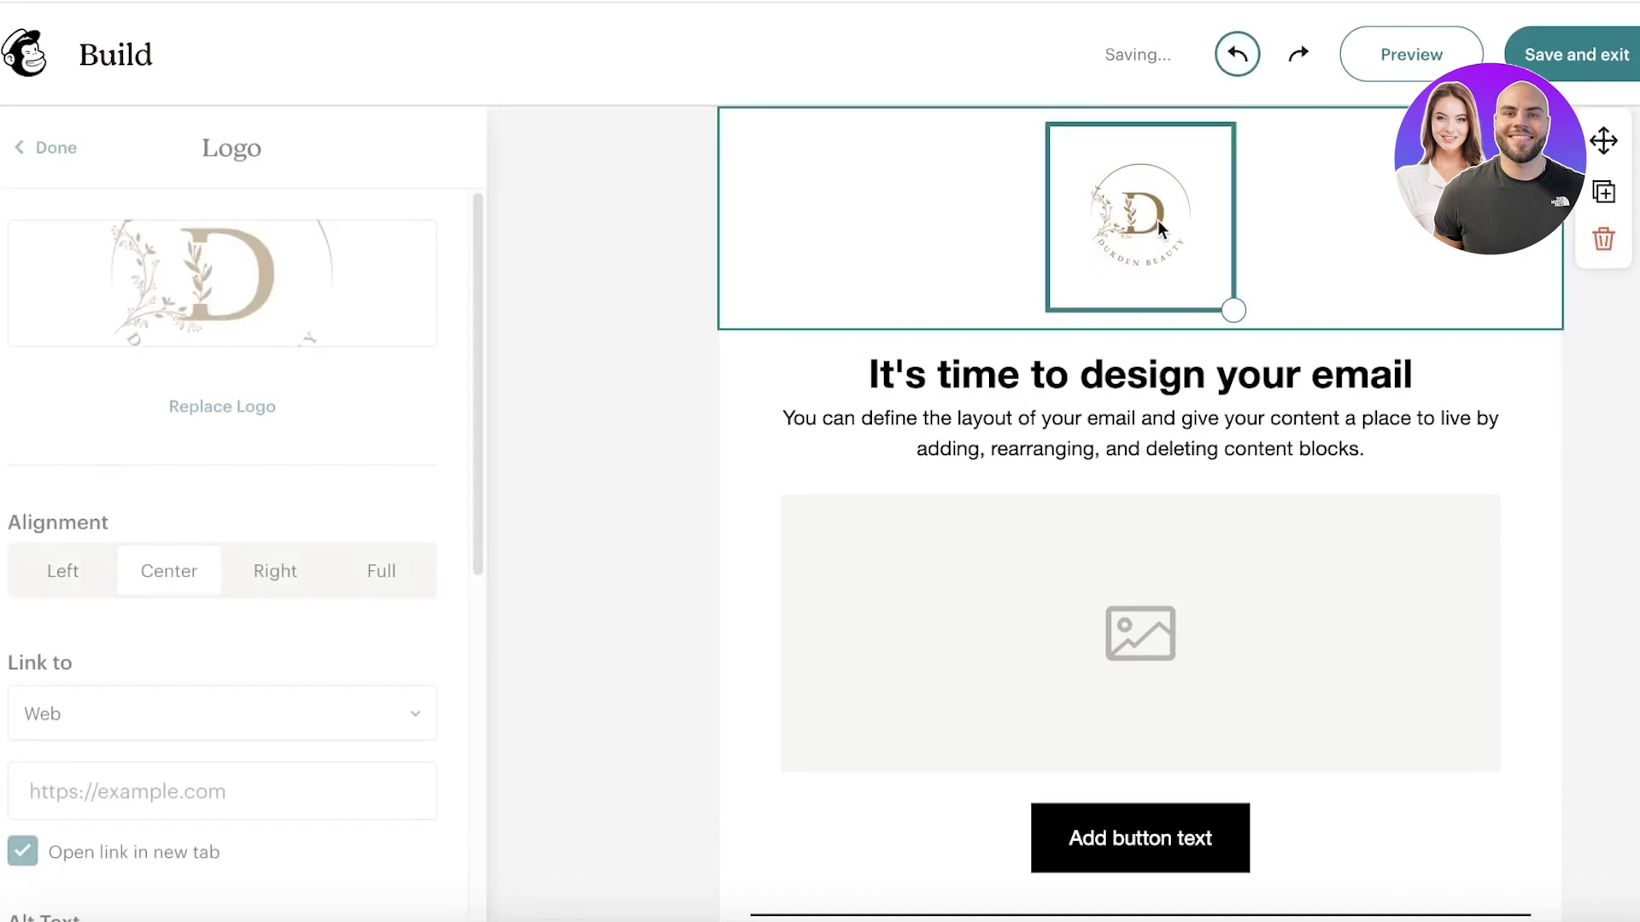
left_click_drag(1238, 314, 1171, 216)
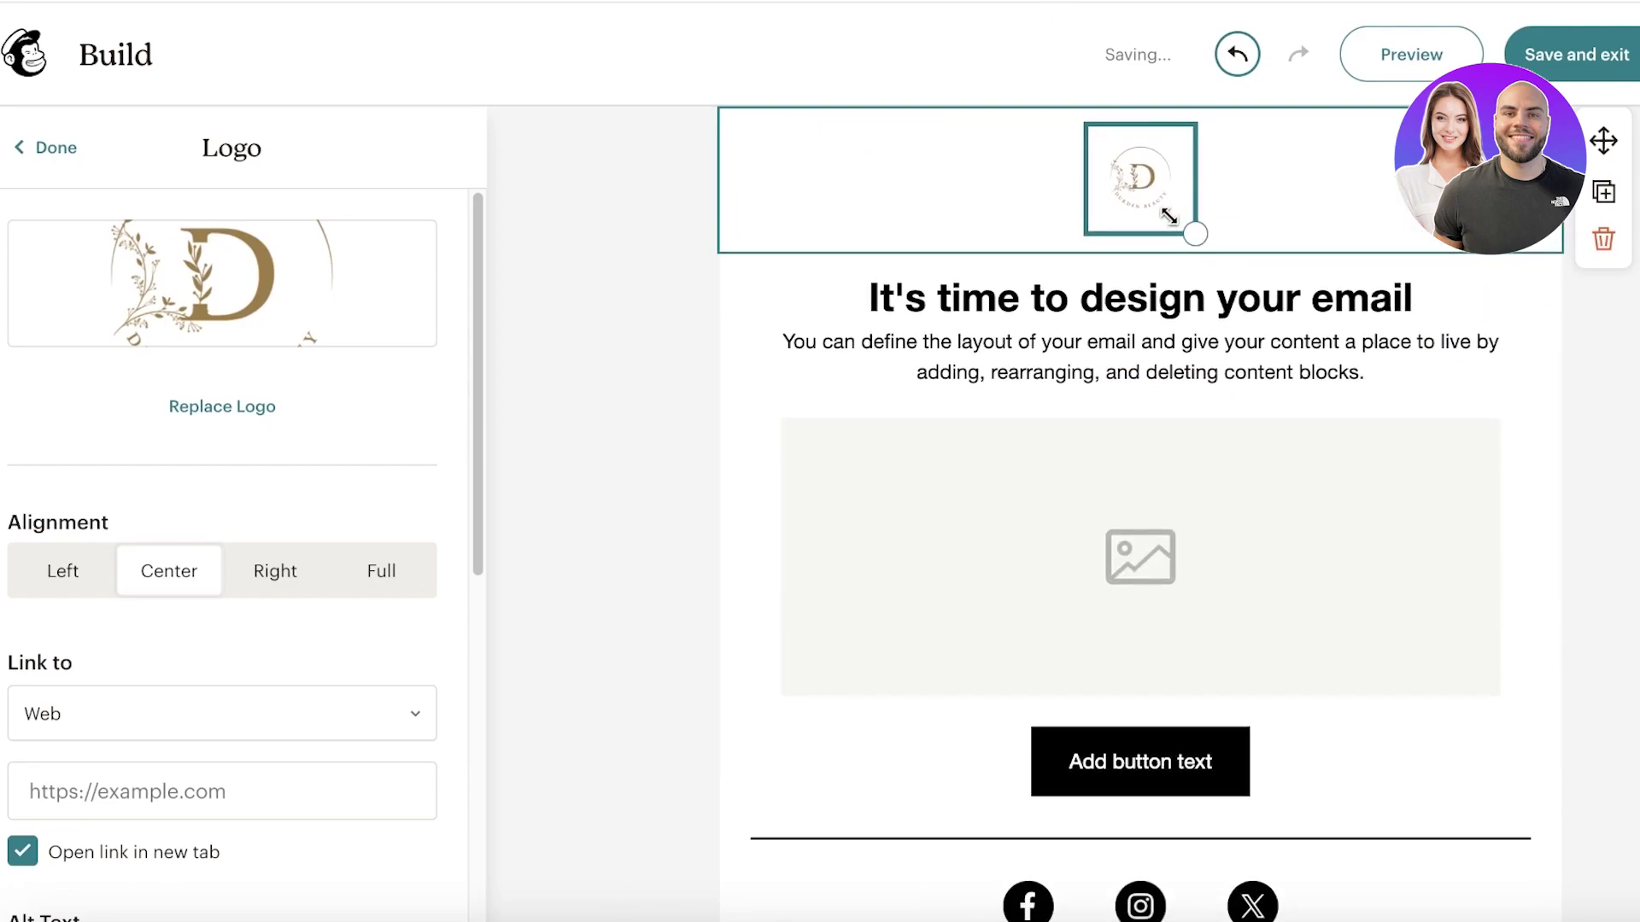
left_click(1570, 274)
Step: Replace the heading 'It's time to design your email' with 'Welcome to Durden!'
left_click(1287, 323)
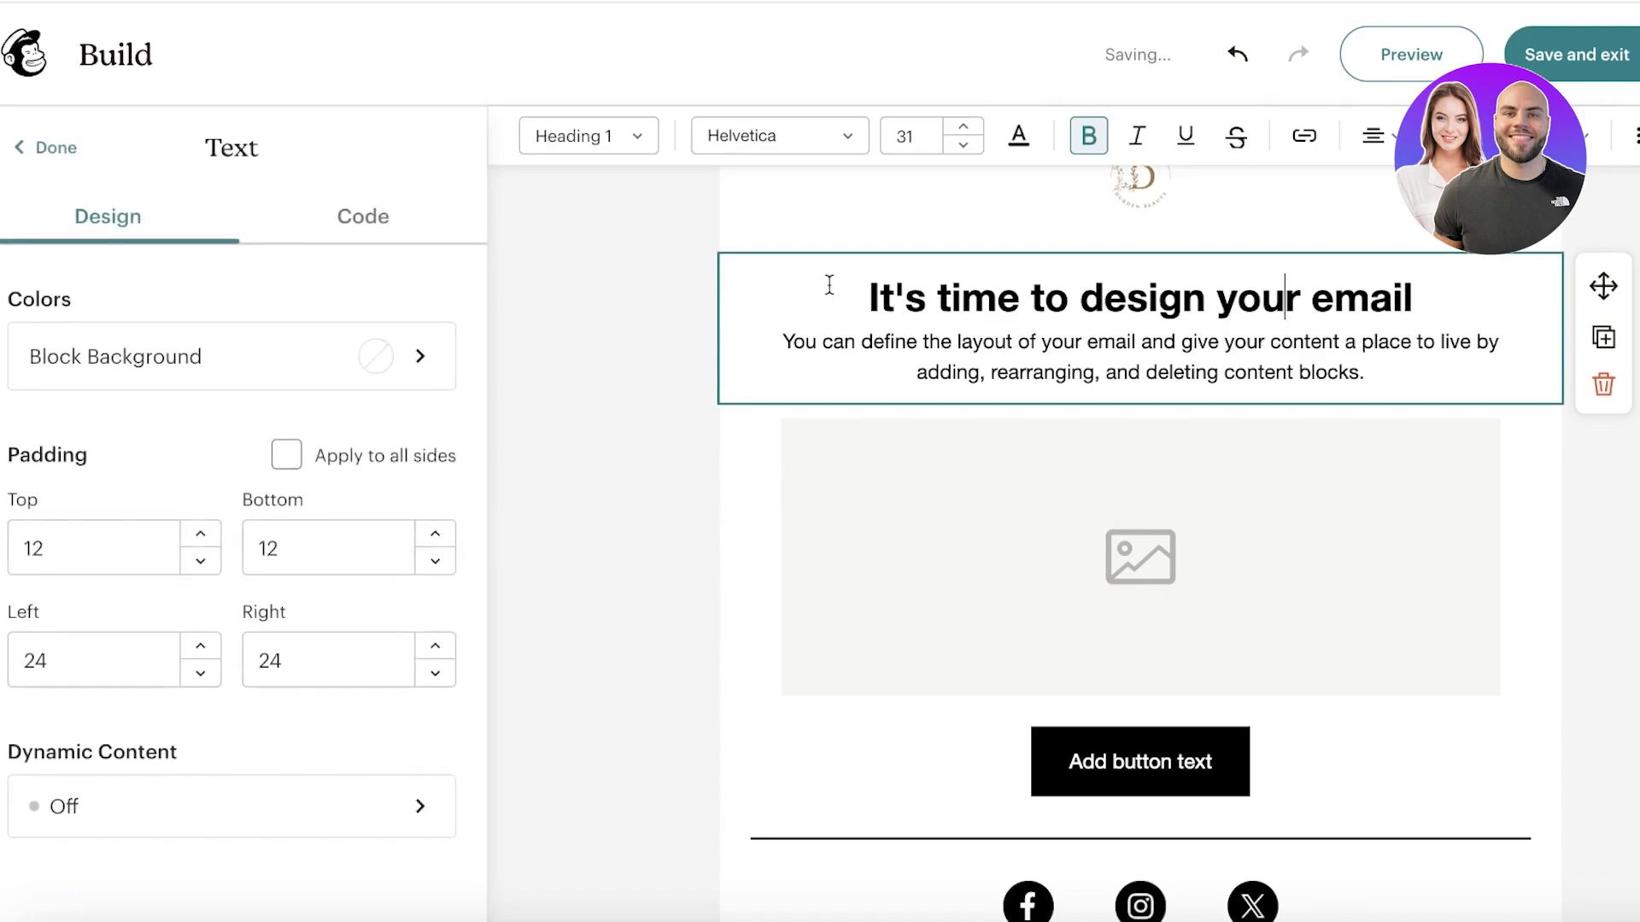
left_click_drag(845, 308, 1480, 284)
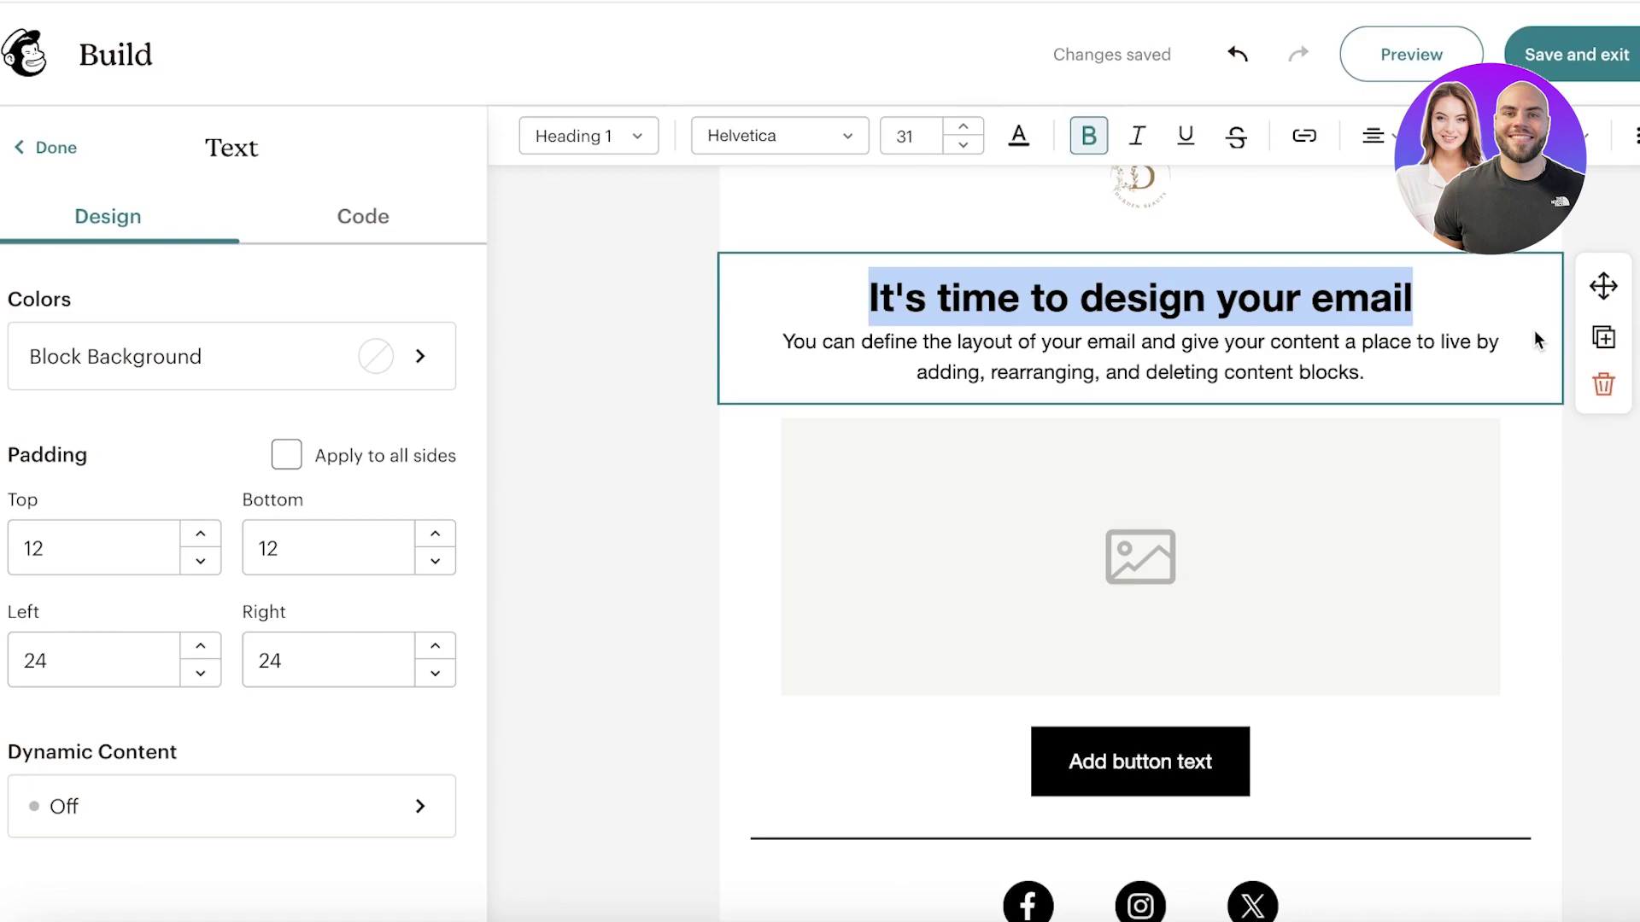
type("Welcome to Durden!")
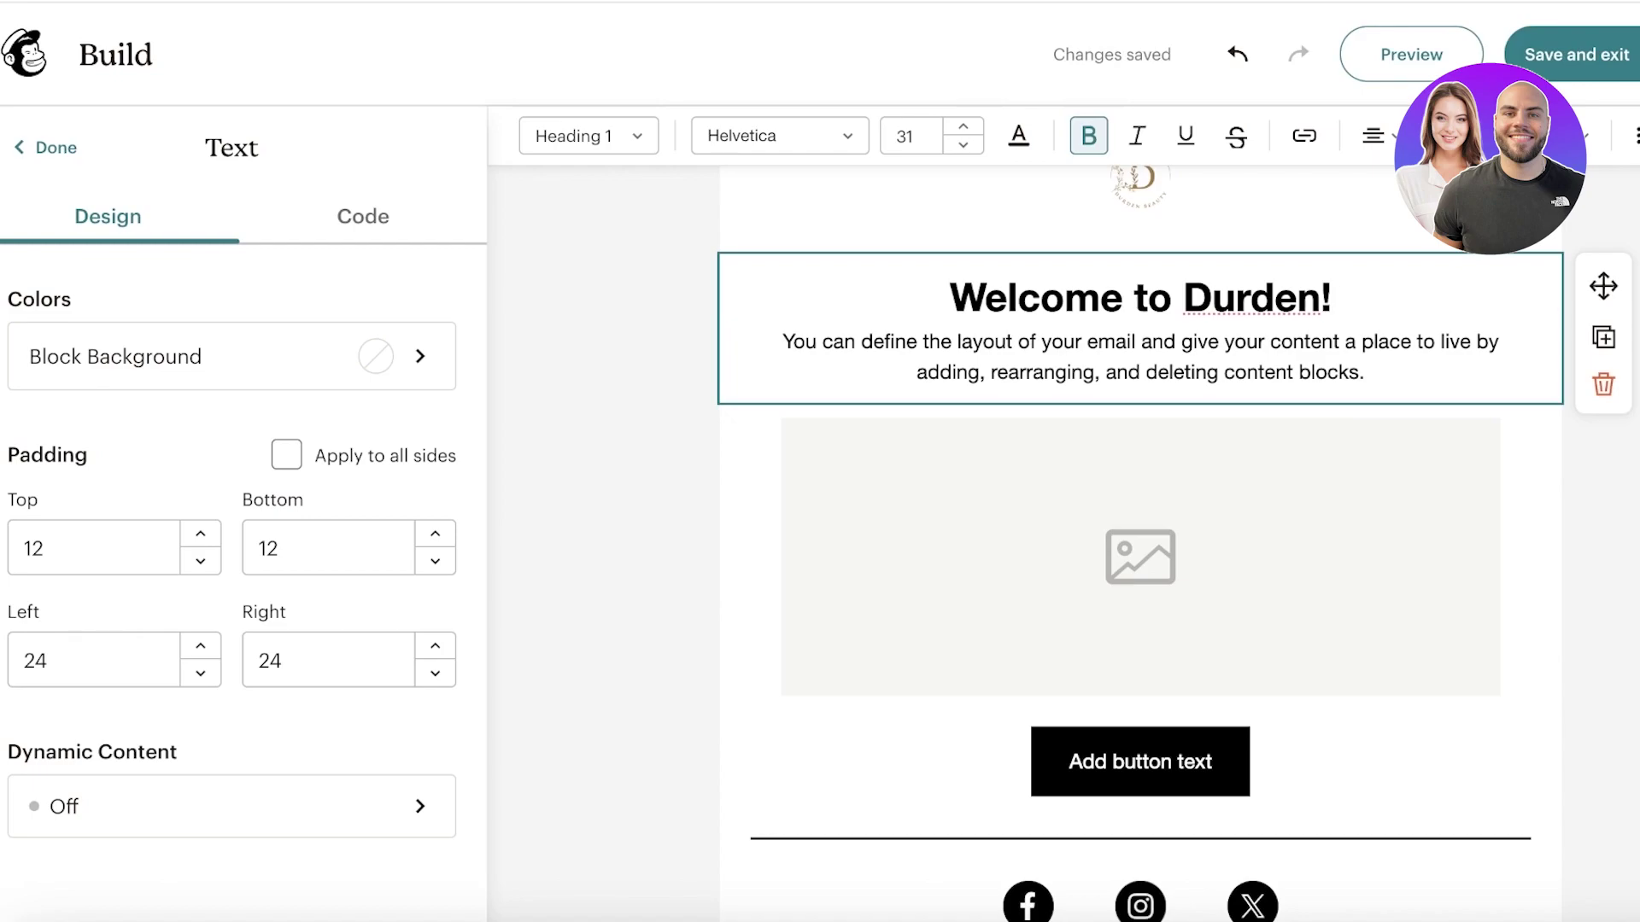
left_click(1473, 386)
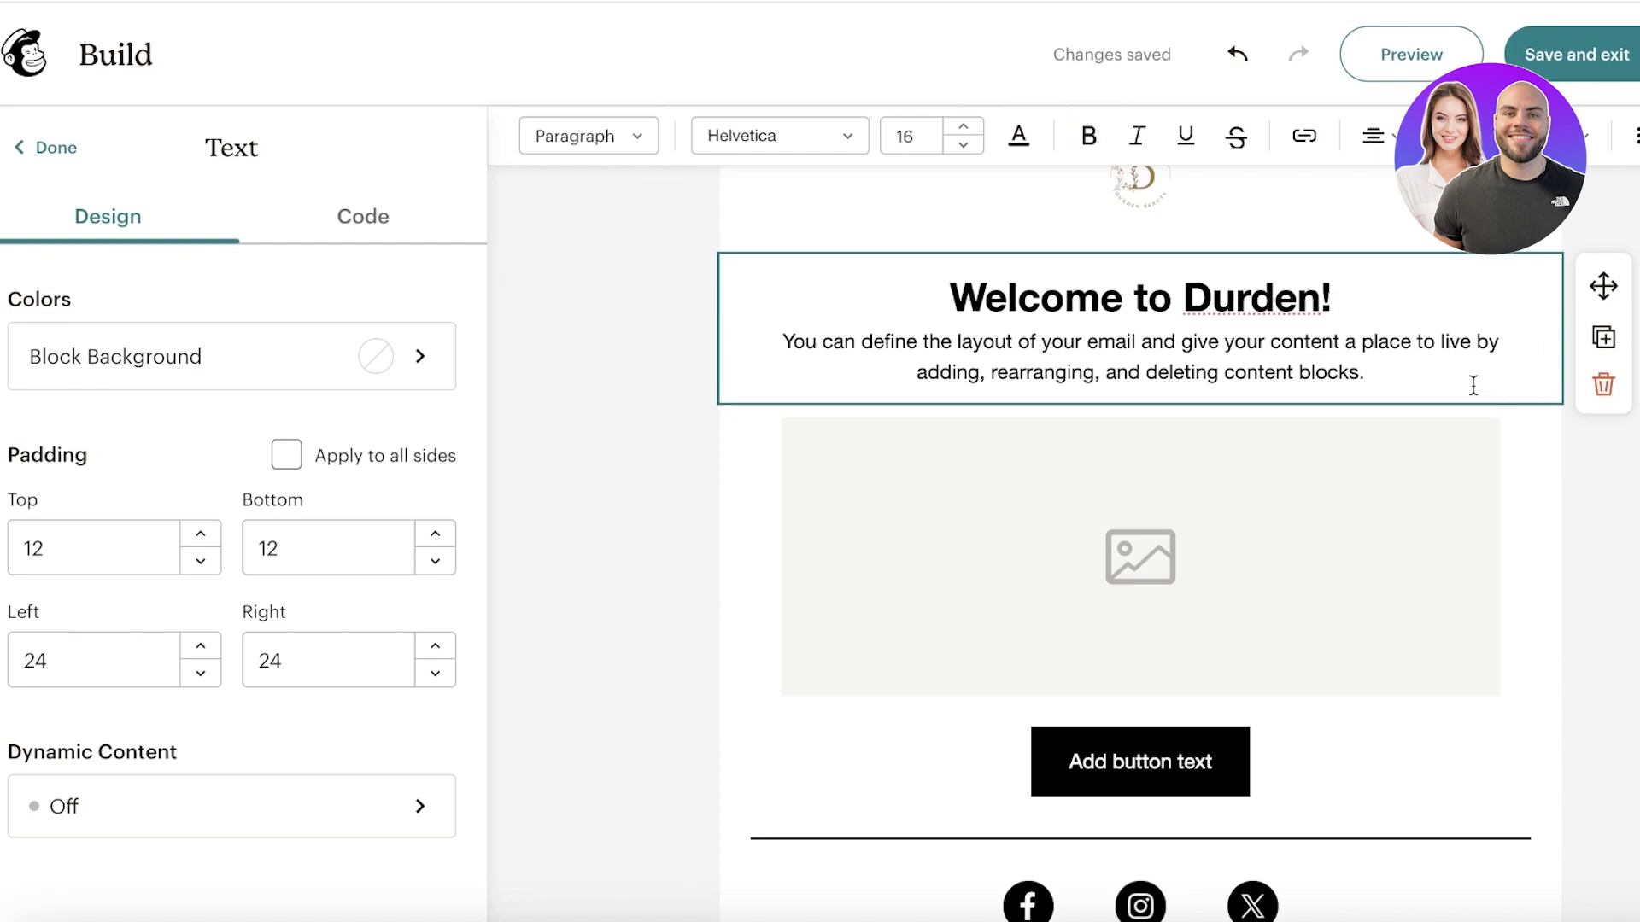
Step: Replace the placeholder paragraph with the pasted opening of the welcome text
left_click_drag(1473, 386, 690, 351)
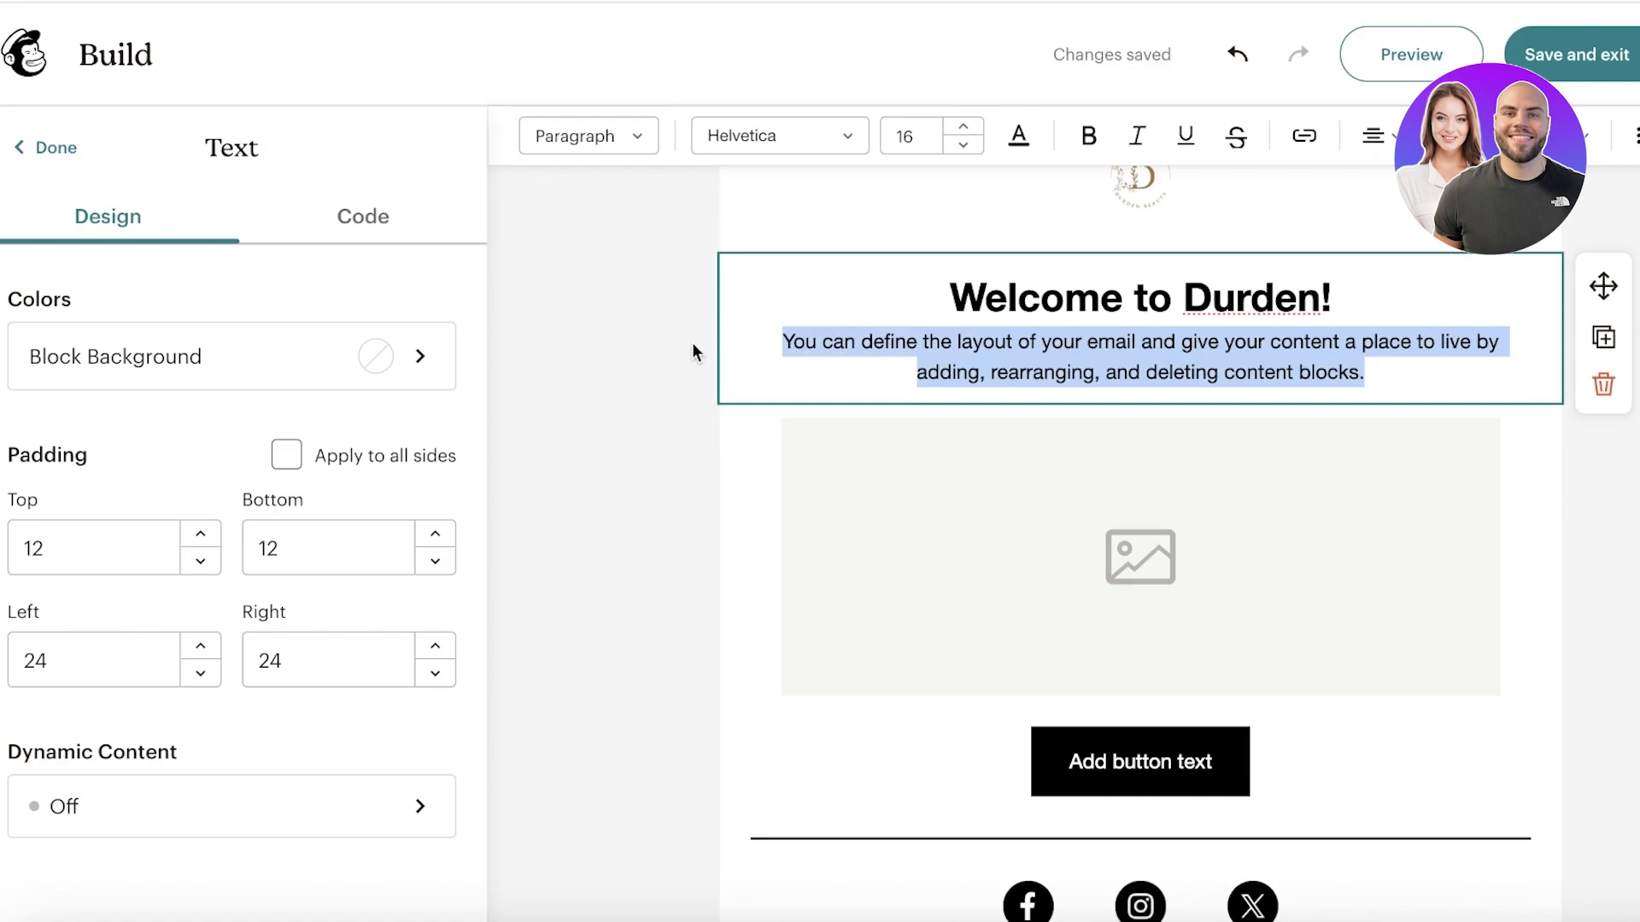
type("A")
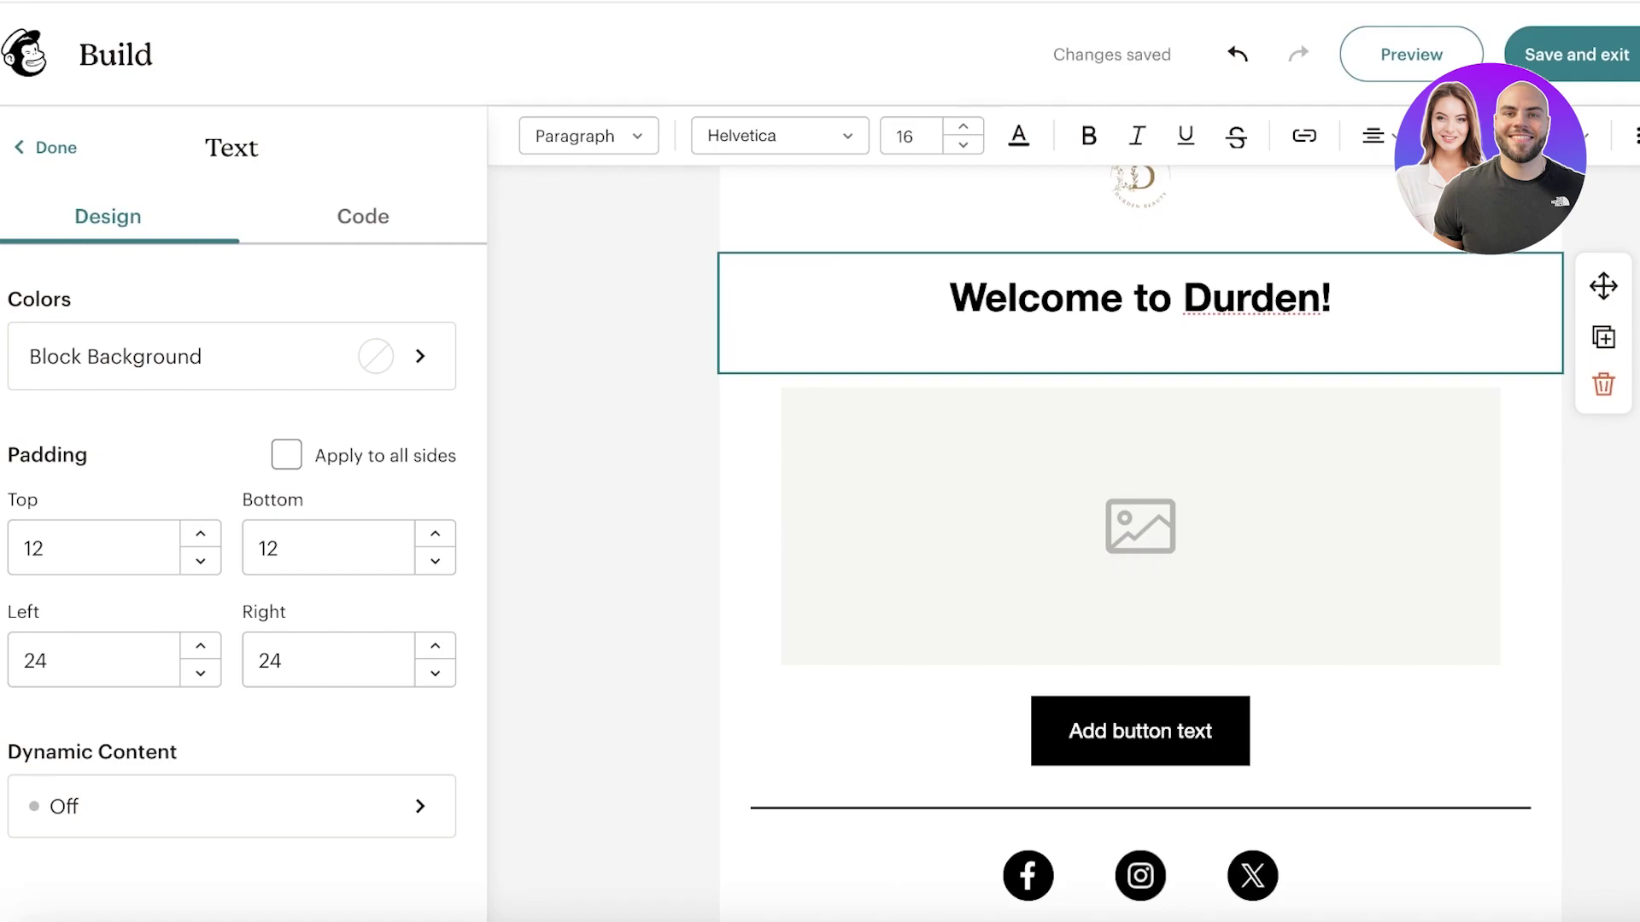
type("A")
key("BackSpace")
type("Hey there, thank-you for joining durden. We at durden focus on color")
left_click(721, 376)
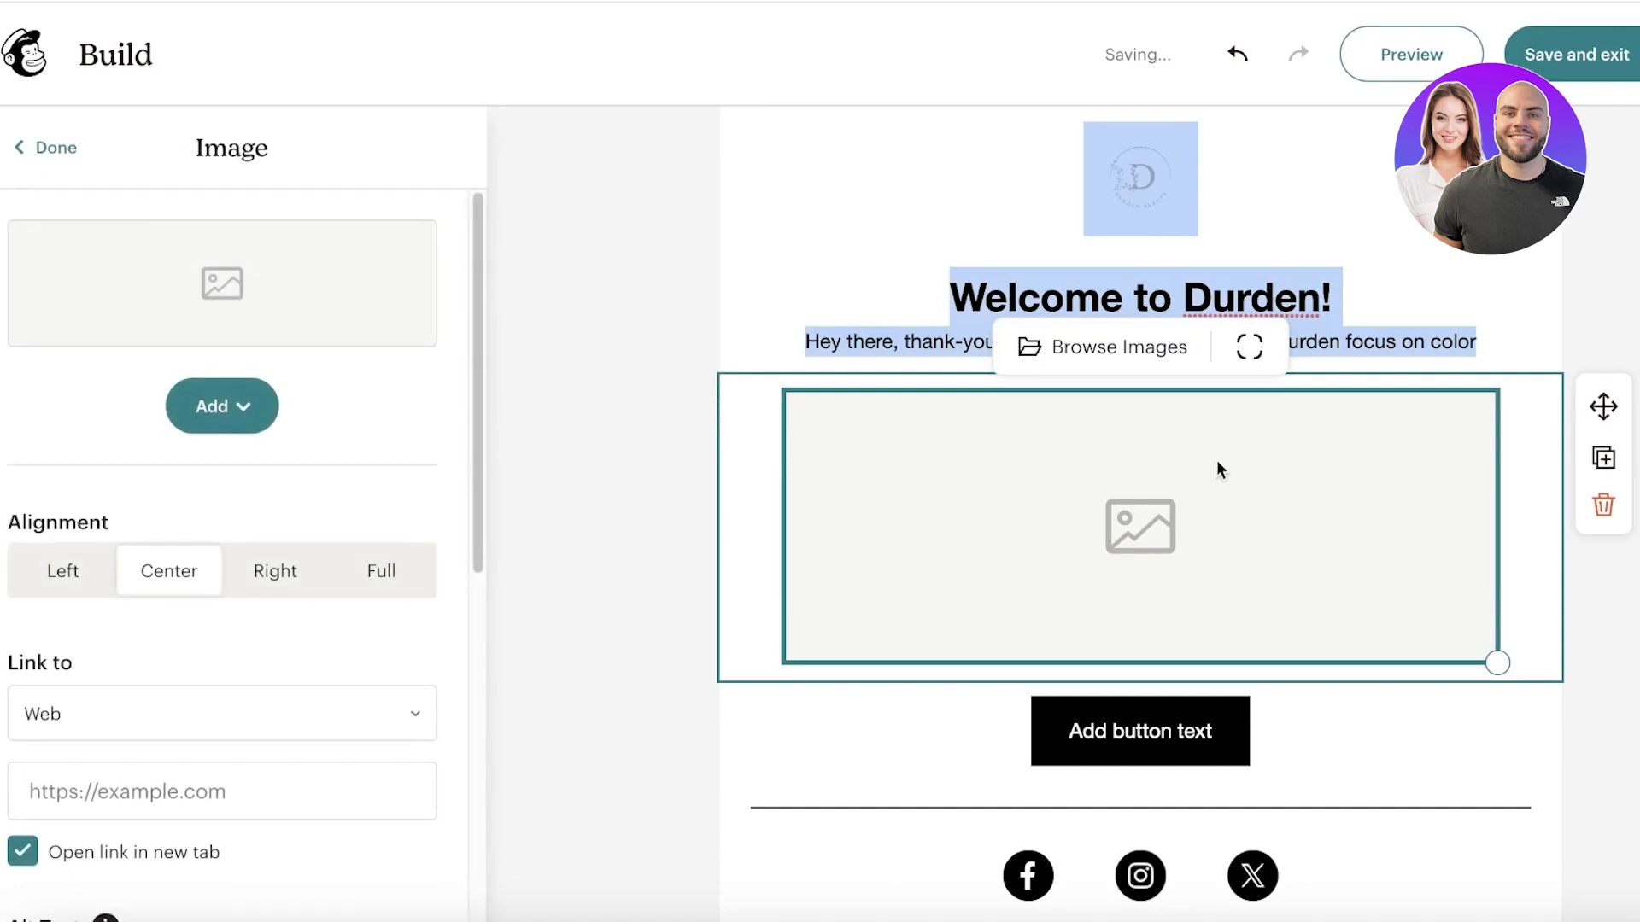
left_click(1424, 349)
left_click(1488, 342)
Step: Finish the paragraph with 'theory, personal style and aesthetic… in our newsletters.'
type("t")
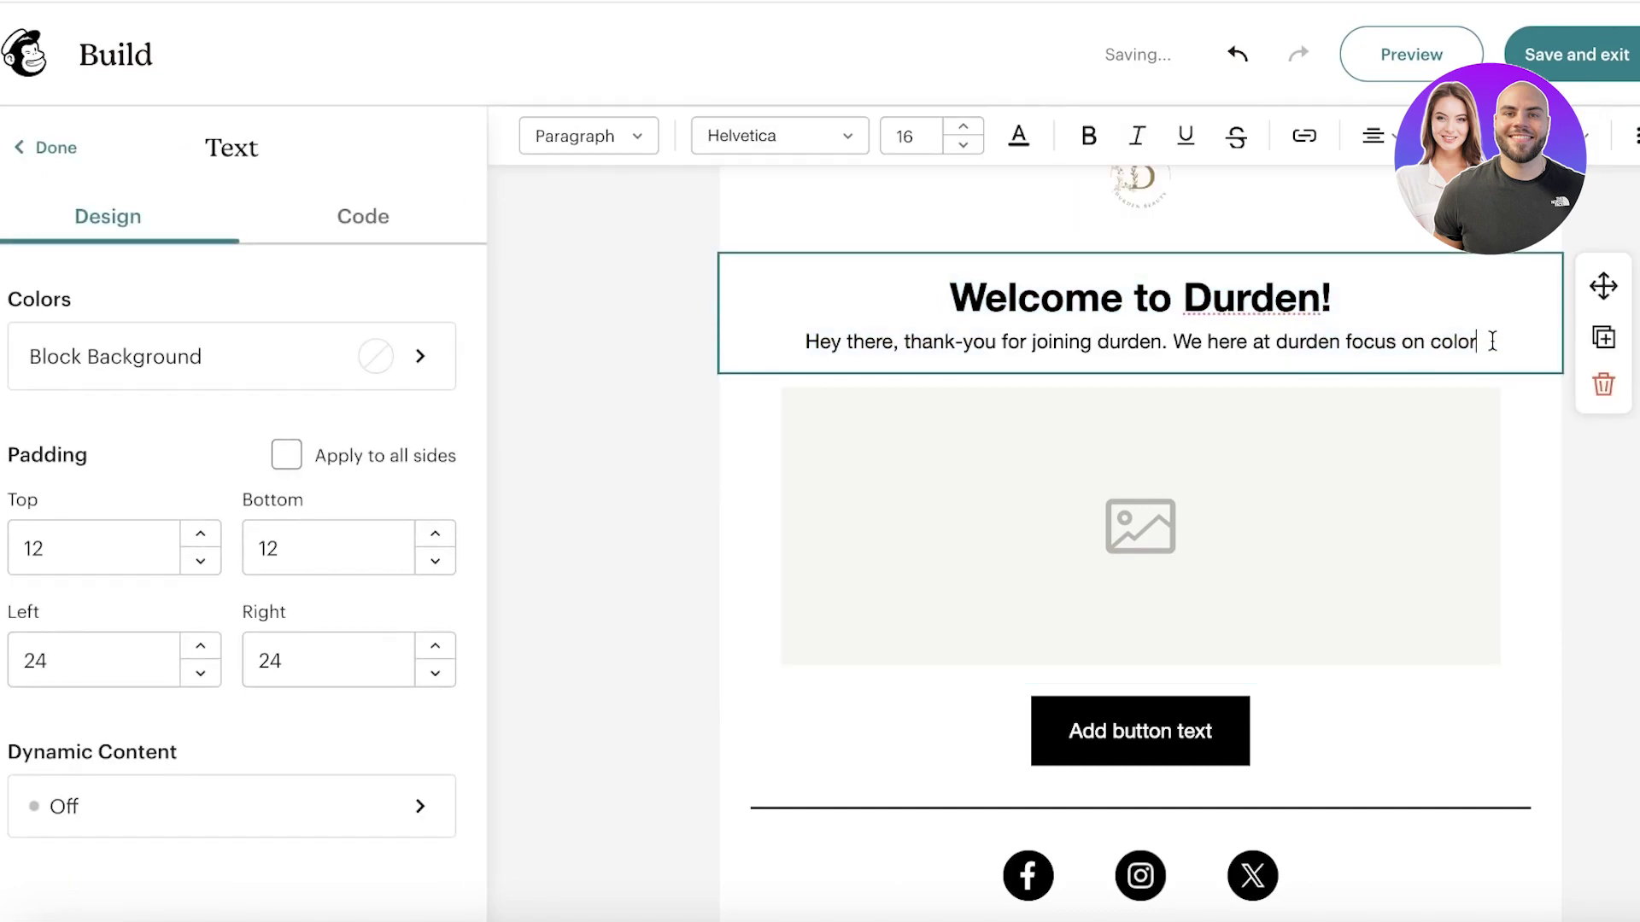
type("heory")
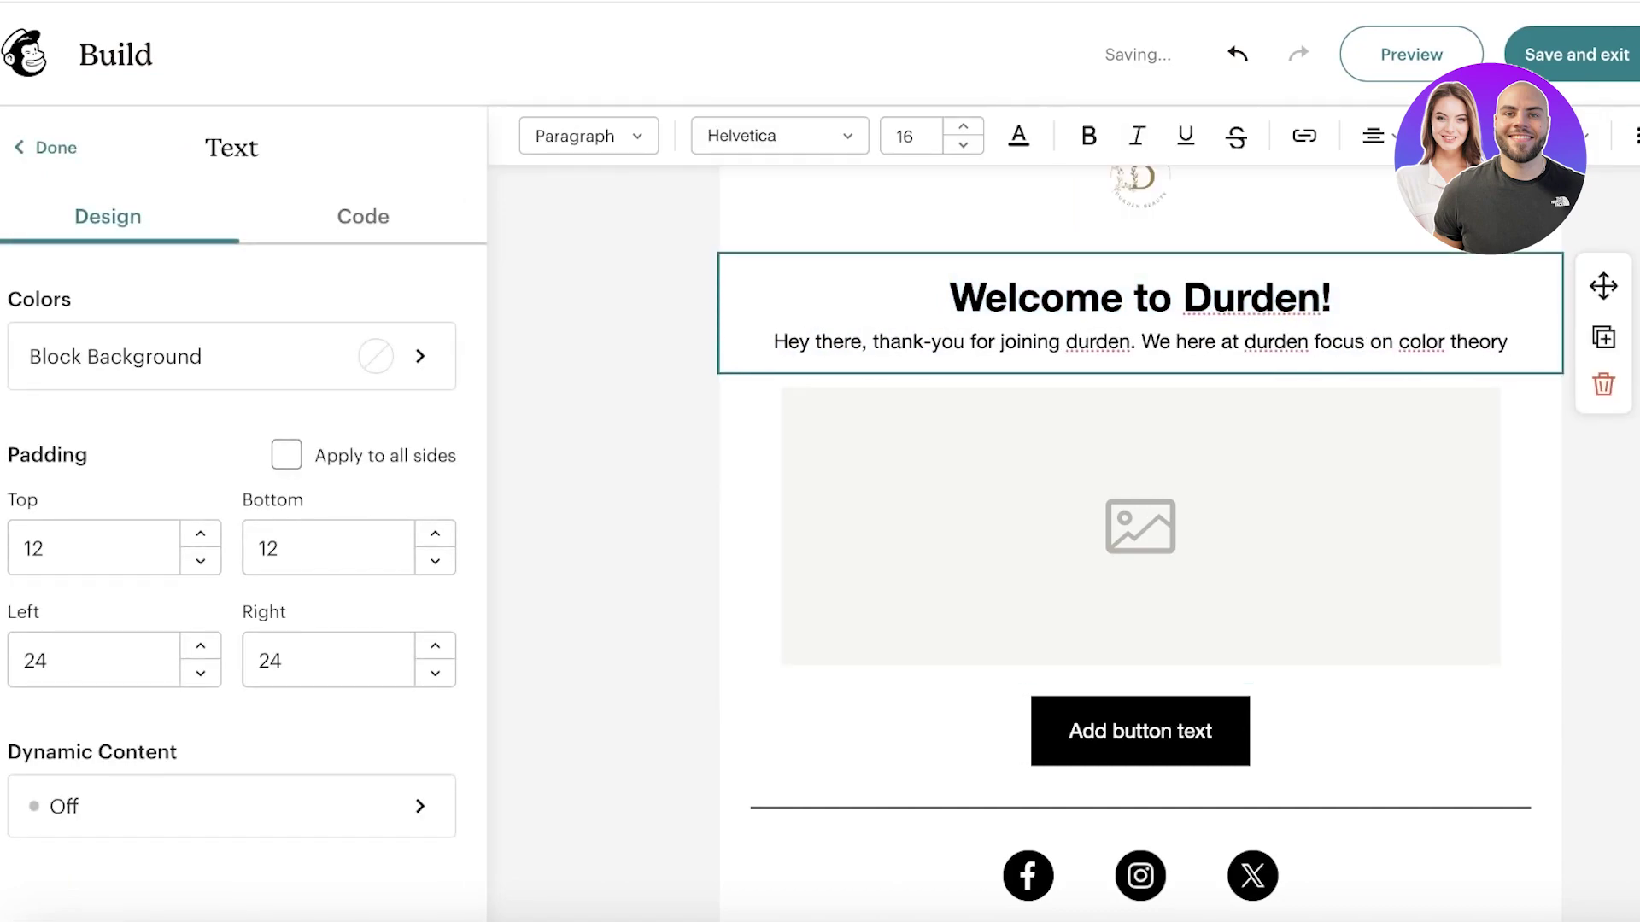
type(",")
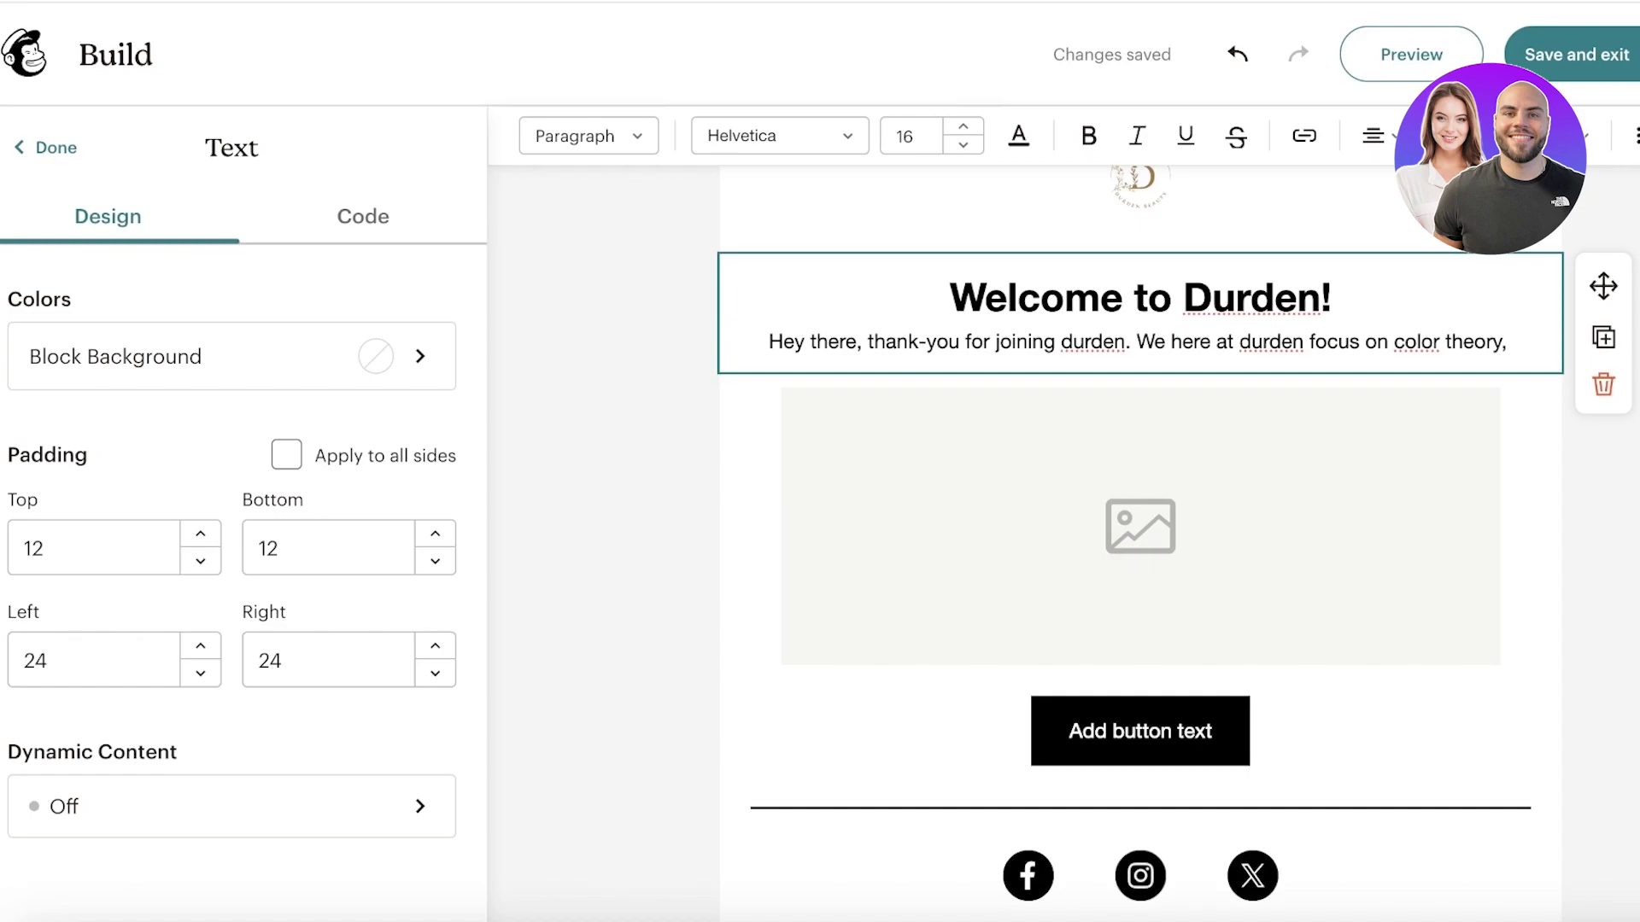
type("a")
key("BackSpace")
type("p")
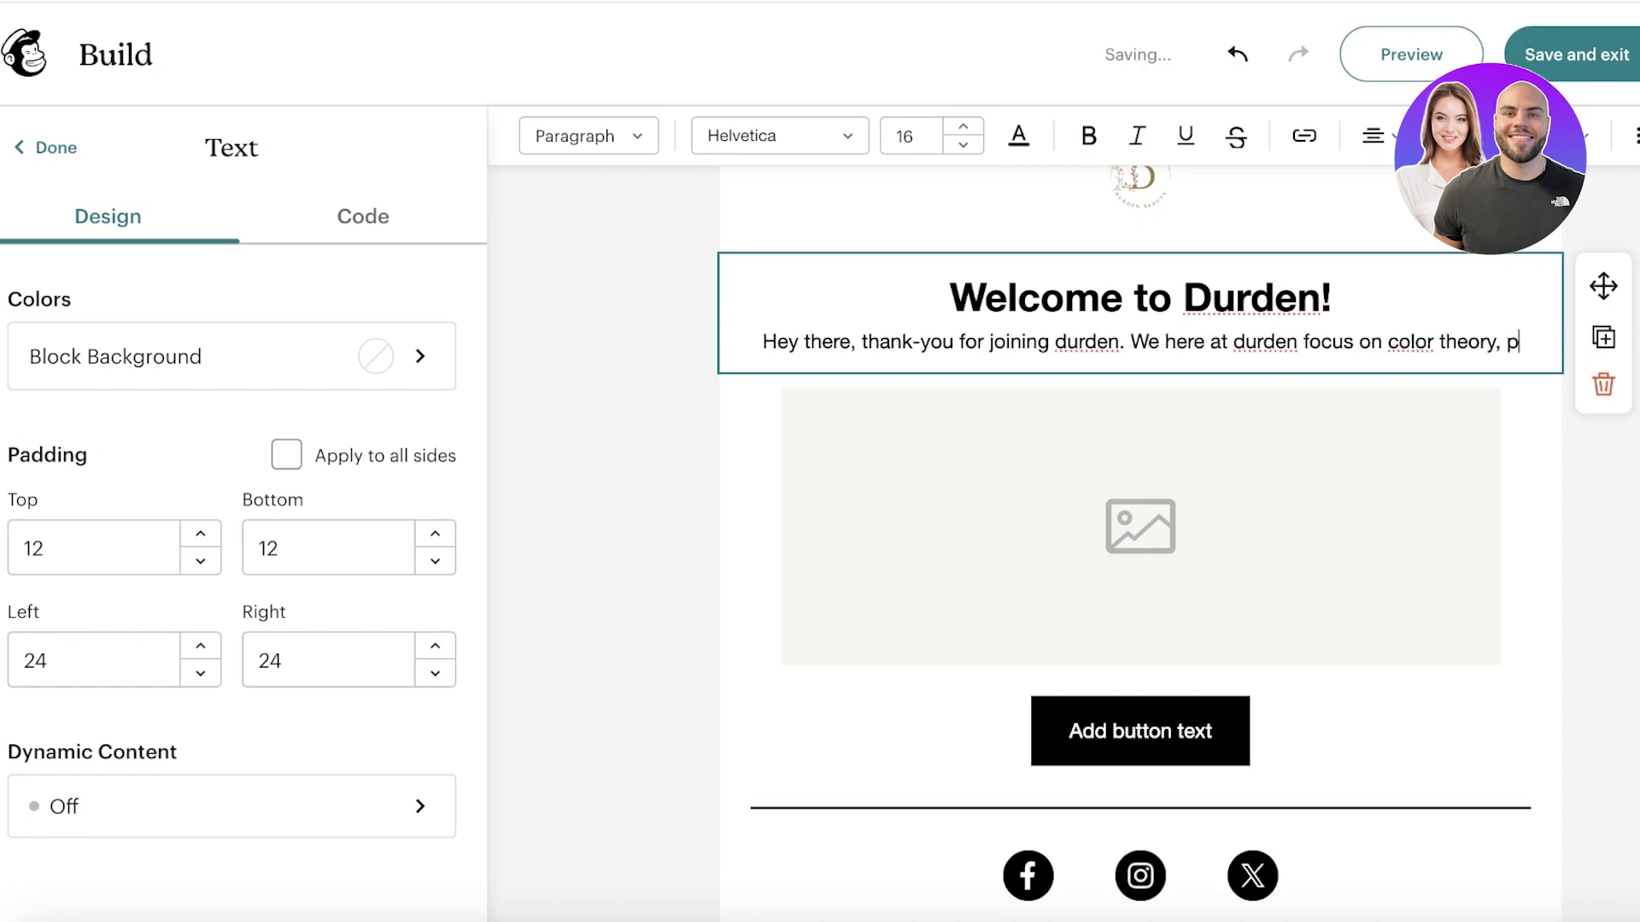
type("ersonal ")
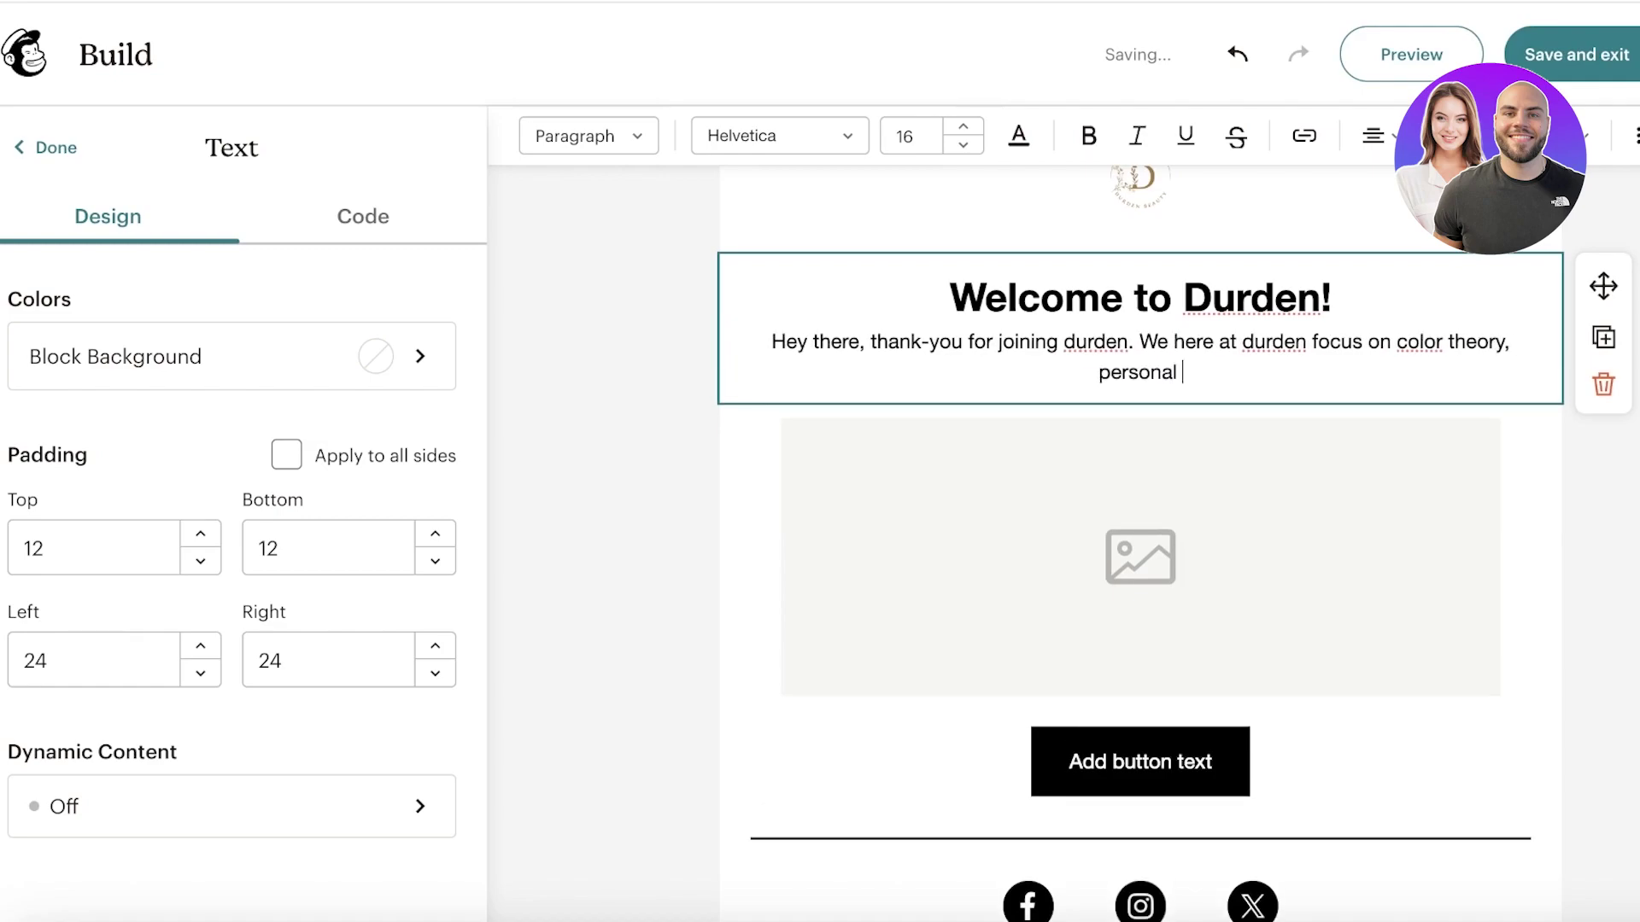
type("style and ase")
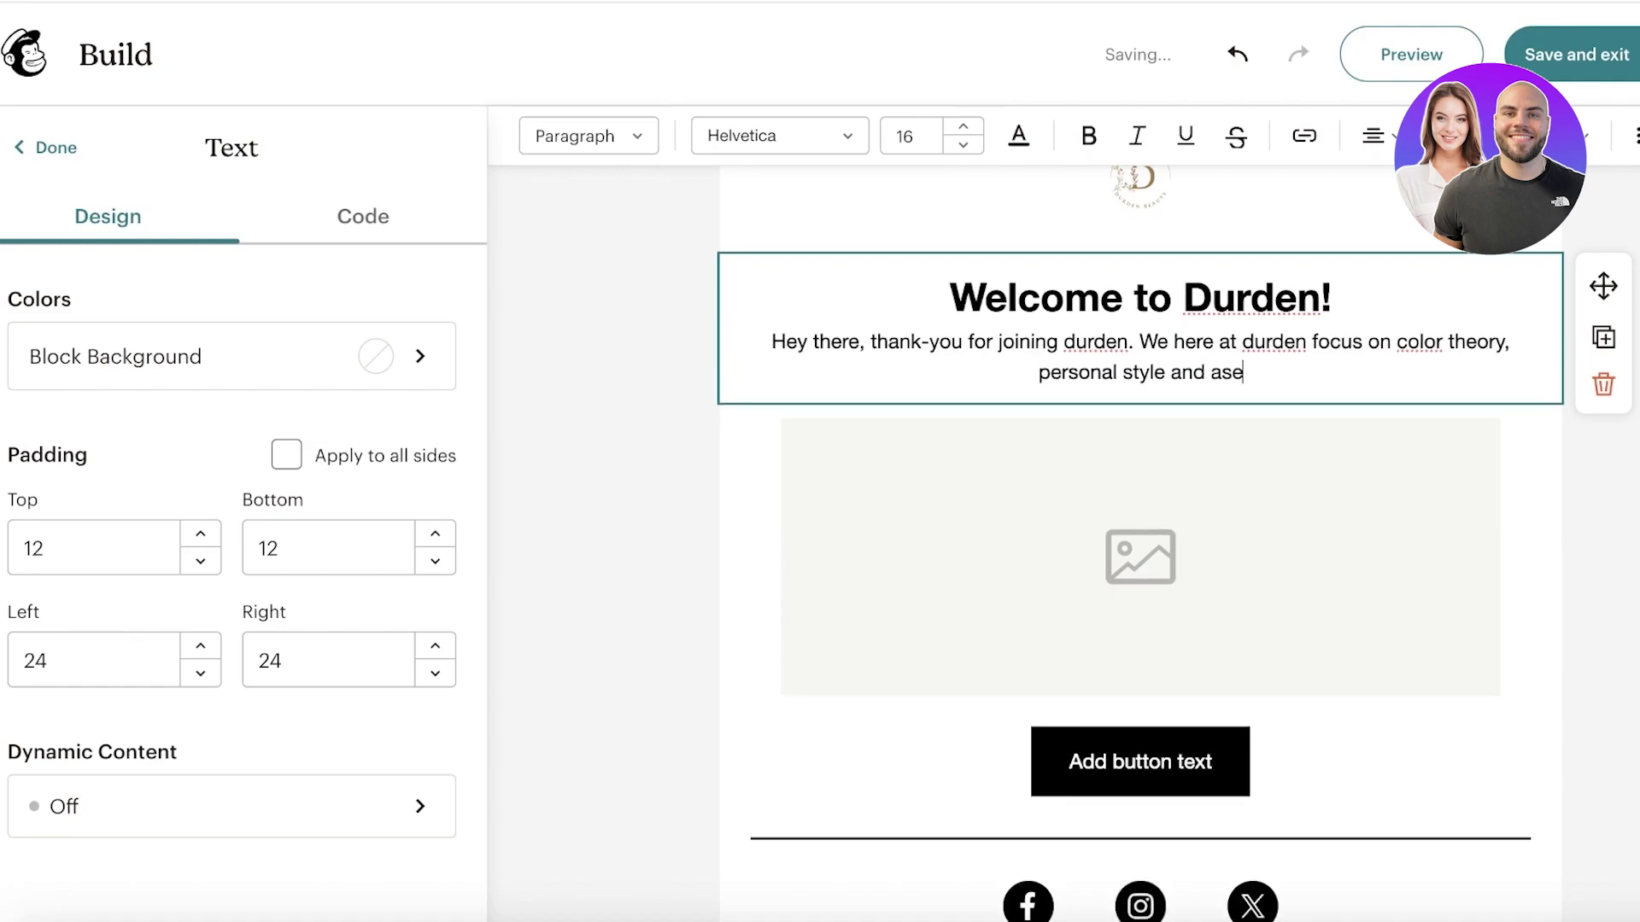
key("BackSpace")
key("BackSpace")
type("esthetic and we w")
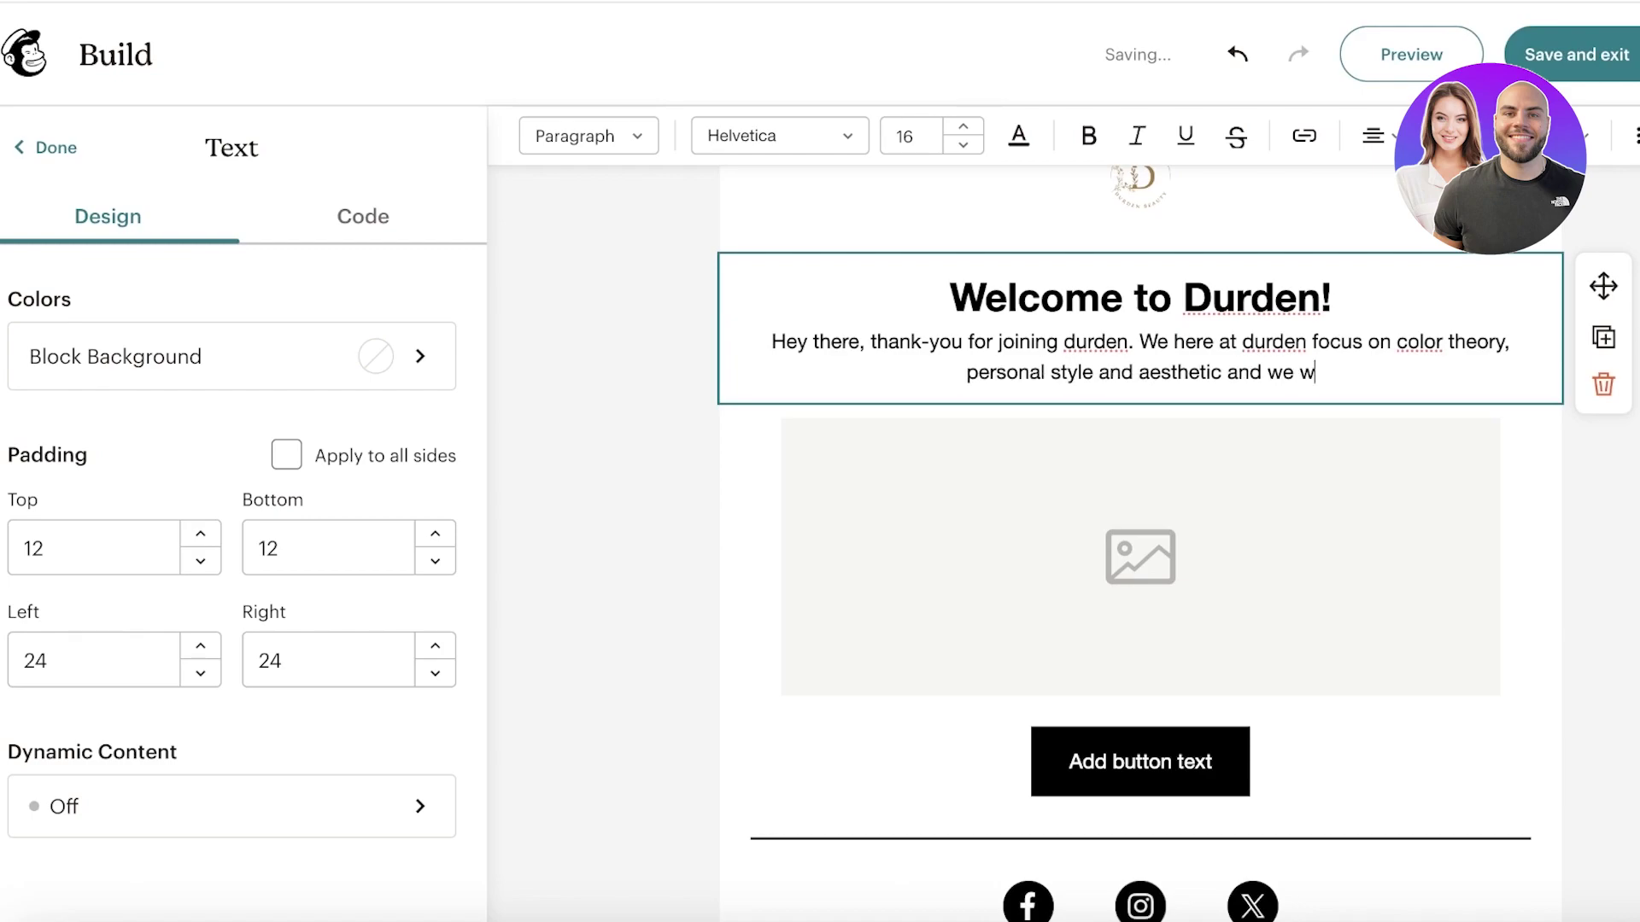
type("ill show you how to fi")
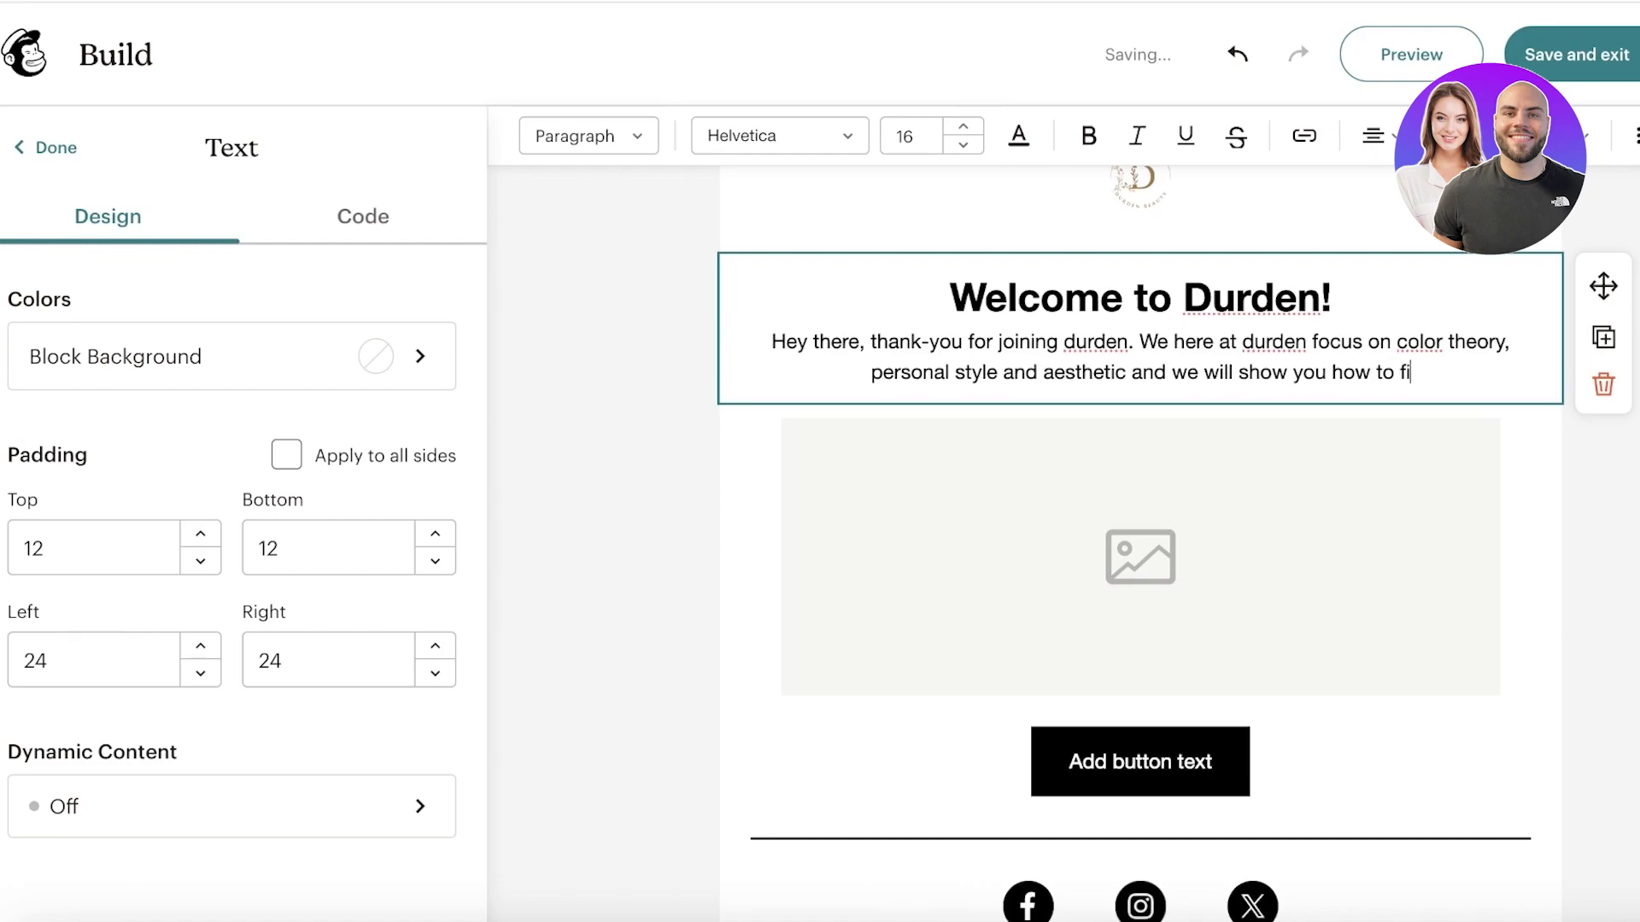
type("nd your ow")
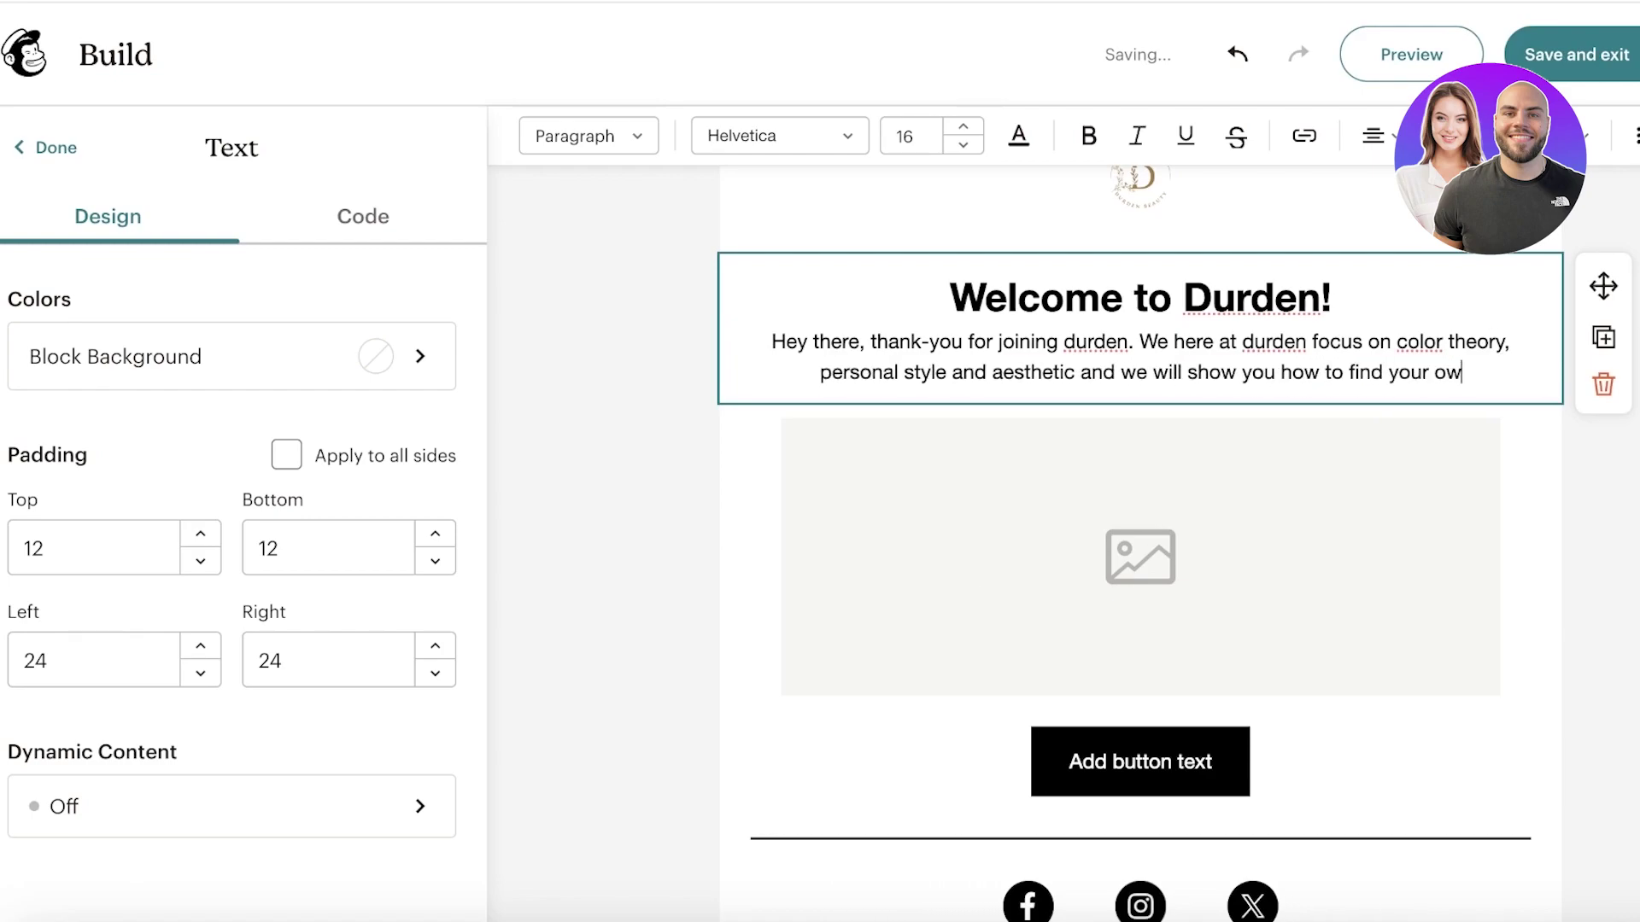
type("n in our news")
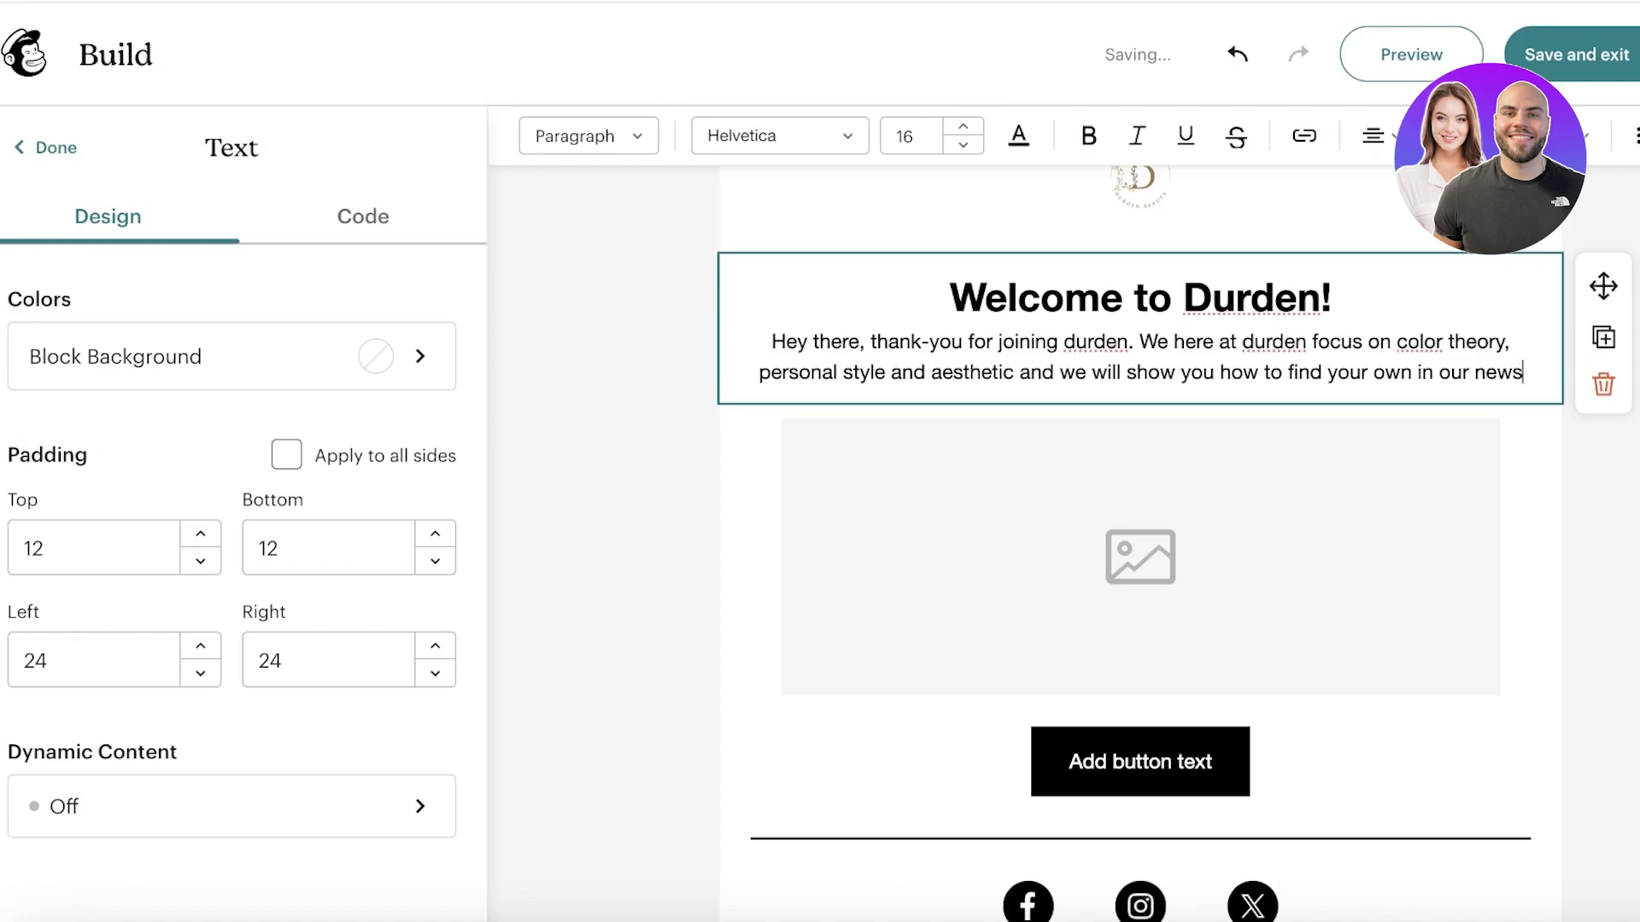
type("letters.")
key("Escape")
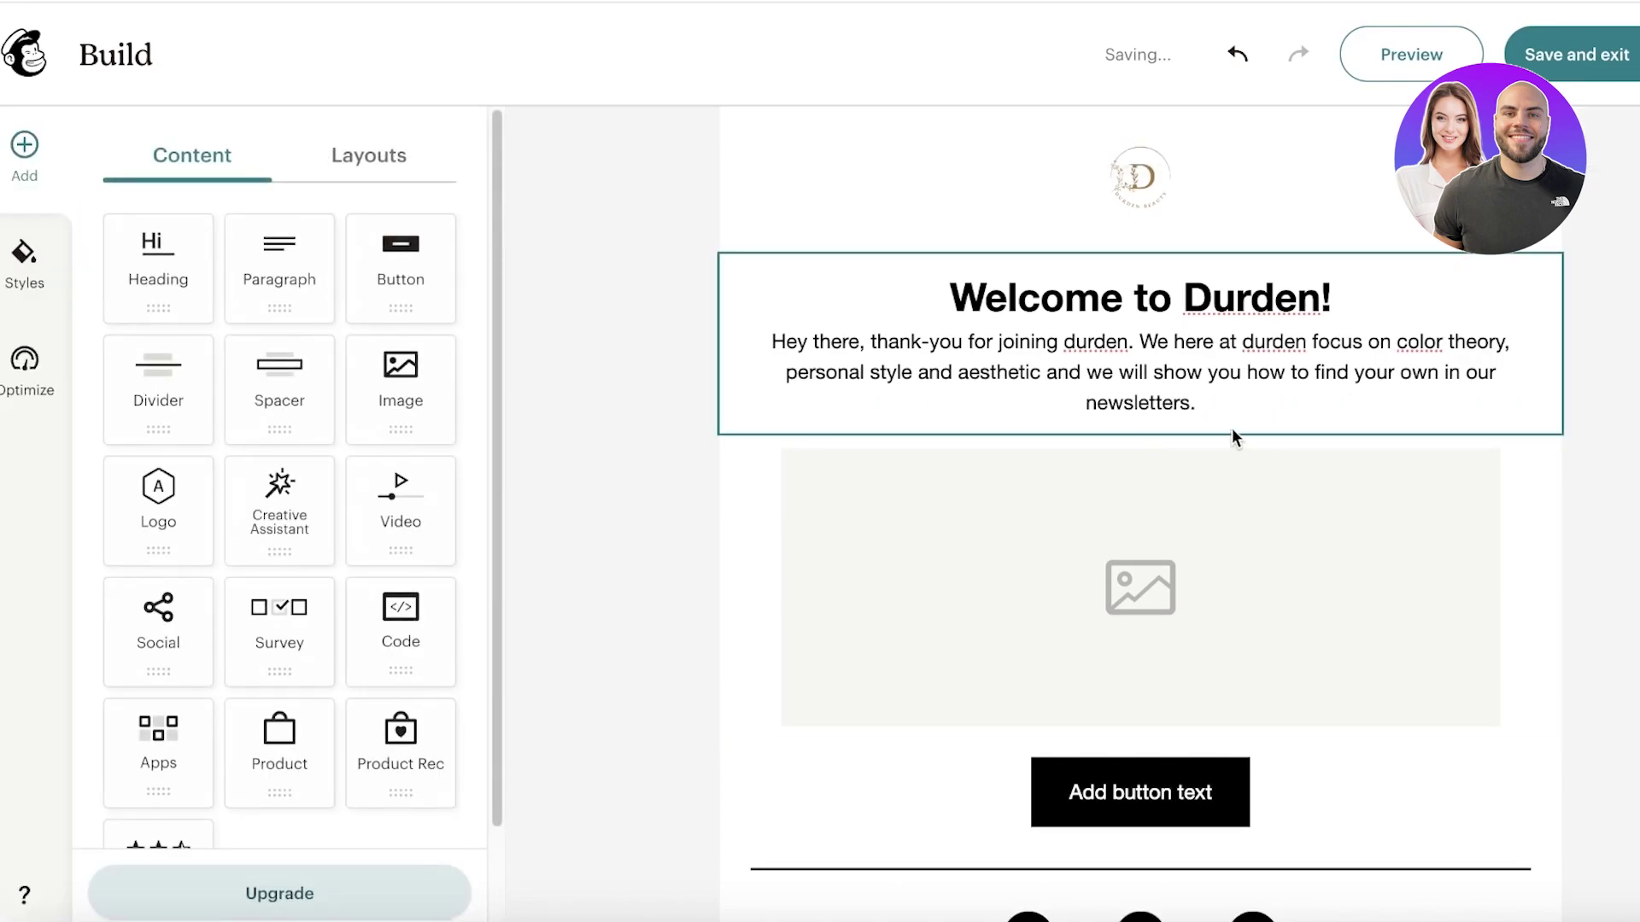
Step: Select the empty image block and choose Add > Upload Image
left_click(1236, 414)
left_click(1186, 572)
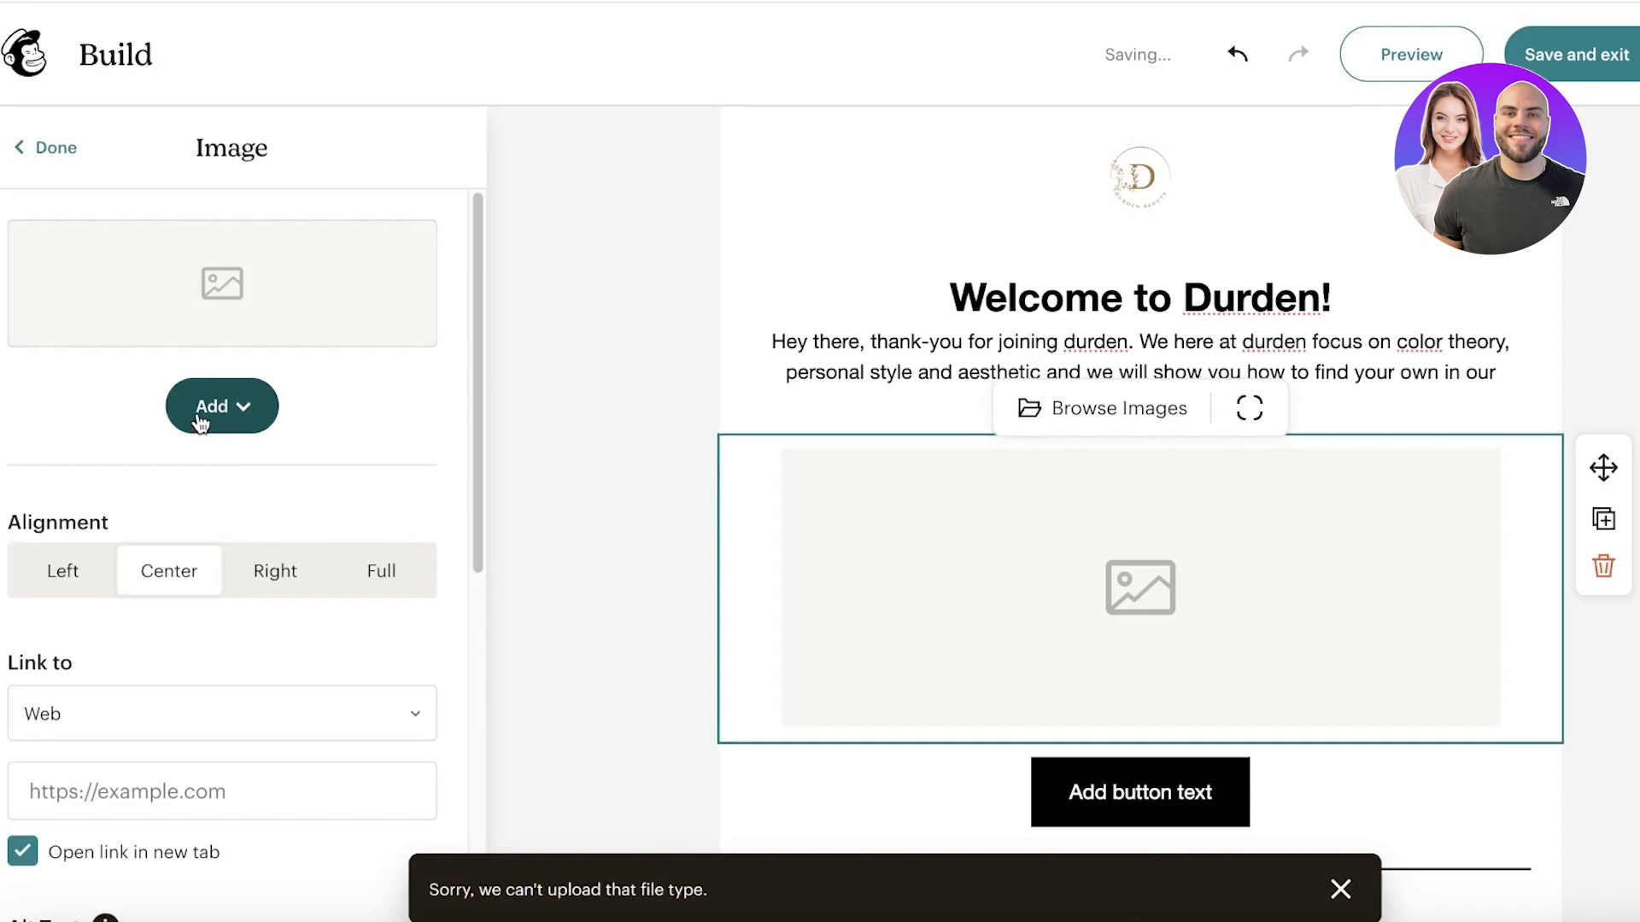
scroll(1115, 464, "down", 3)
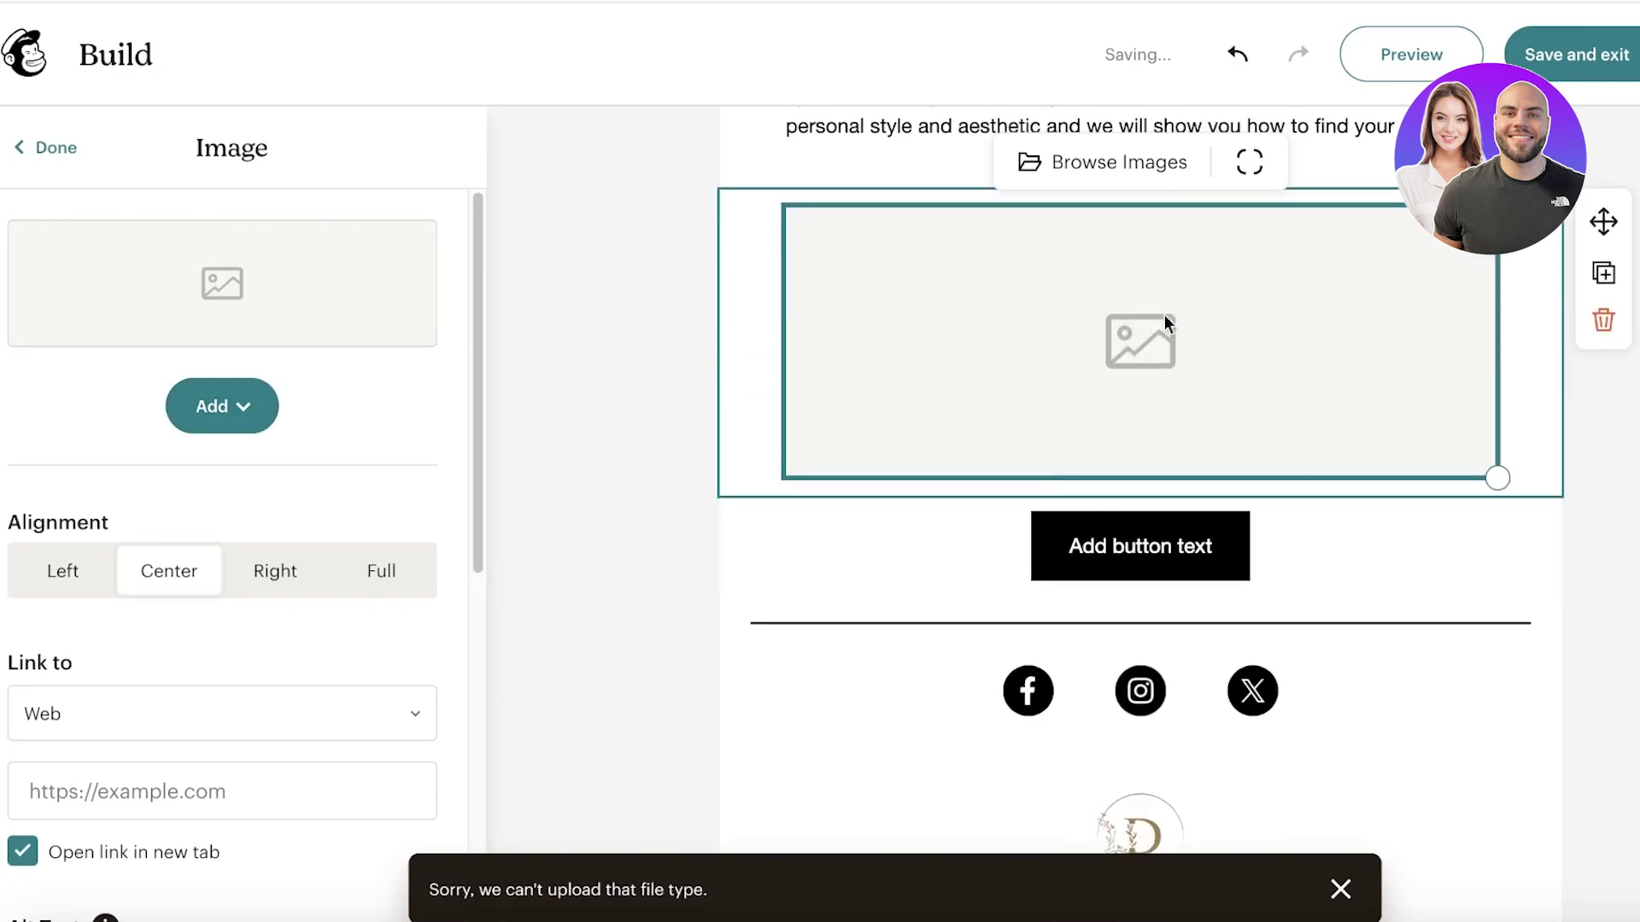
left_click(209, 427)
left_click(230, 487)
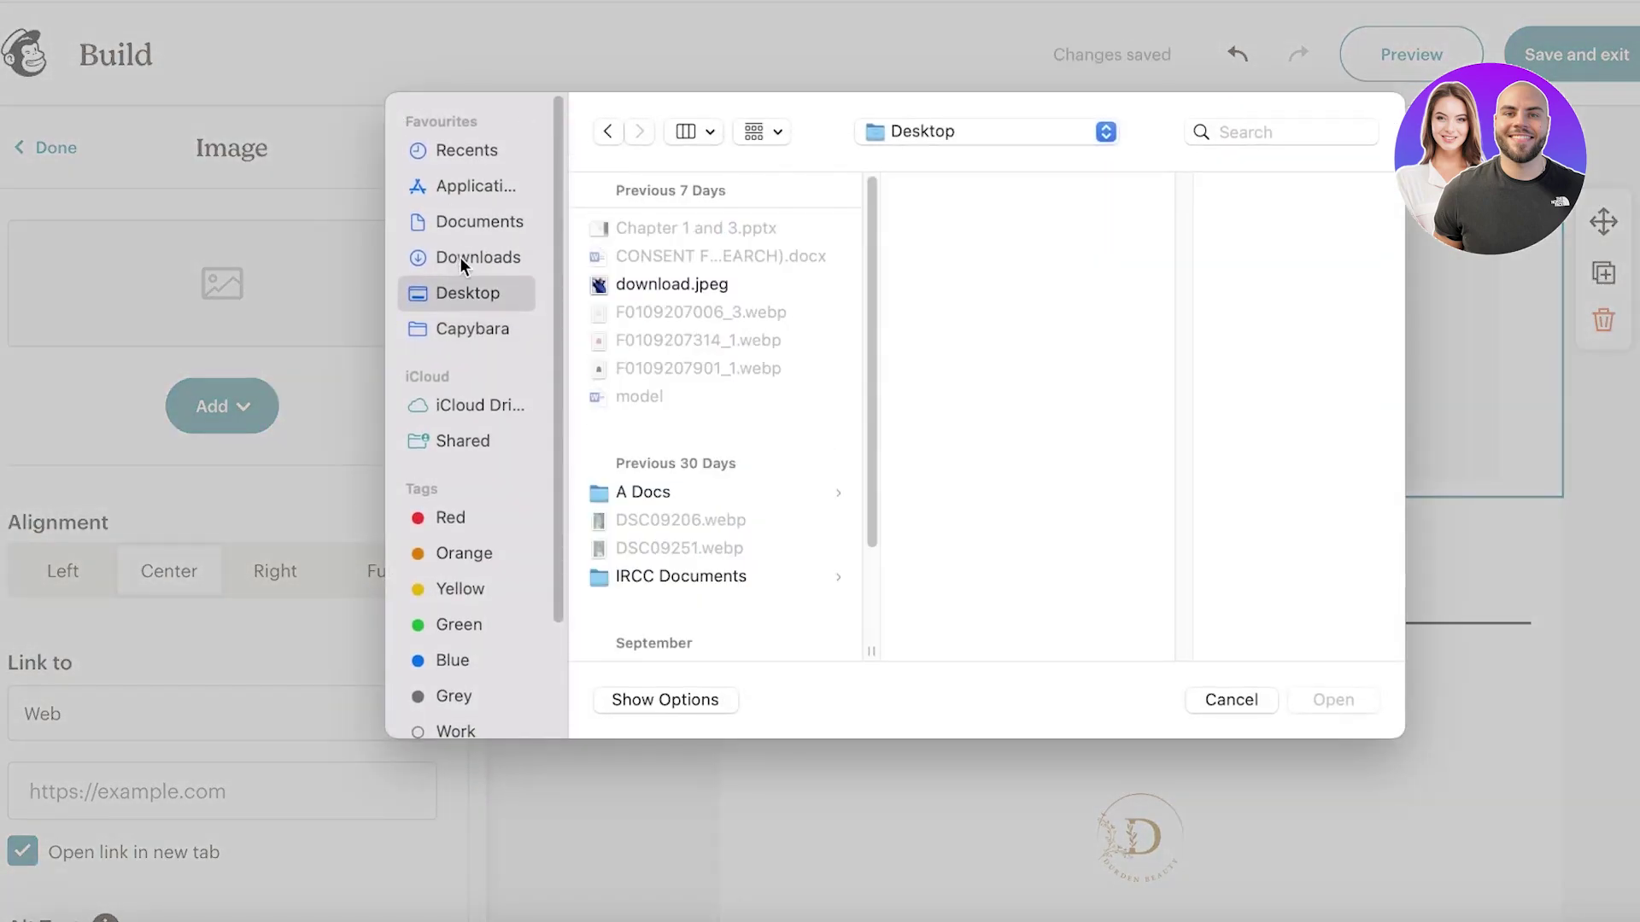
Step: Insert pexels-adrienne-andersen-2661256.jpg from Downloads into the image block
left_click(622, 285)
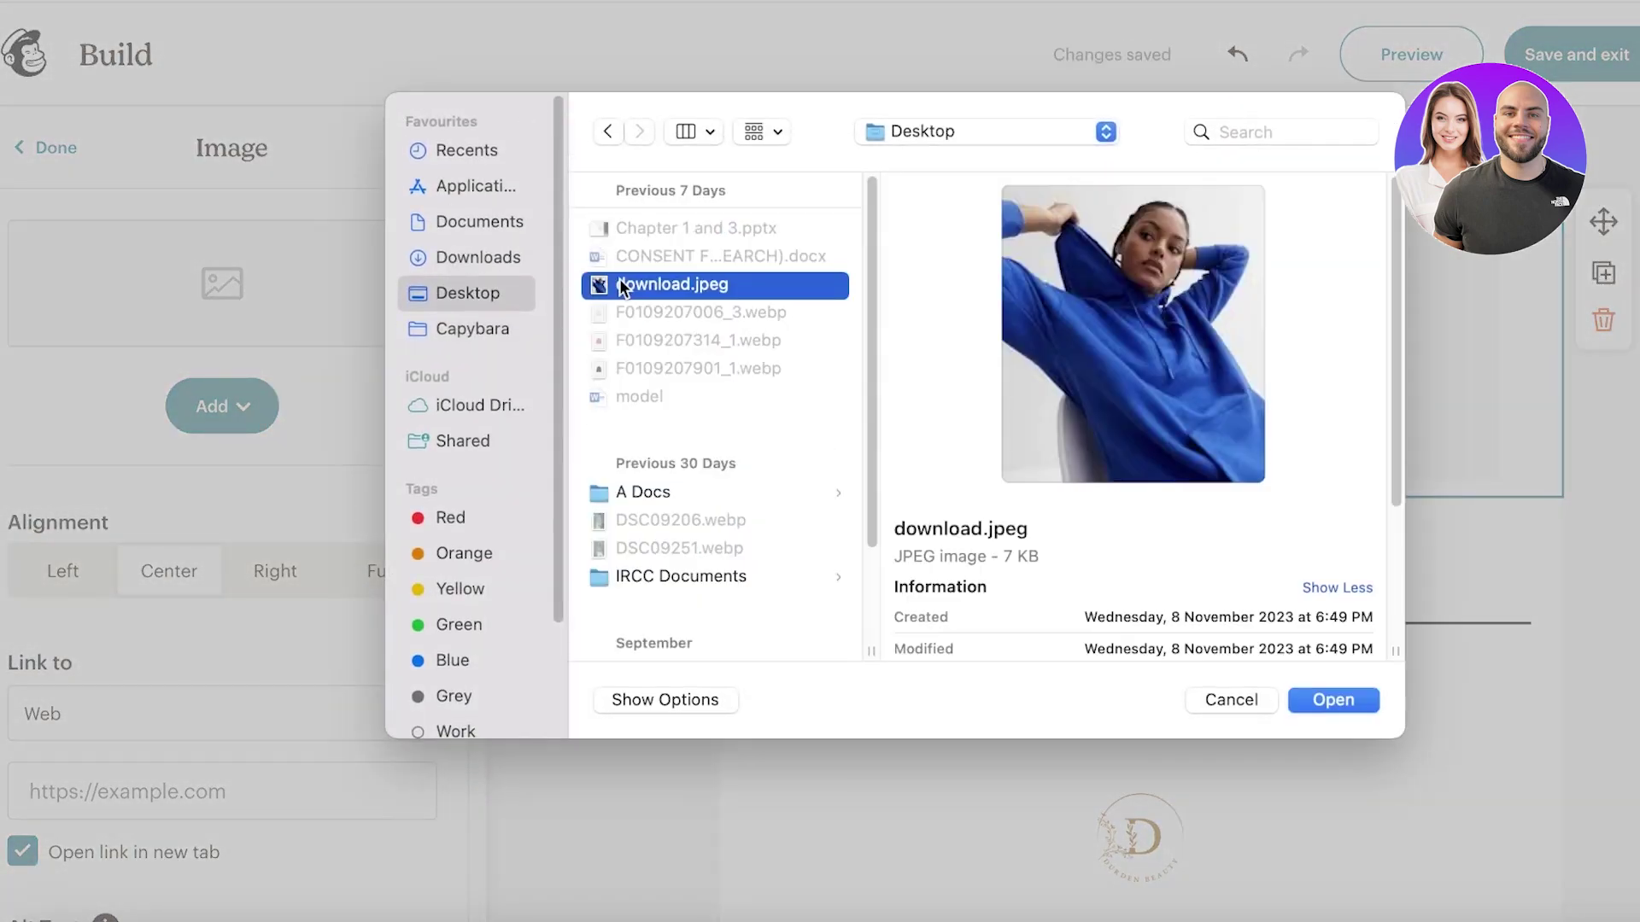
scroll(700, 446, "down", 4)
left_click(465, 222)
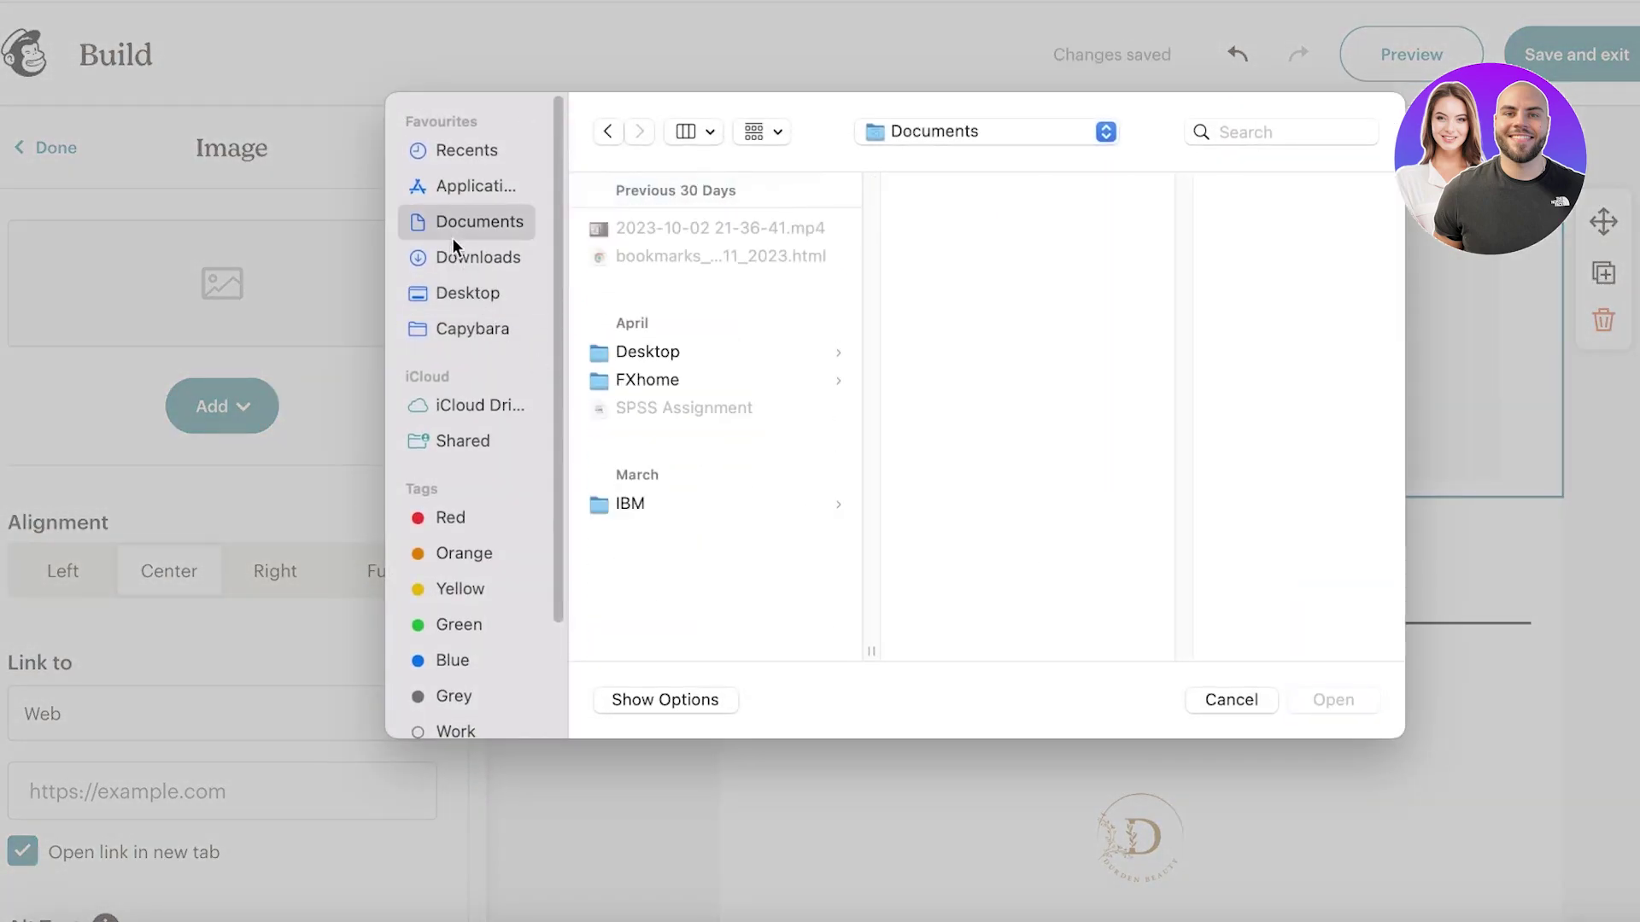
left_click(478, 257)
left_click(726, 521)
left_click(724, 579)
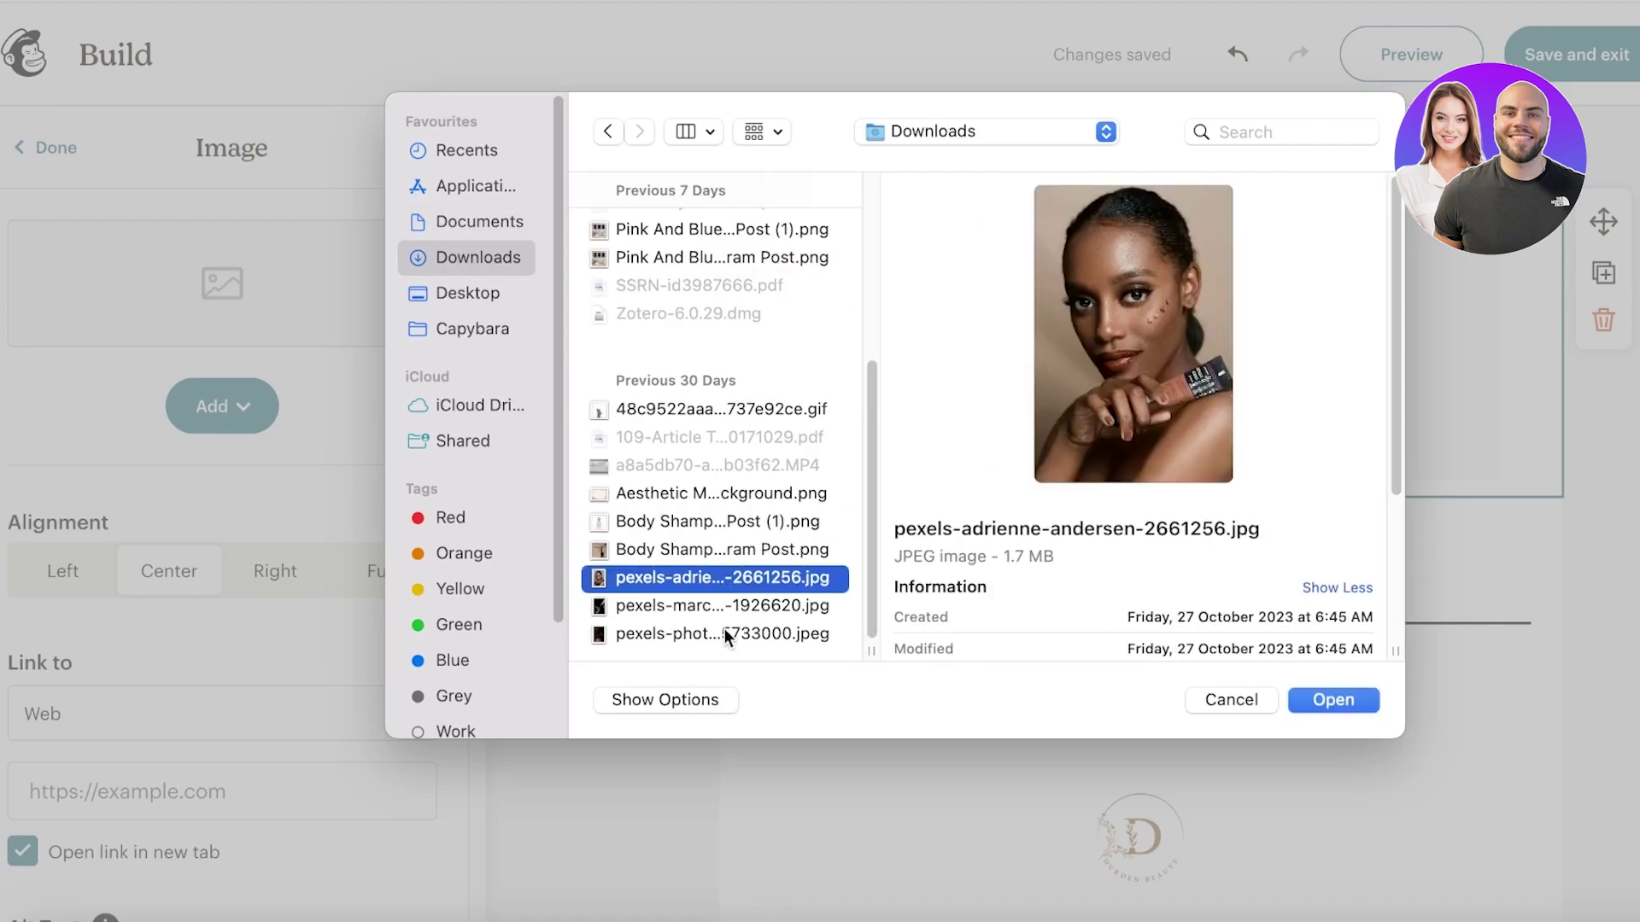
left_click(712, 606)
left_click(718, 578)
left_click(1330, 699)
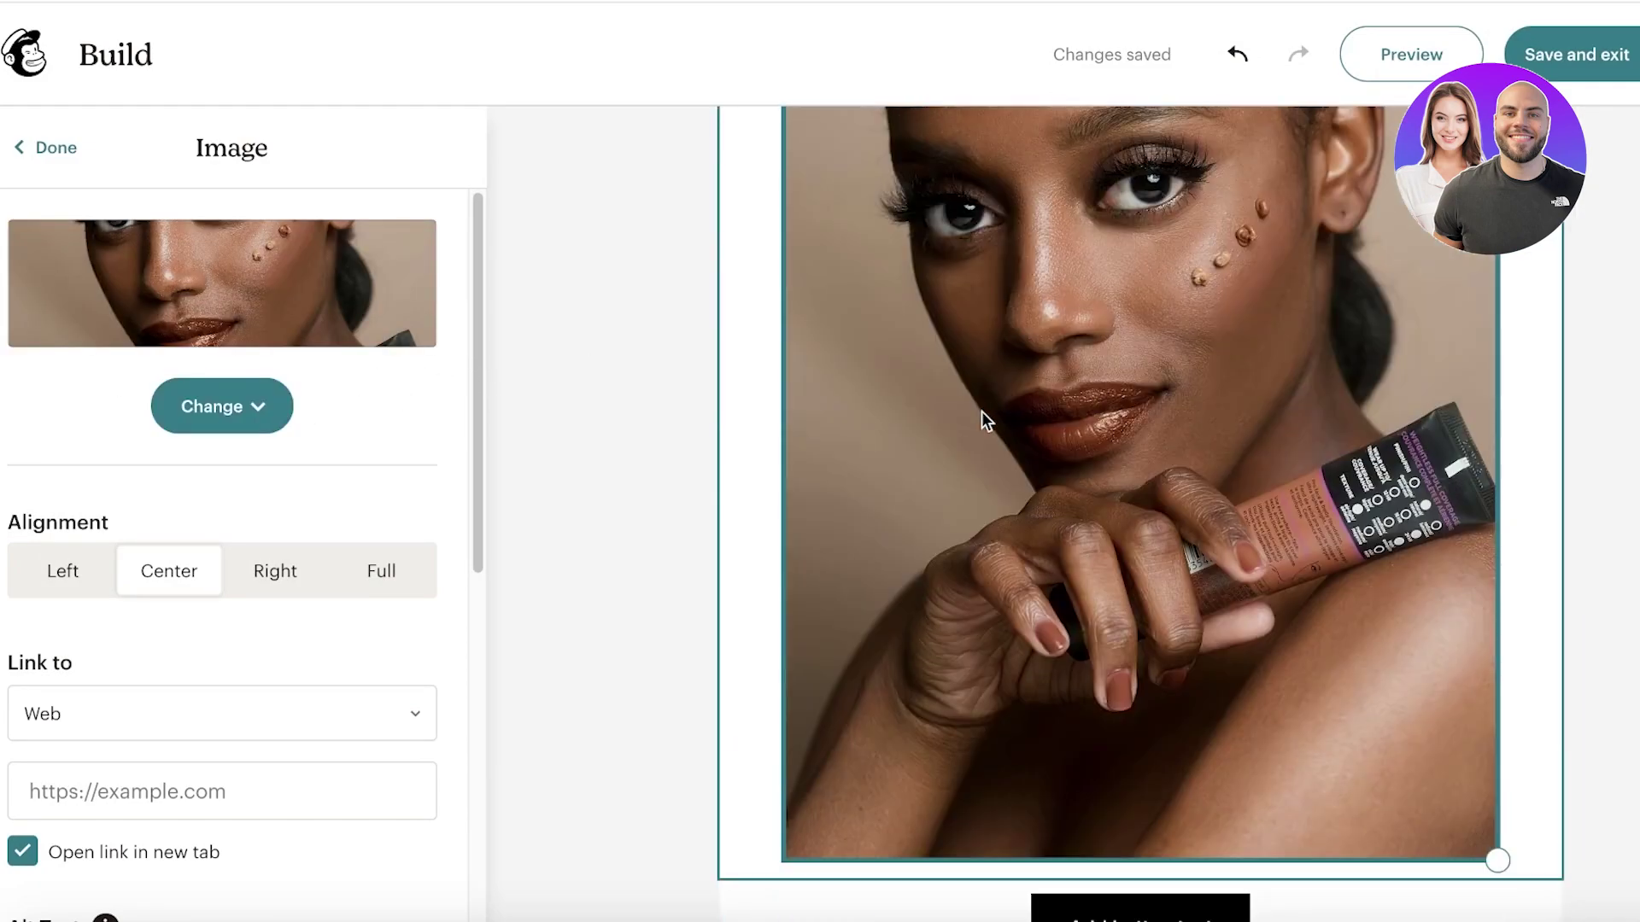
Step: Resize the model photo smaller from its corner so it sits centred above the button, then select it
scroll(1109, 500, "down", 1)
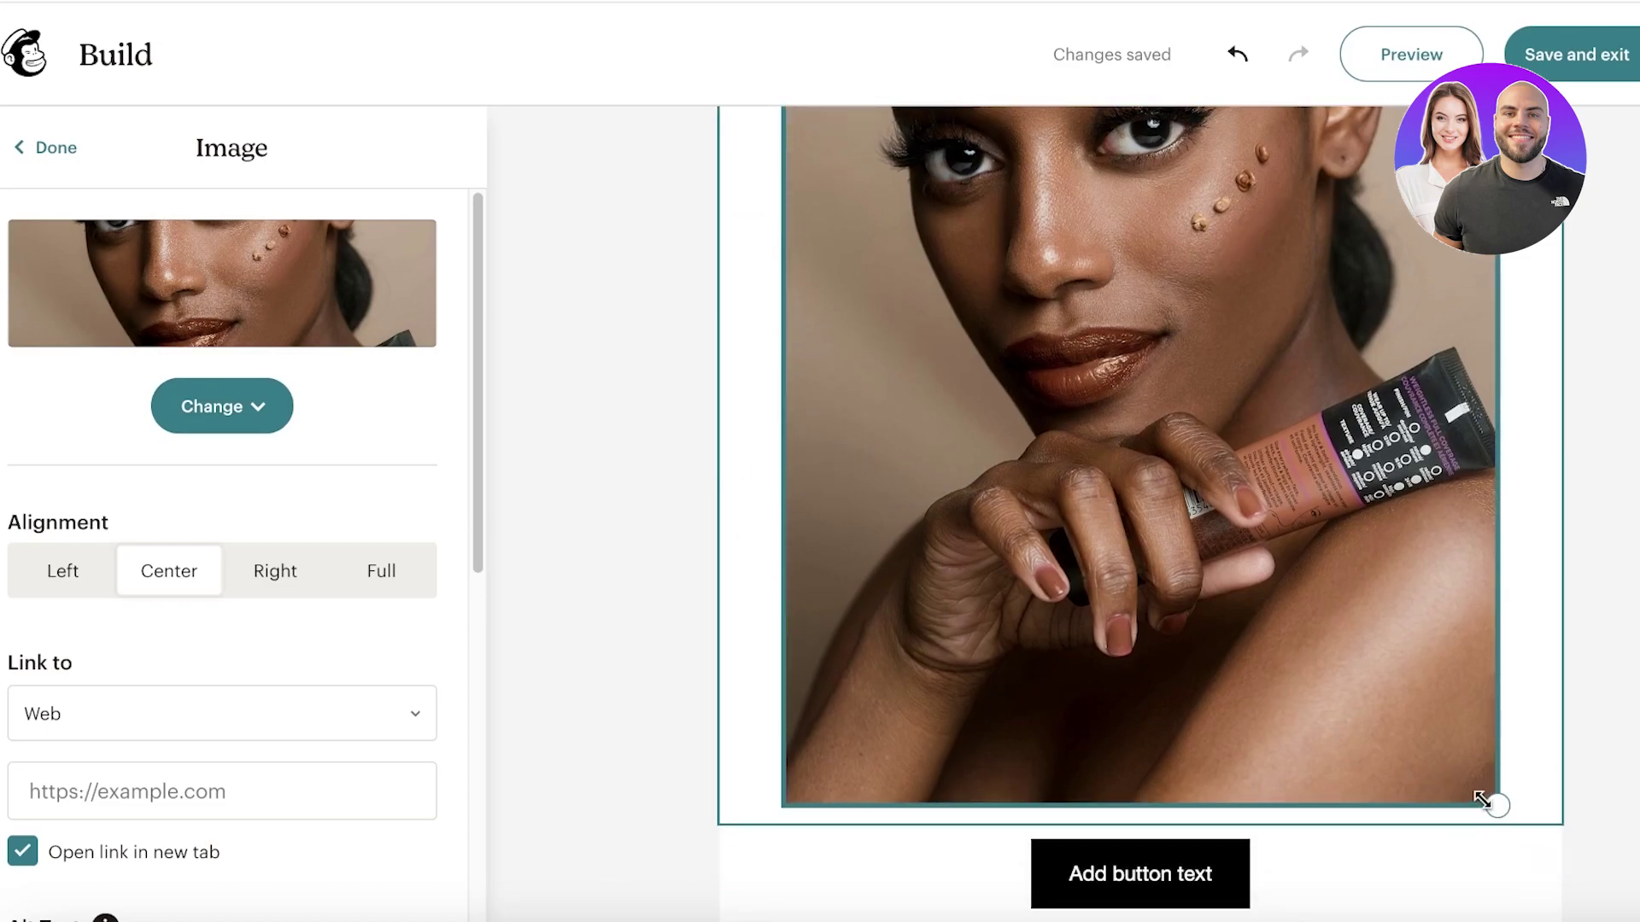
left_click_drag(1486, 798, 1332, 385)
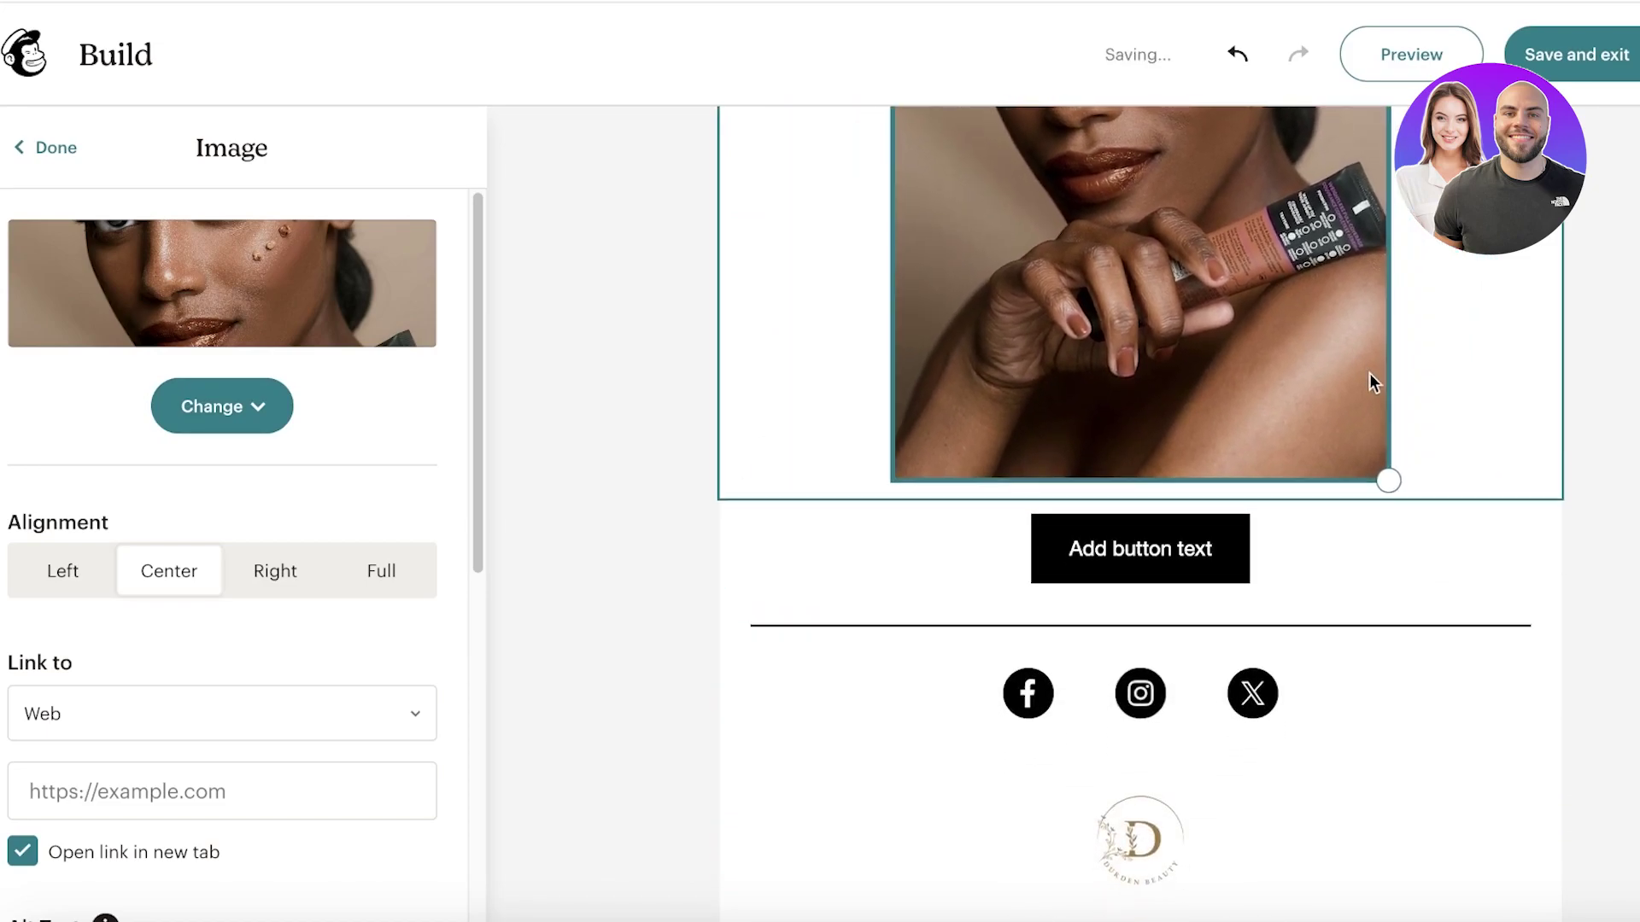
scroll(1408, 518, "down", 8)
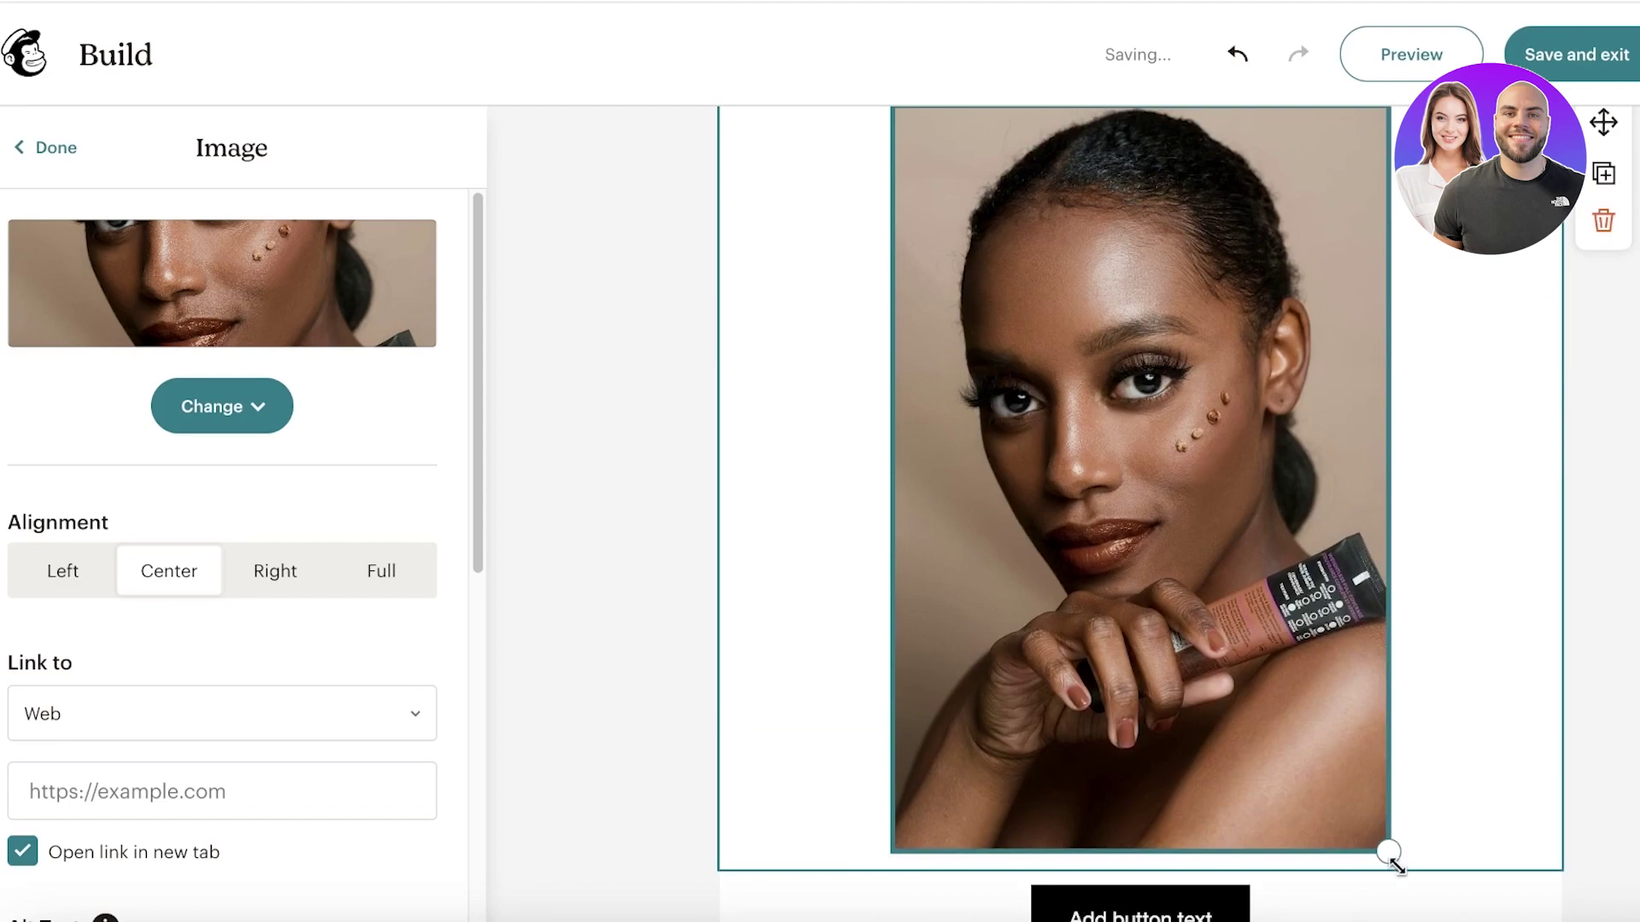
left_click_drag(1387, 849, 1272, 201)
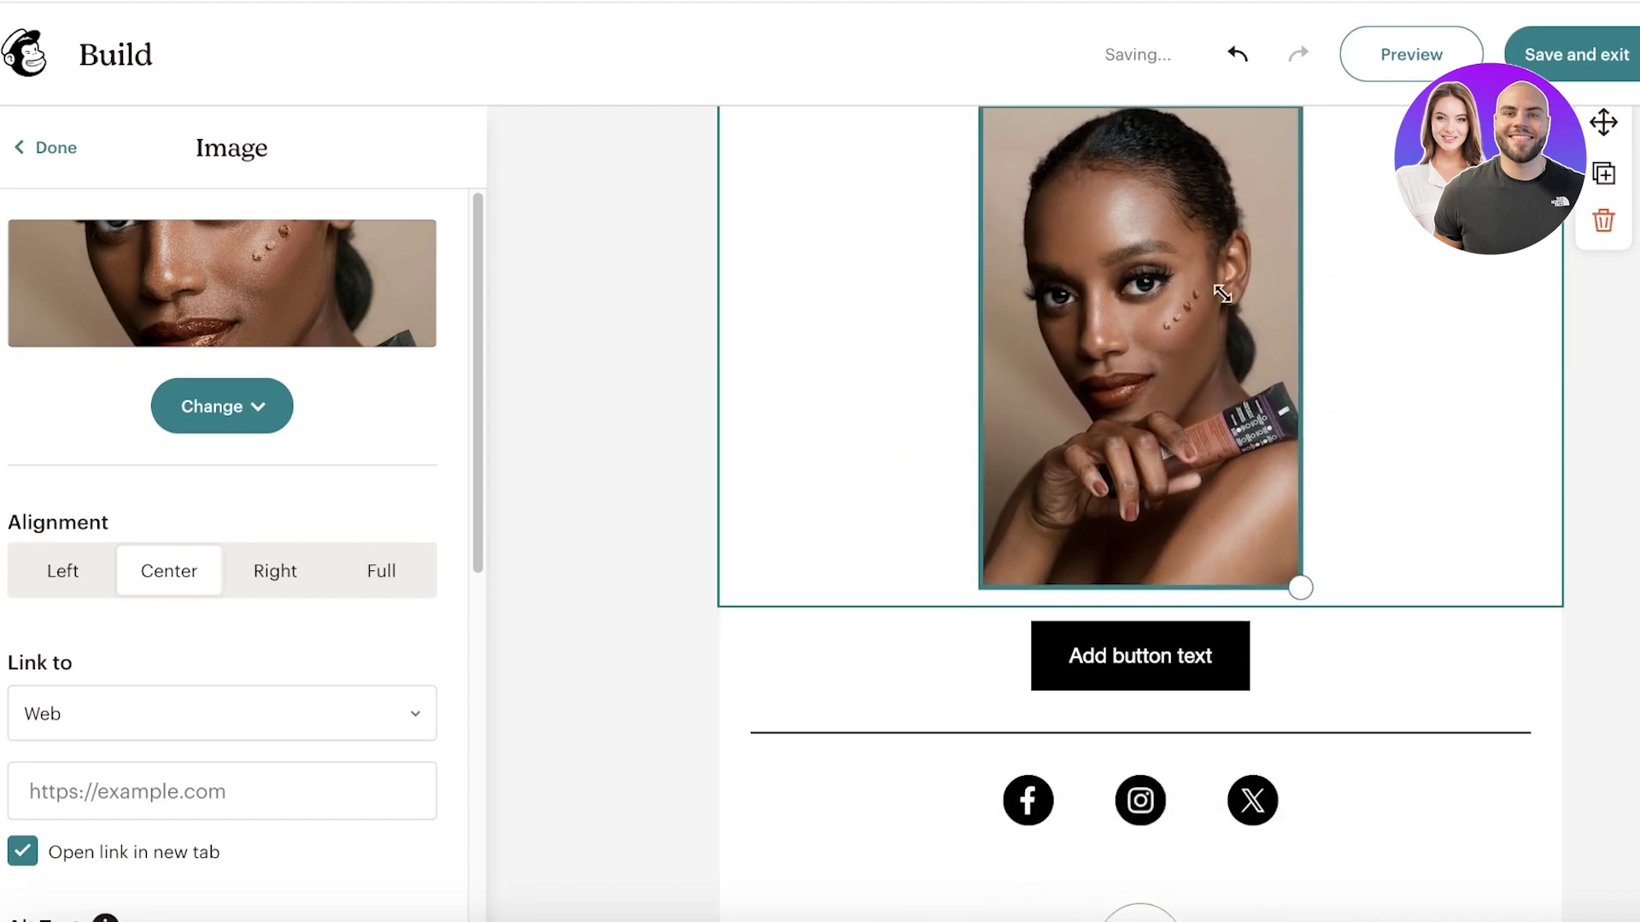
scroll(1553, 425, "down", 3)
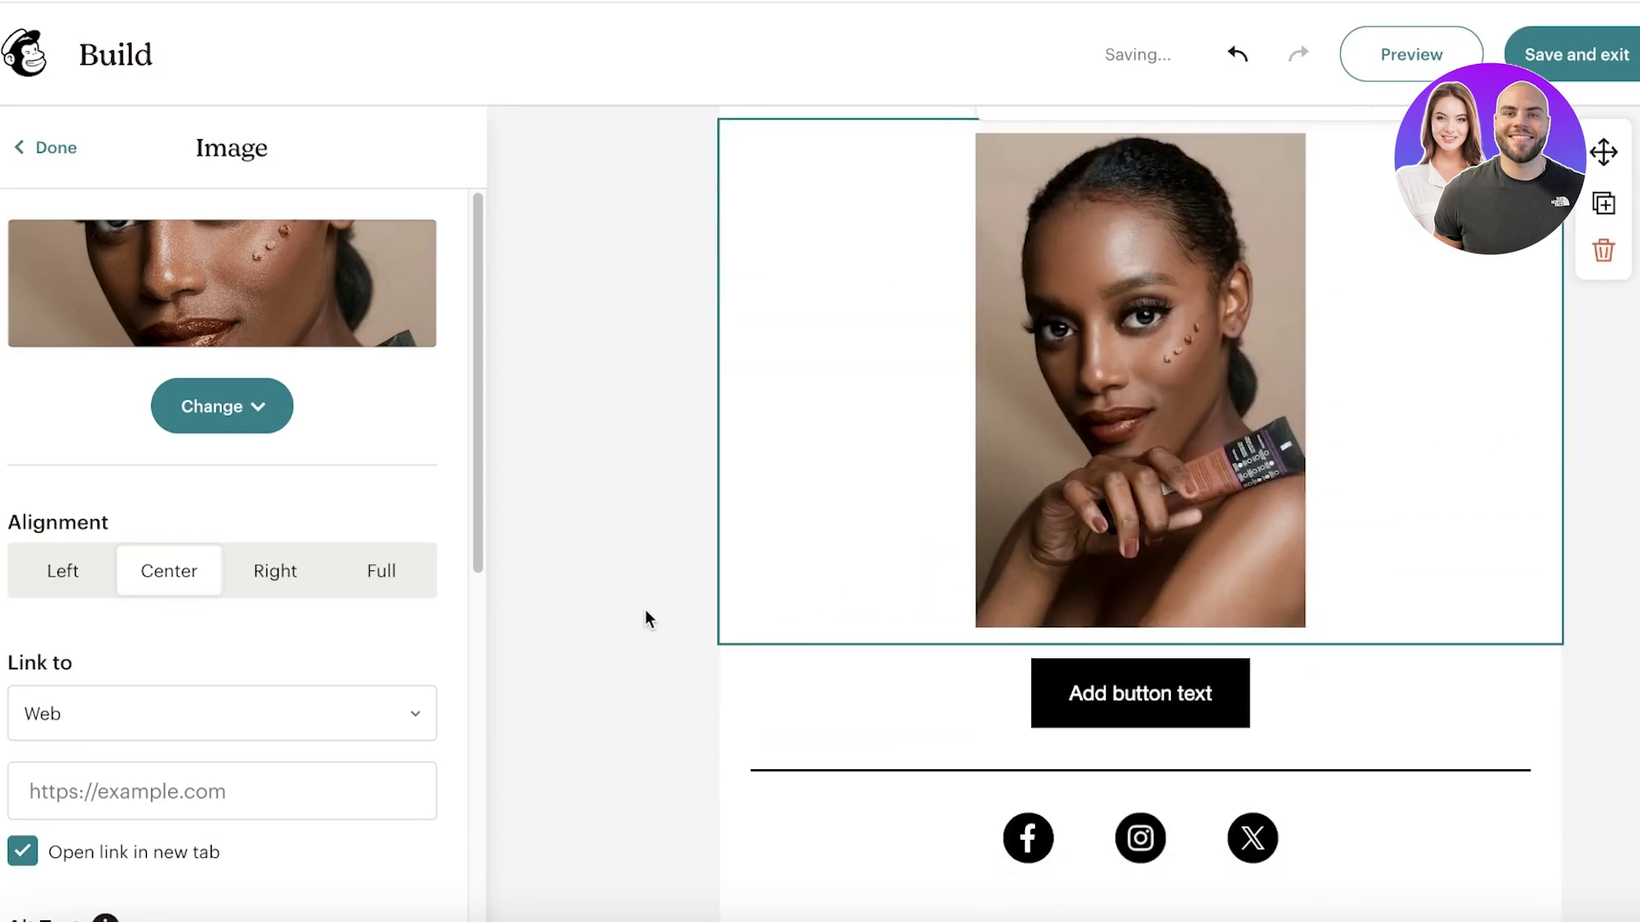
scroll(330, 658, "down", 5)
scroll(243, 516, "down", 1)
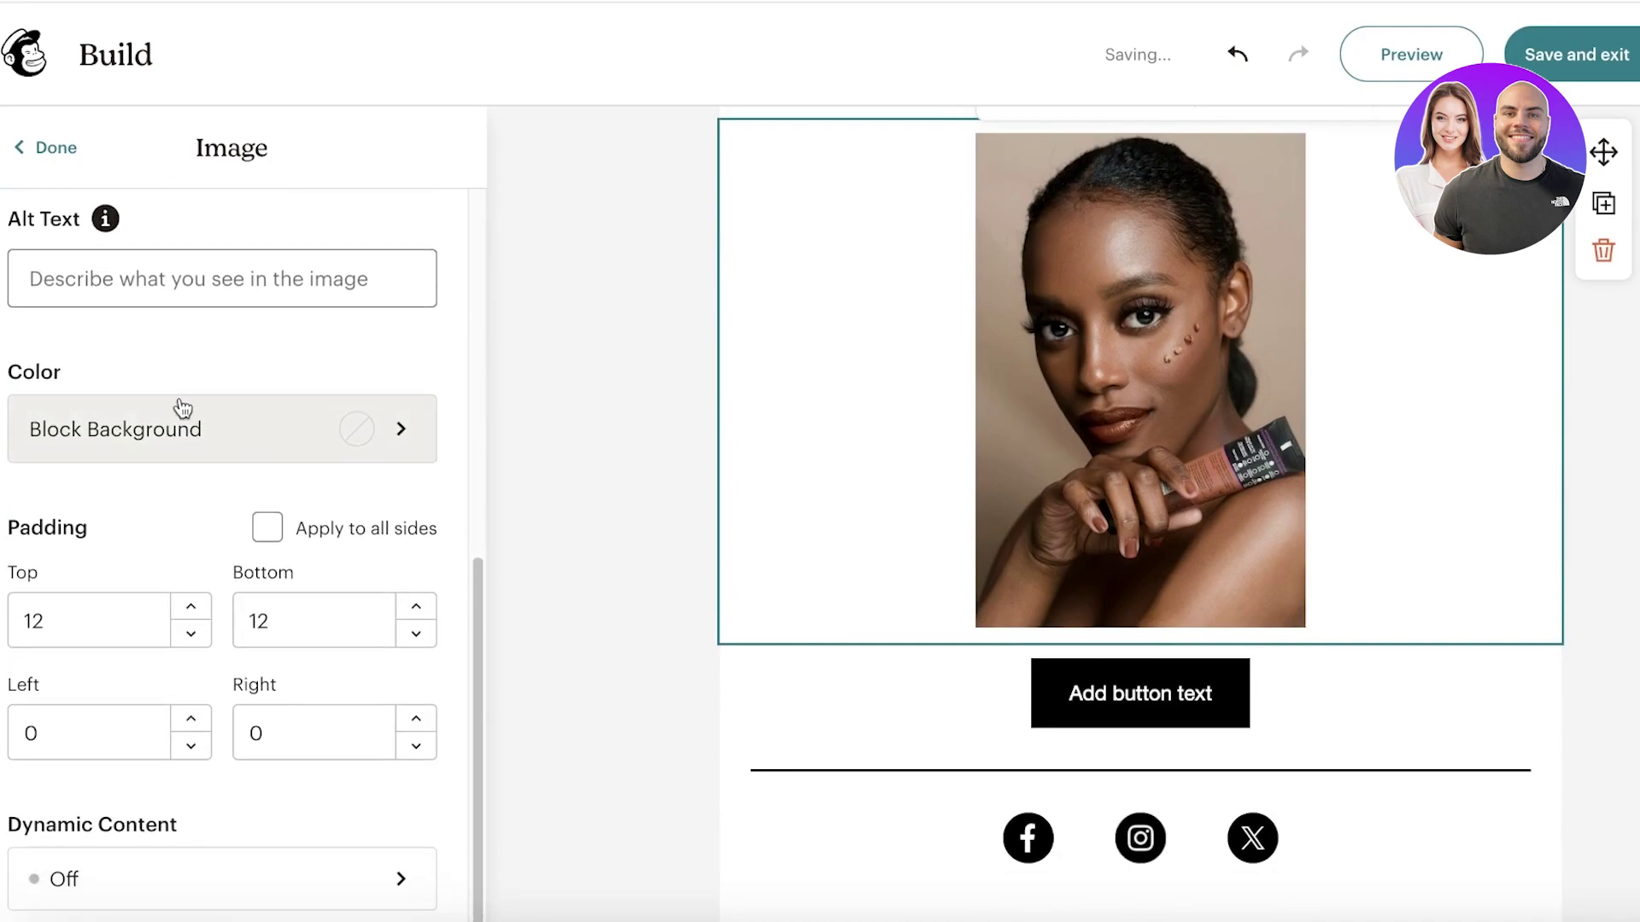
left_click(993, 504)
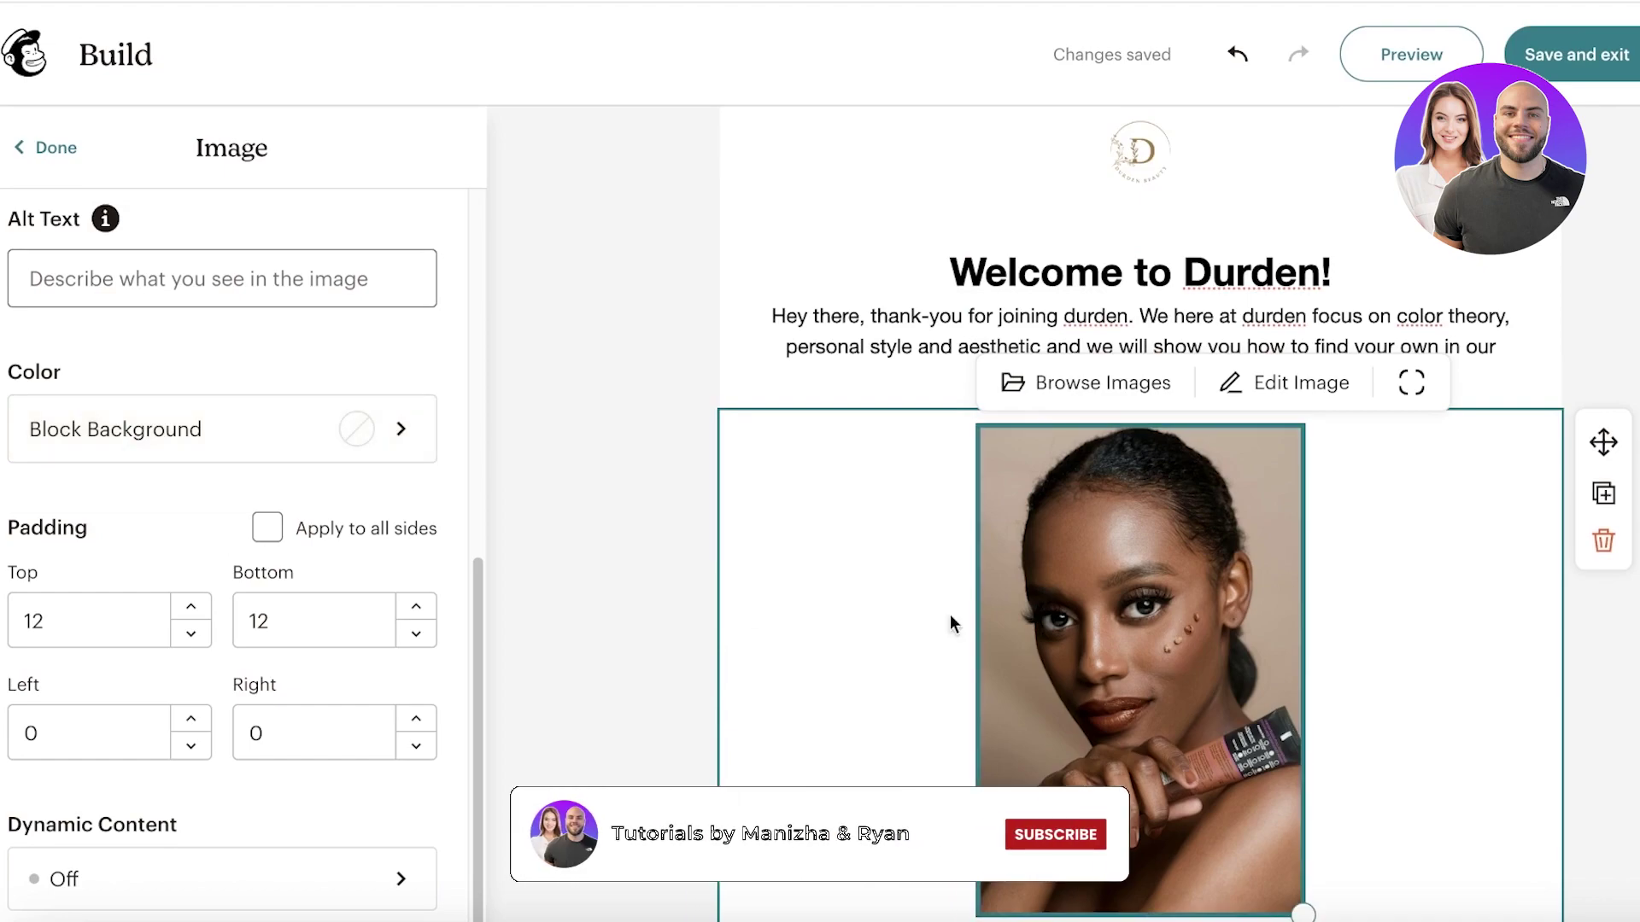
Step: Crop the model photo to a 2583 × 1767 frame around her face and the product tube, and save
left_click(1293, 381)
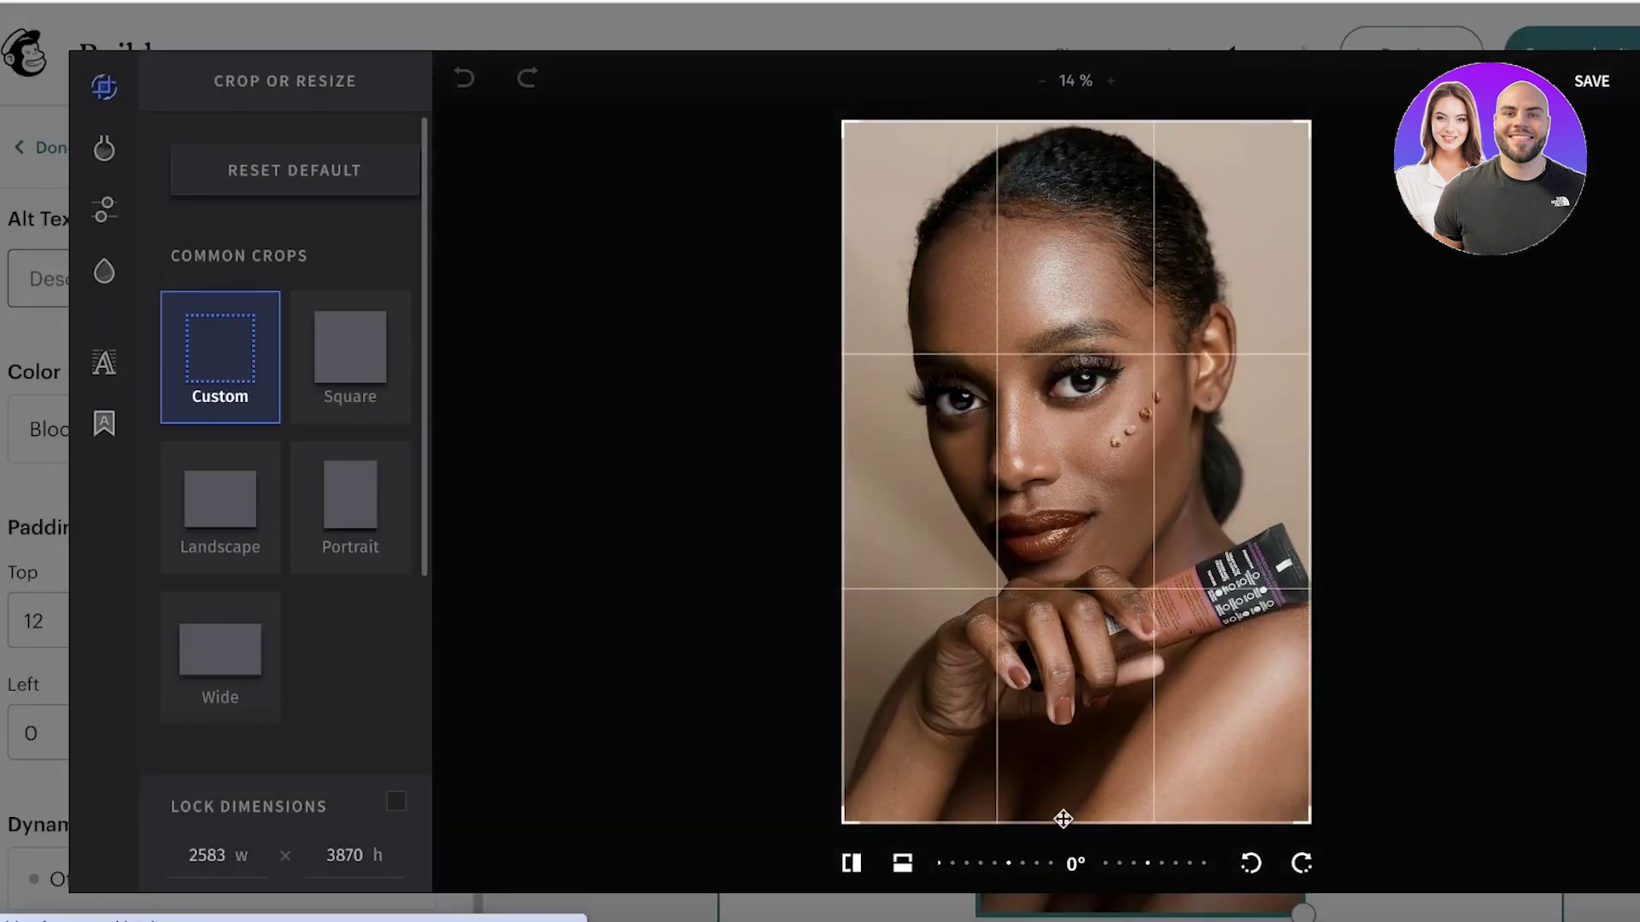
left_click(331, 398)
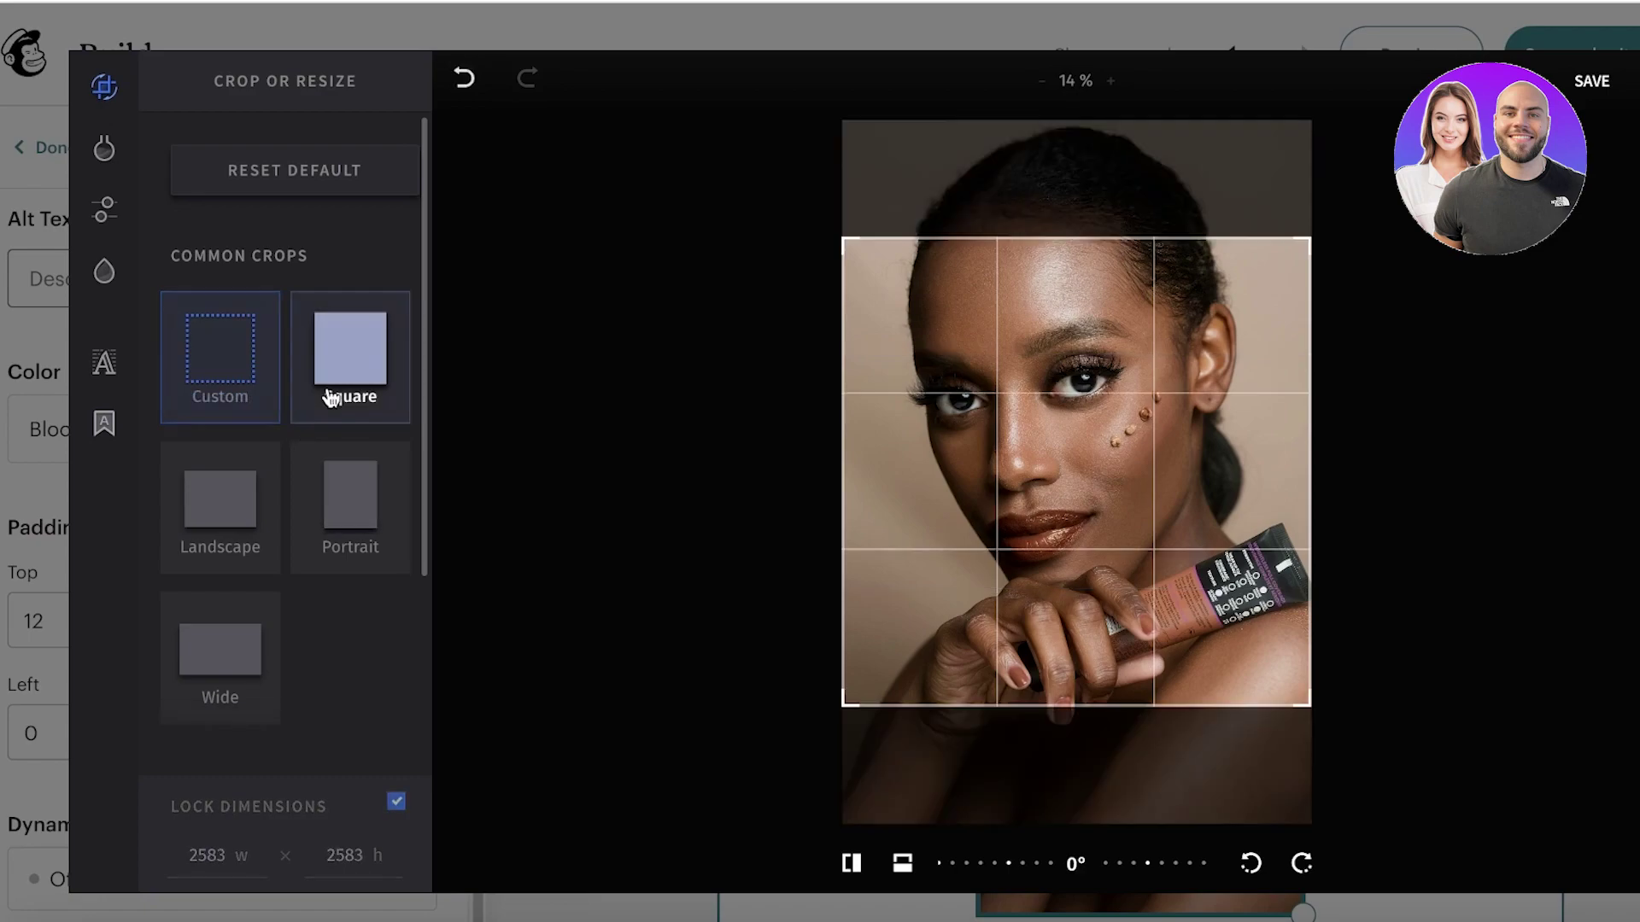
left_click_drag(1069, 373, 1069, 256)
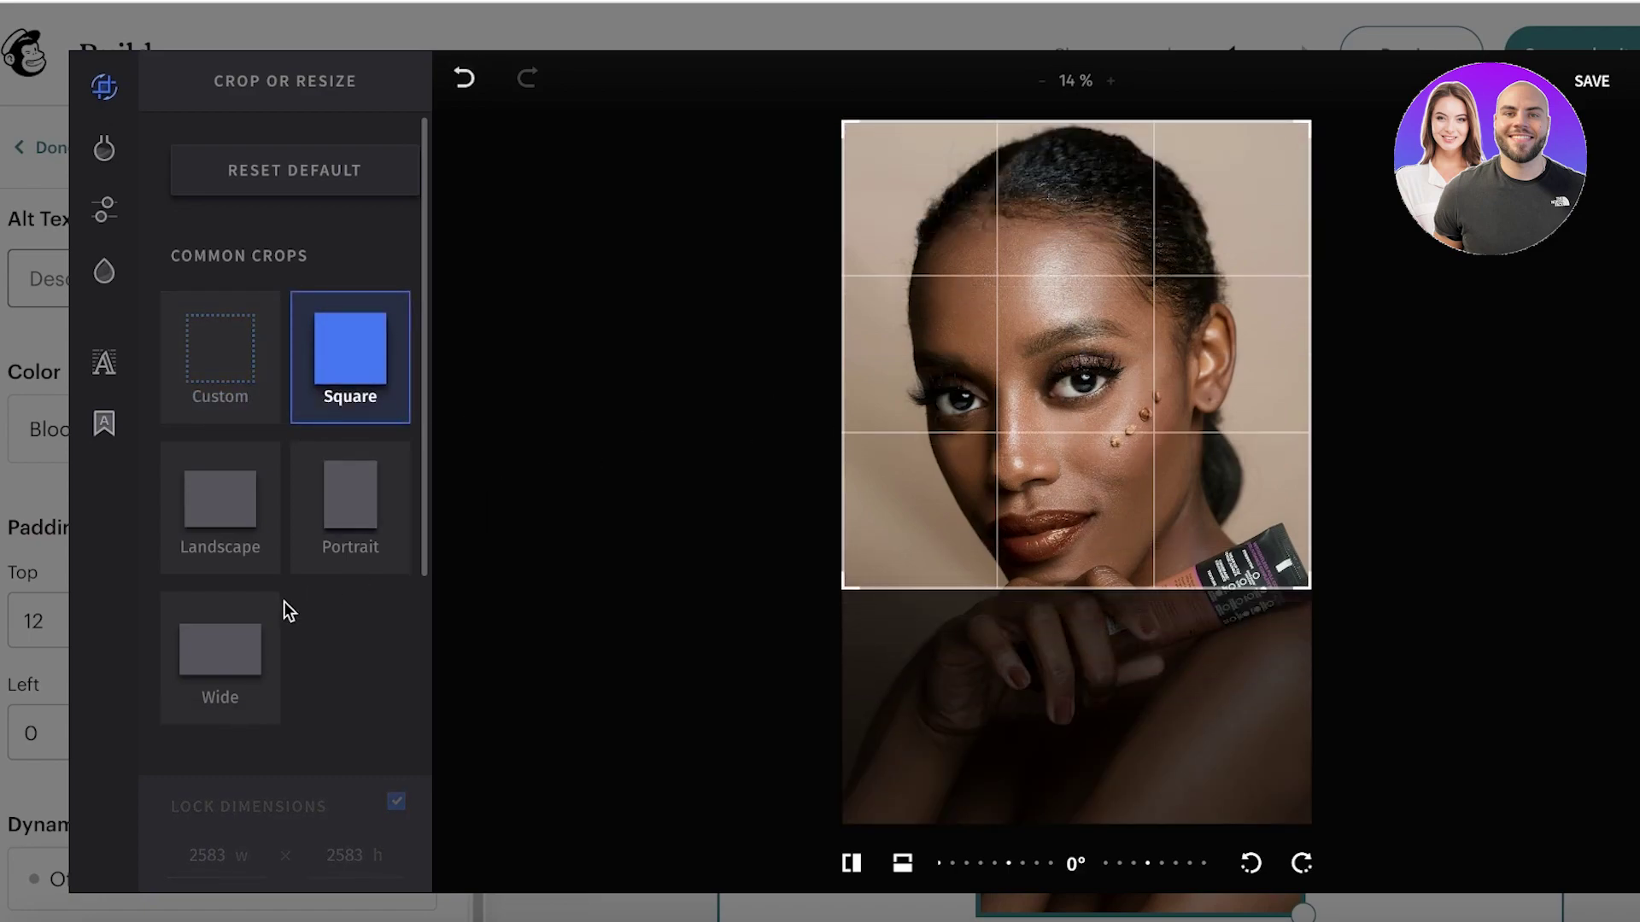
left_click_drag(1310, 587, 1430, 647)
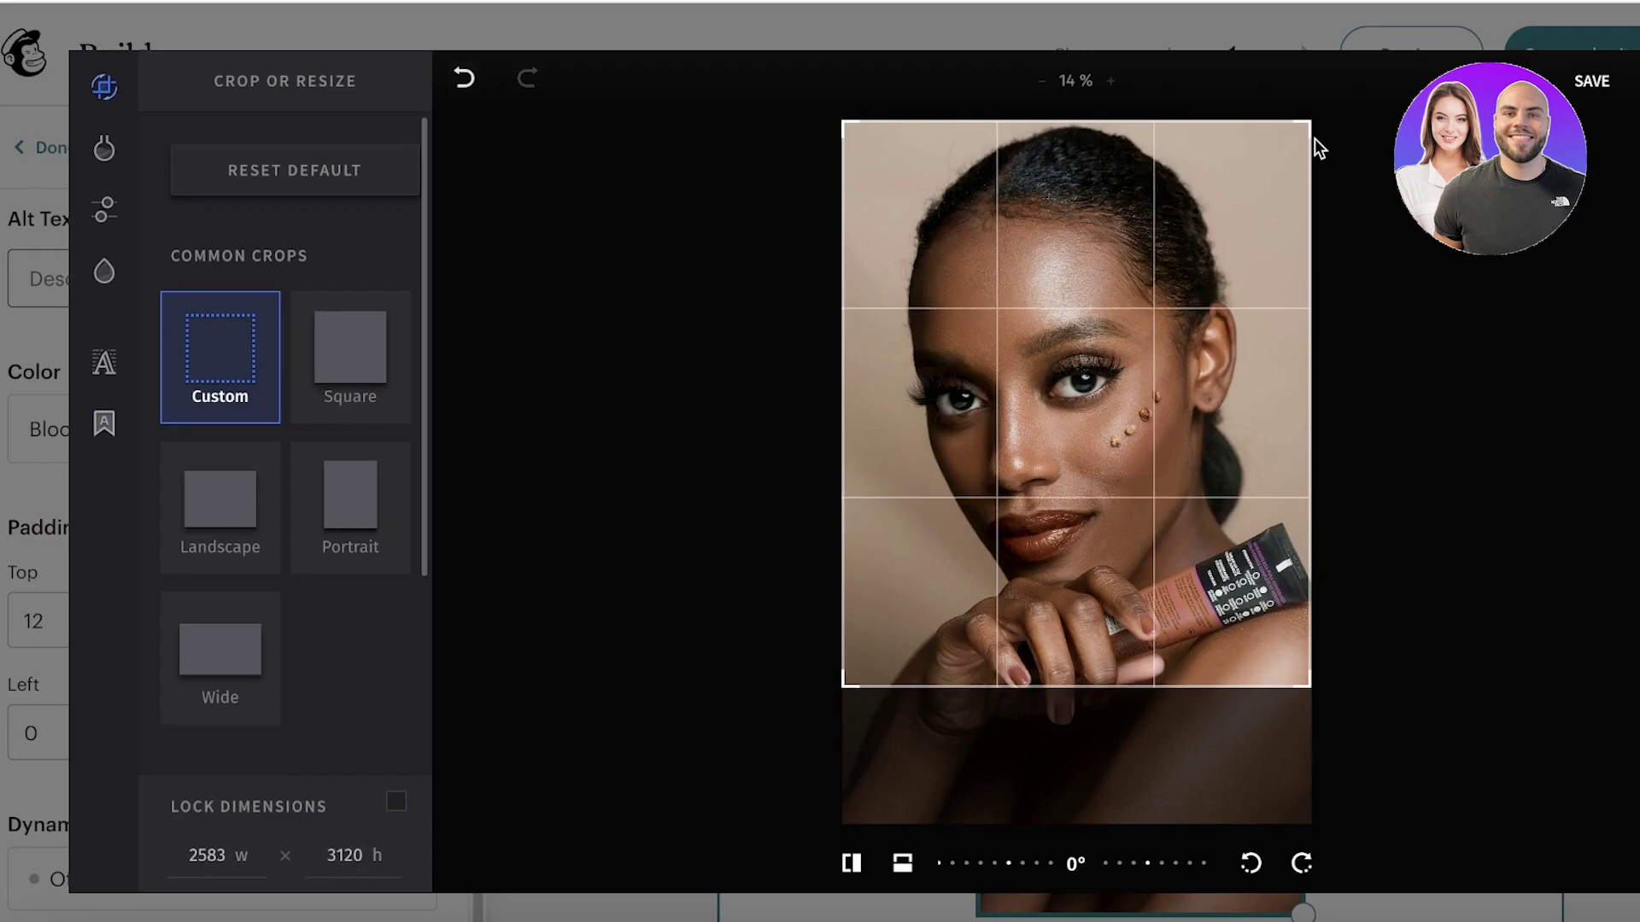
left_click_drag(1313, 126, 1347, 308)
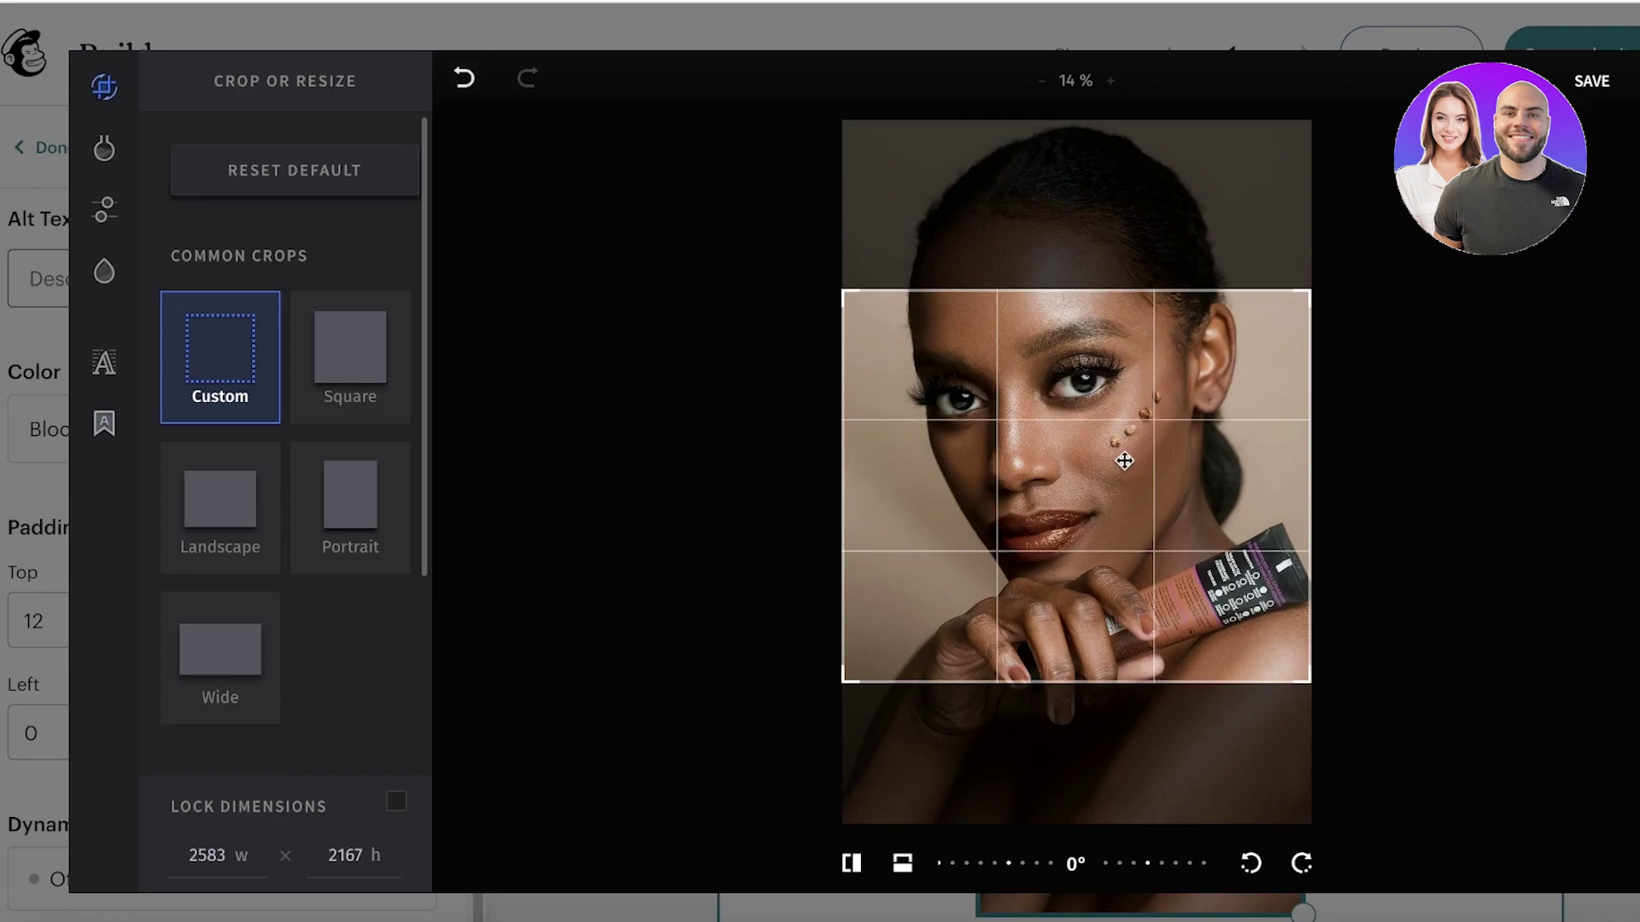
left_click_drag(1124, 461, 1124, 467)
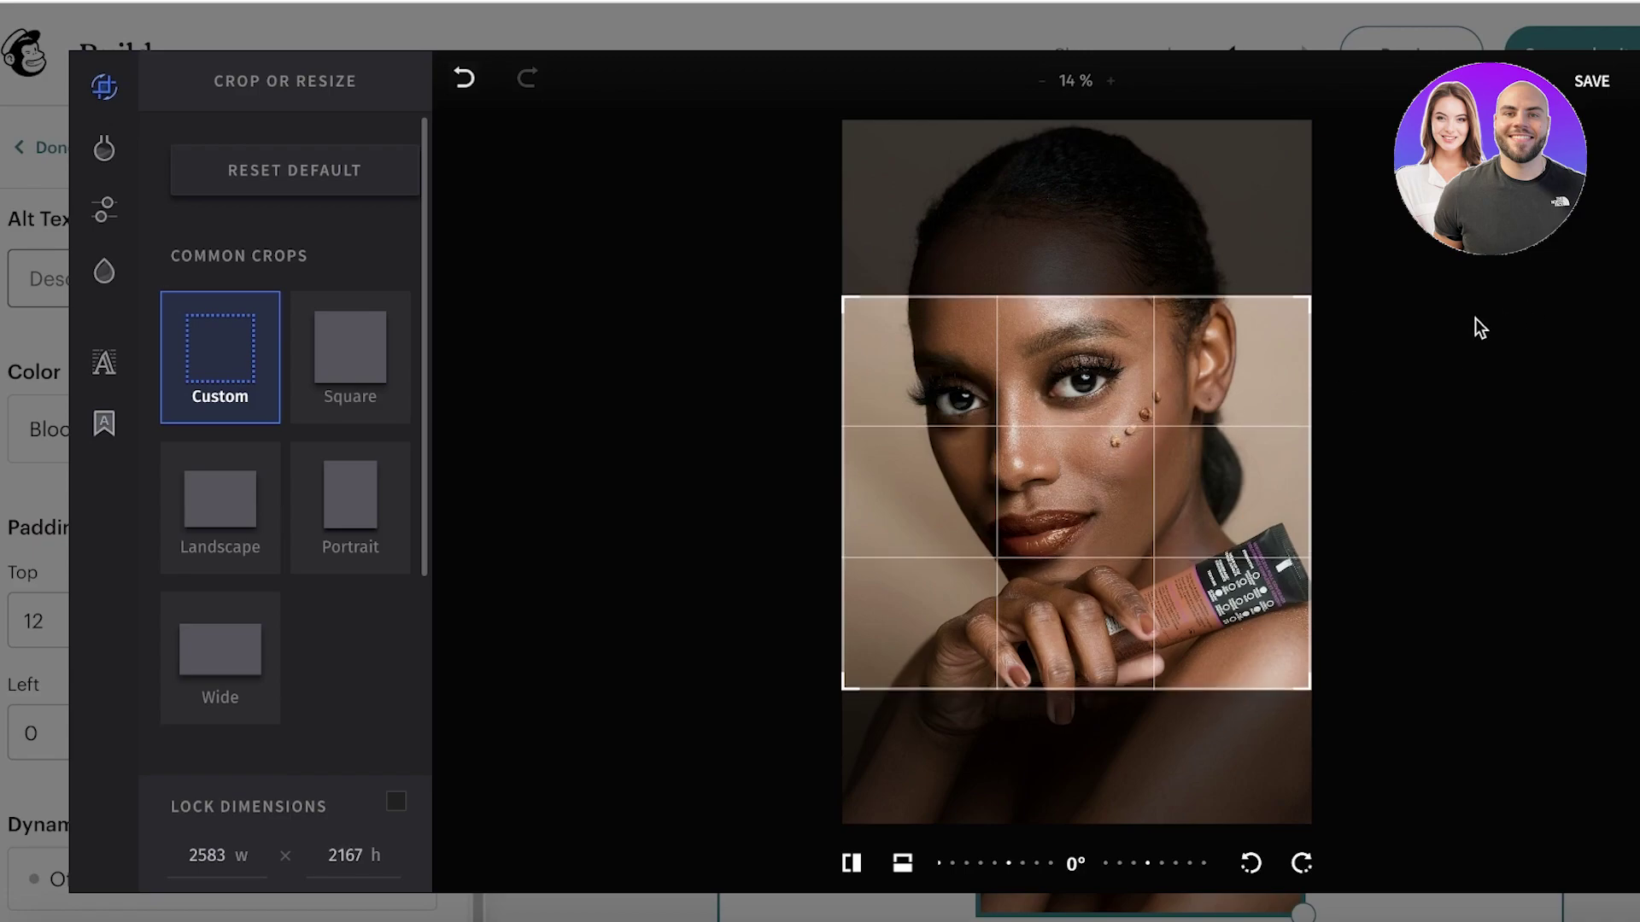
left_click_drag(983, 613, 990, 576)
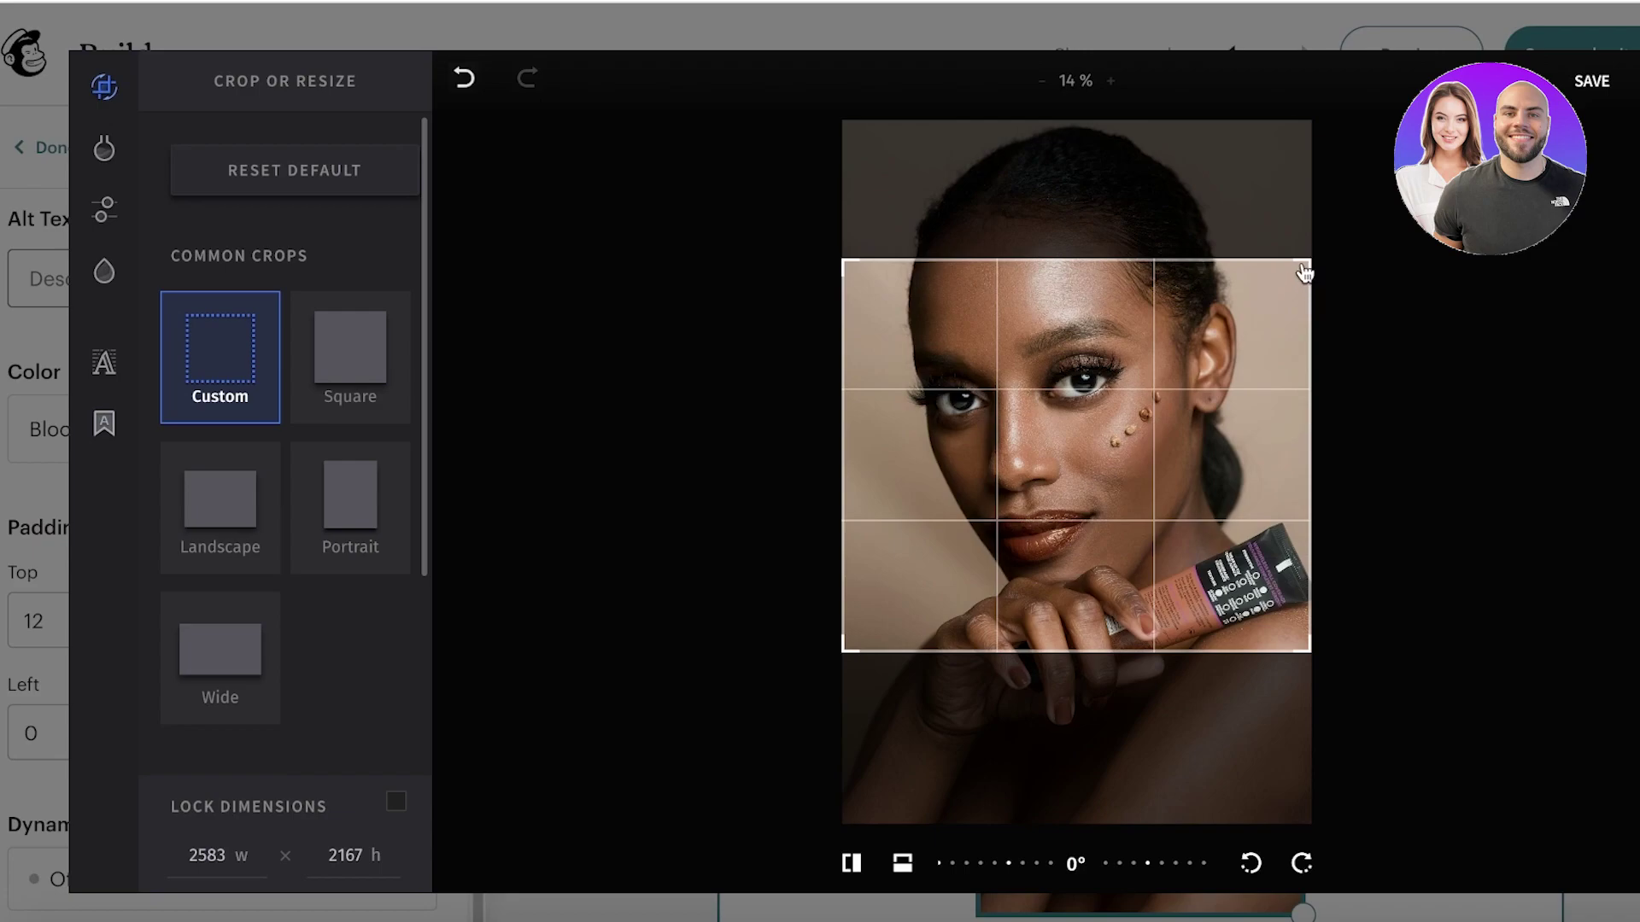
left_click_drag(1304, 272, 1310, 344)
left_click_drag(1171, 447, 1172, 434)
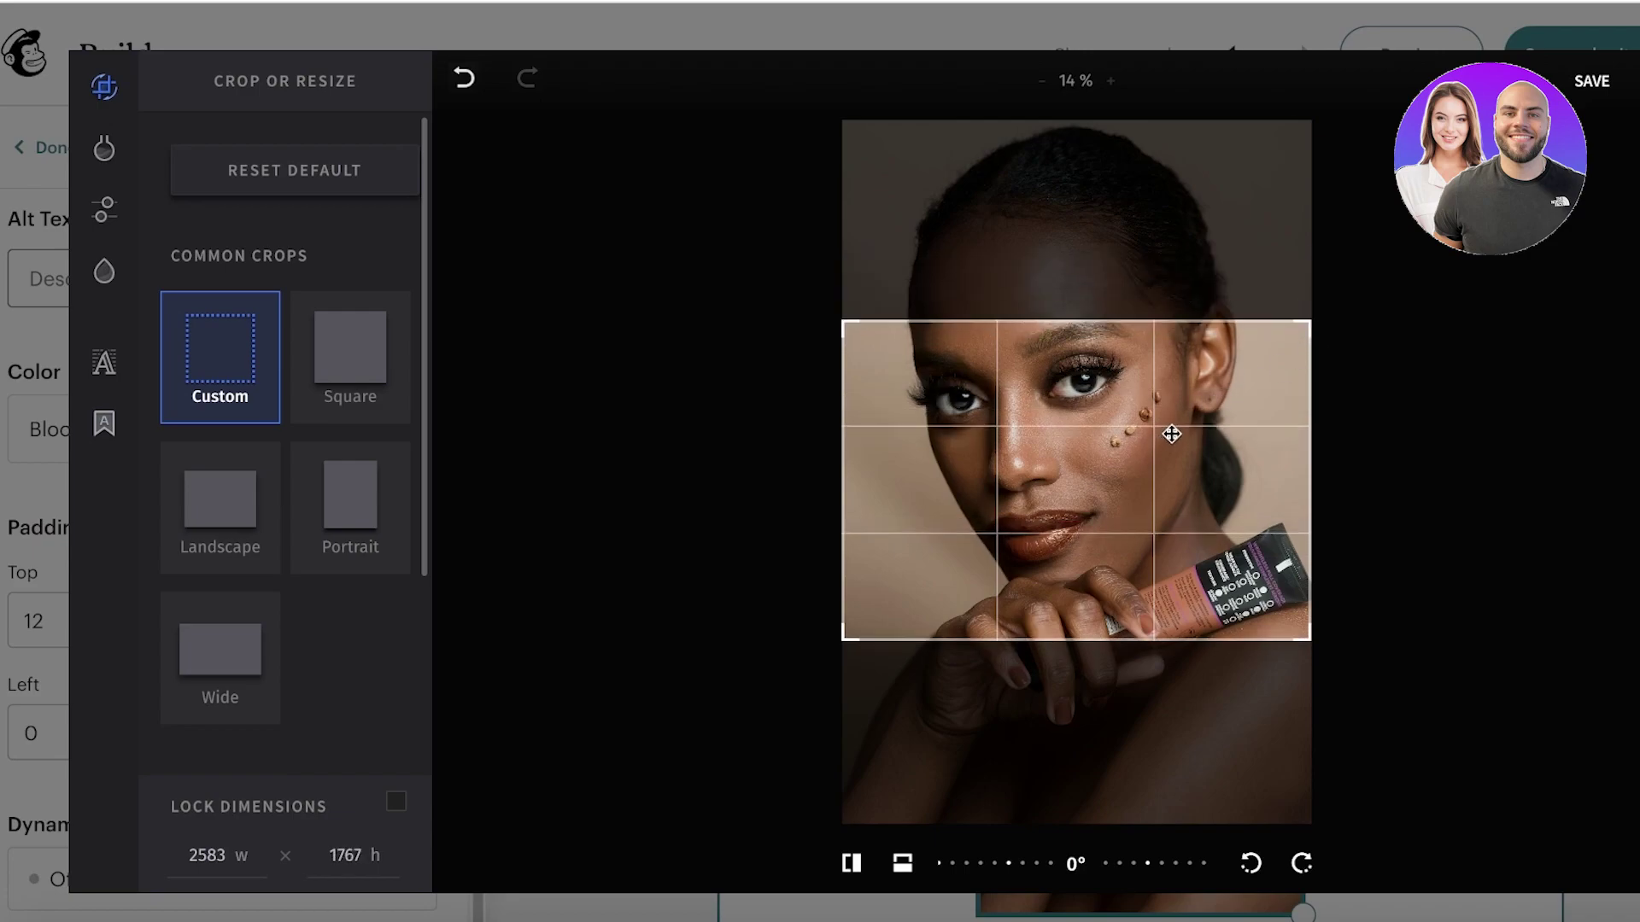
left_click(1591, 81)
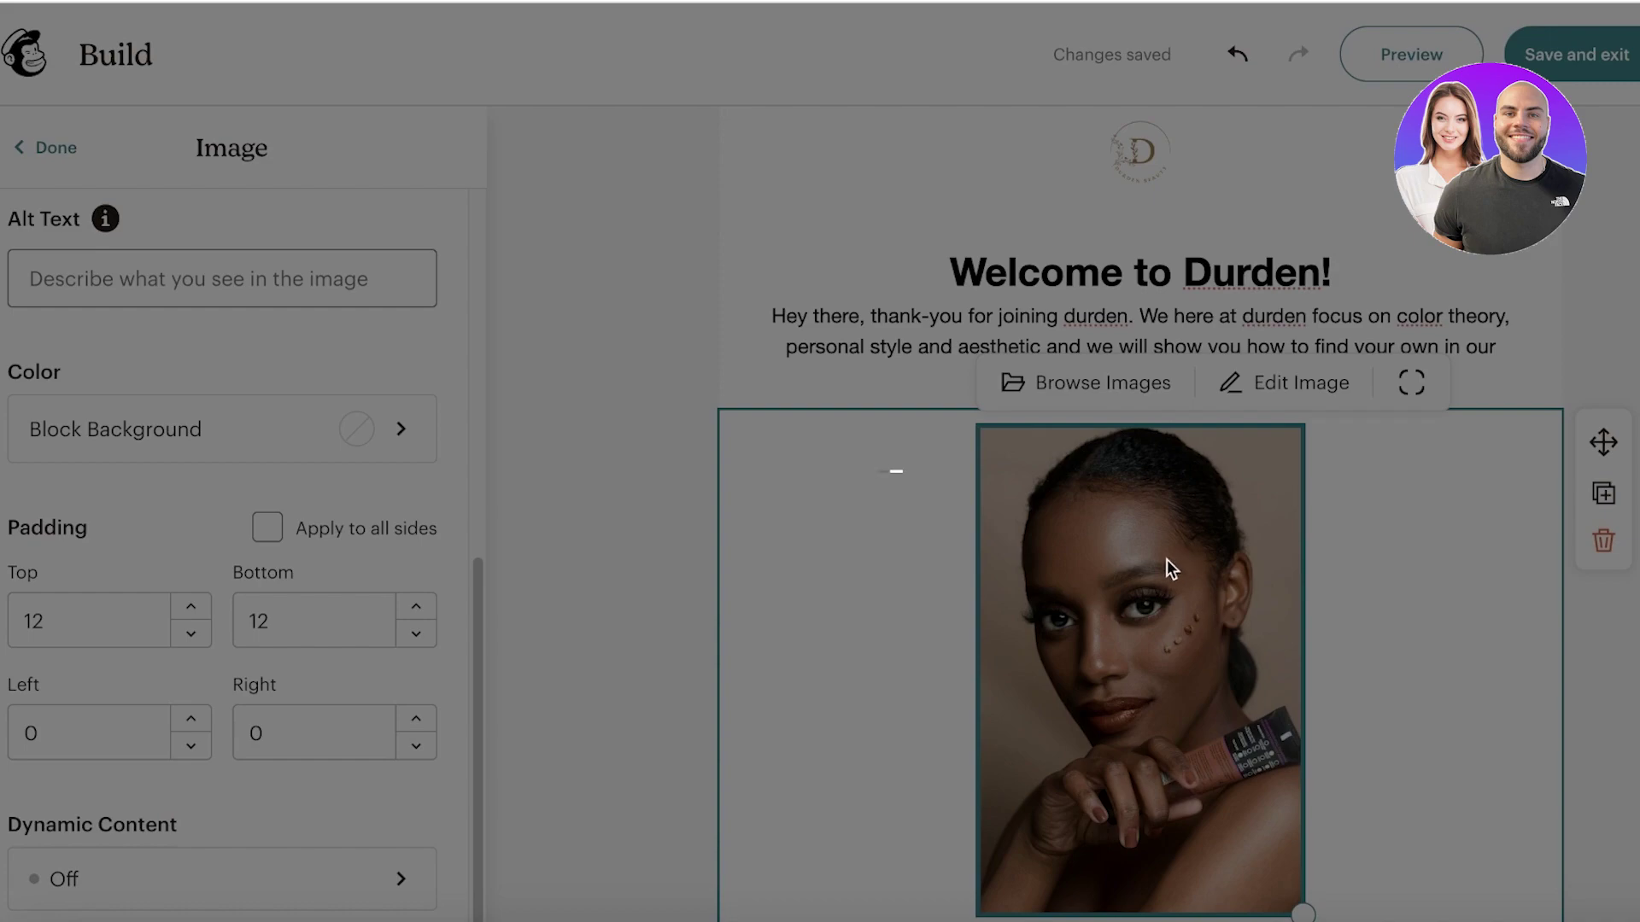
Step: Reopen the image editor on the cropped 2583 × 1767 model photo
scroll(1104, 578, "down", 4)
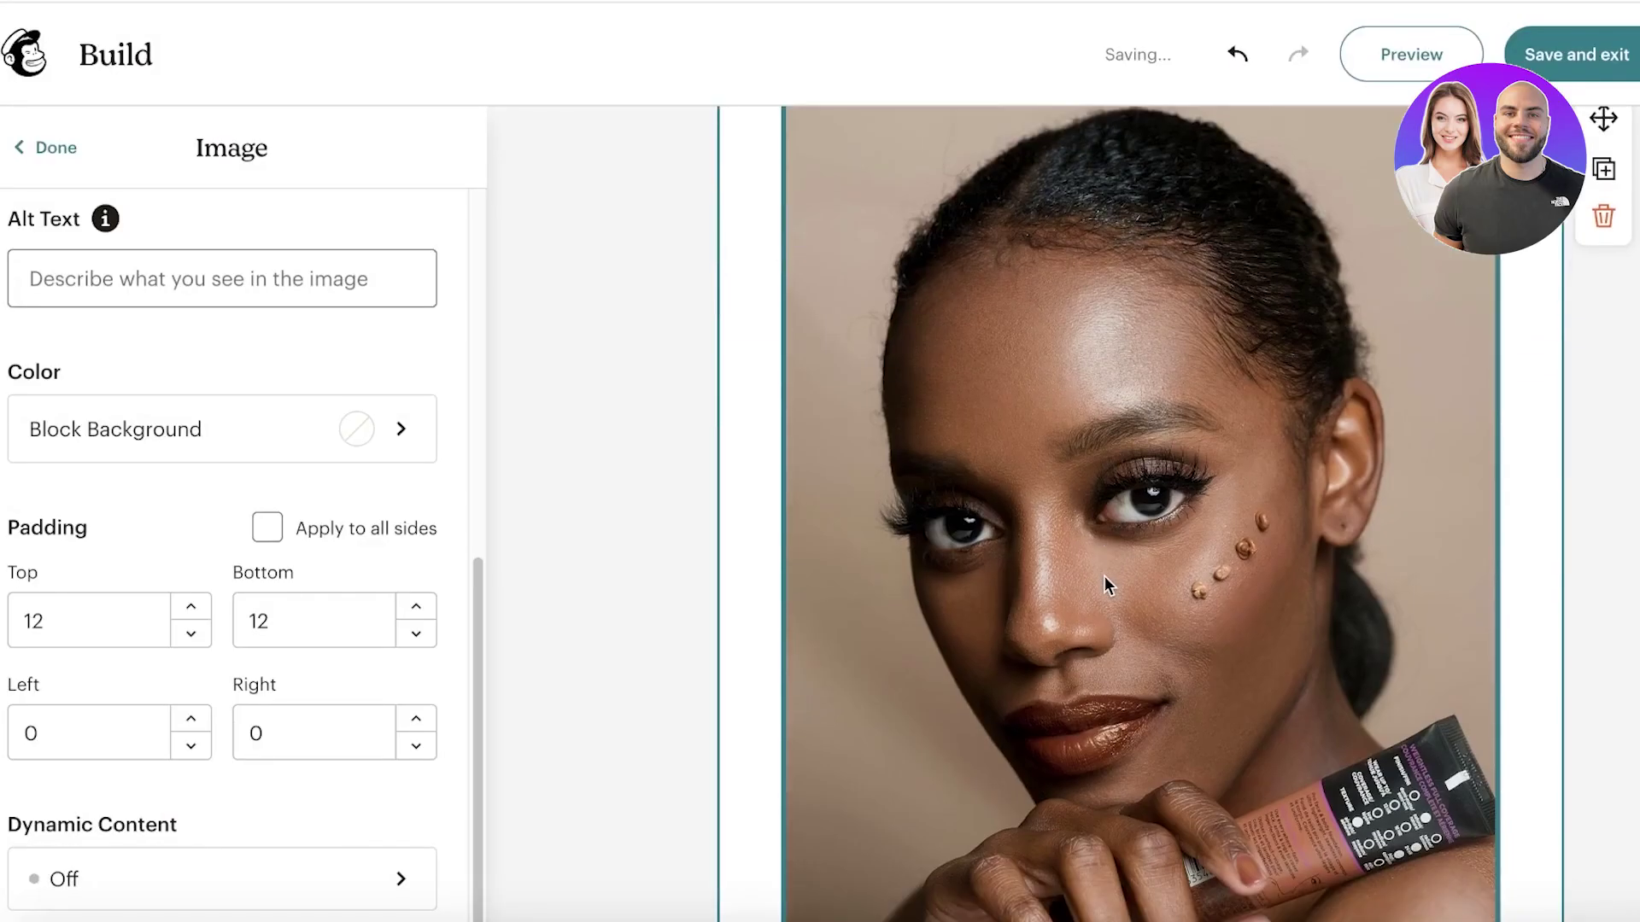
scroll(1121, 531, "down", 10)
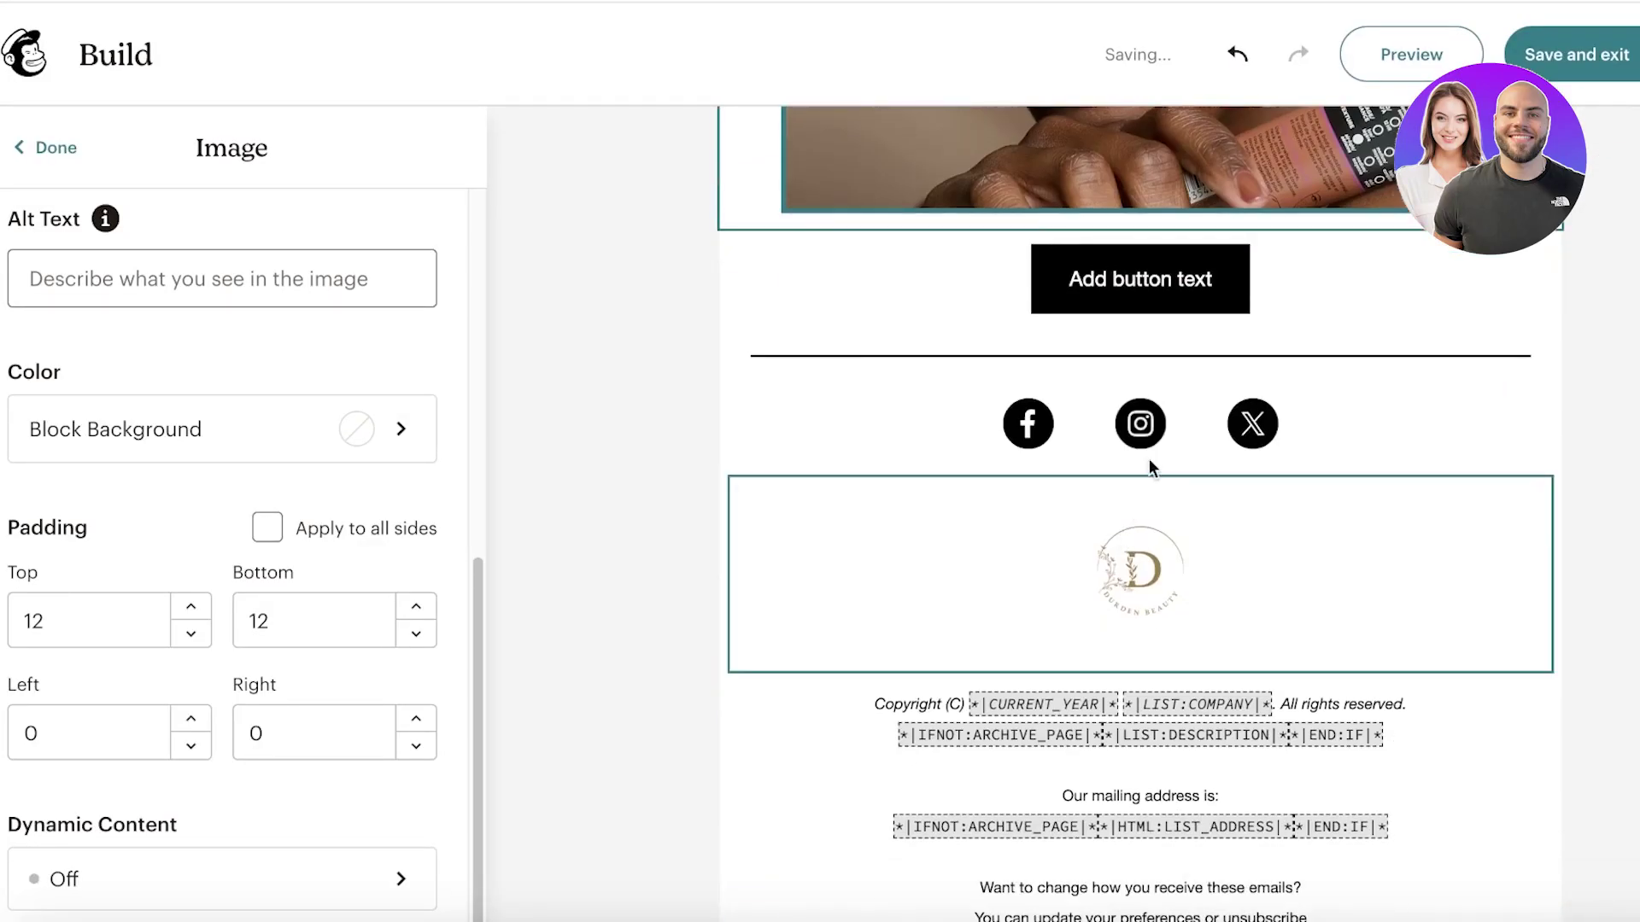
left_click(1230, 376)
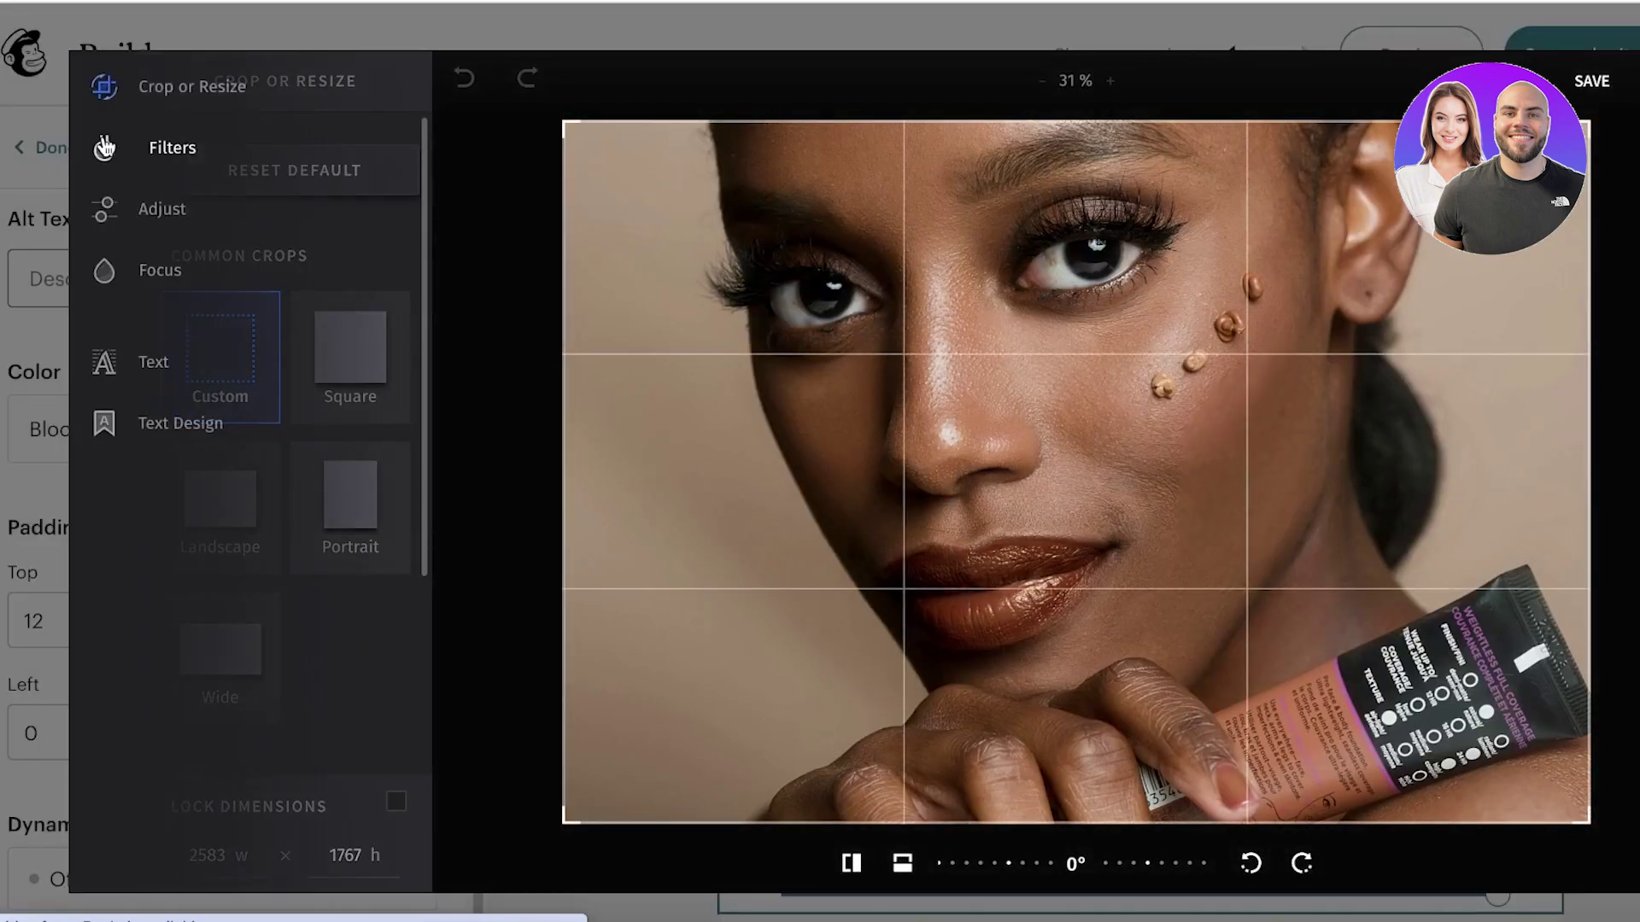
Step: Preview the photo filters, including the DuoTone variants, and save the photo without applying one
left_click(104, 147)
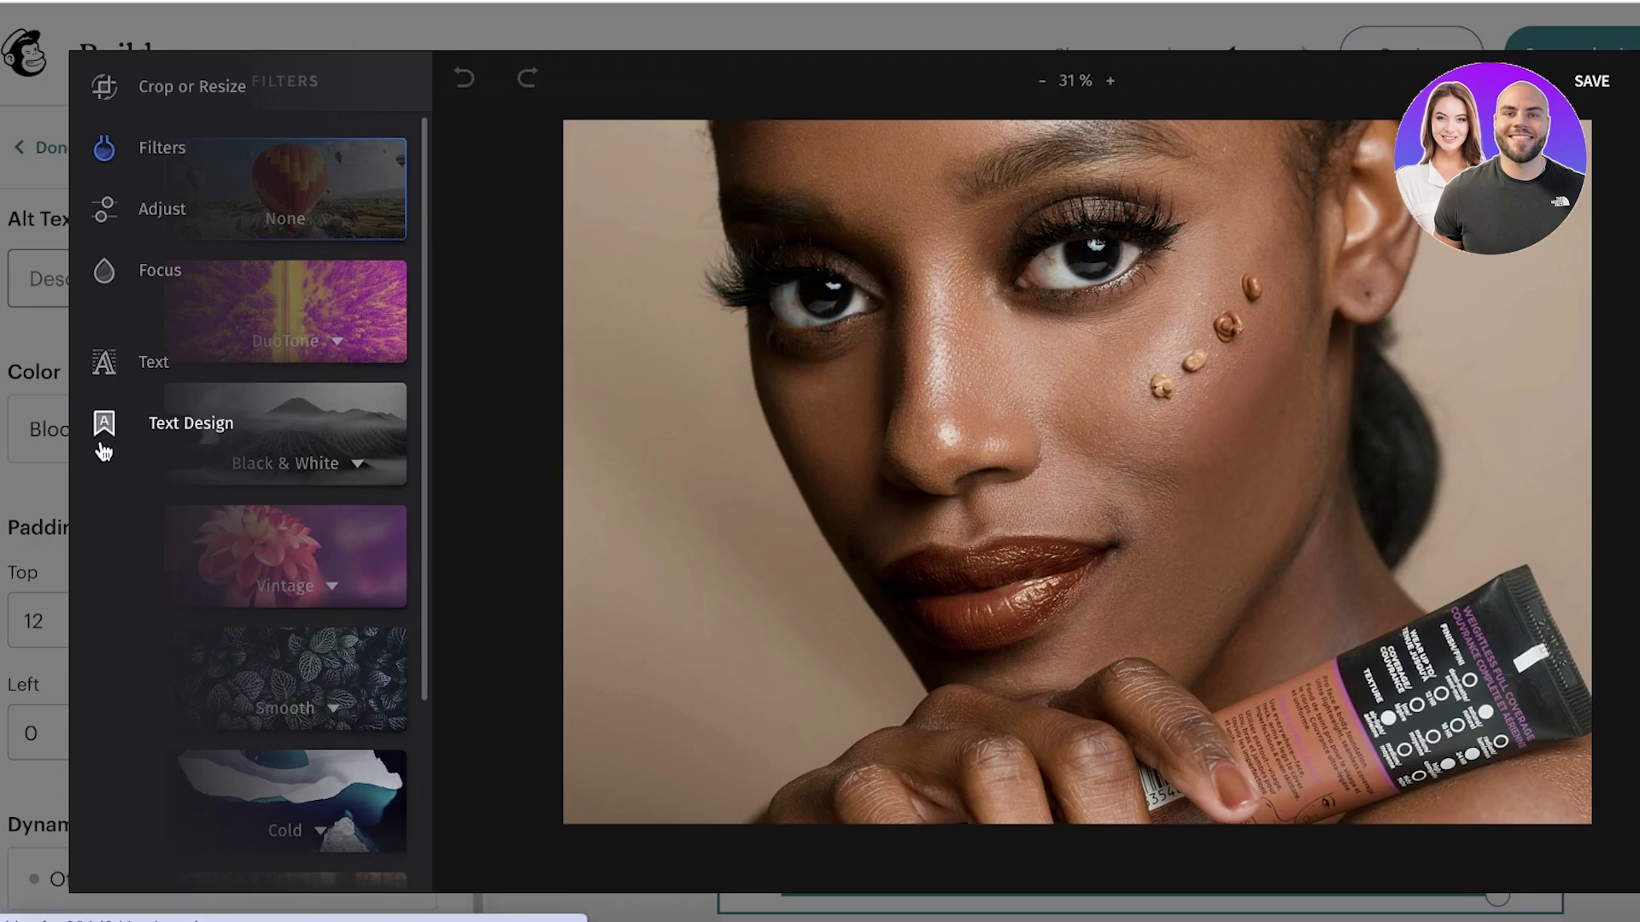
left_click(383, 324)
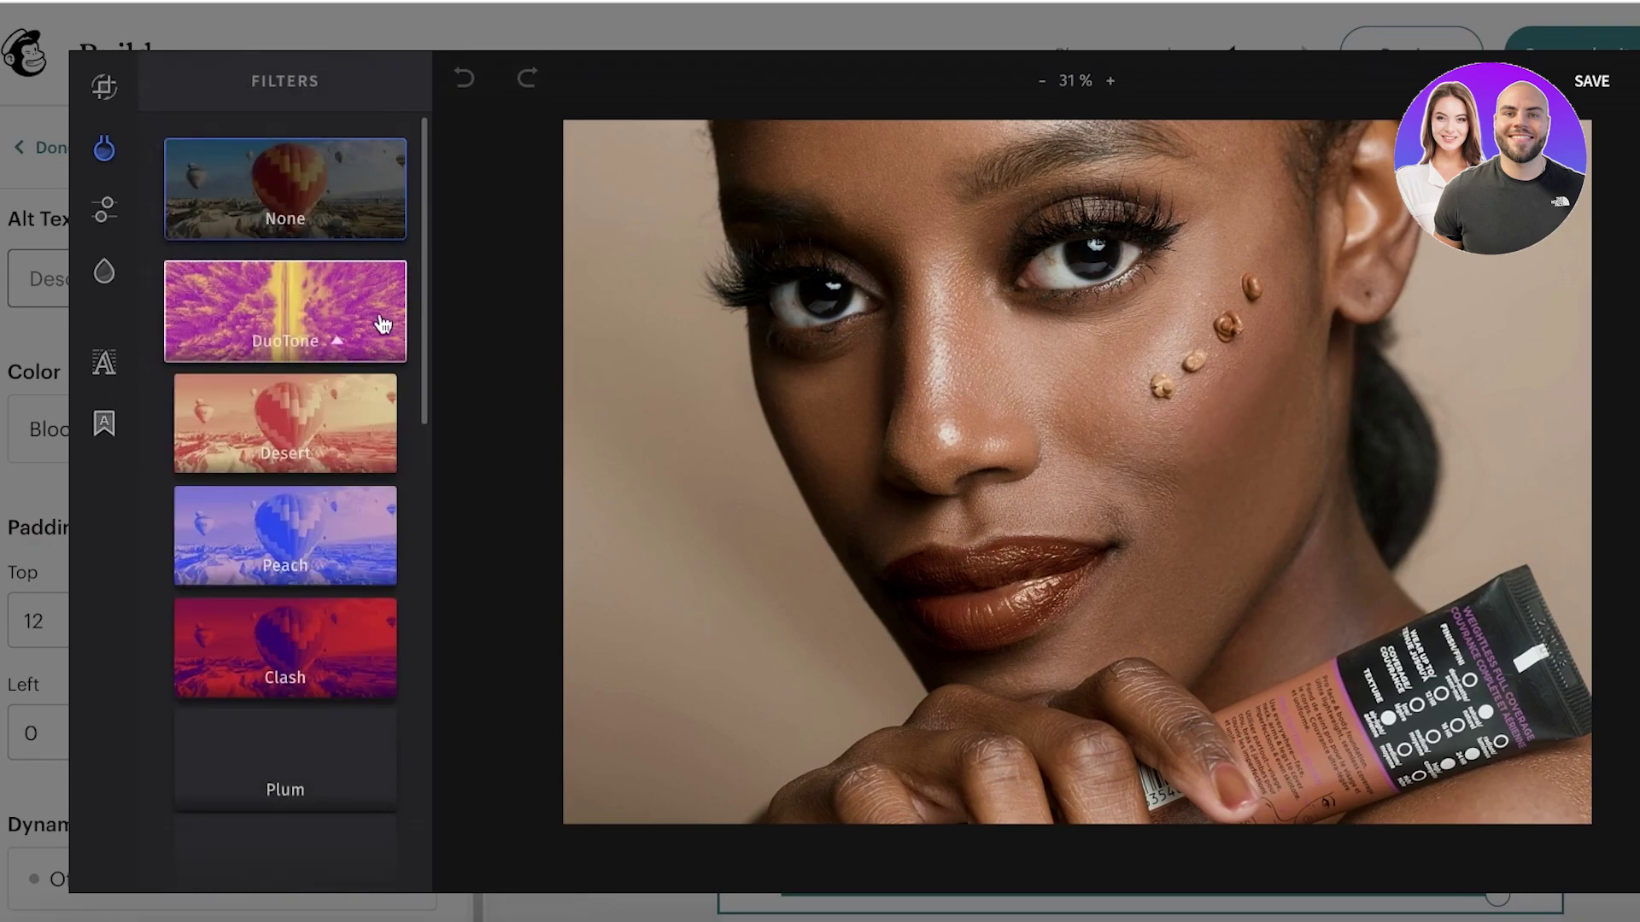
left_click(381, 323)
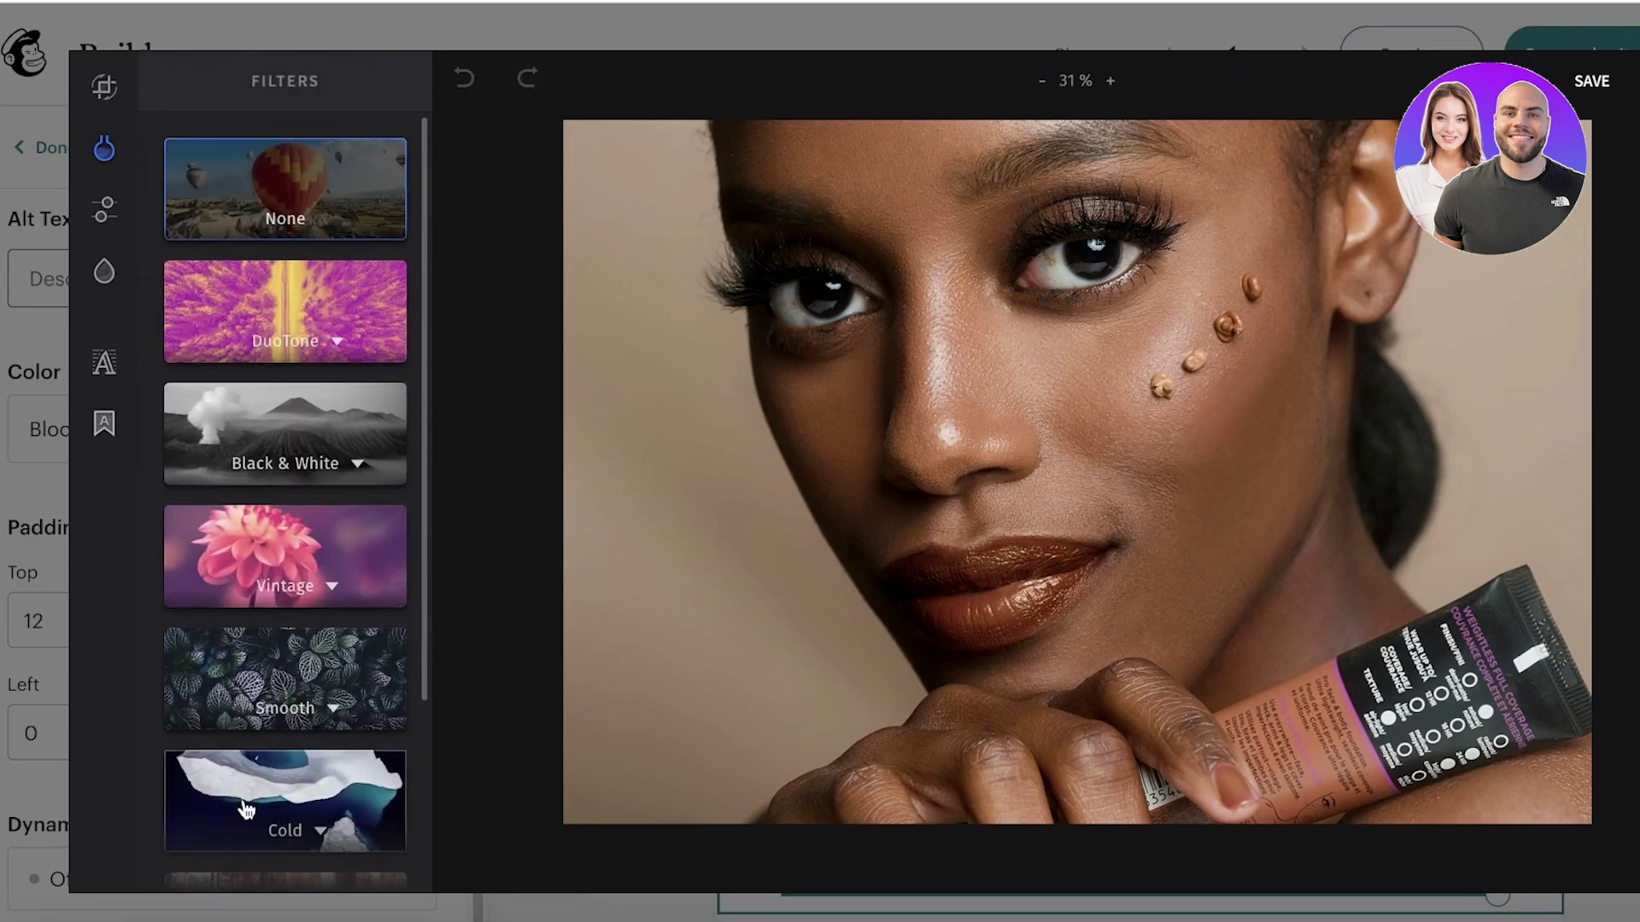
scroll(245, 804, "down", 1)
left_click(1593, 83)
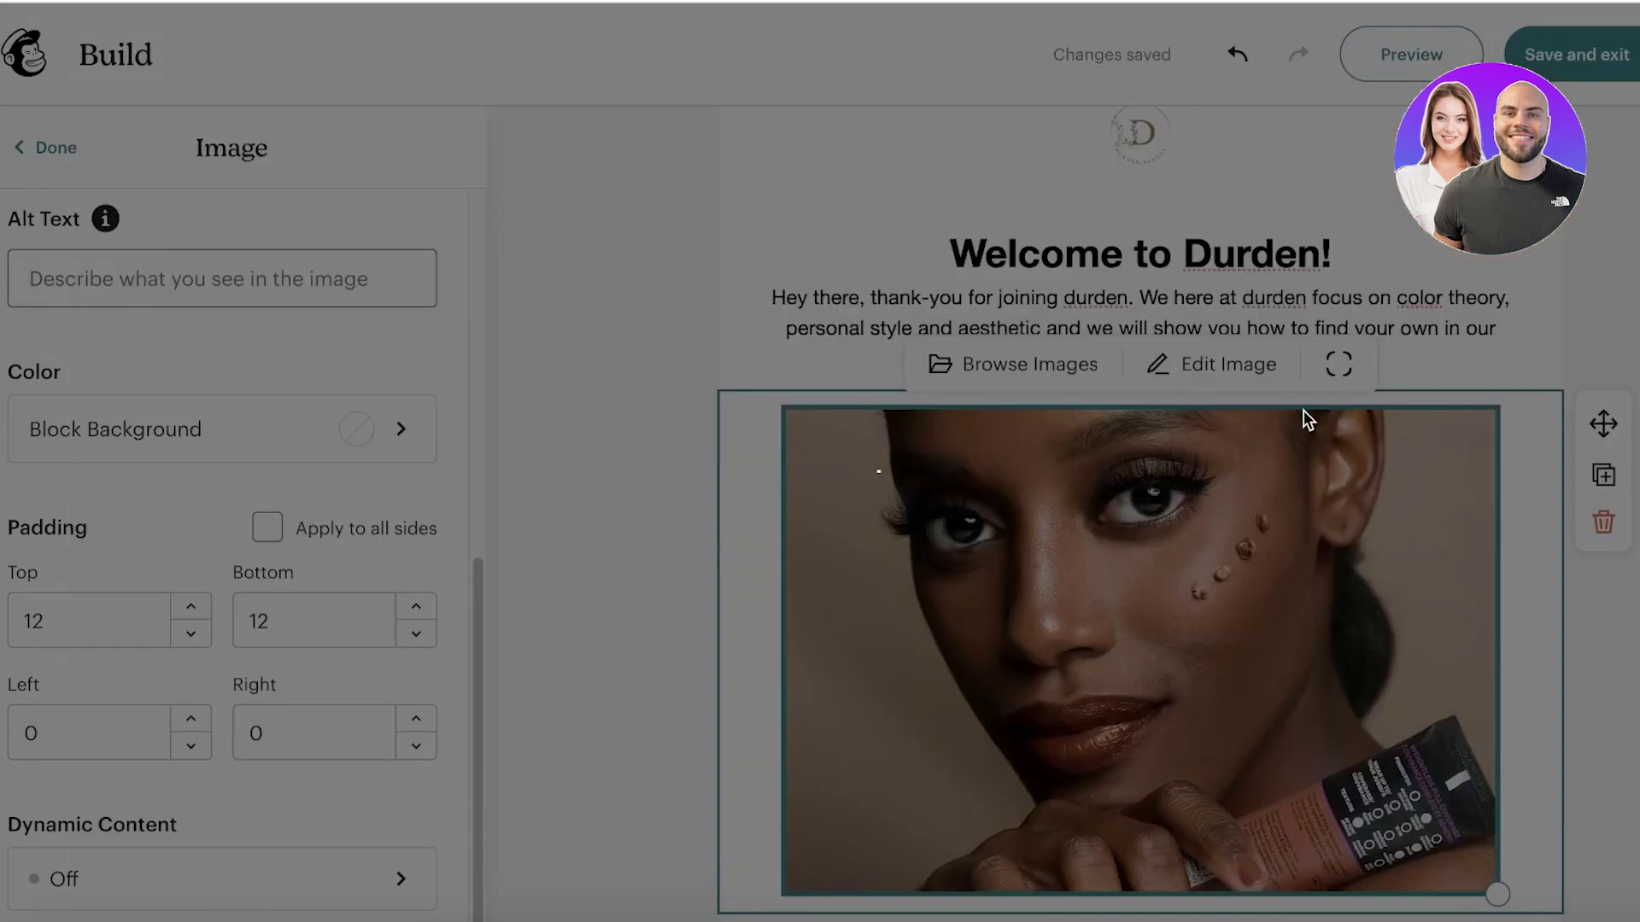
scroll(1303, 409, "down", 4)
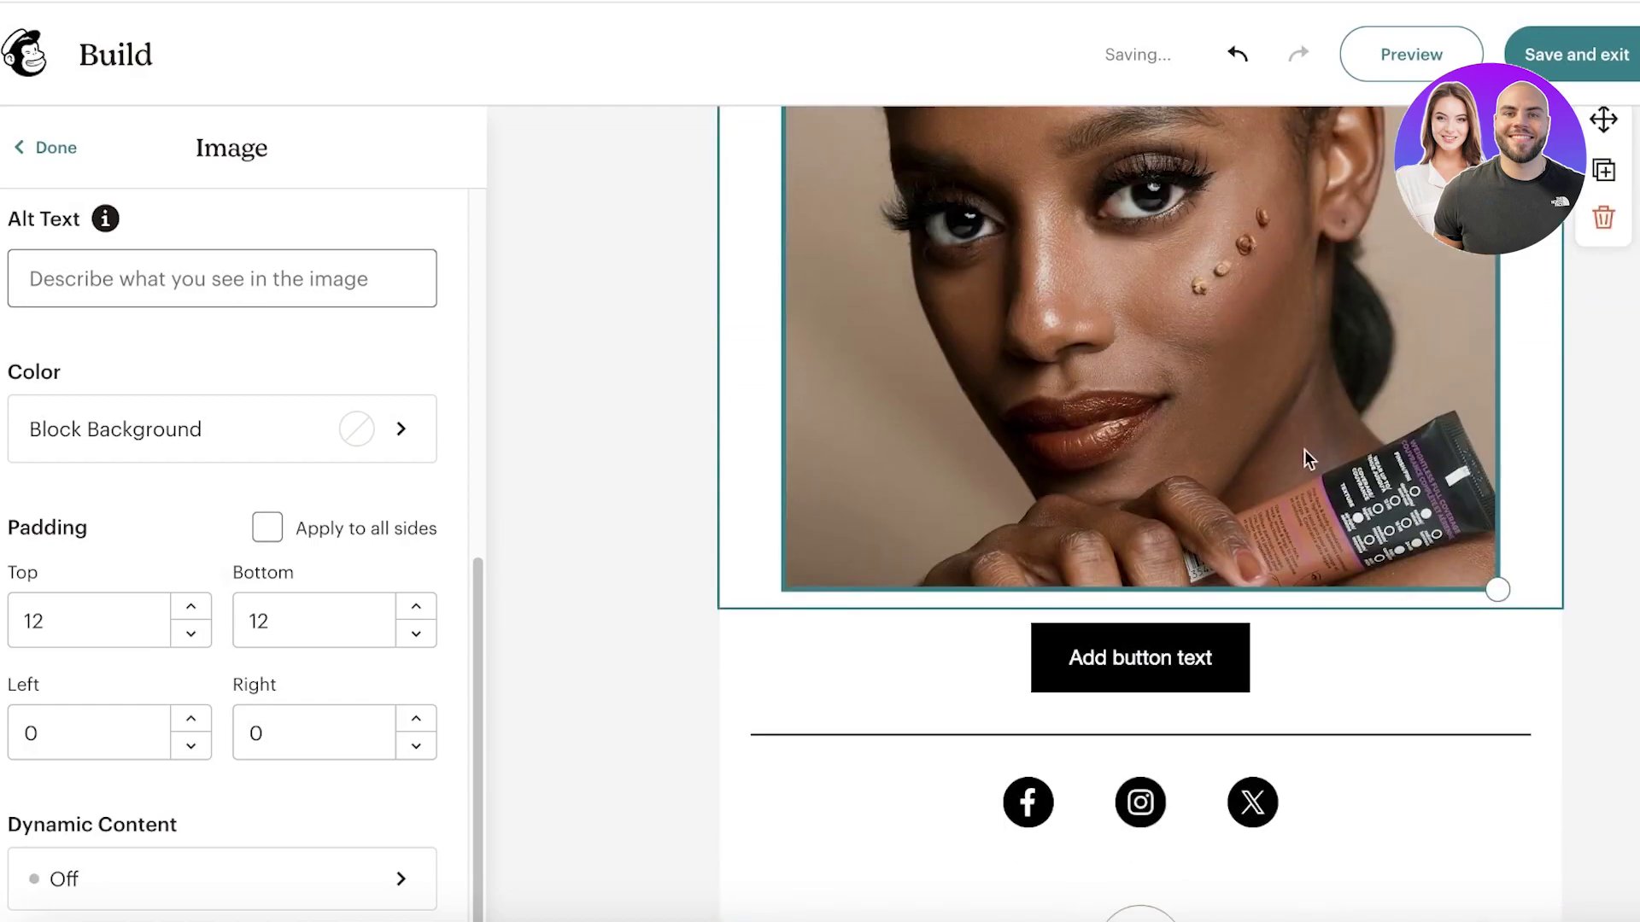
Step: Relabel the call-to-action button 'Shop Now' and move to its web link address field
left_click(1183, 674)
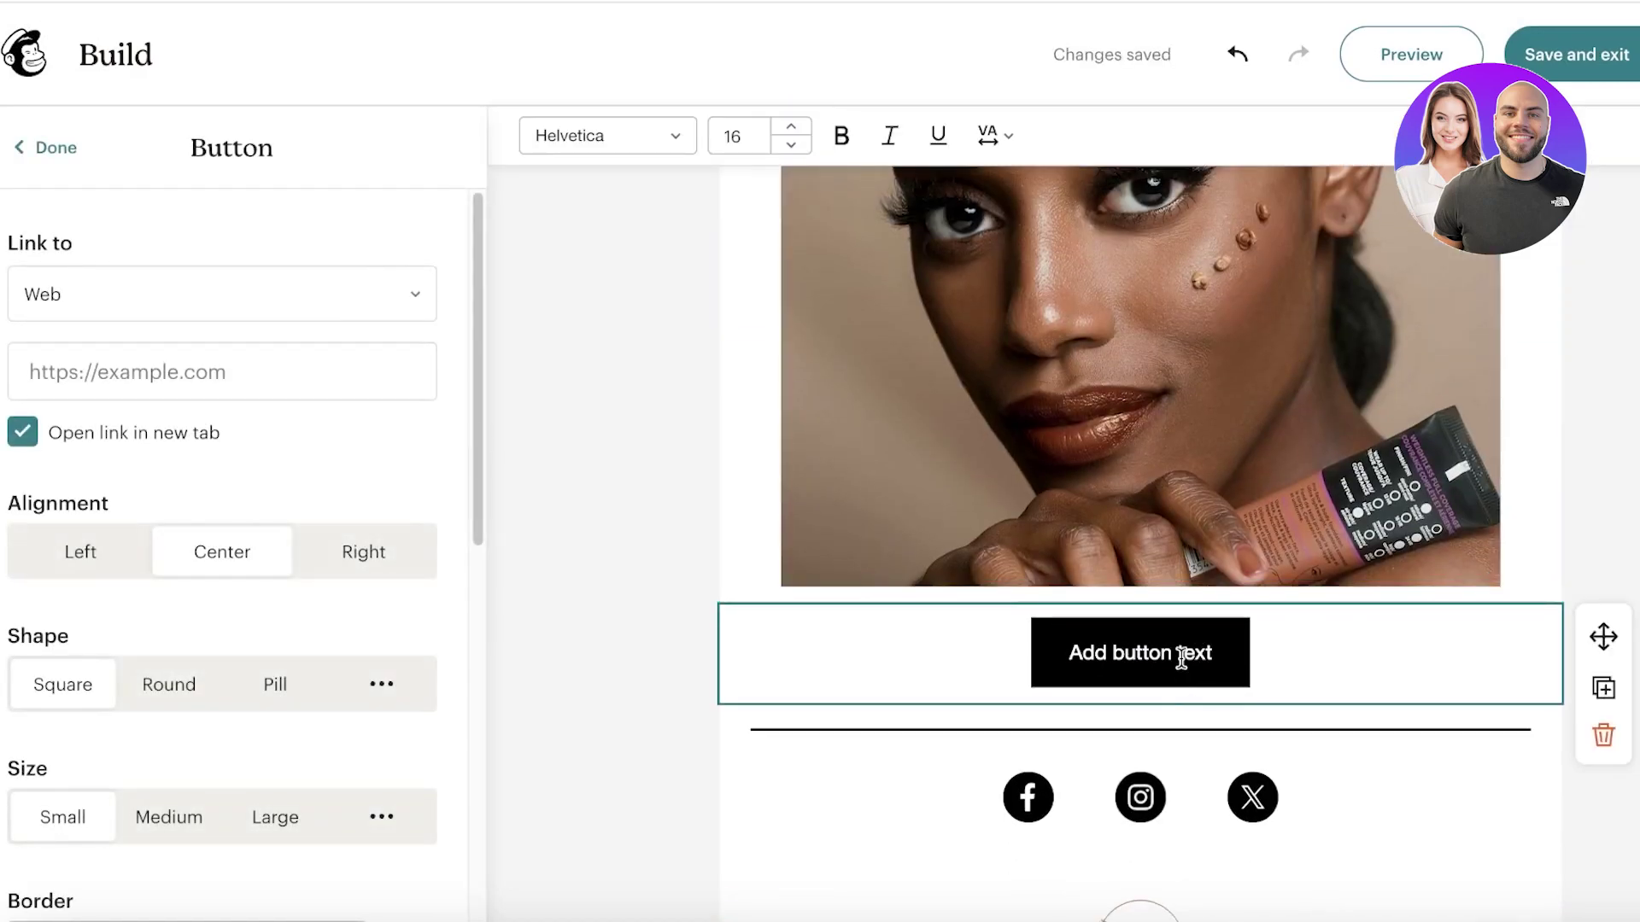
triple_click(1182, 657)
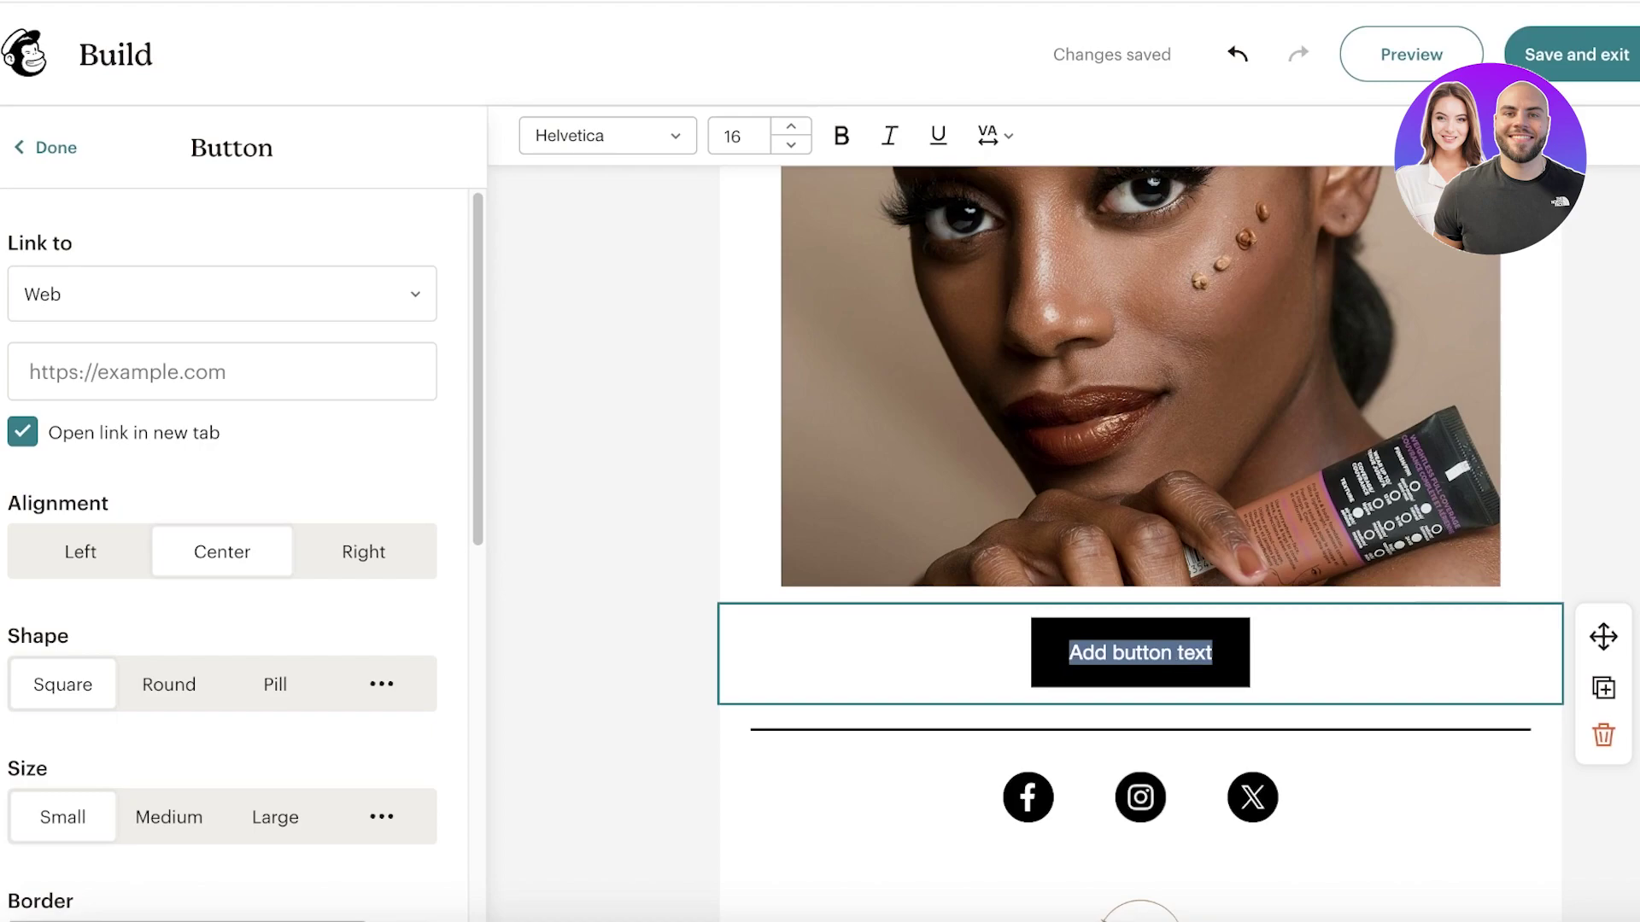
type("Sh")
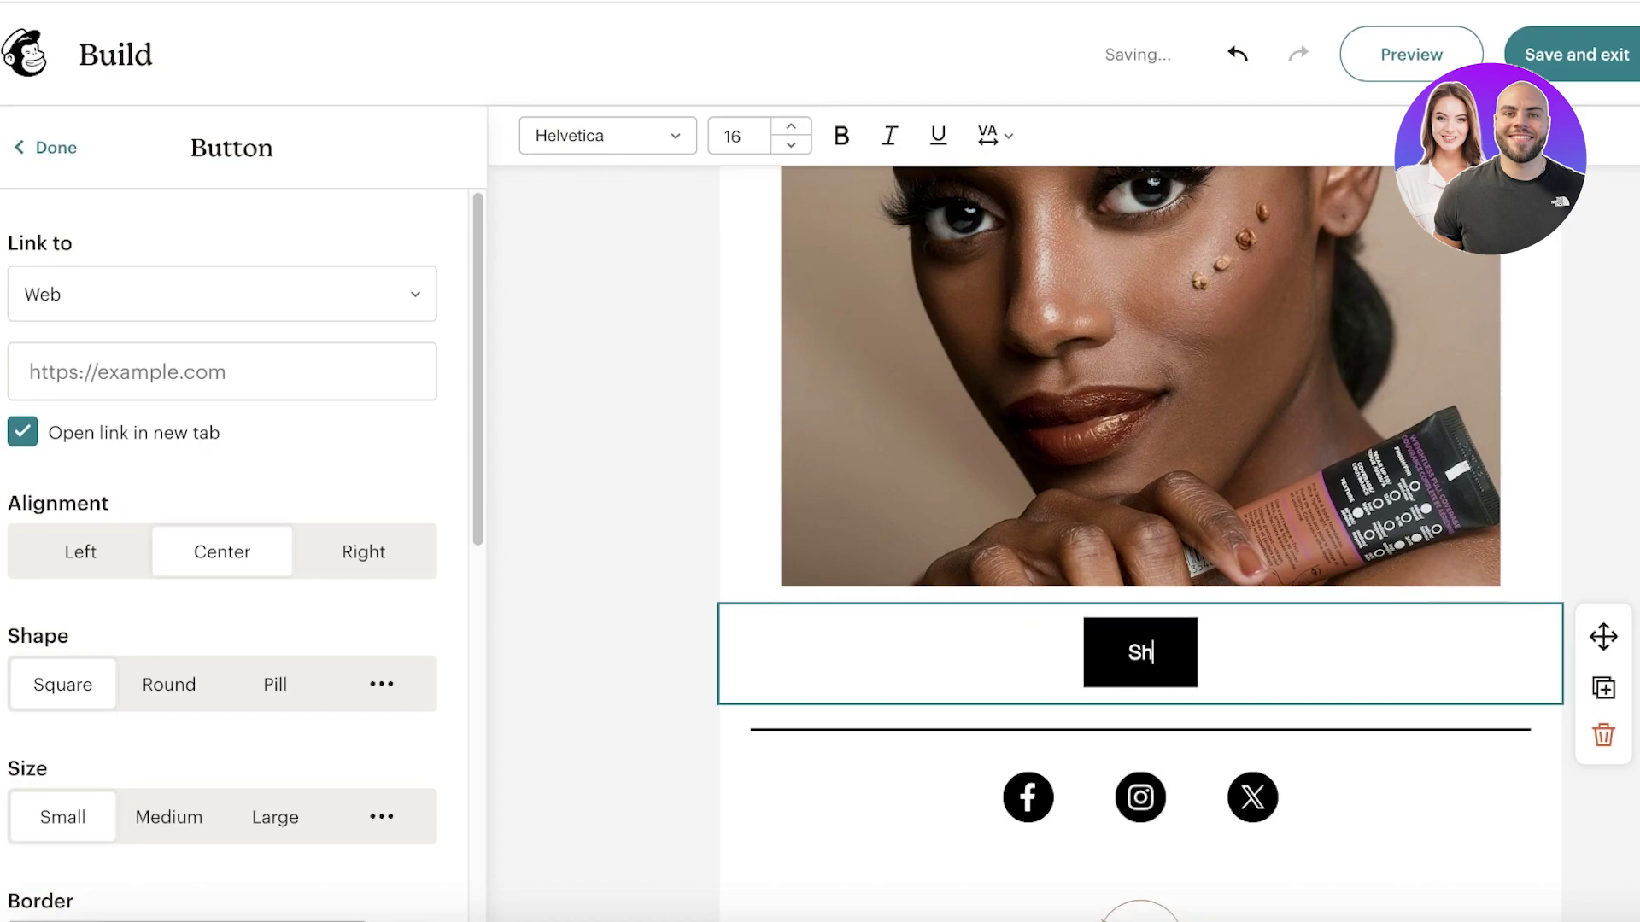
type("op Mo")
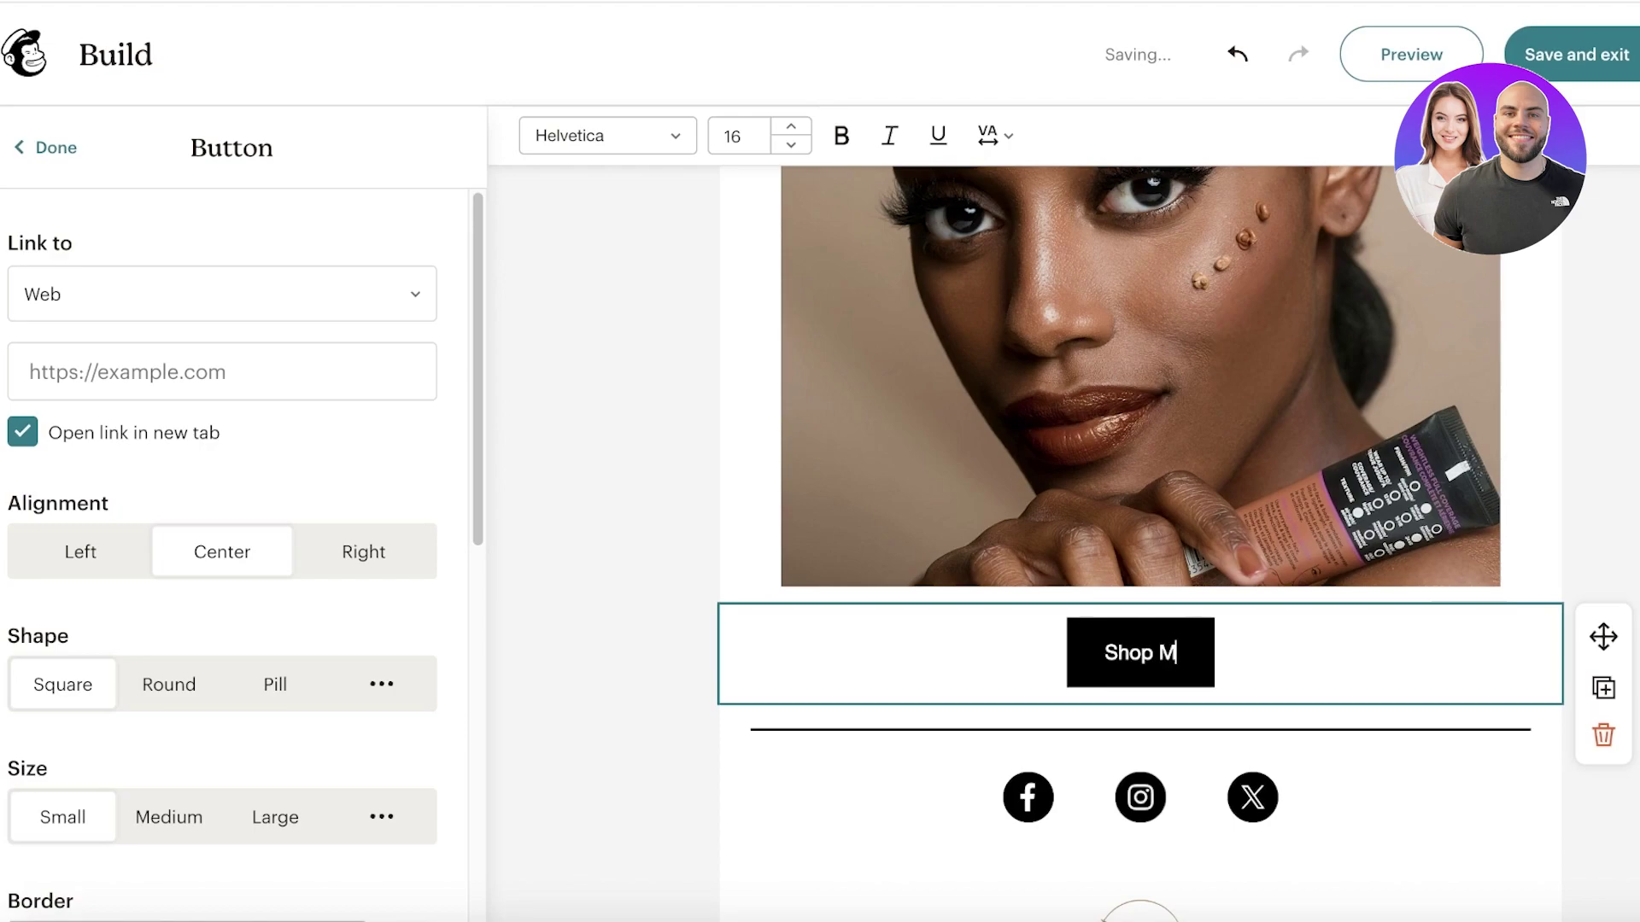
key("BackSpace")
key("BackSpace")
type("Now")
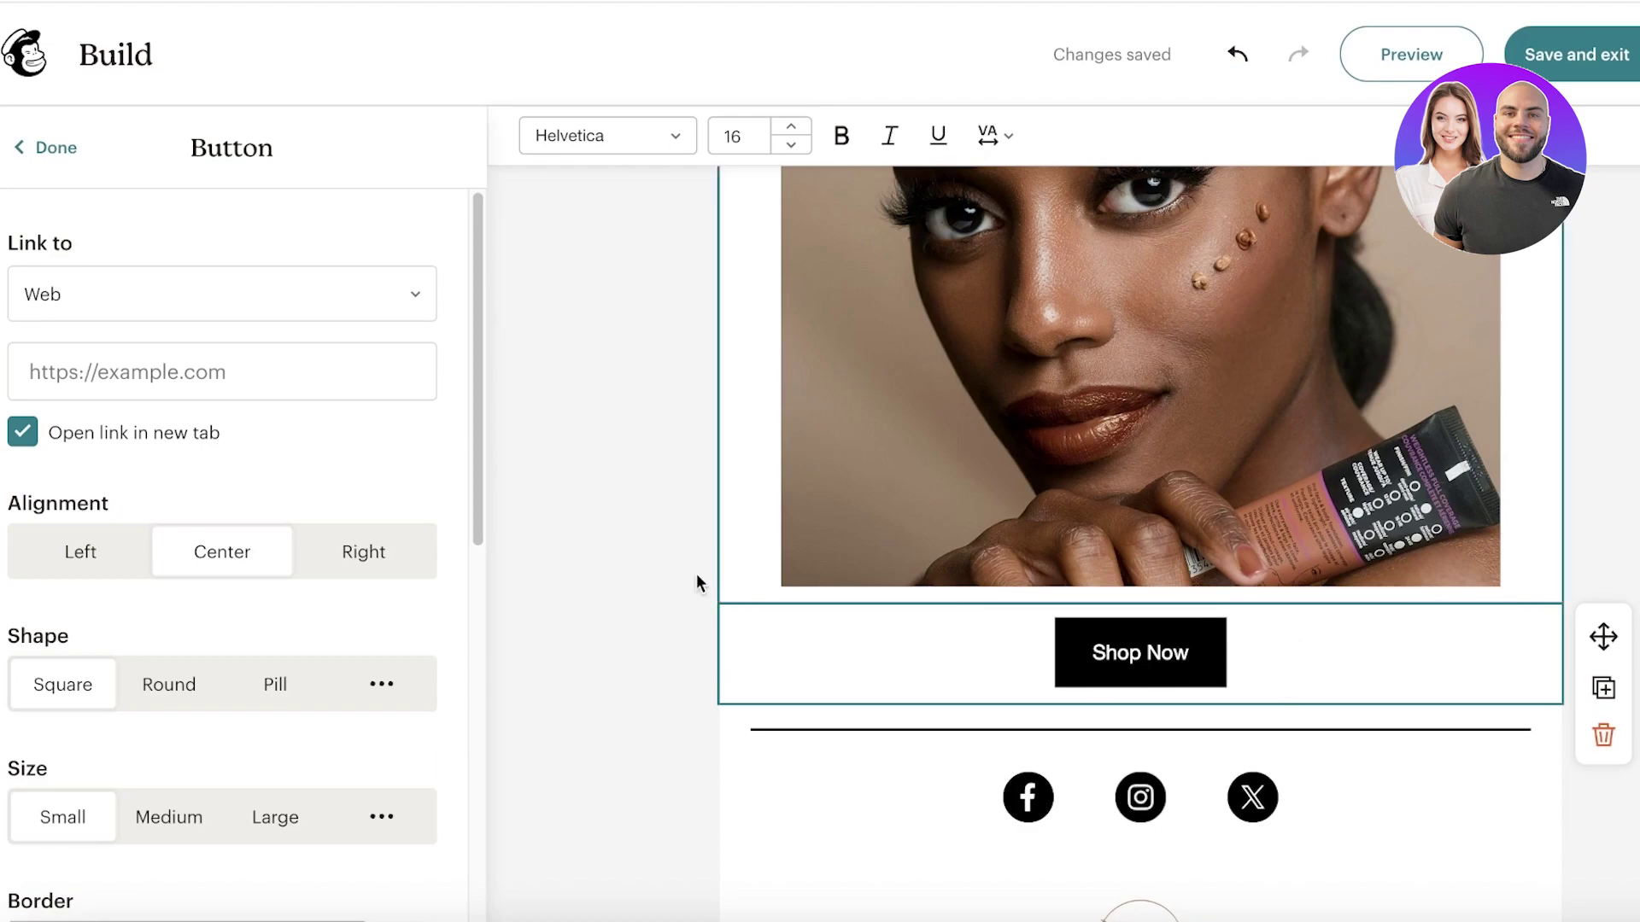
left_click(295, 372)
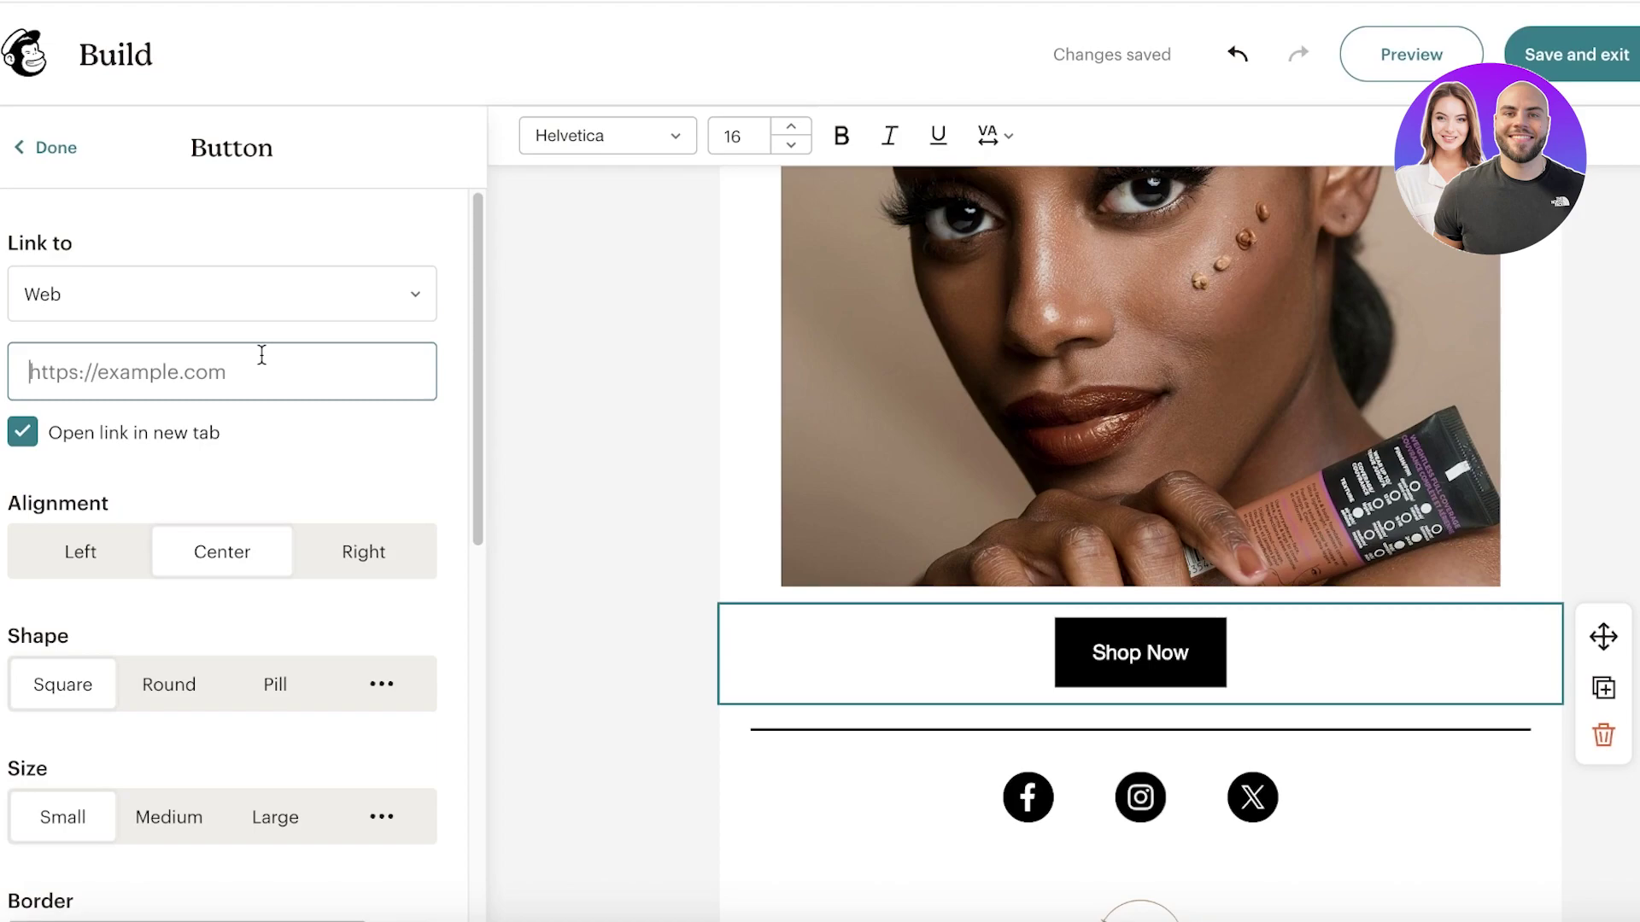
scroll(1179, 520, "down", 3)
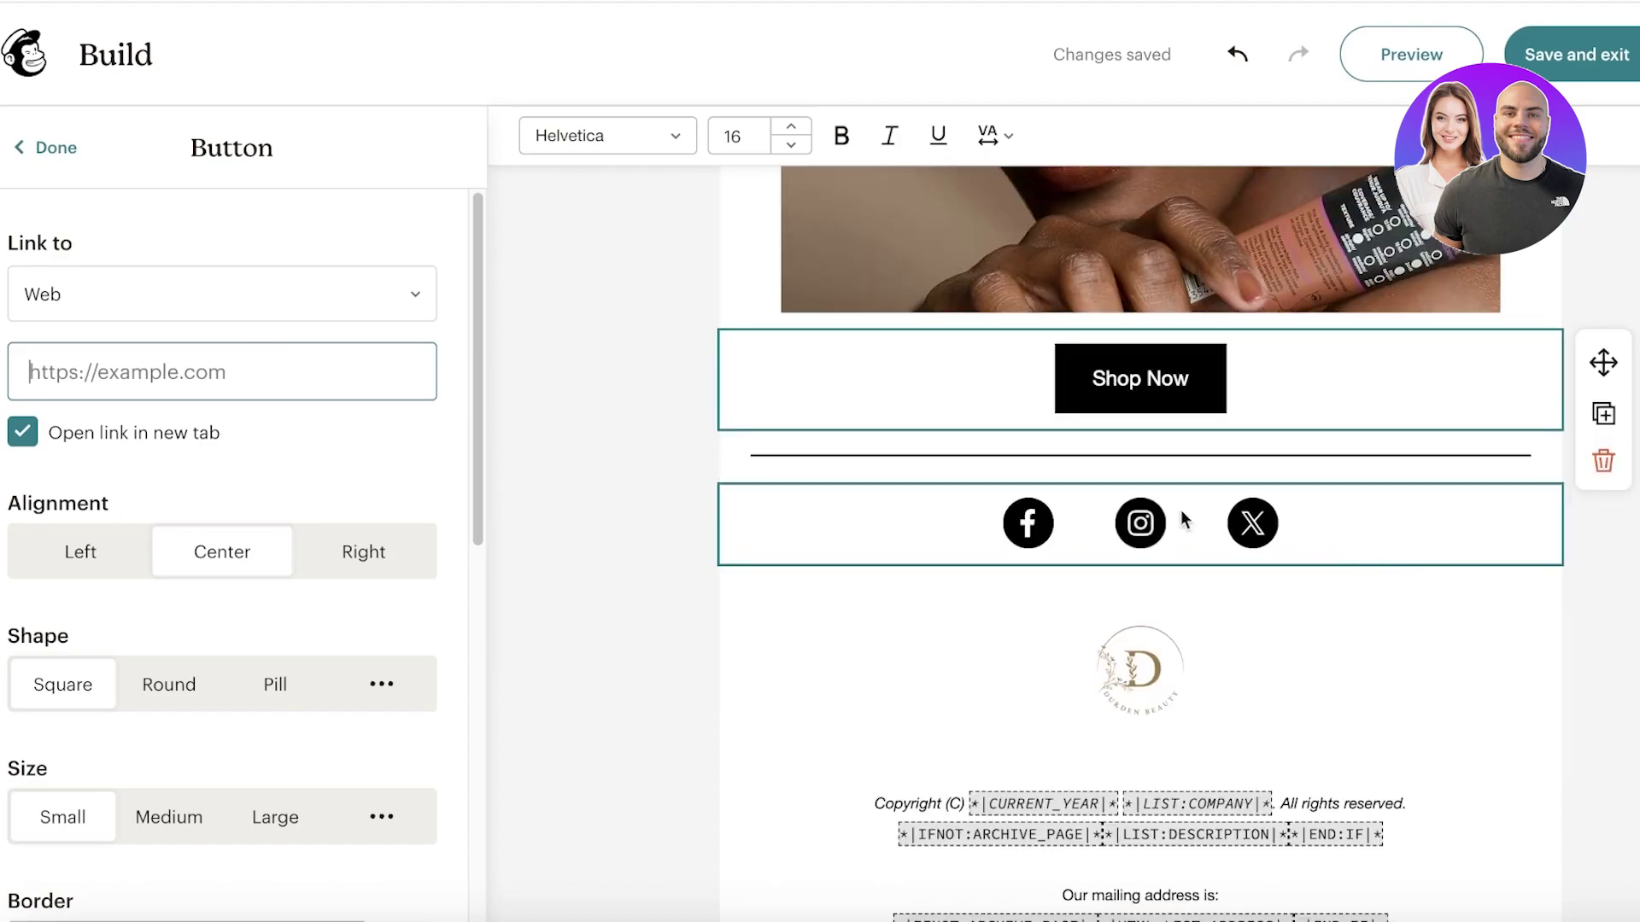
Step: Try the outlined and plain social icon styles, keeping the solid circular icons
left_click(1041, 502)
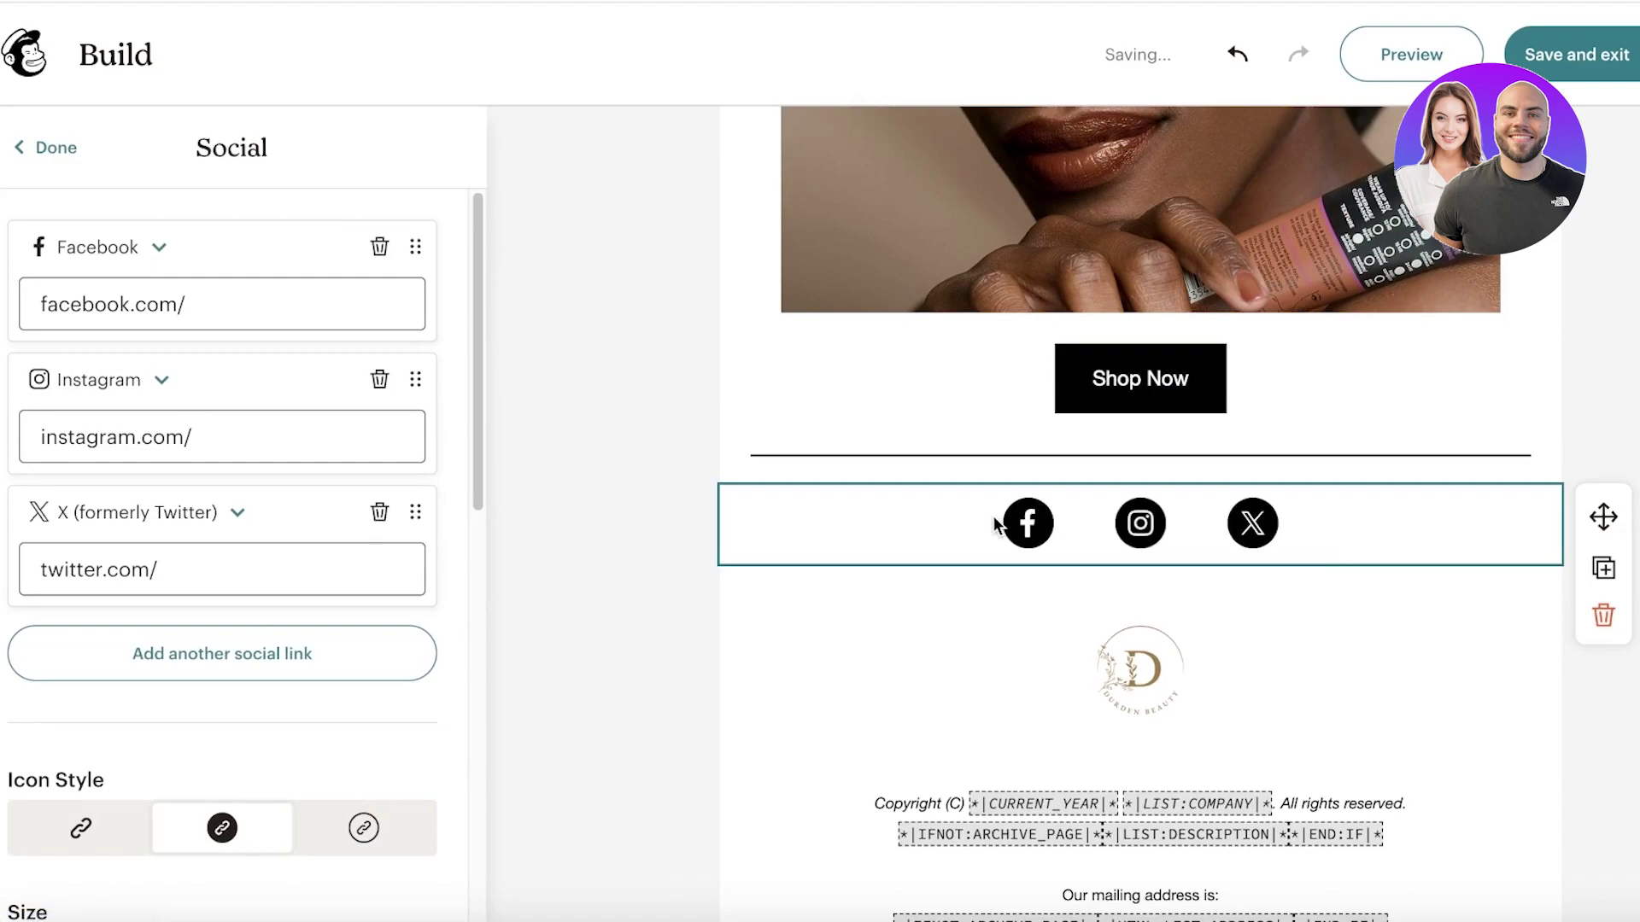
scroll(238, 447, "down", 1)
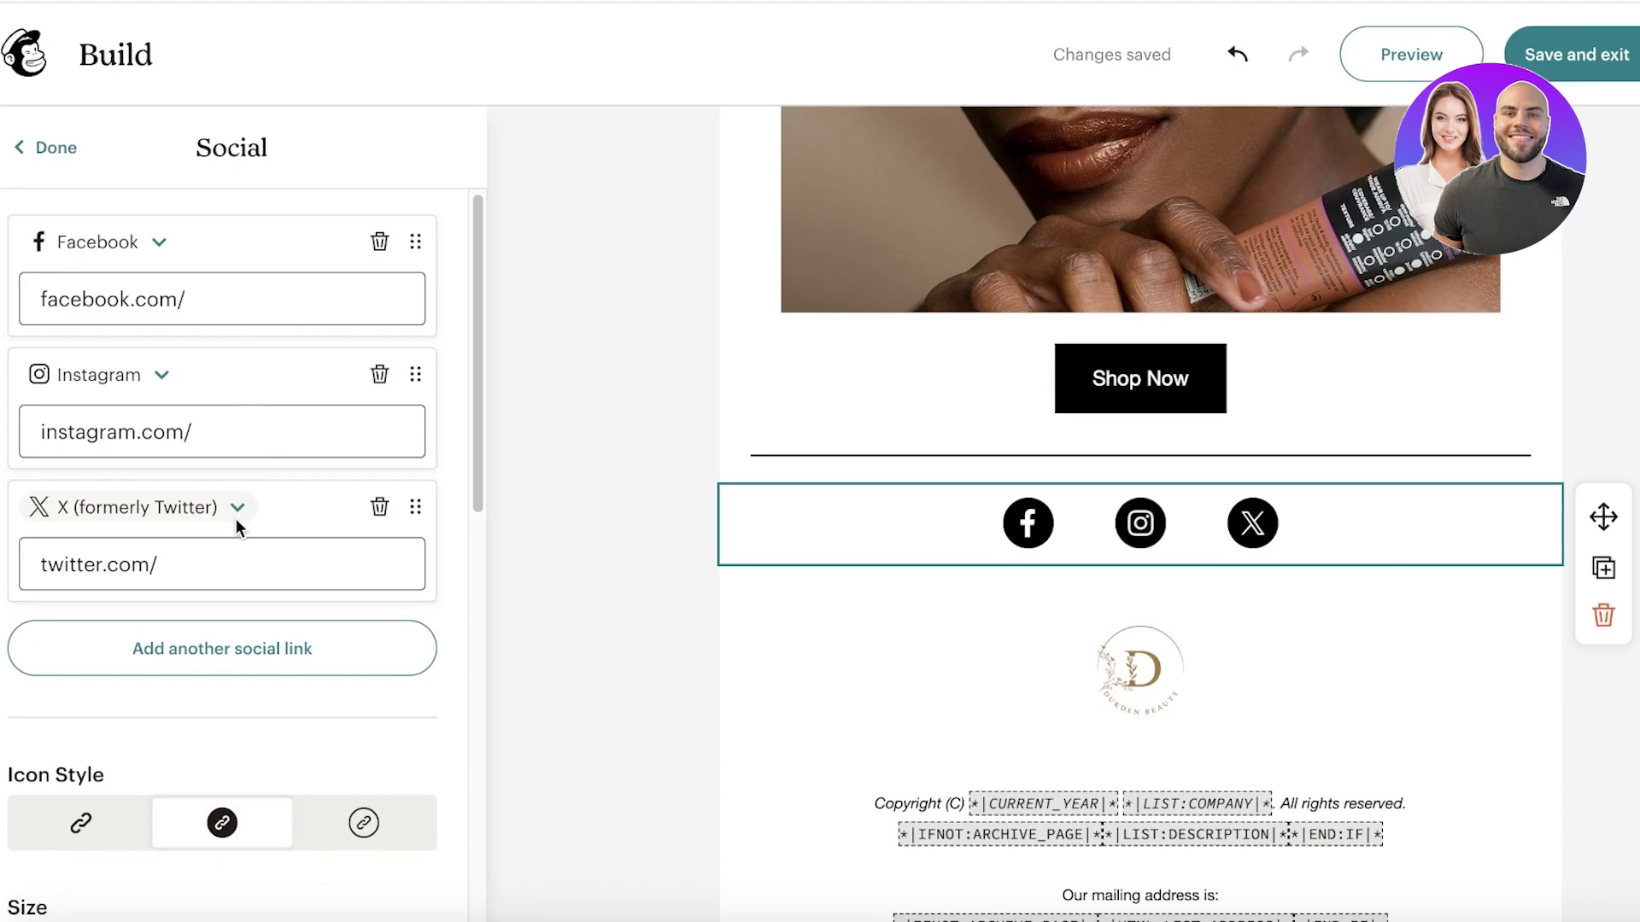
scroll(235, 519, "down", 5)
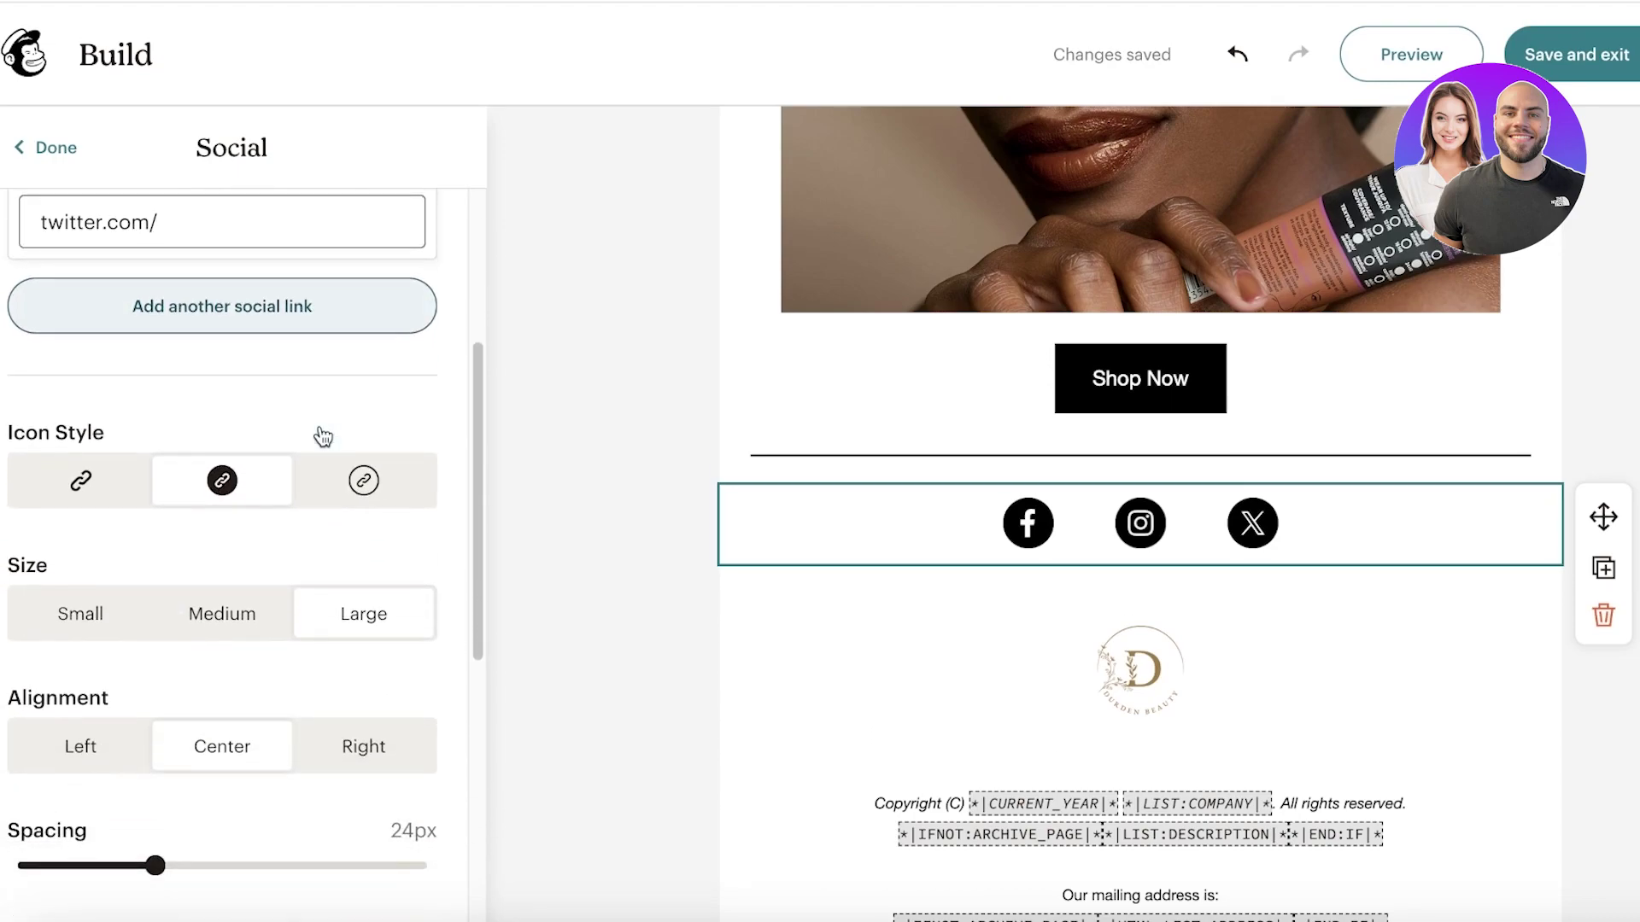
left_click(355, 493)
left_click(247, 493)
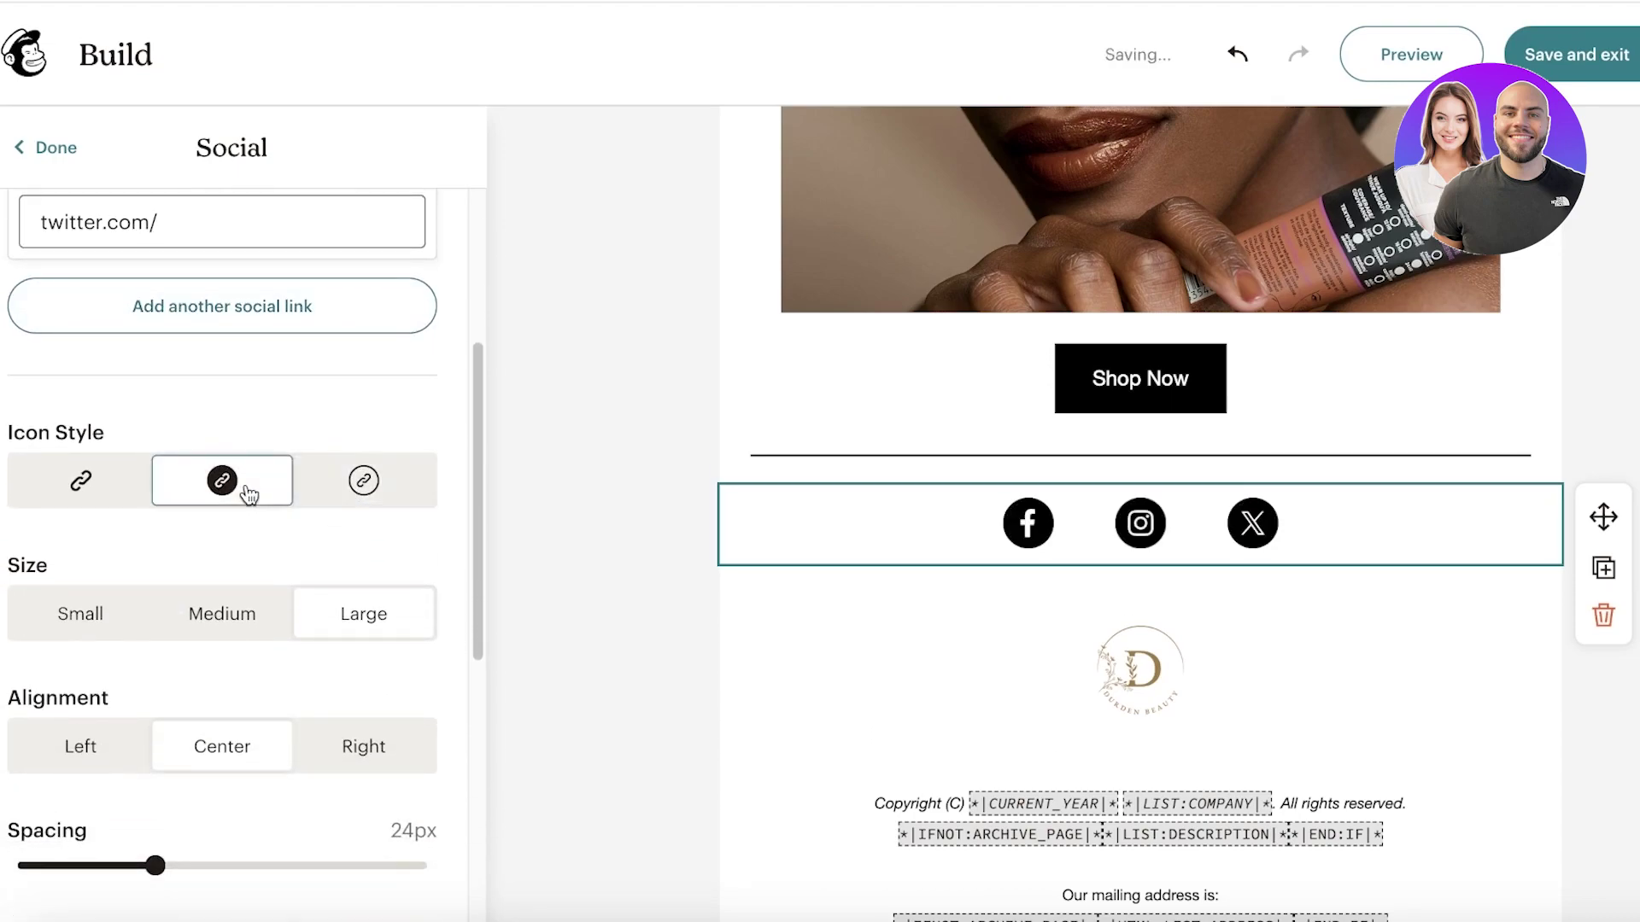
left_click(103, 487)
left_click(161, 489)
Step: Reduce the social icon spacing from 24px to 18px
scroll(45, 588, "down", 4)
left_click_drag(150, 559, 108, 543)
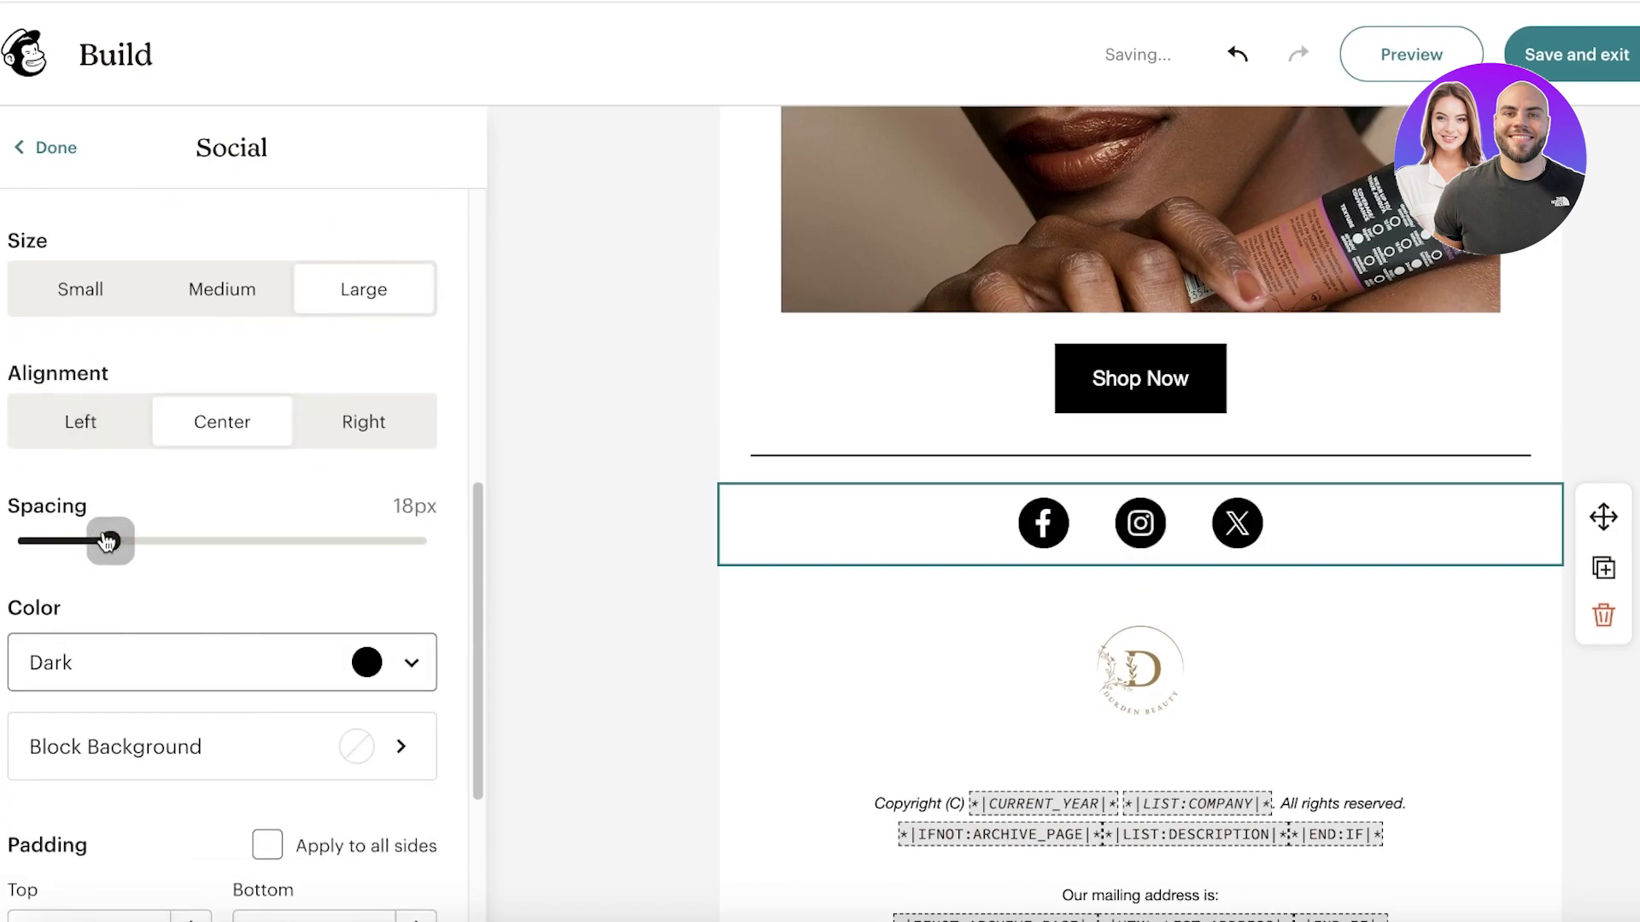
scroll(124, 598, "down", 1)
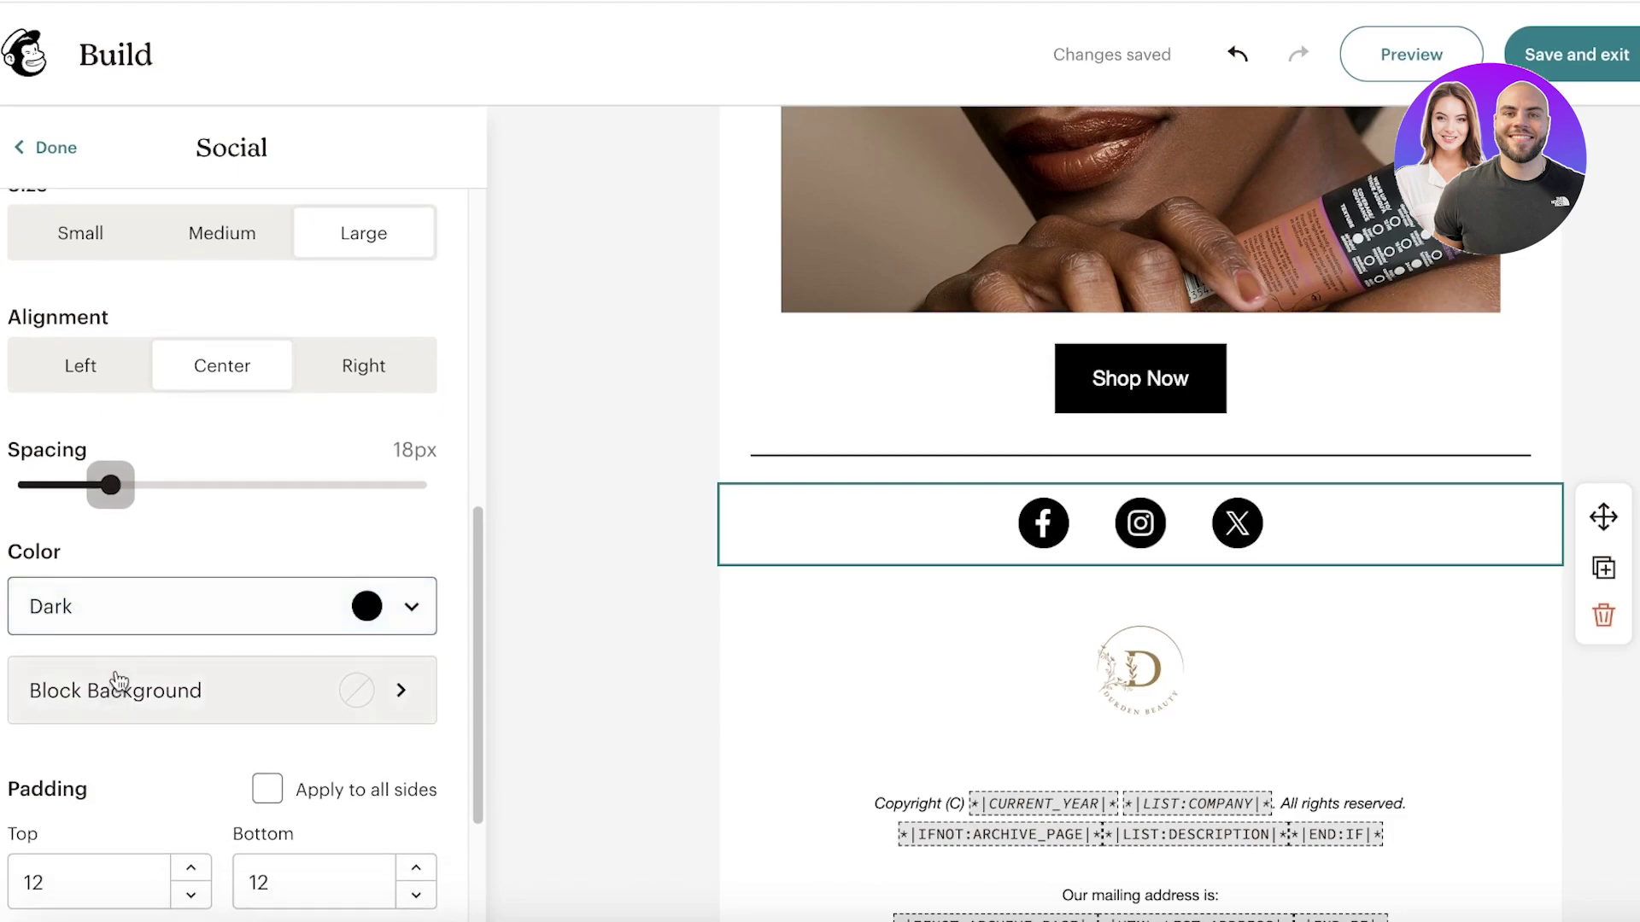
scroll(326, 666, "down", 3)
Step: Replace the footer's year and company placeholders with 2023 and 'Durden' in the copyright line
left_click(941, 602)
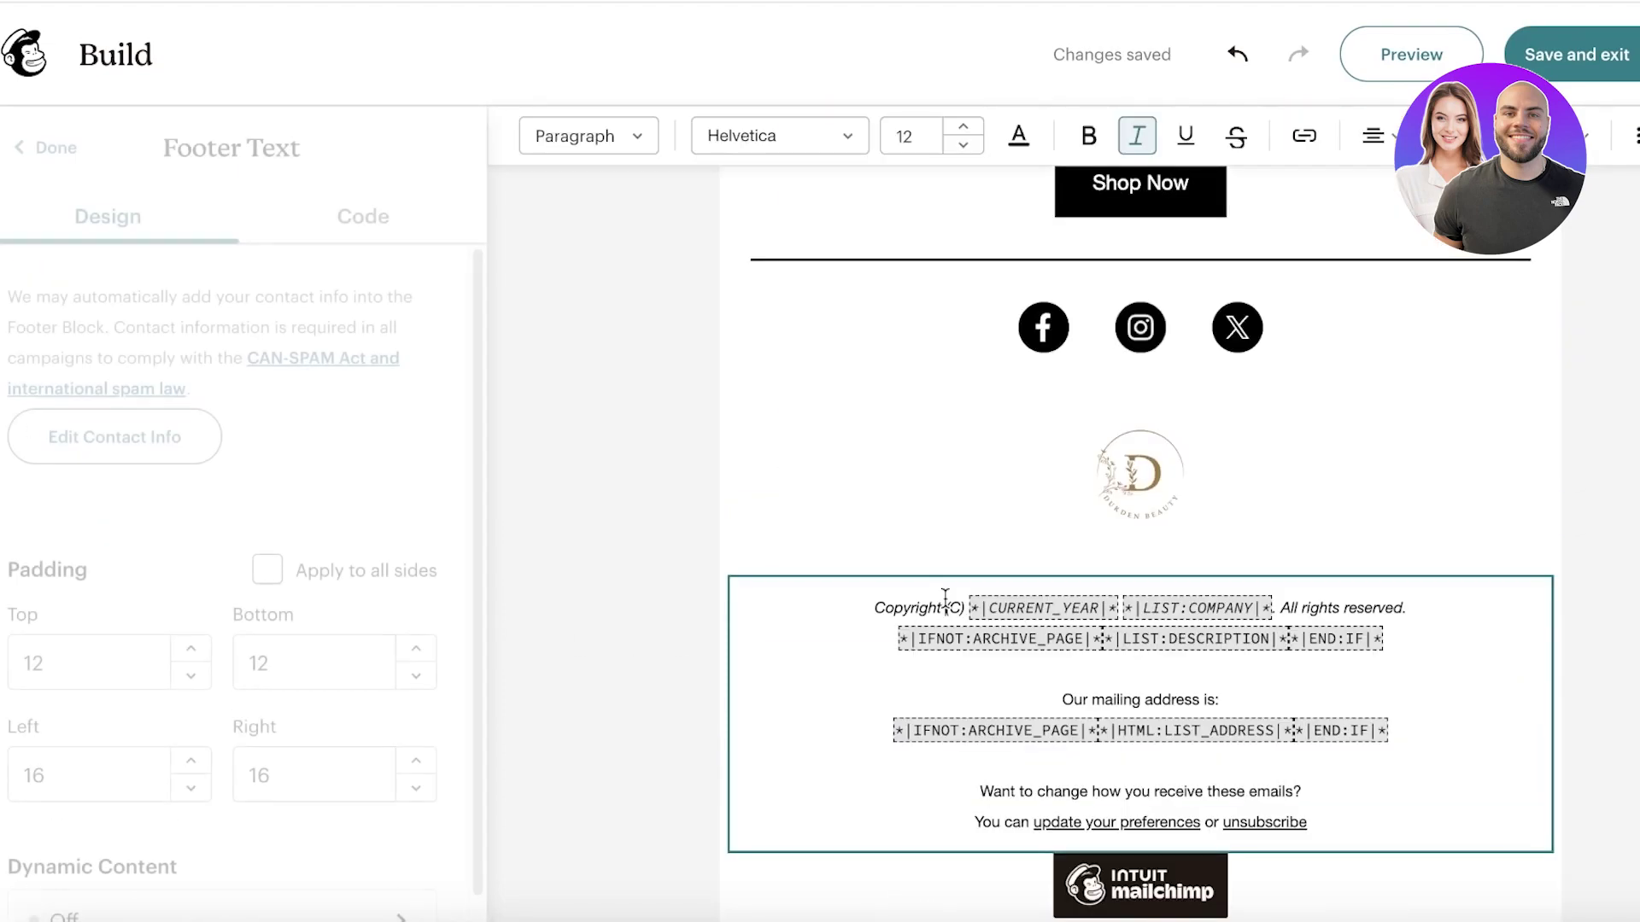
left_click_drag(826, 615, 1510, 779)
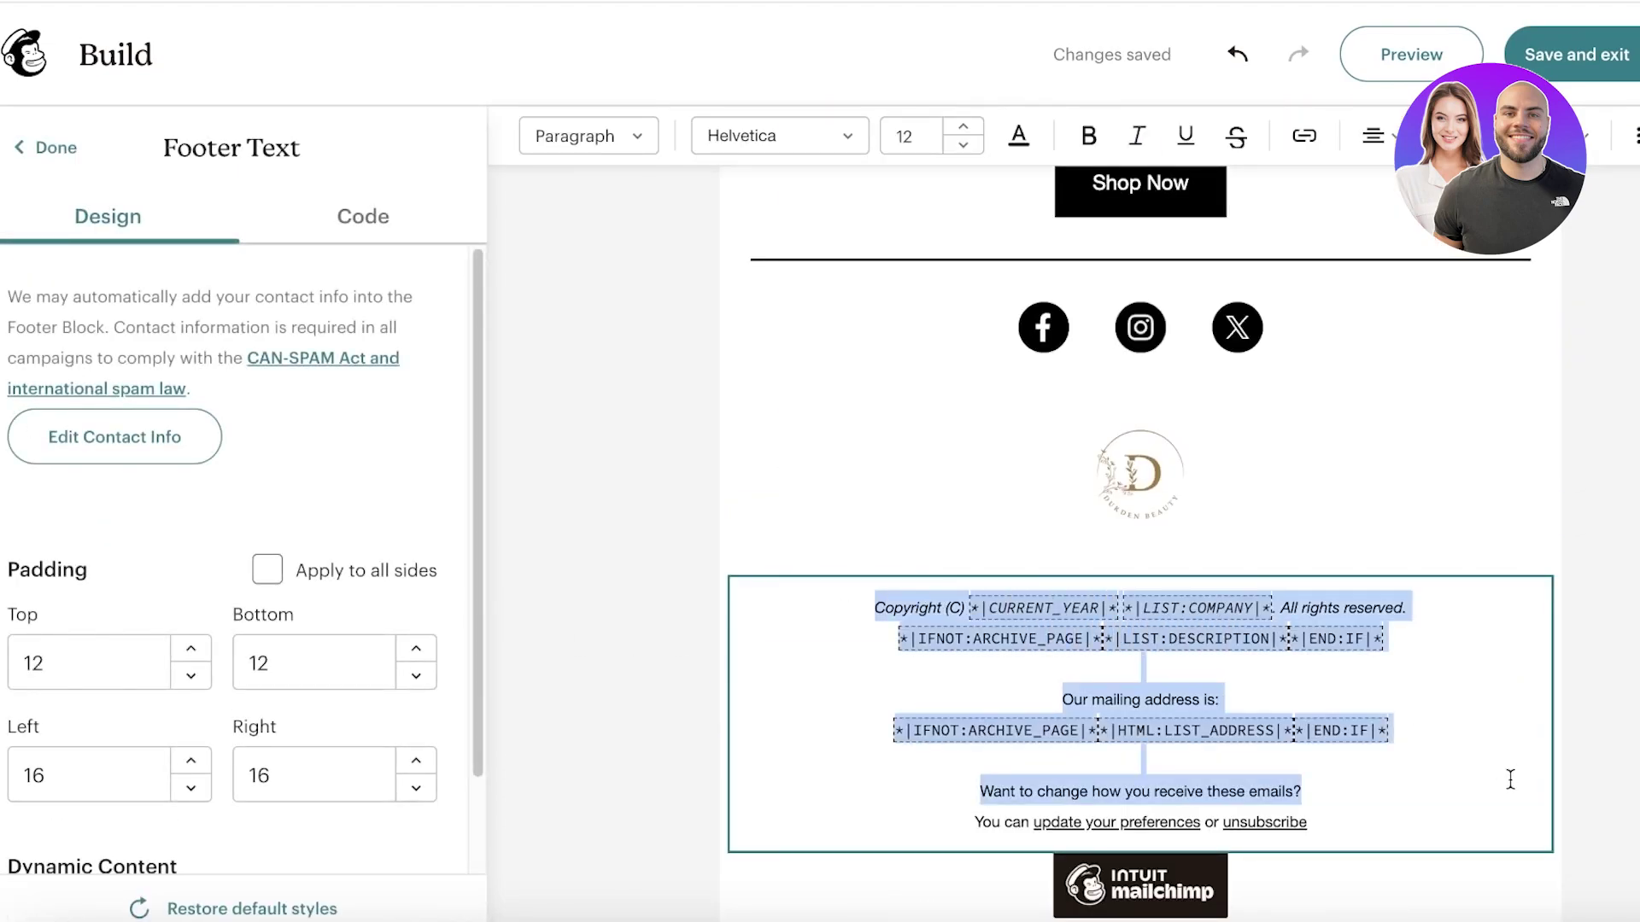
left_click(1494, 757)
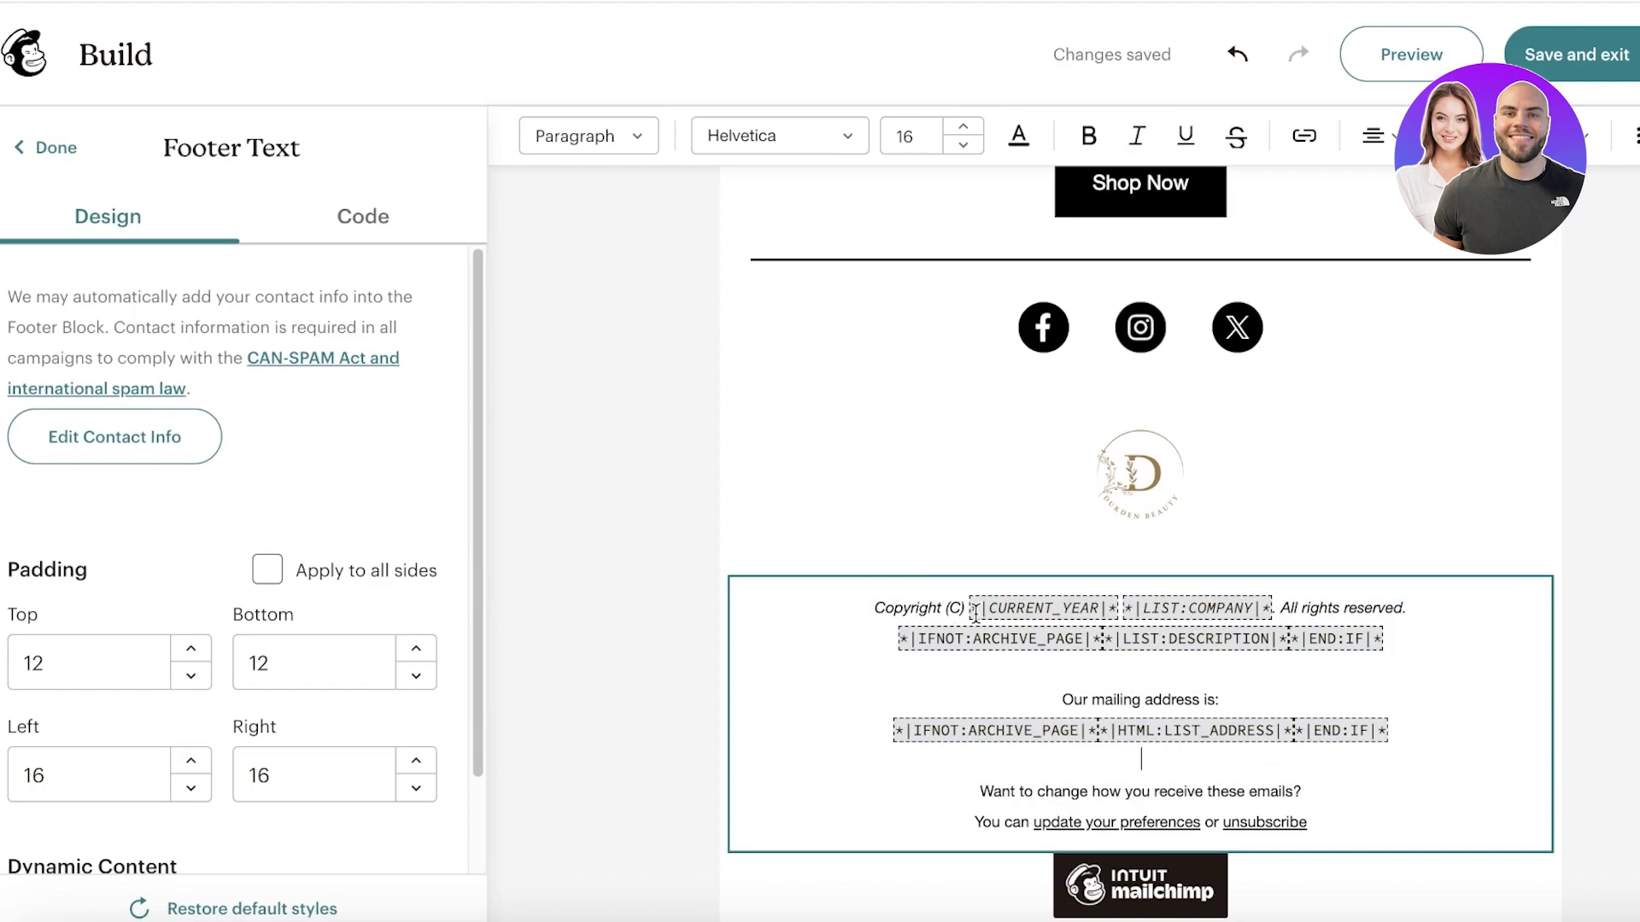
left_click_drag(975, 608, 997, 594)
left_click(1098, 608)
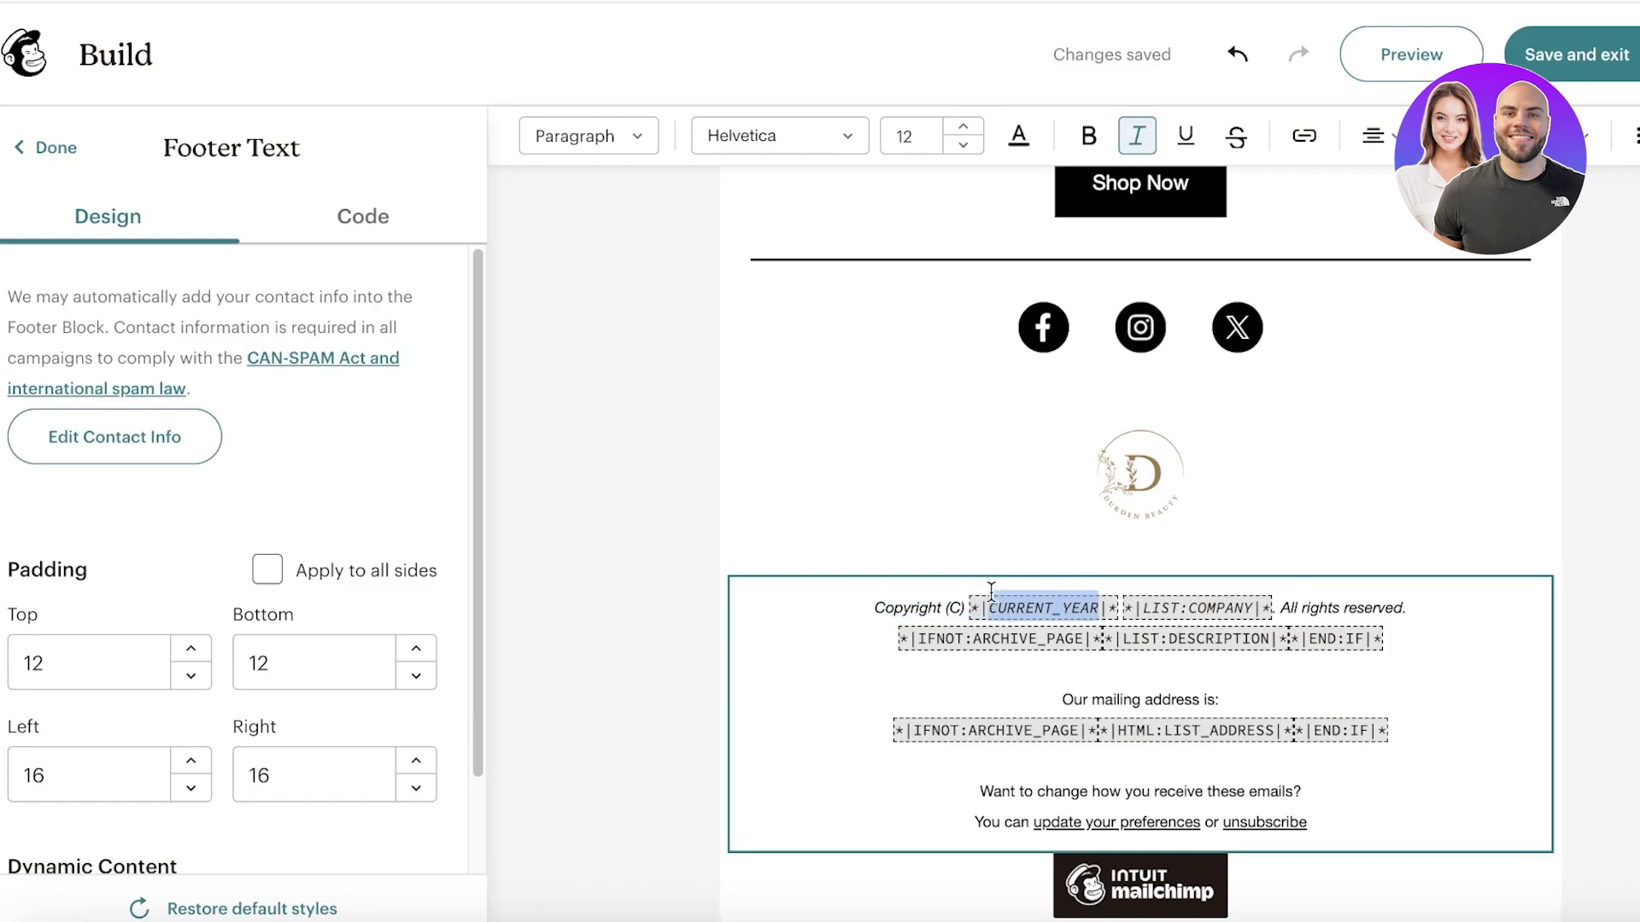
type("201")
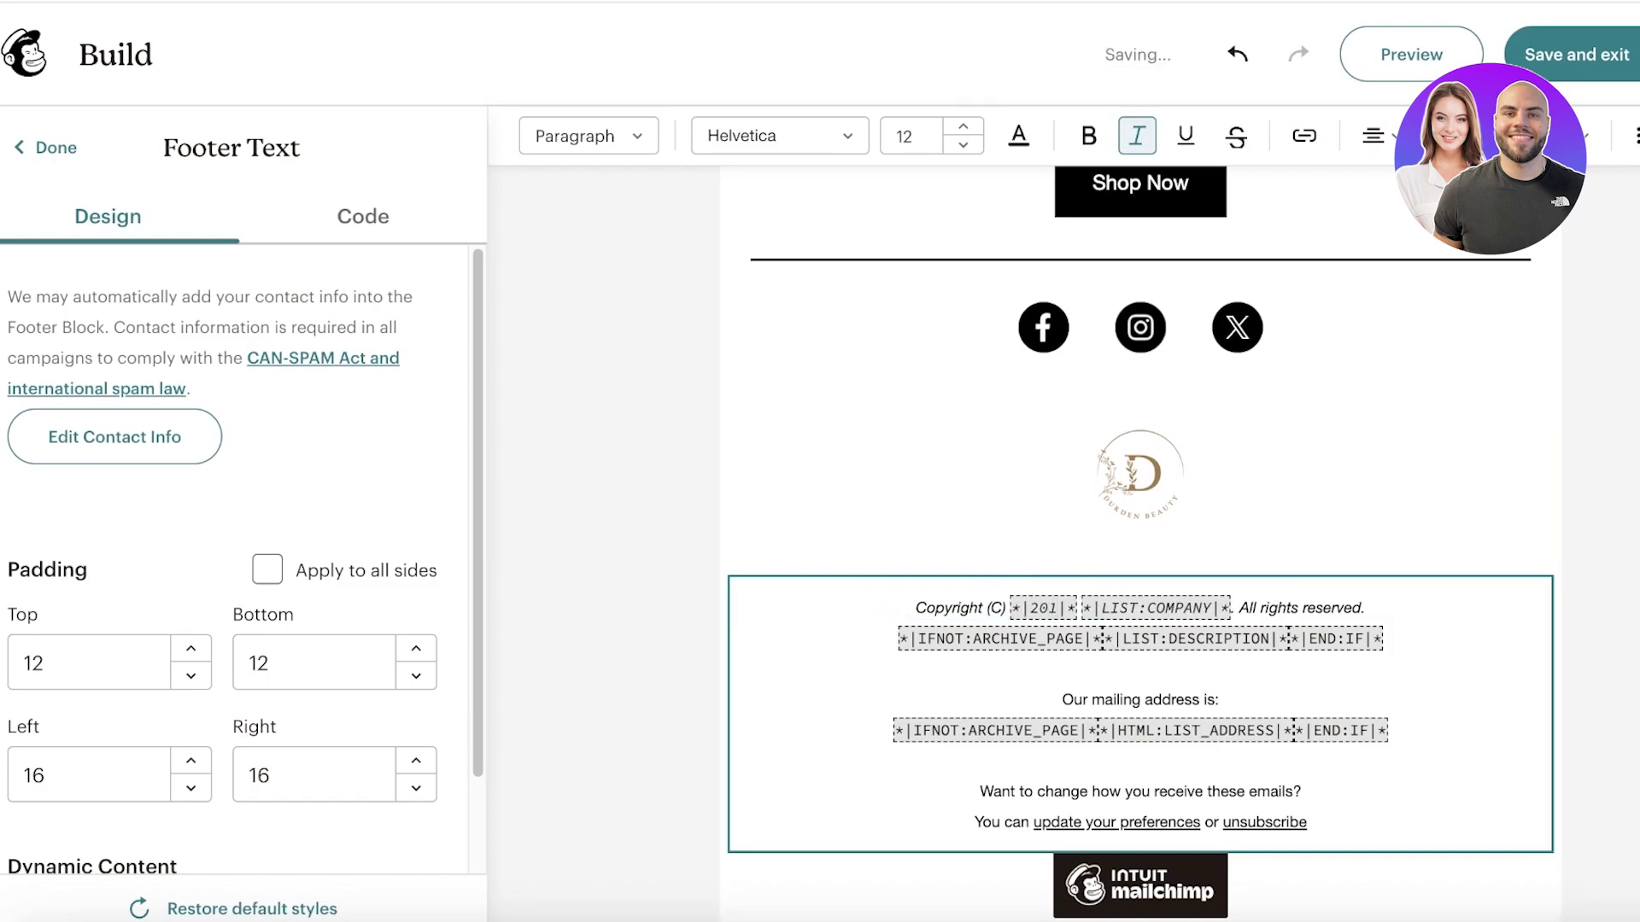
key("BackSpace")
type("23")
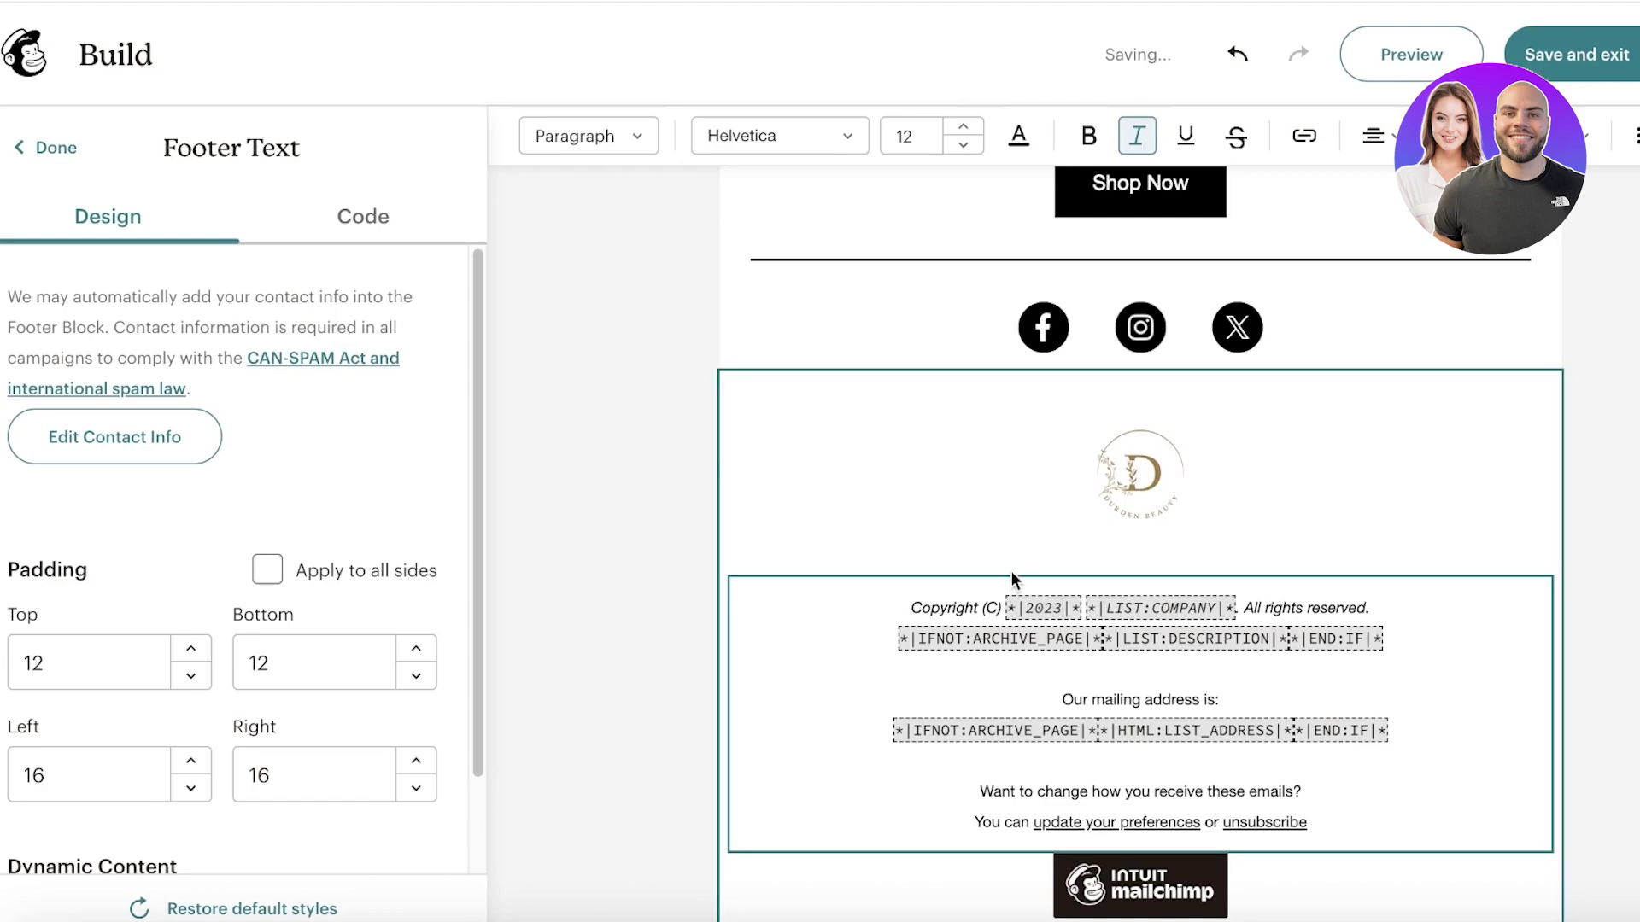
left_click_drag(1105, 614, 1238, 611)
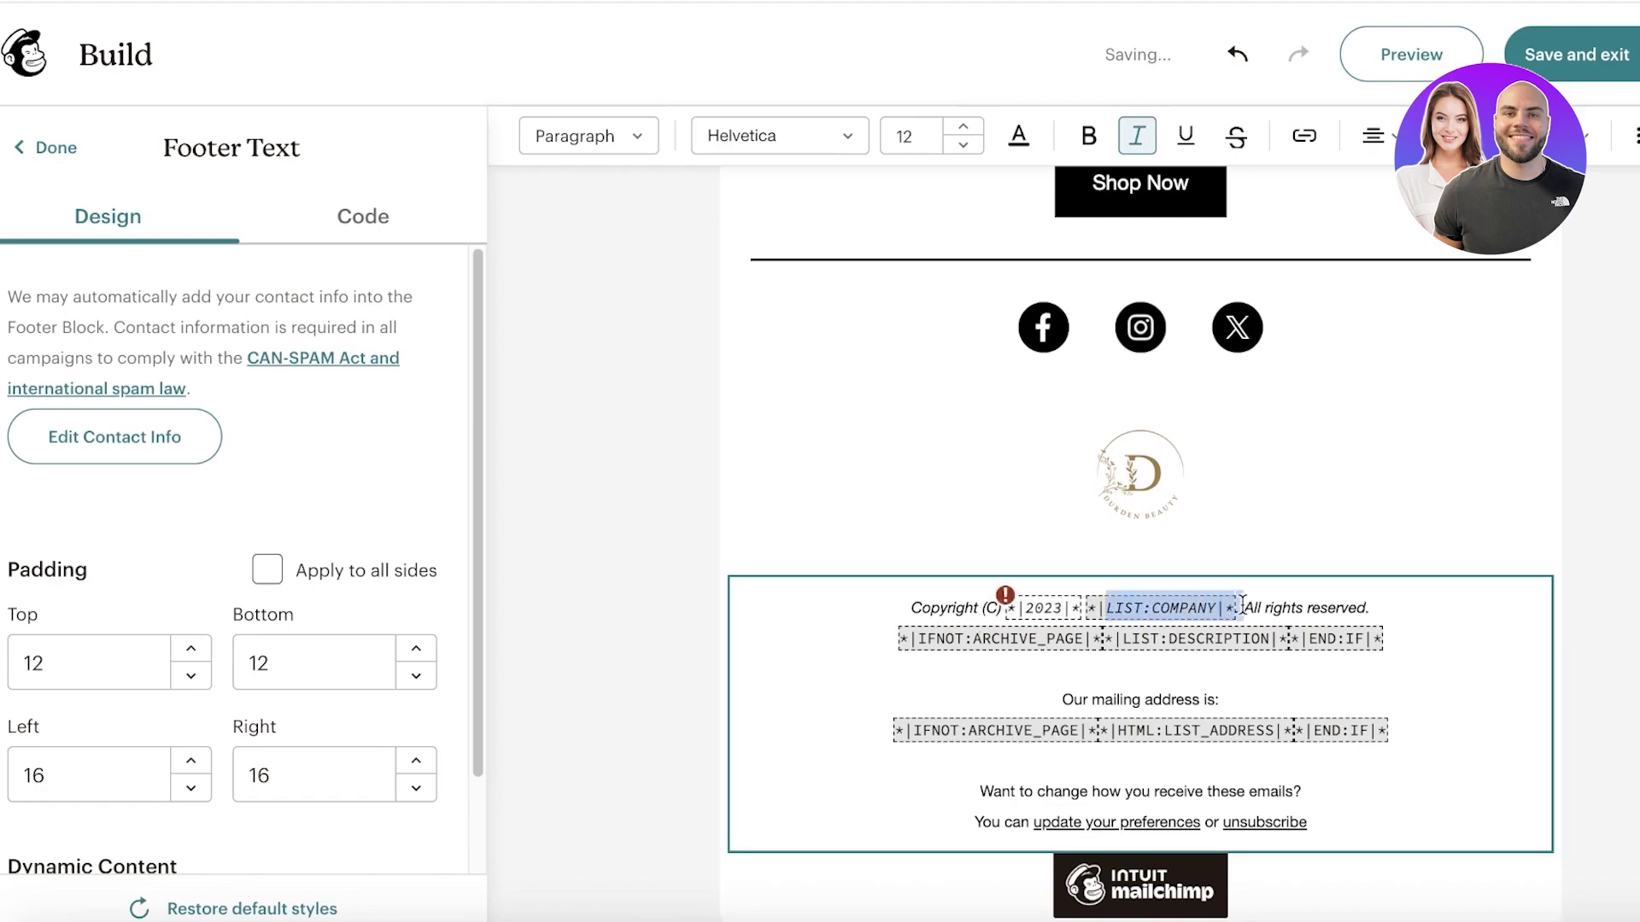
type("Durden.")
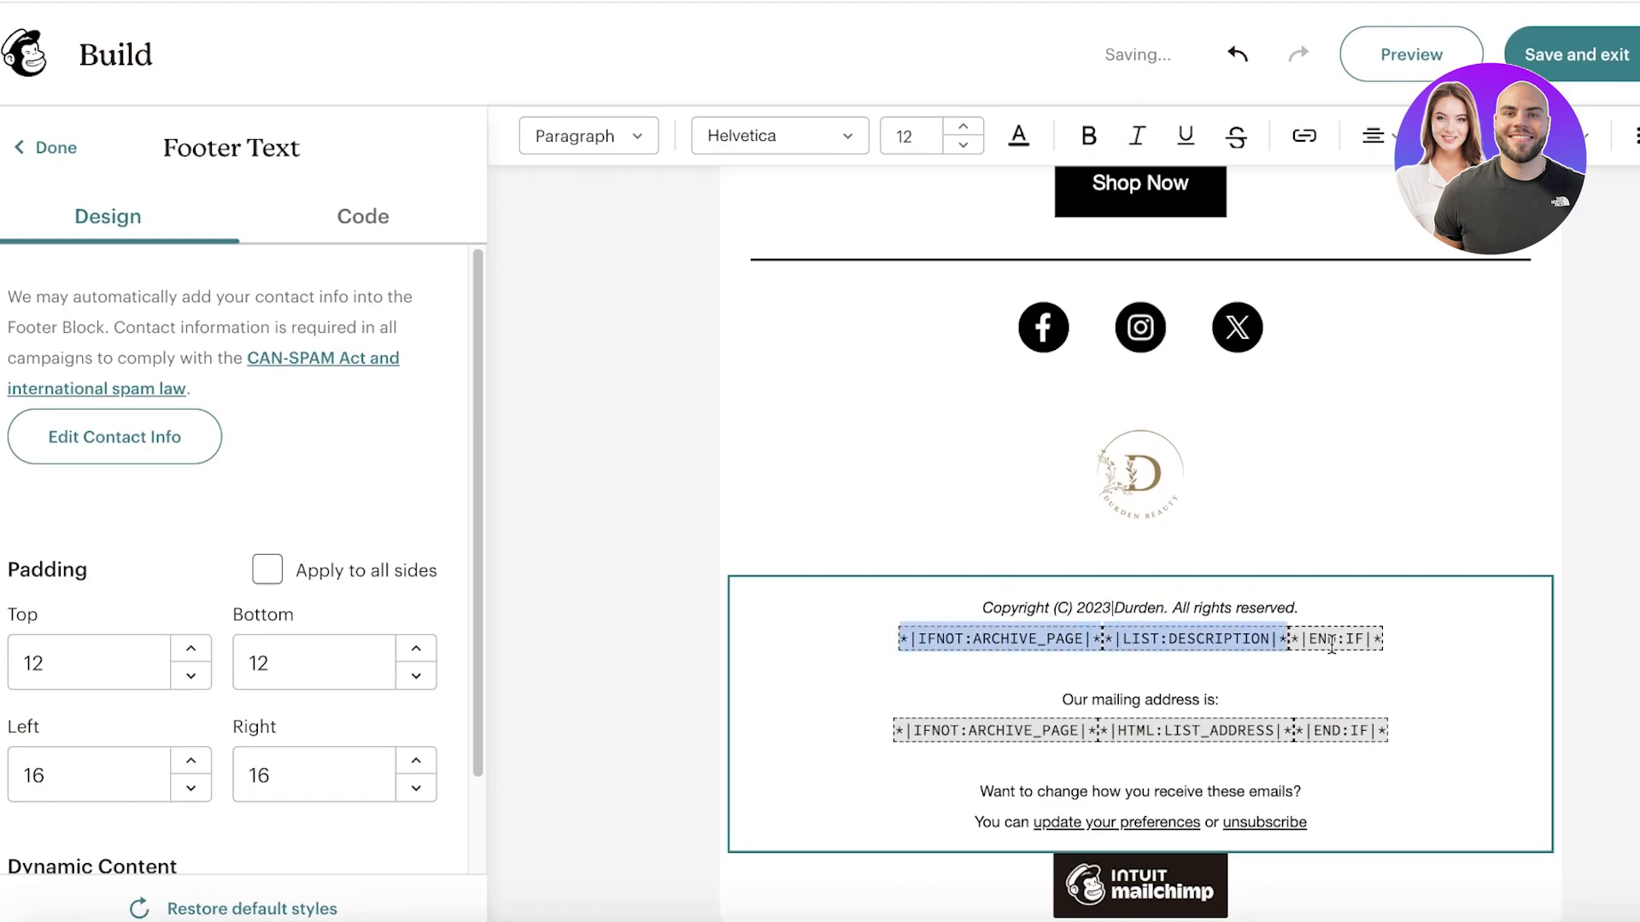
Step: Delete the LIST:DESCRIPTION placeholder line and the empty line below the copyright
left_click_drag(1160, 639, 1264, 639)
left_click_drag(1365, 639, 1447, 639)
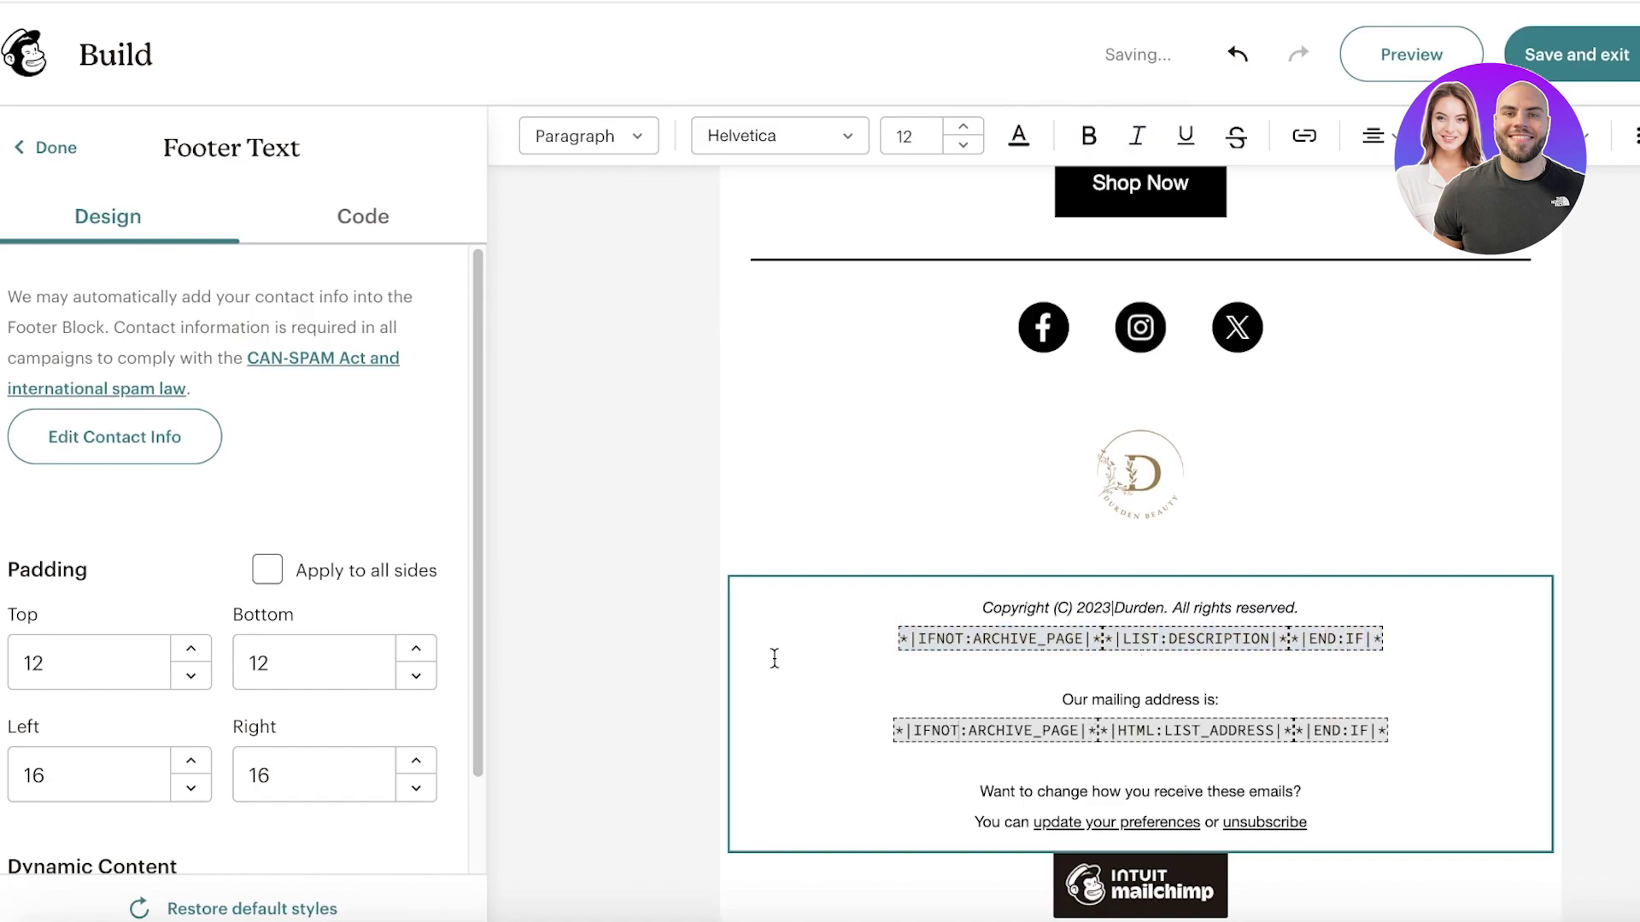
left_click_drag(774, 658, 1560, 625)
key("BackSpace")
key("BackSpace")
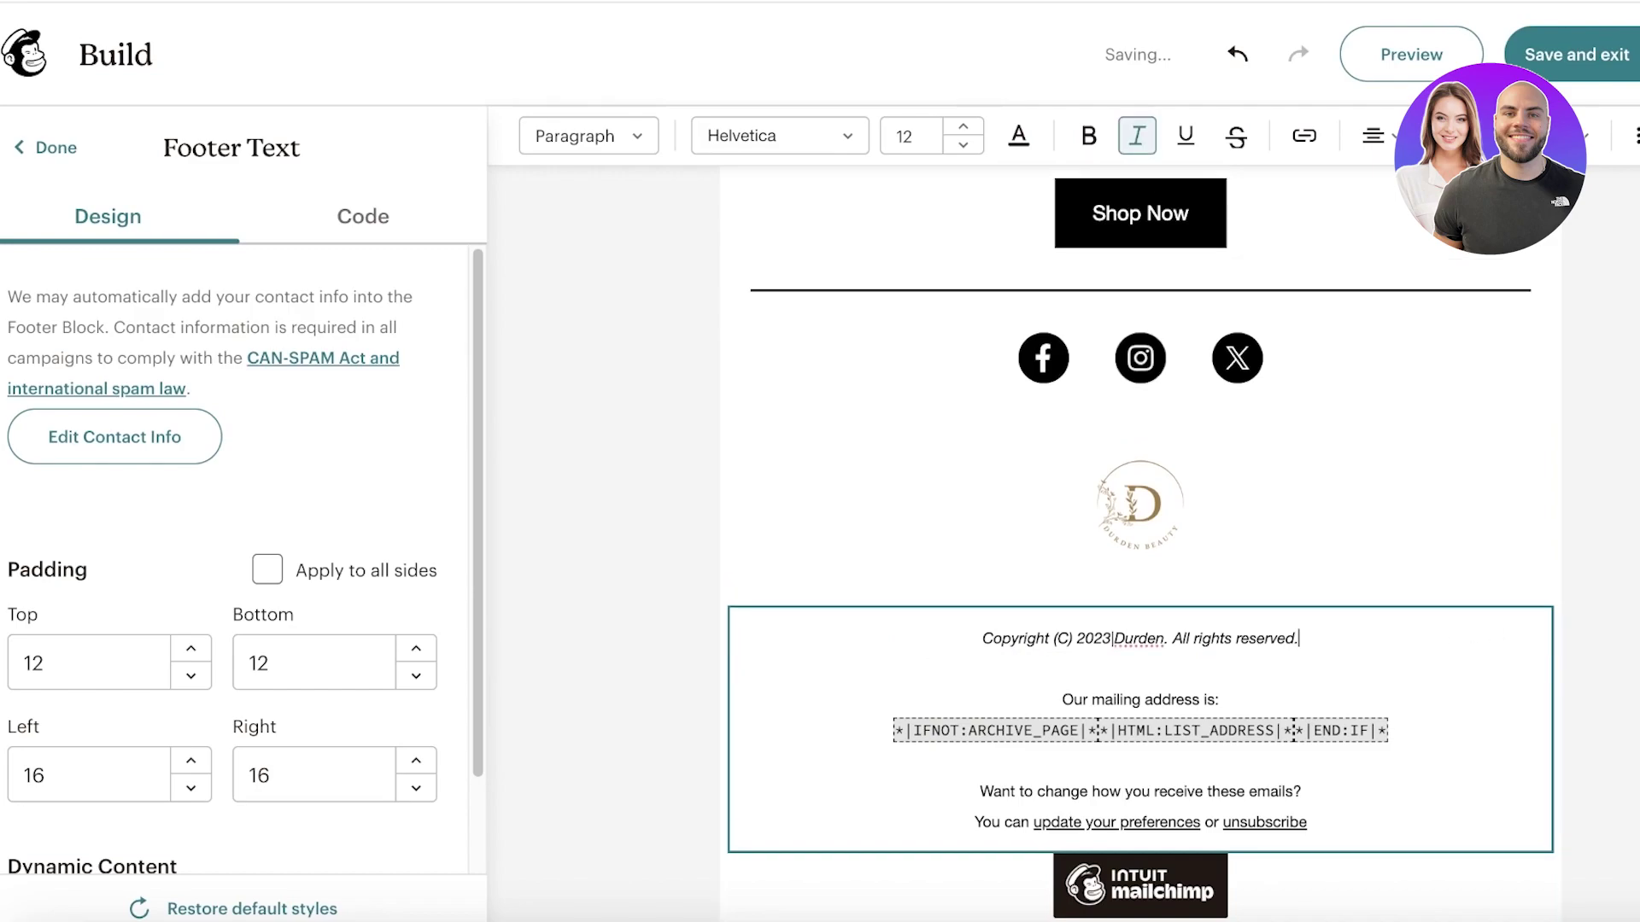
key("Delete")
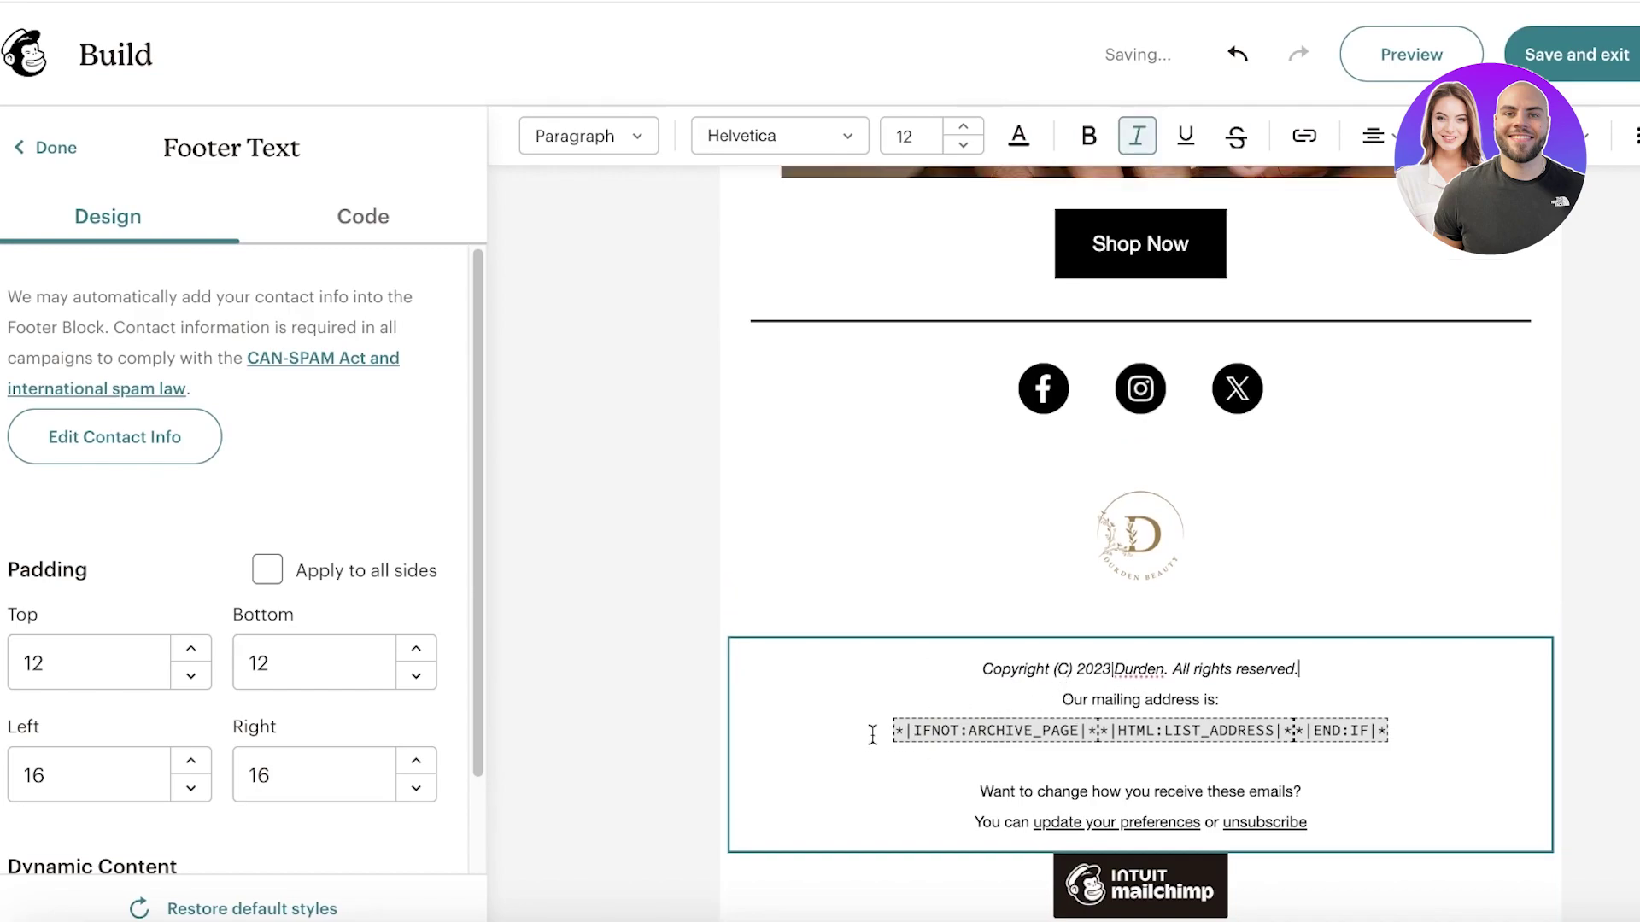
Step: Replace the mailing-address merge tag line with a contact e-mail address and finish the footer
left_click_drag(872, 734, 1223, 730)
left_click_drag(865, 741, 1475, 754)
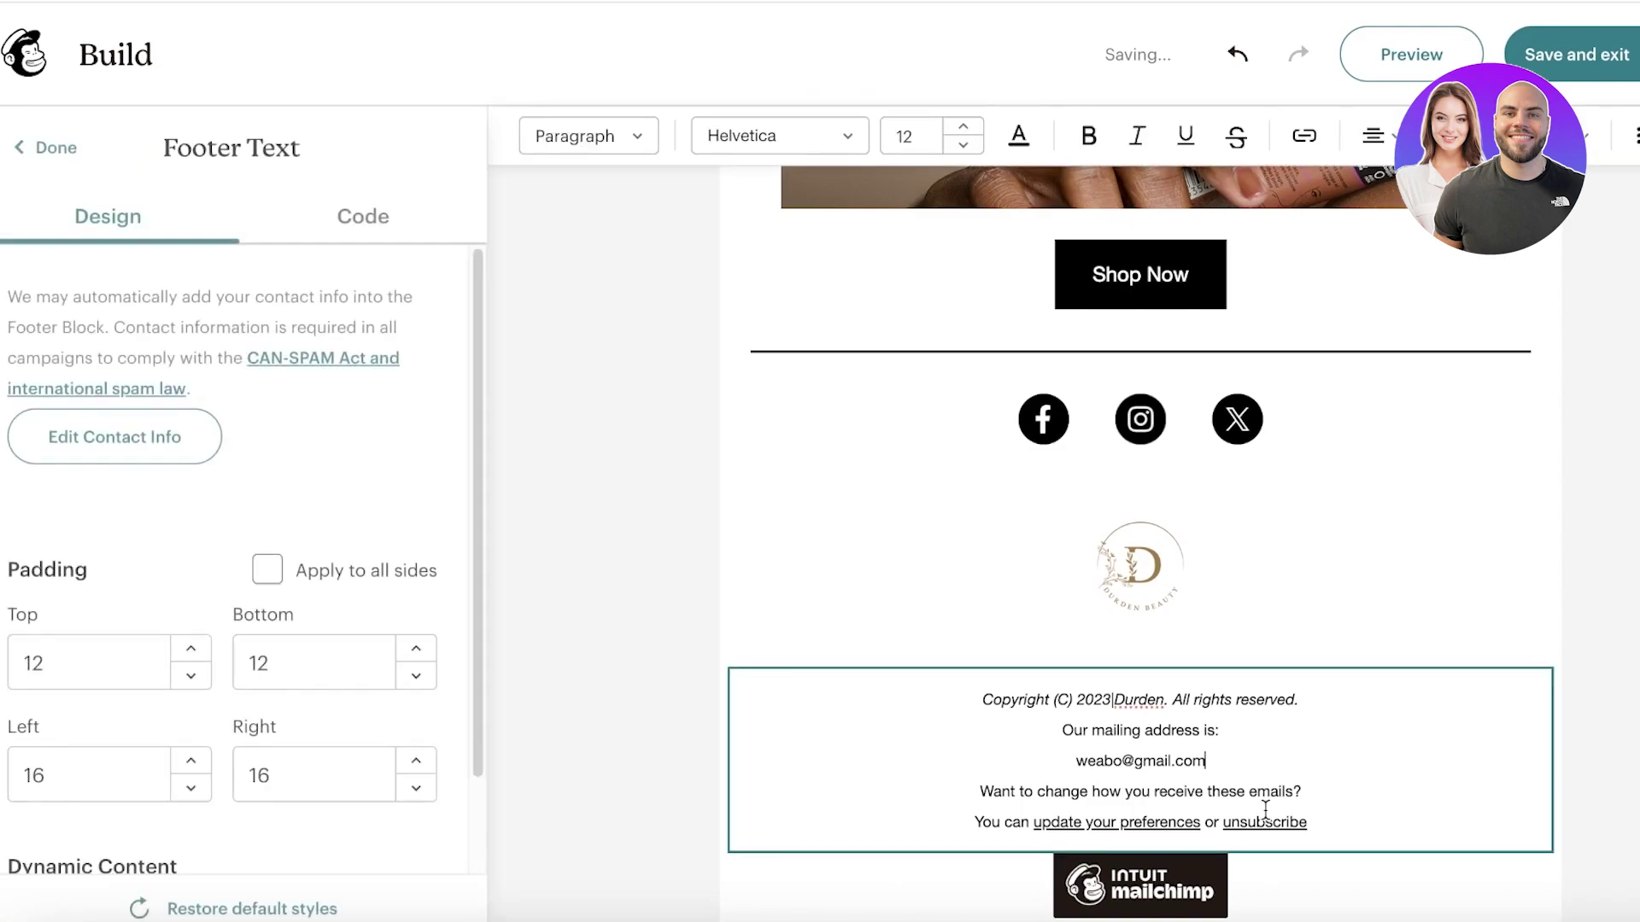
left_click(1045, 808)
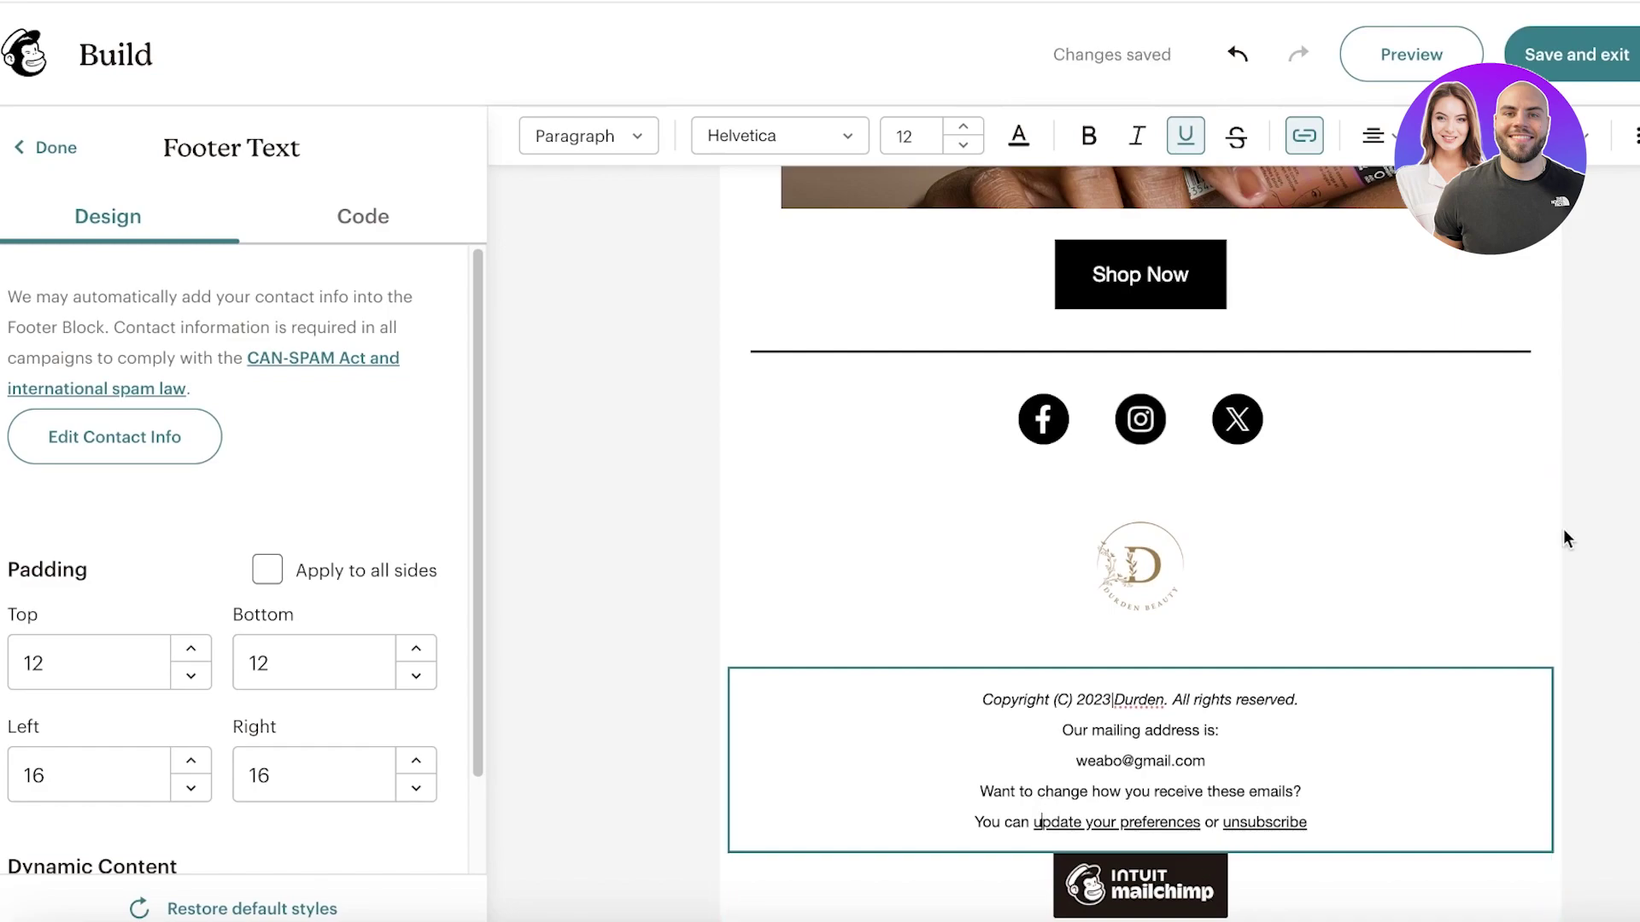
scroll(1566, 538, "up", 10)
left_click(40, 152)
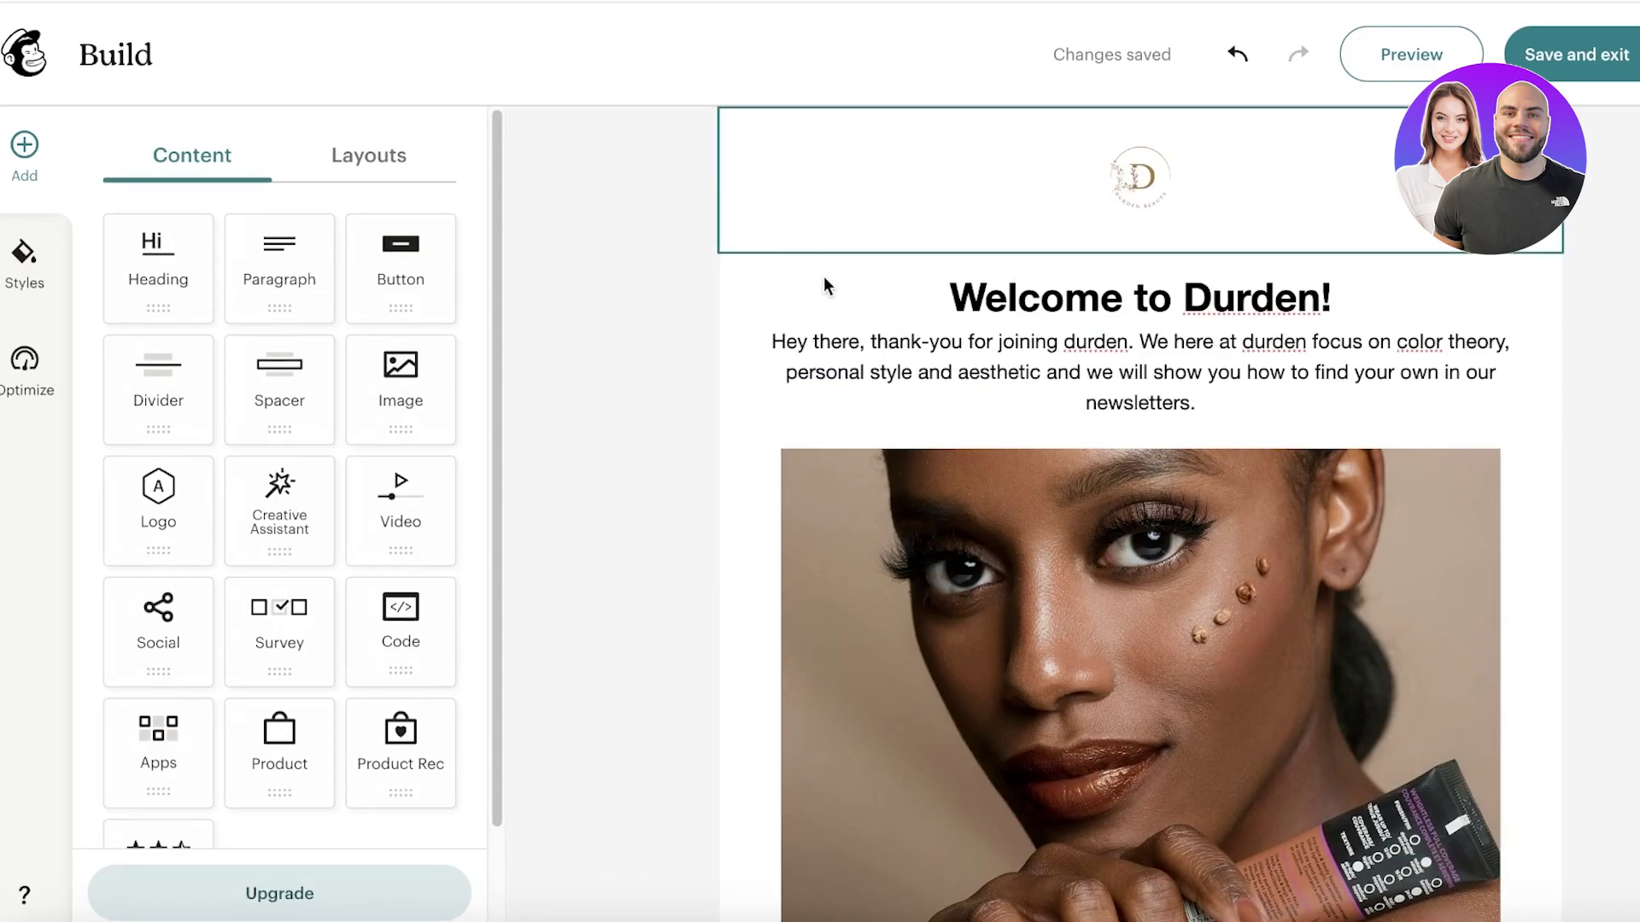
Step: Add a divider block above the Shop Now button
scroll(1594, 598, "down", 6)
scroll(1594, 598, "up", 6)
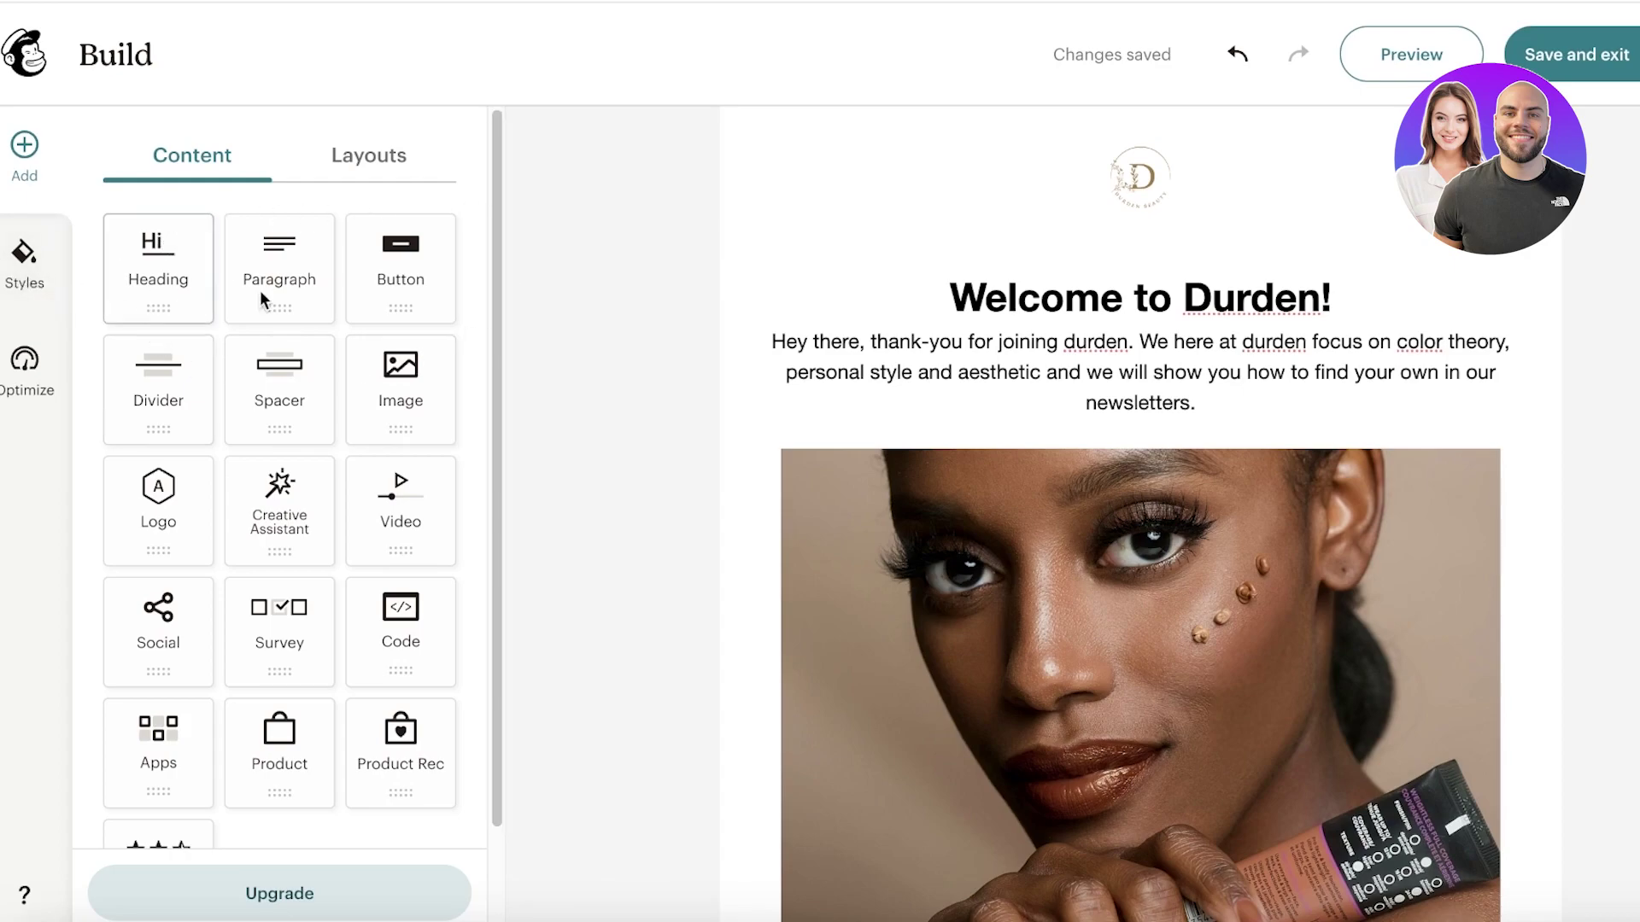
scroll(290, 316, "down", 2)
left_click_drag(158, 256, 1090, 304)
scroll(709, 478, "down", 6)
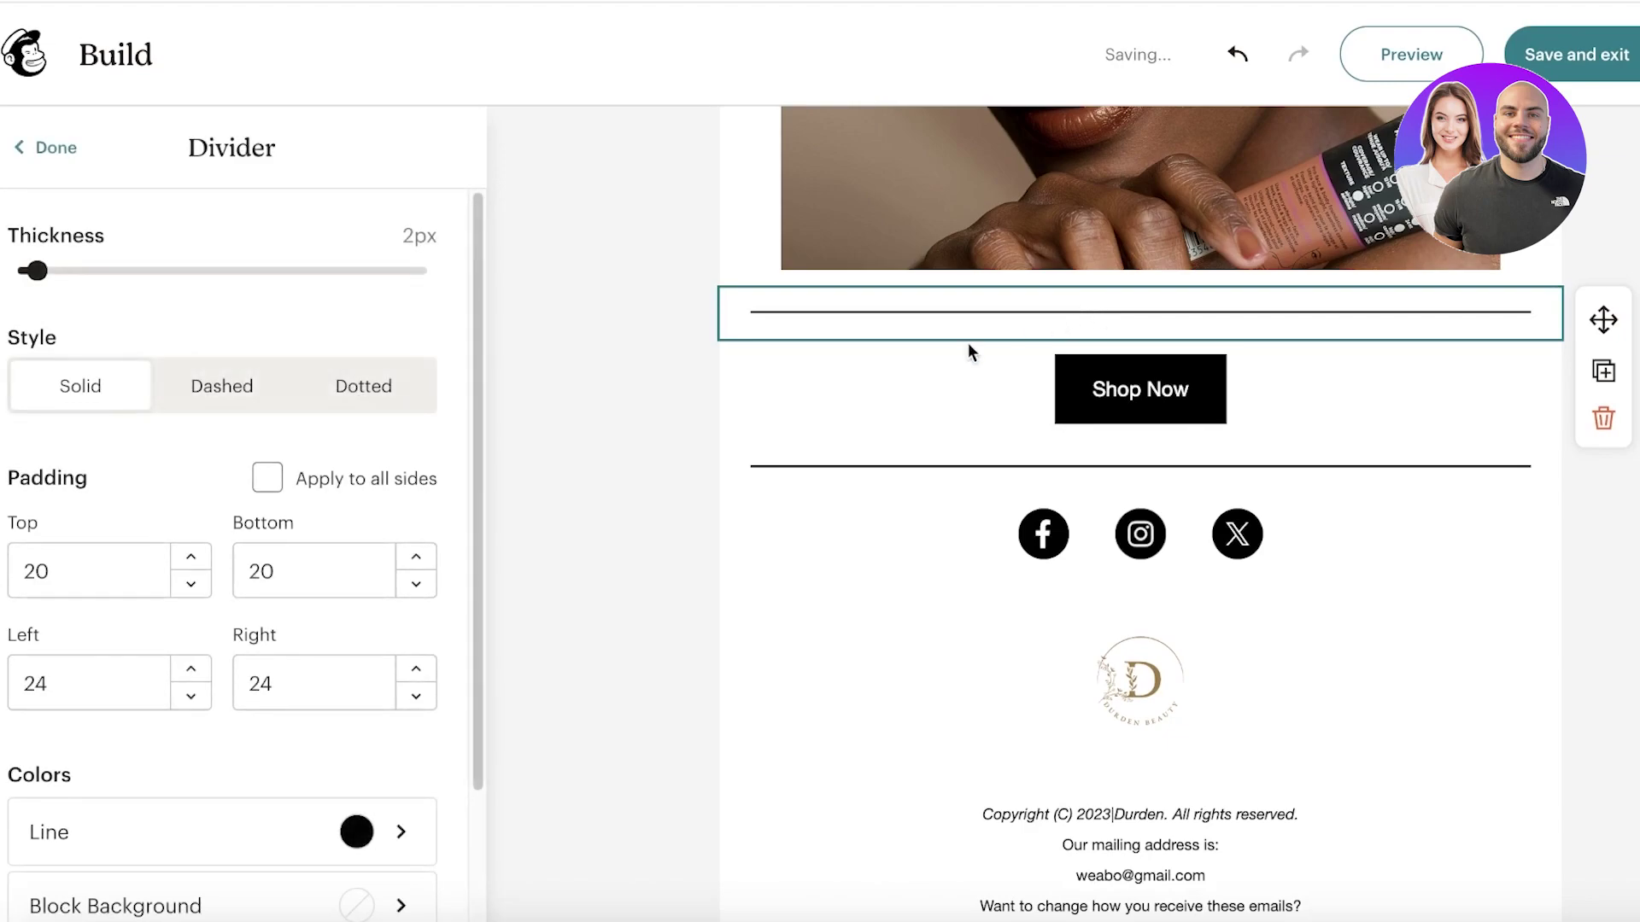
left_click(603, 427)
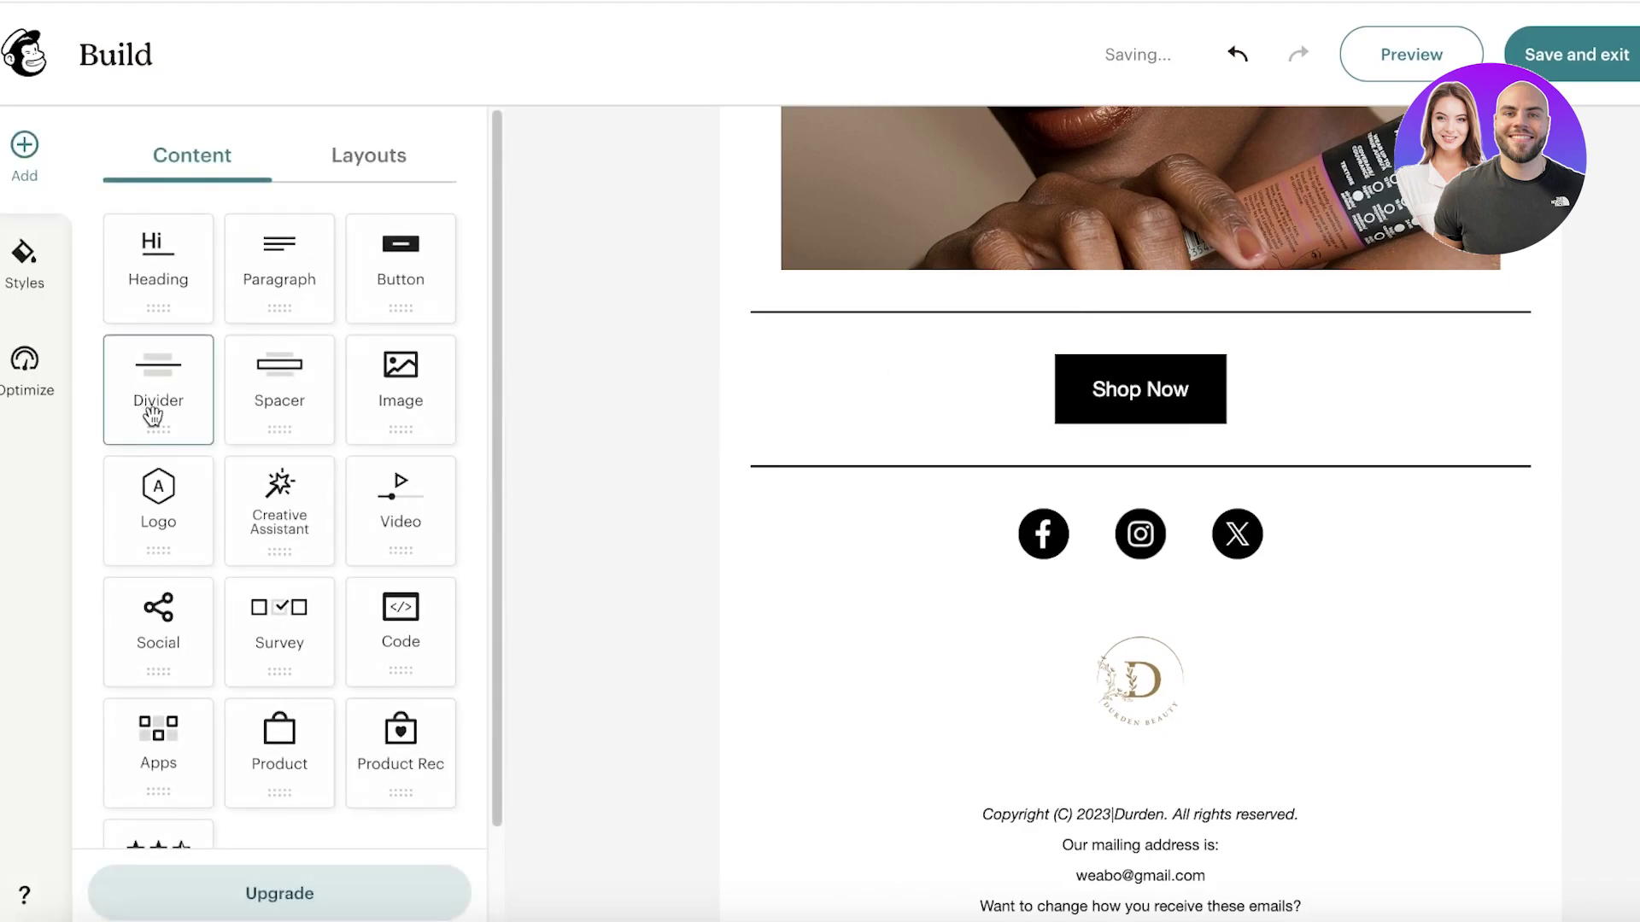
Step: Add a 20px spacer between the social icons and the footer logo
left_click_drag(275, 399, 987, 657)
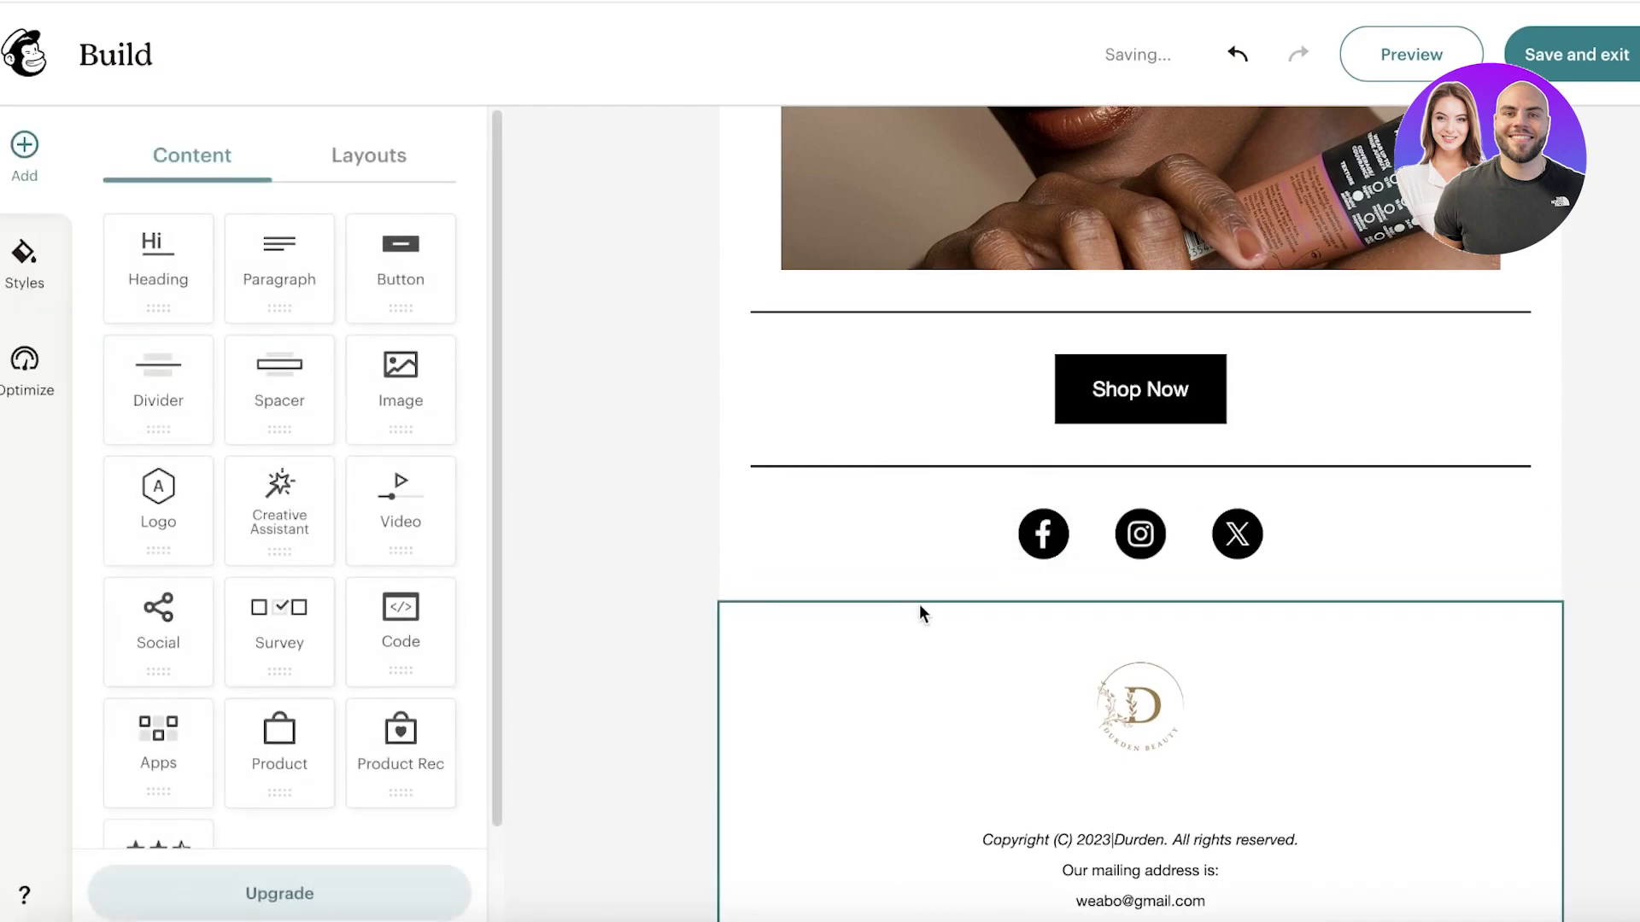
left_click(905, 573)
left_click(902, 584)
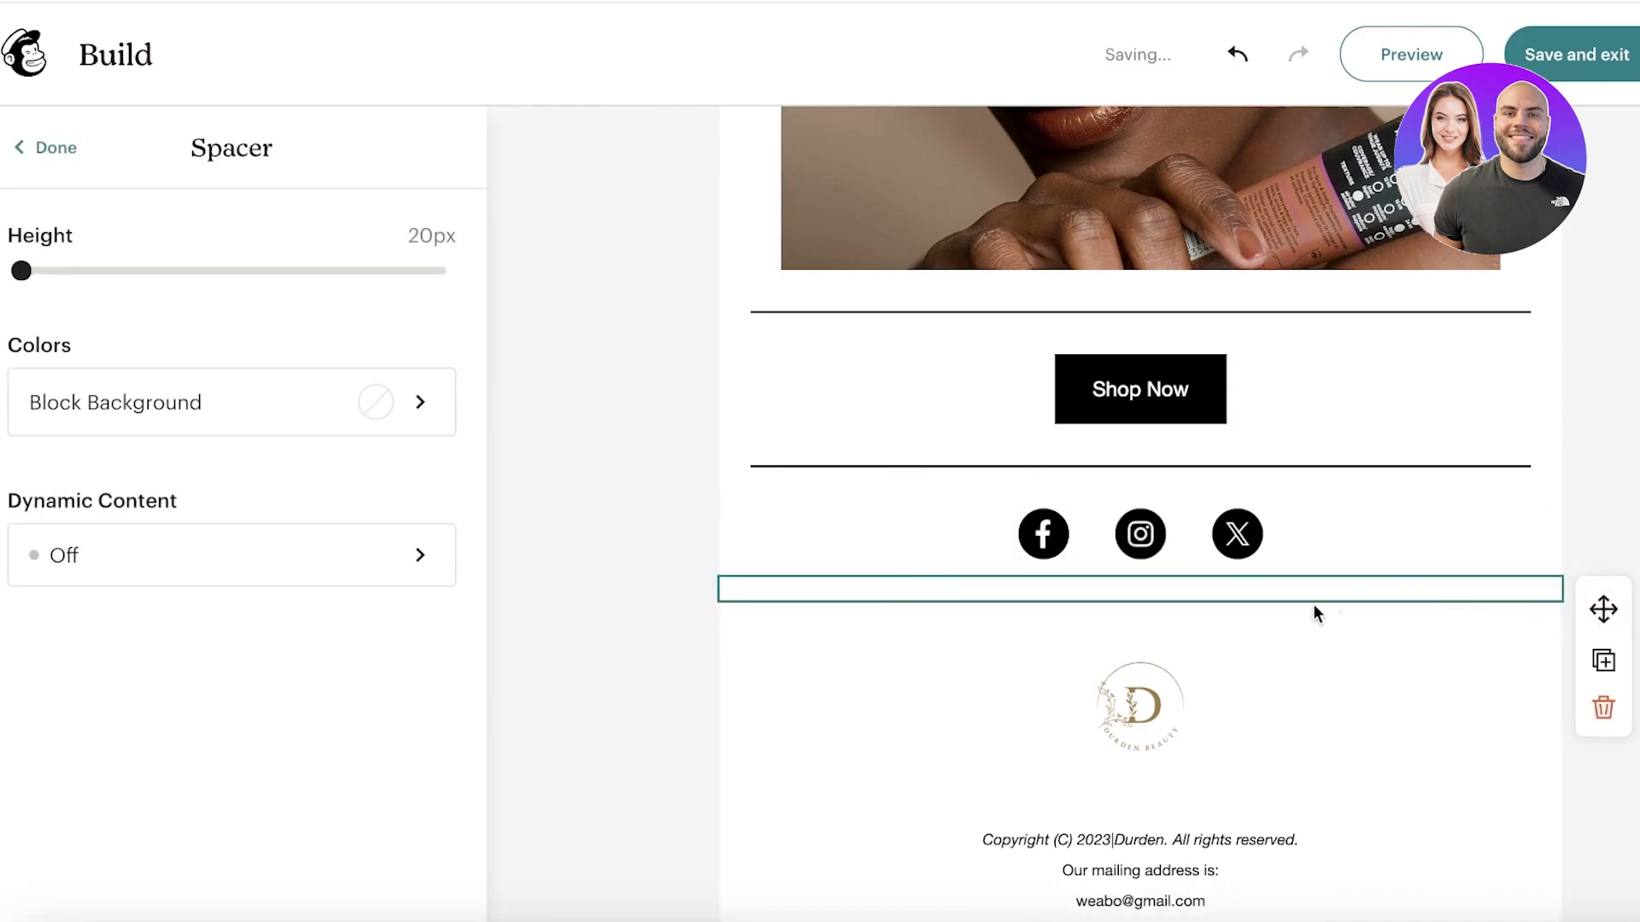
left_click(370, 553)
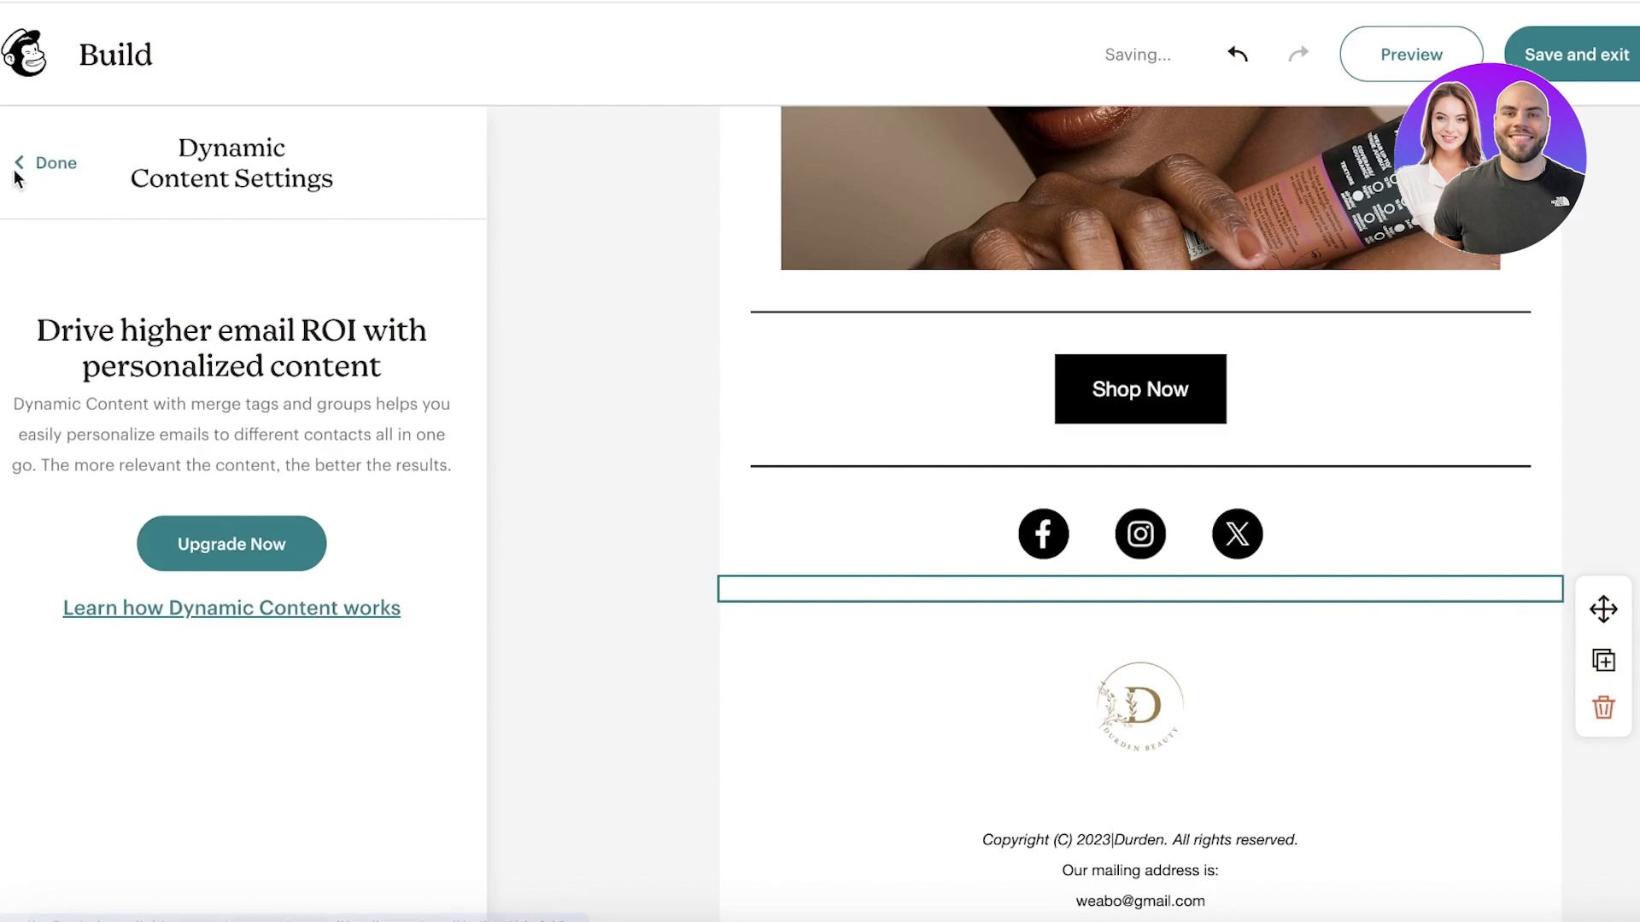
left_click(24, 169)
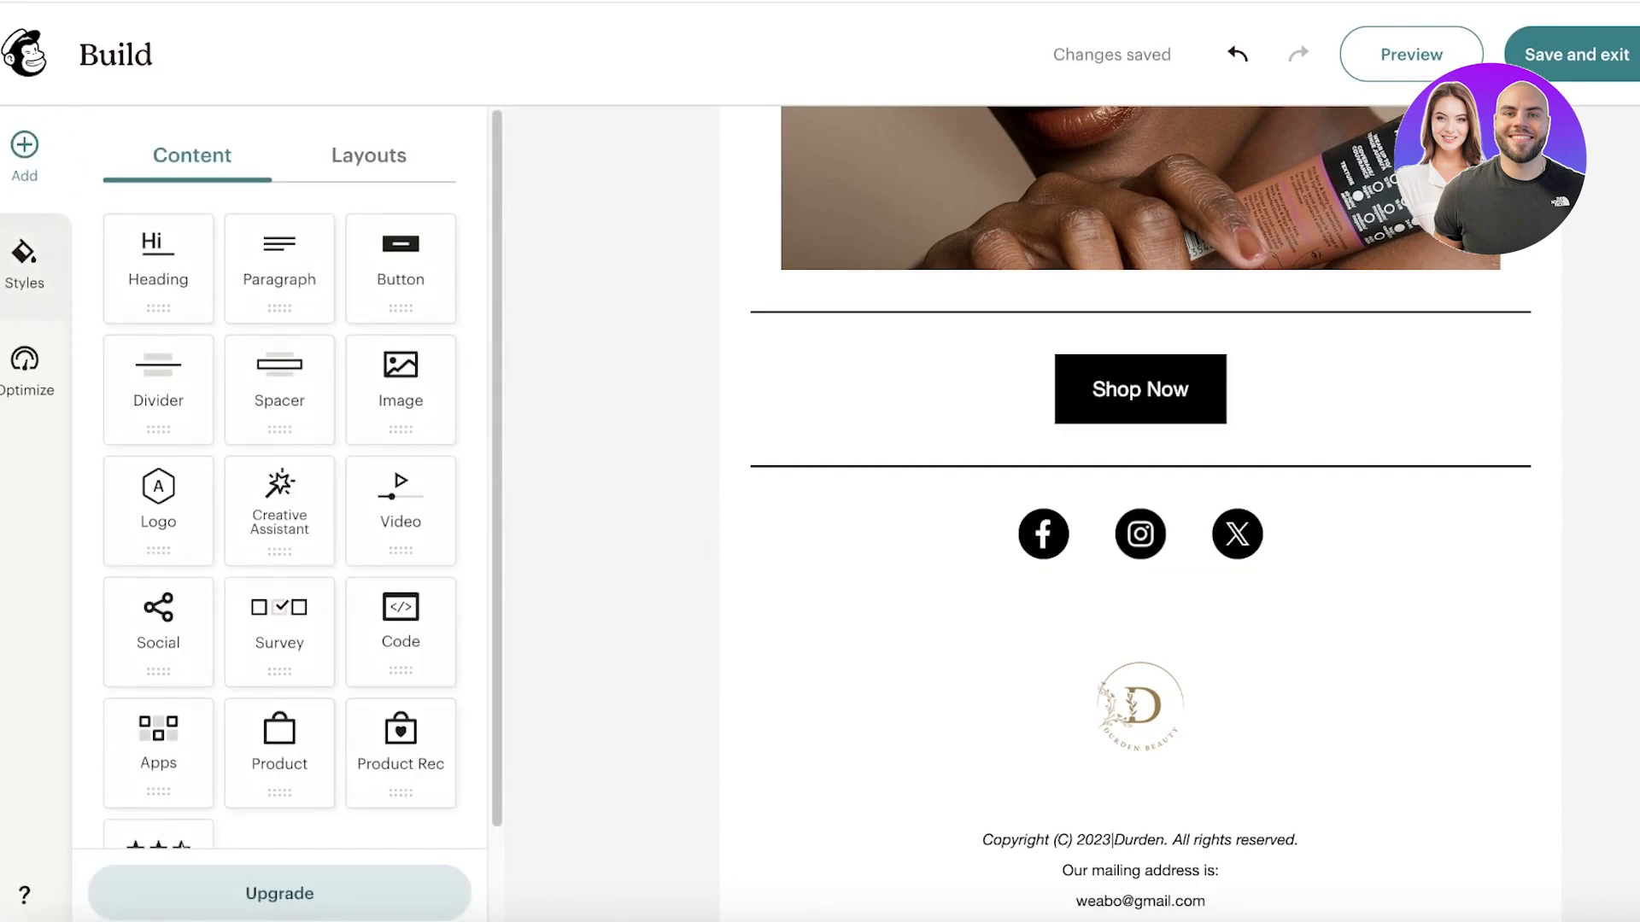
left_click(24, 261)
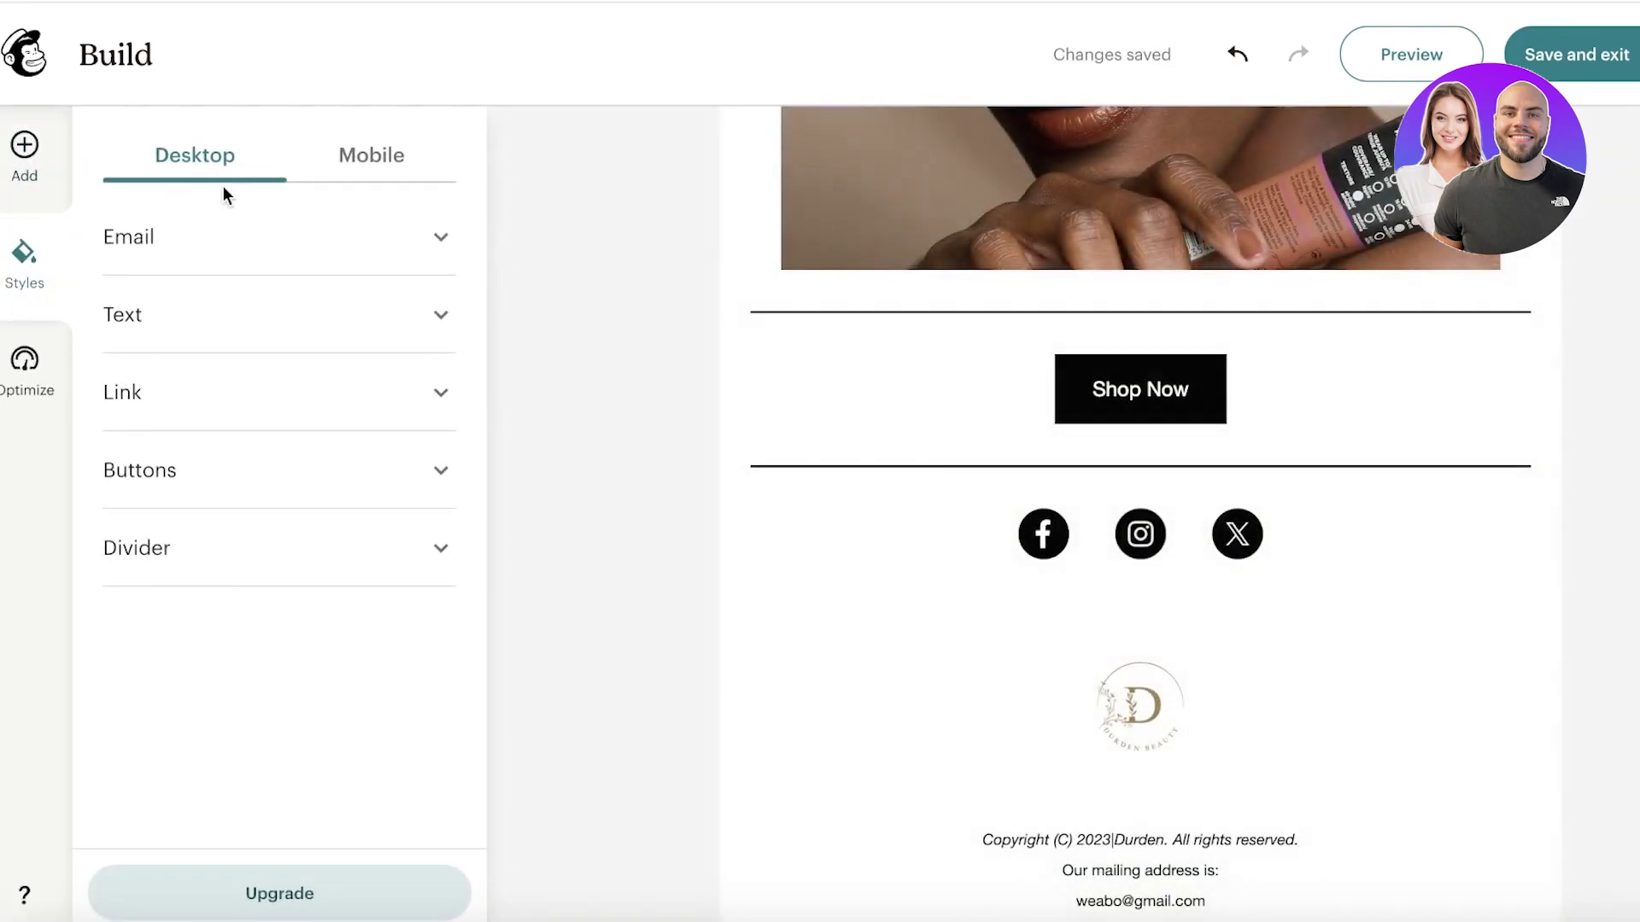
Step: Set the email body colour to light pink #FFEAFB and the outer background to white
left_click(267, 255)
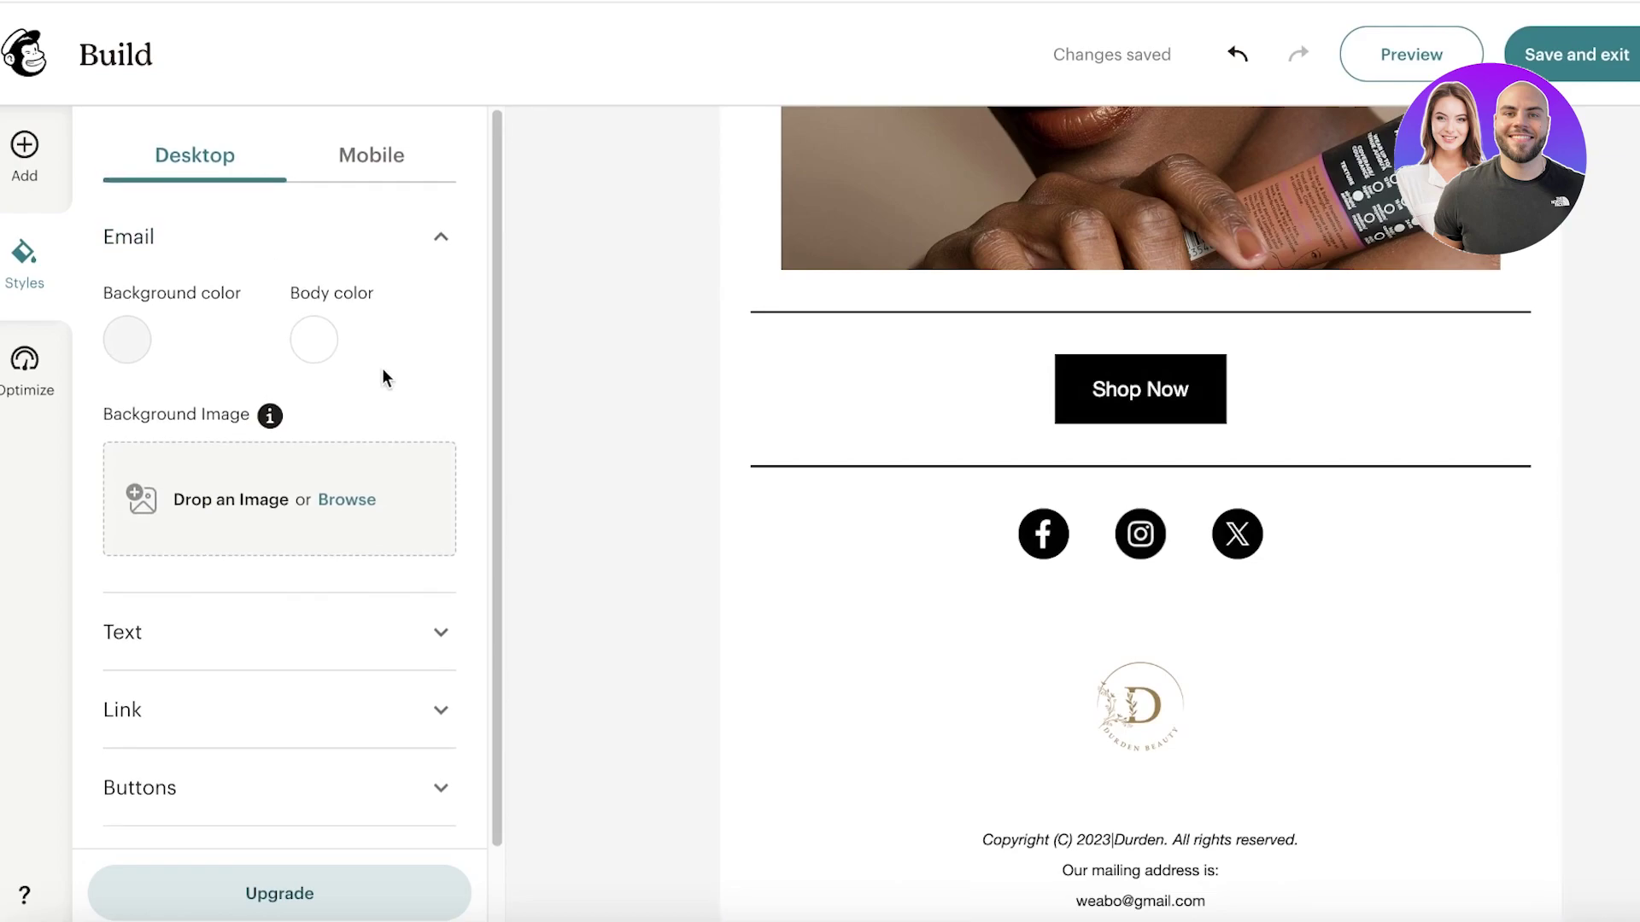
left_click(341, 610)
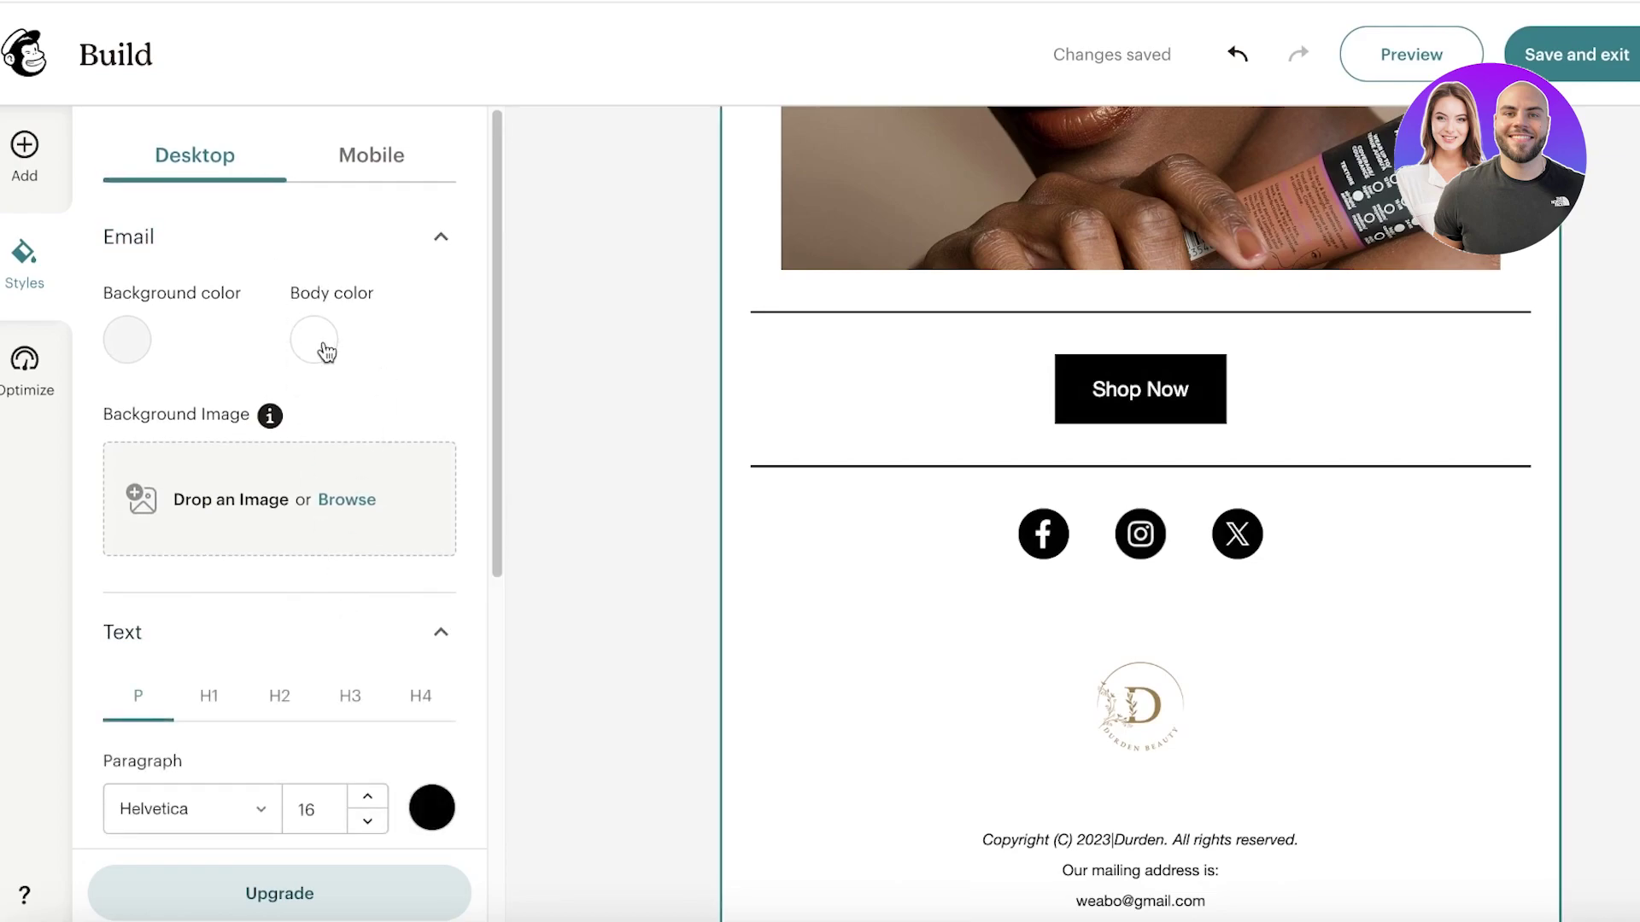
left_click(325, 351)
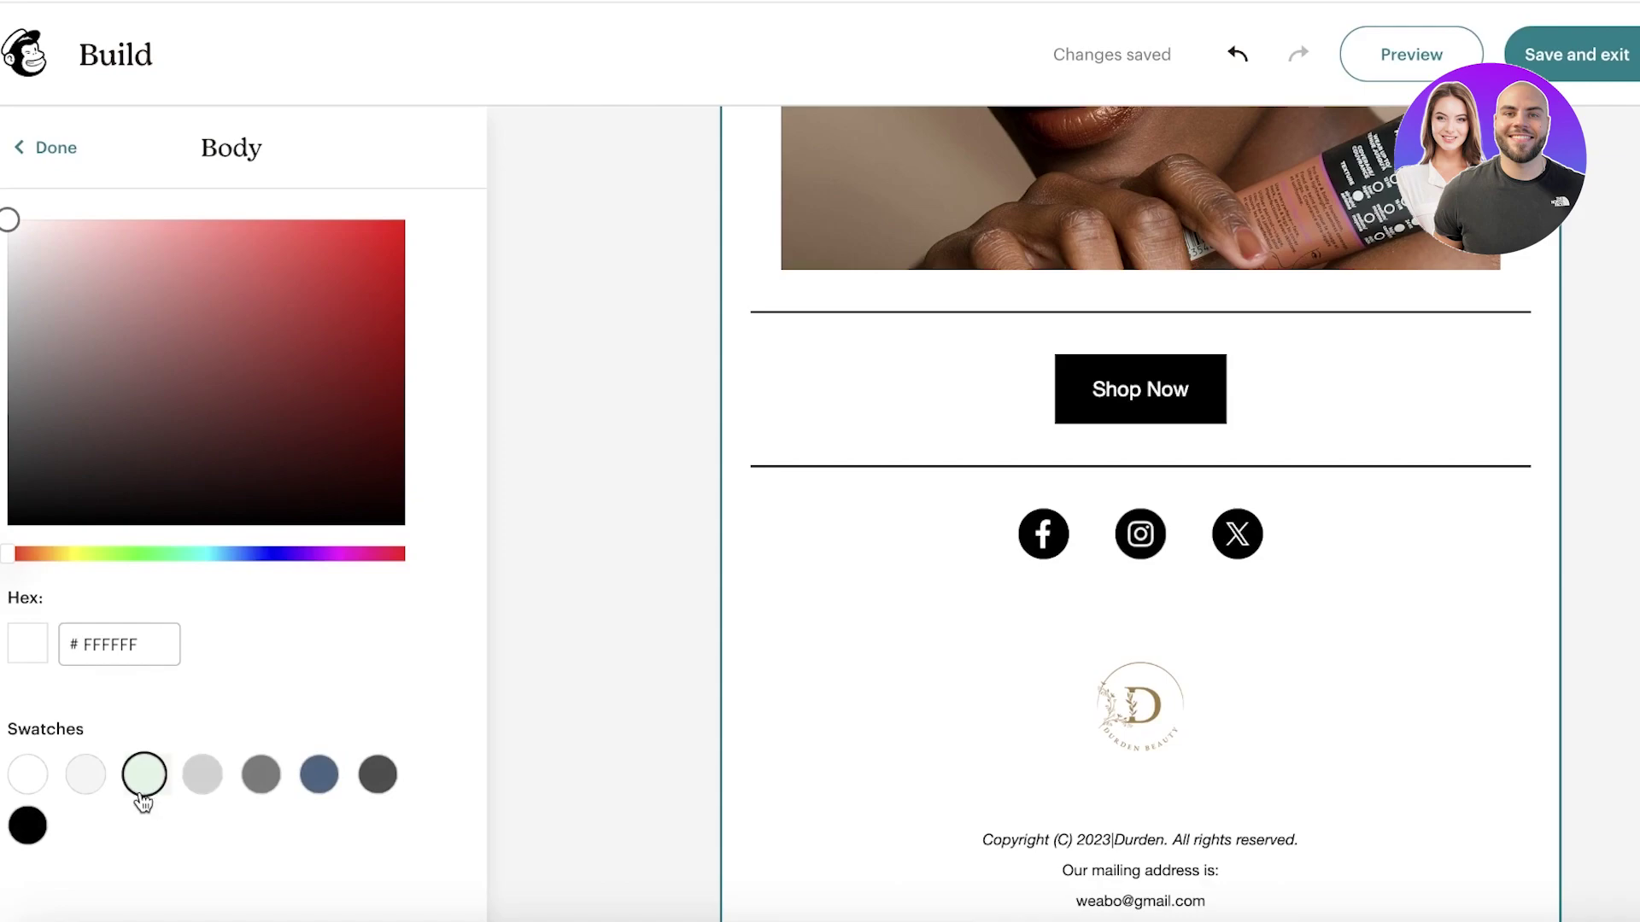
left_click(330, 555)
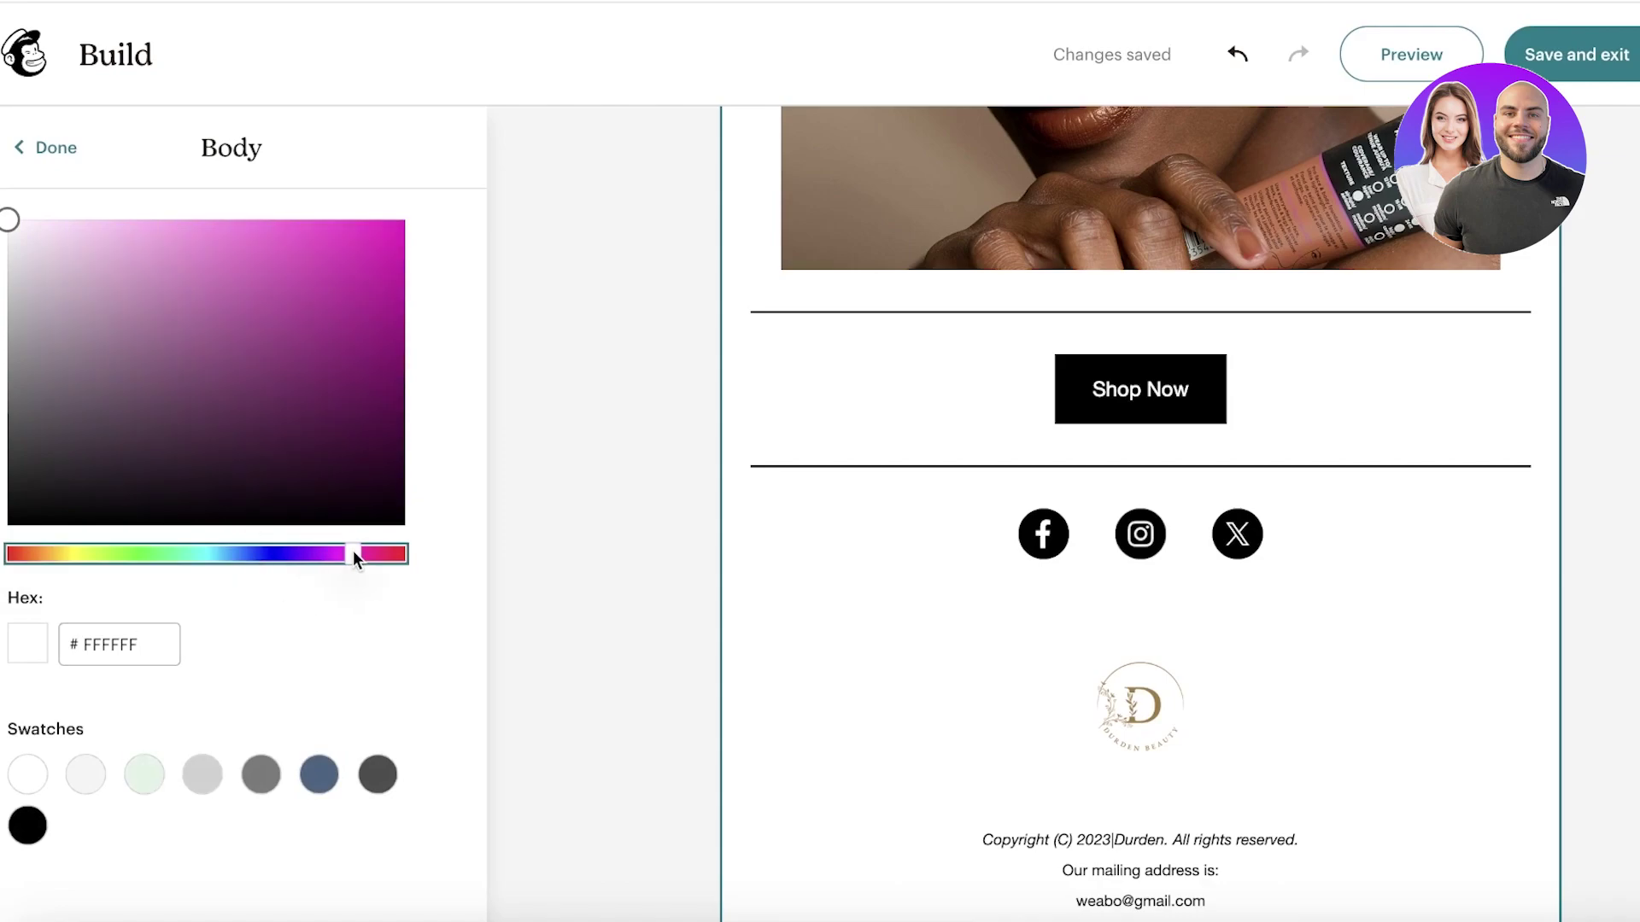
left_click_drag(60, 229, 32, 215)
left_click(512, 391)
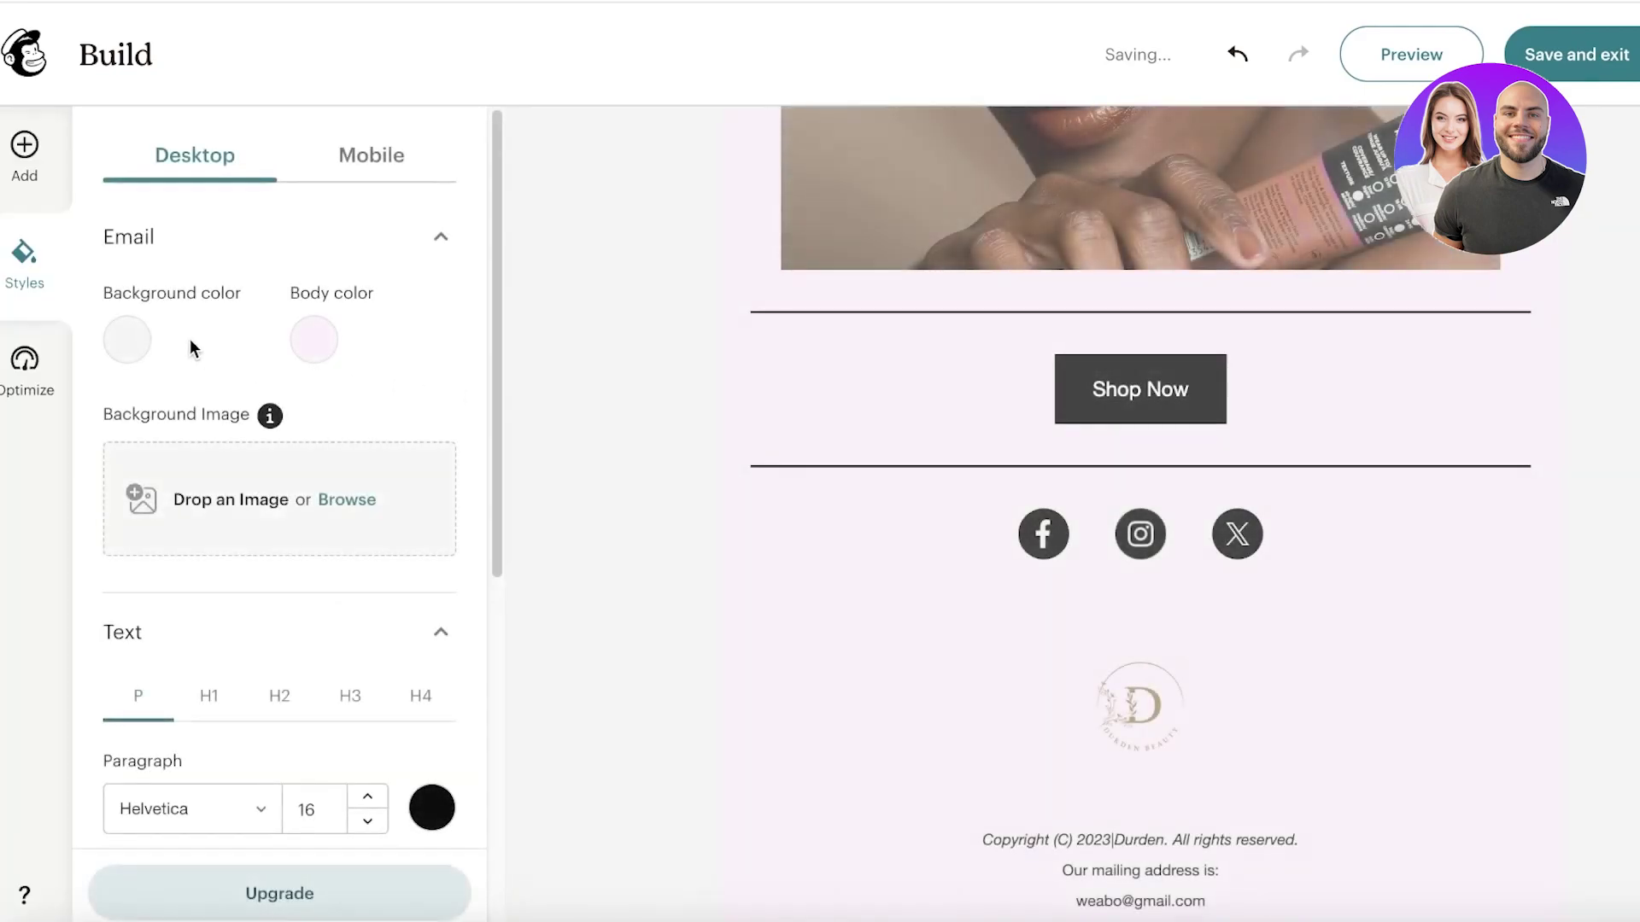
left_click(126, 338)
left_click_drag(124, 334, 2, 196)
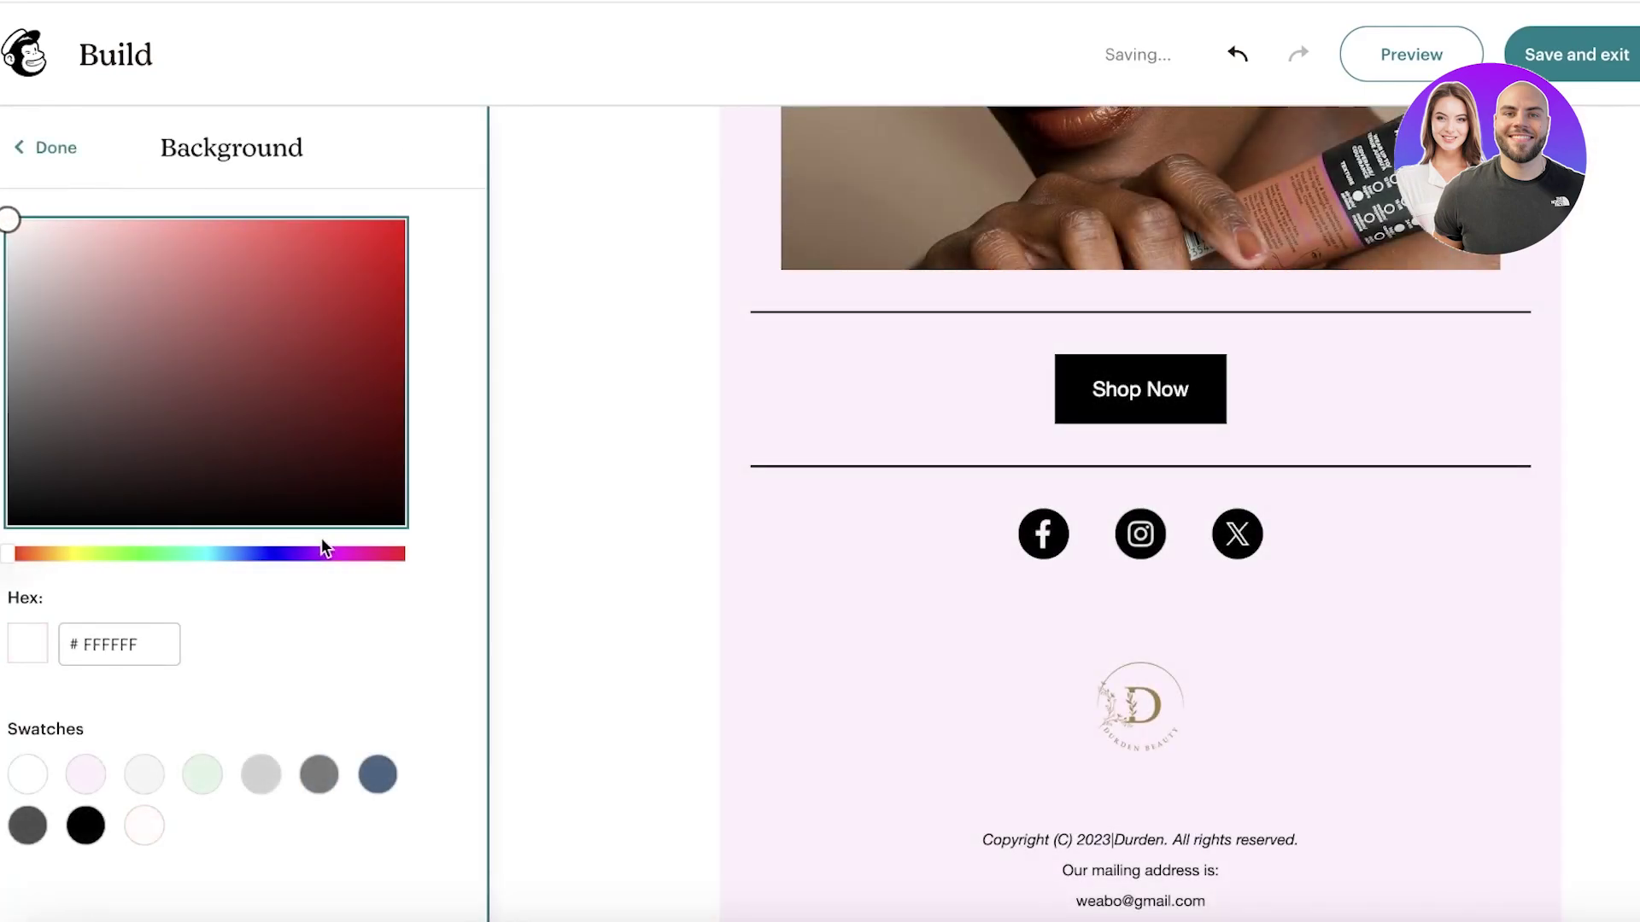
left_click(22, 147)
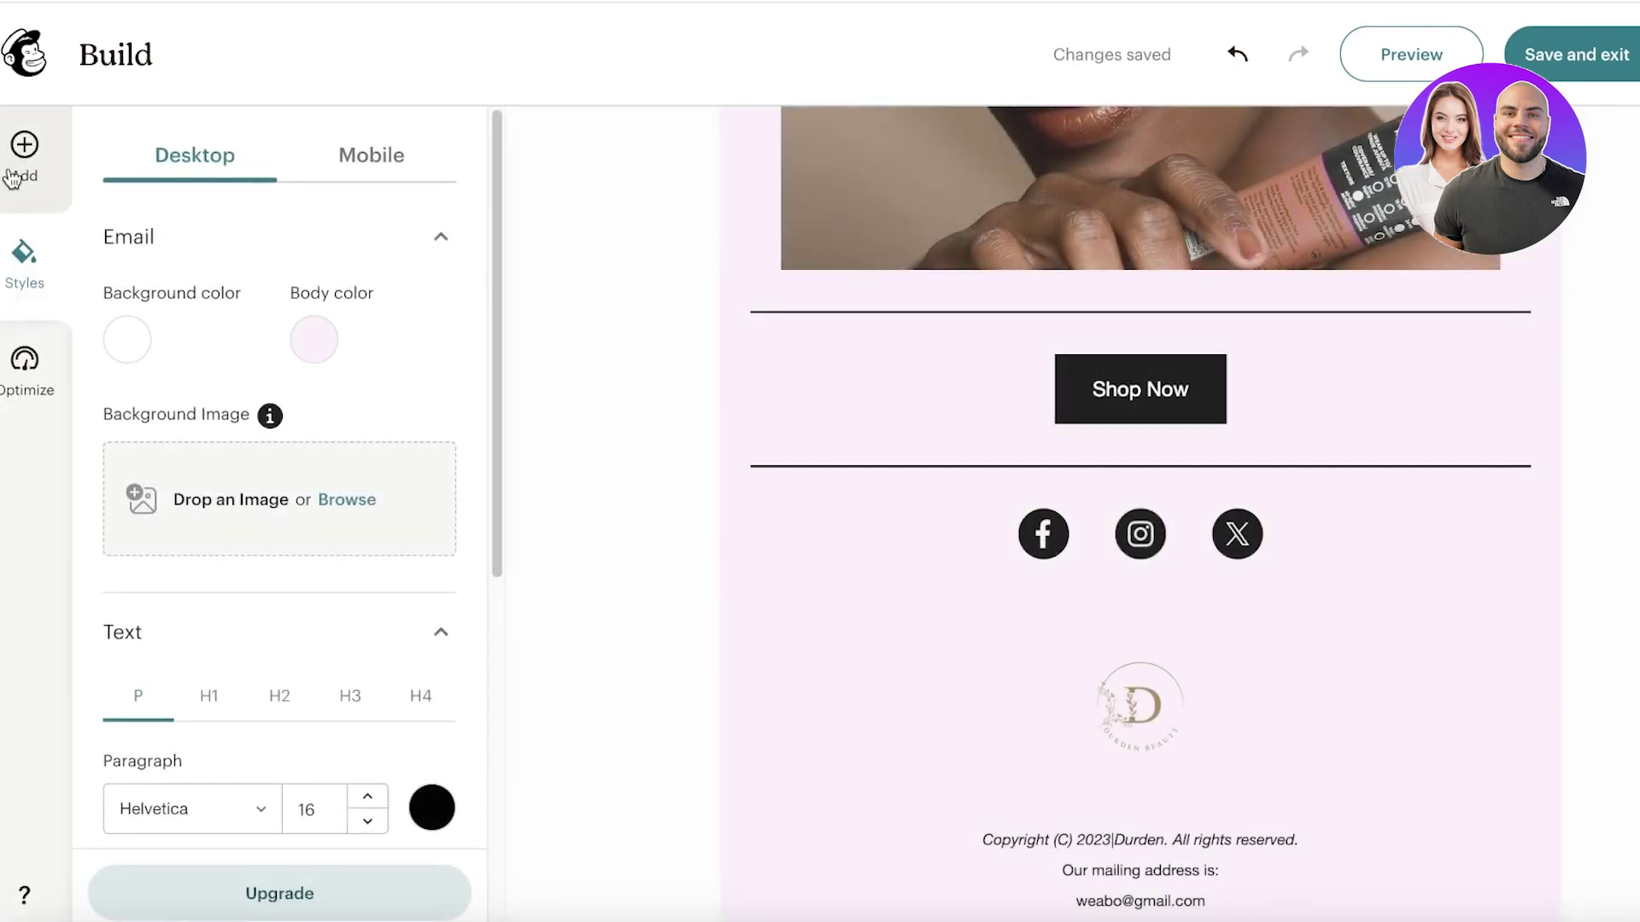
Step: Colour the paragraph text dark plum #6B004C
scroll(276, 526, "down", 3)
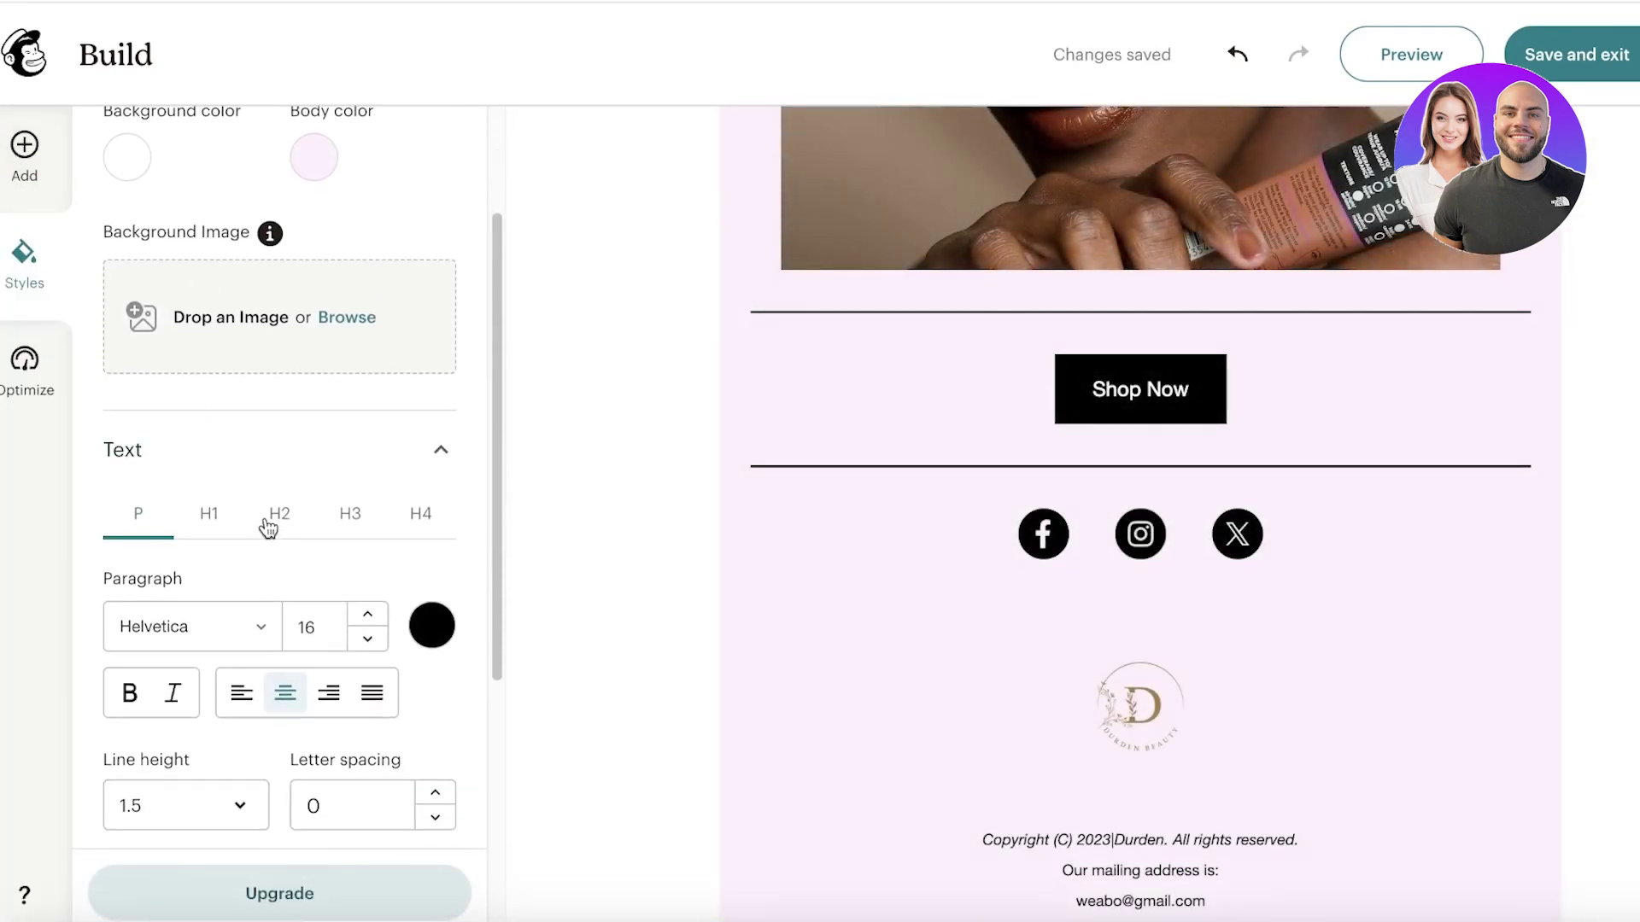
scroll(904, 453, "up", 15)
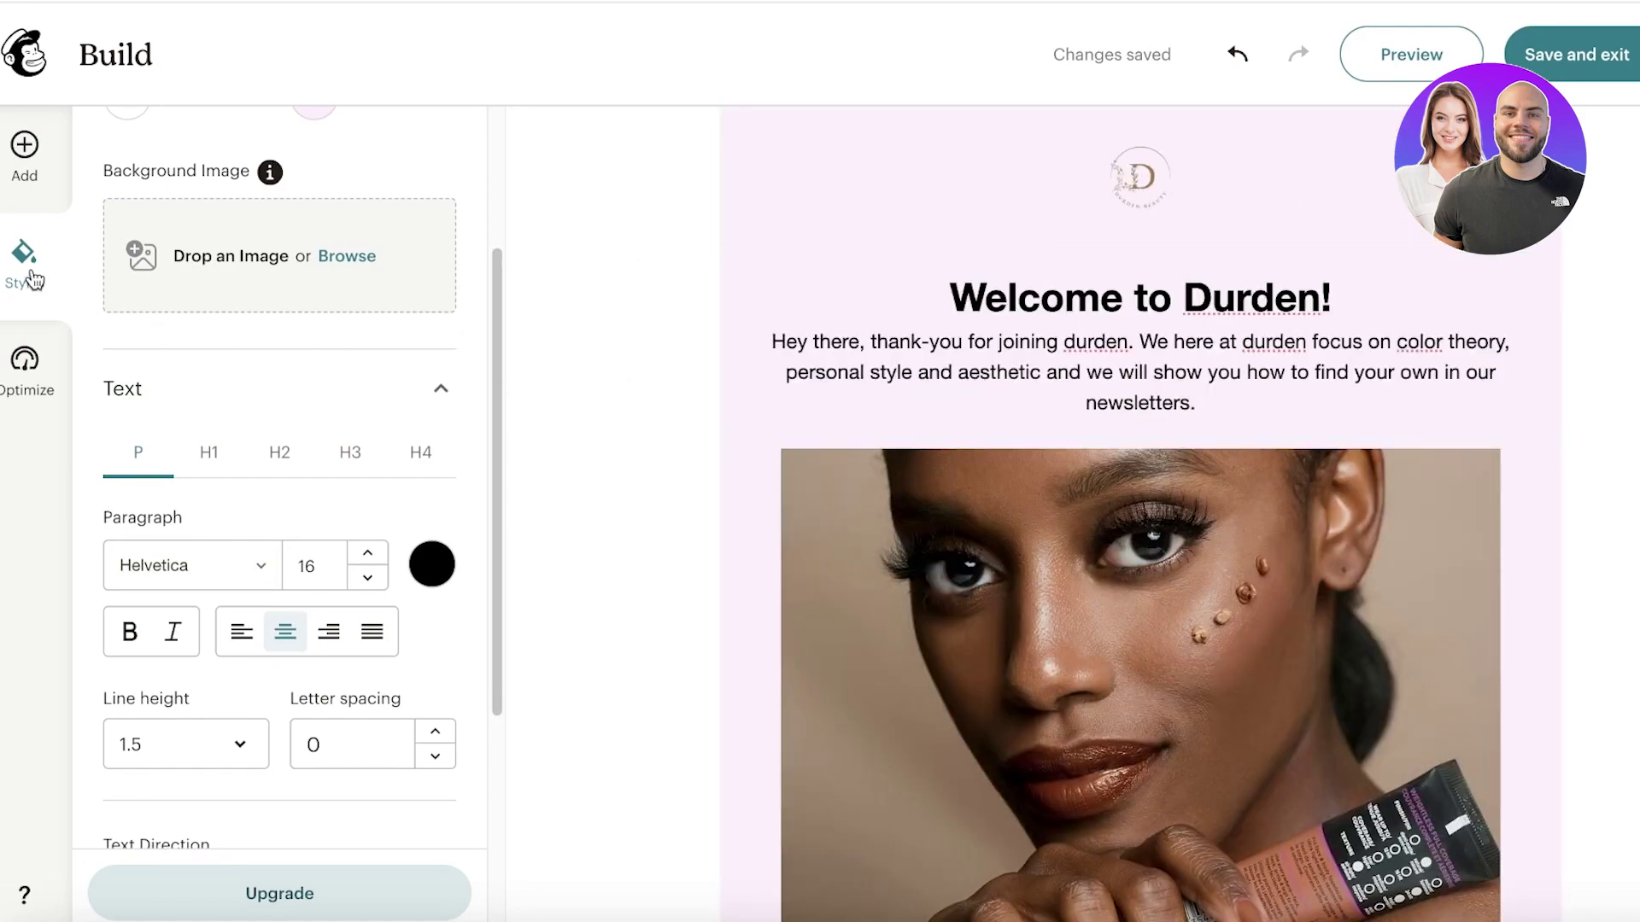
left_click(432, 564)
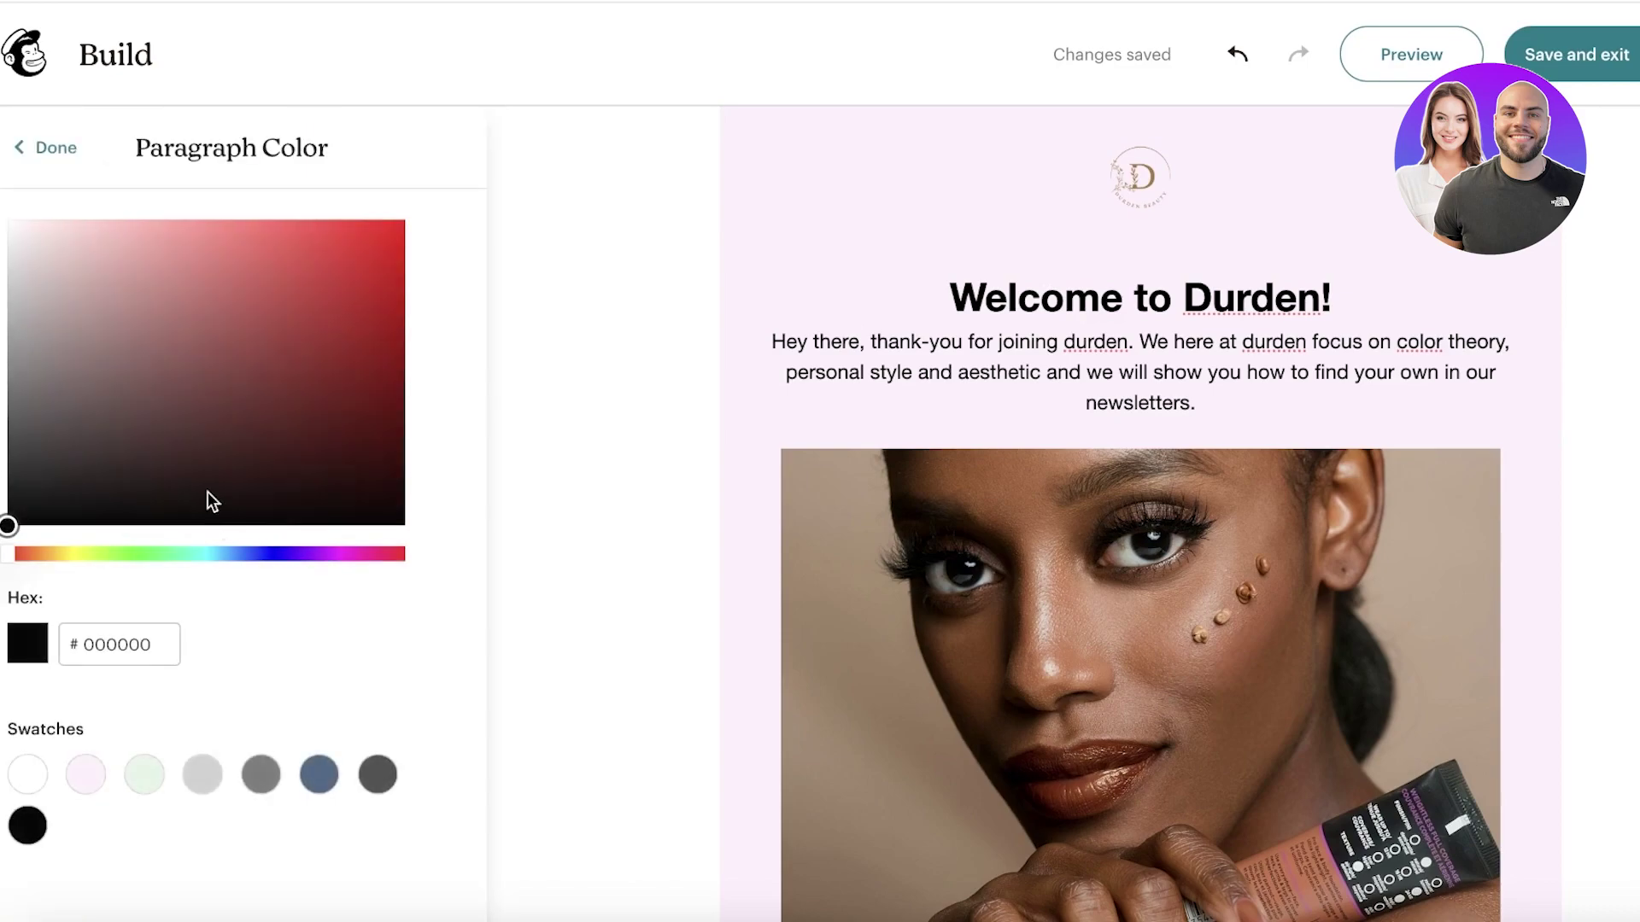
left_click(357, 553)
left_click(359, 425)
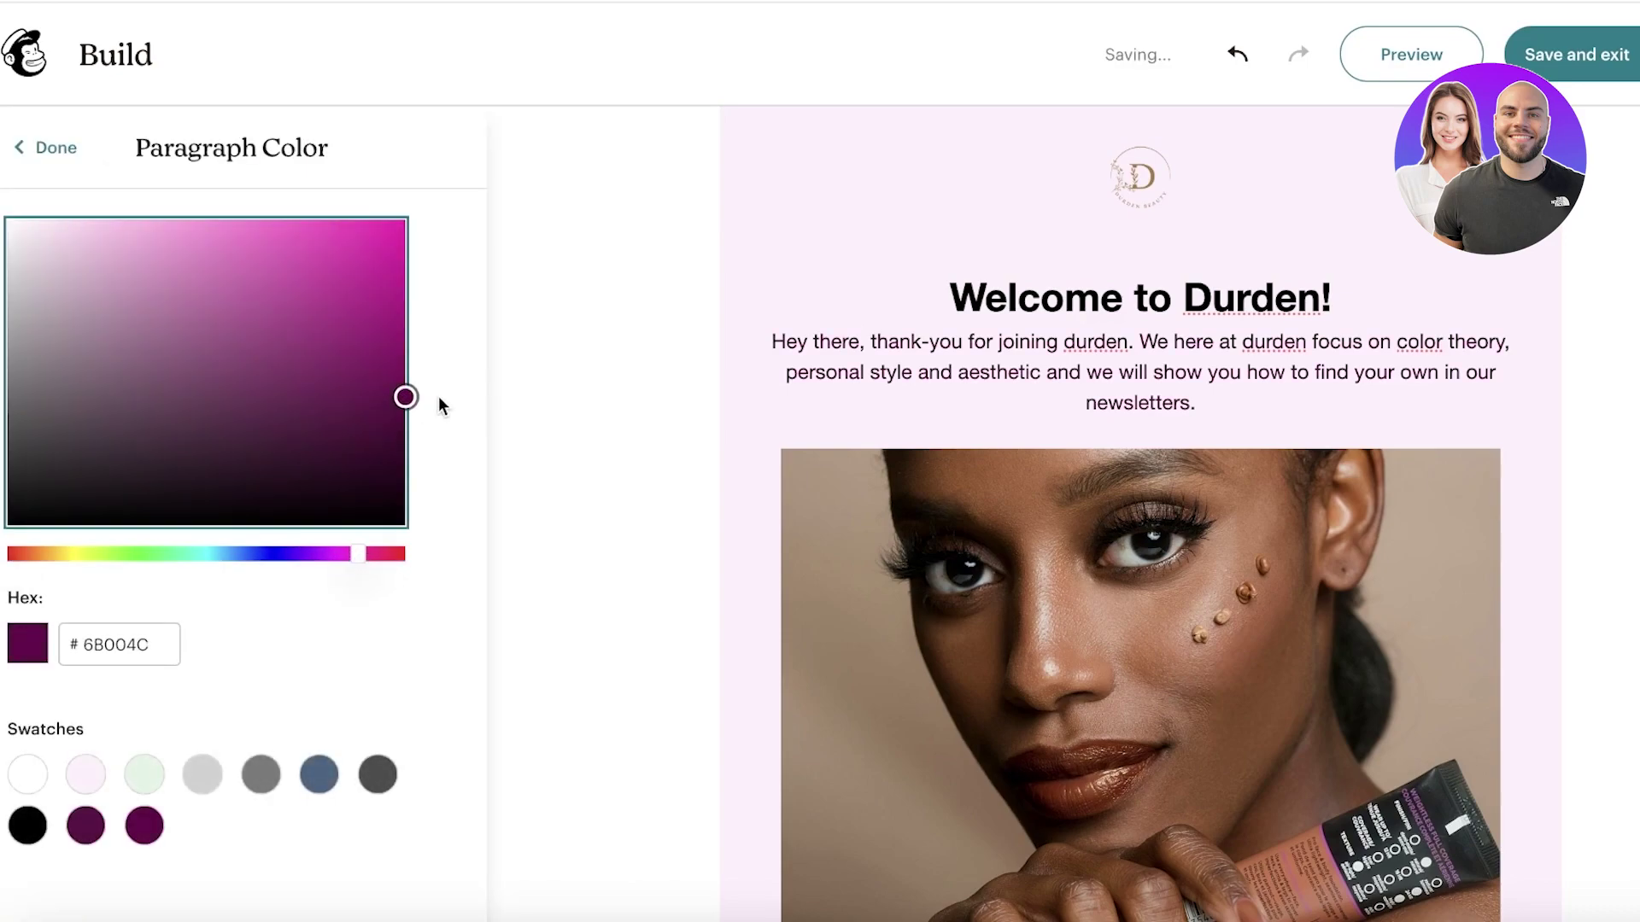
left_click(58, 154)
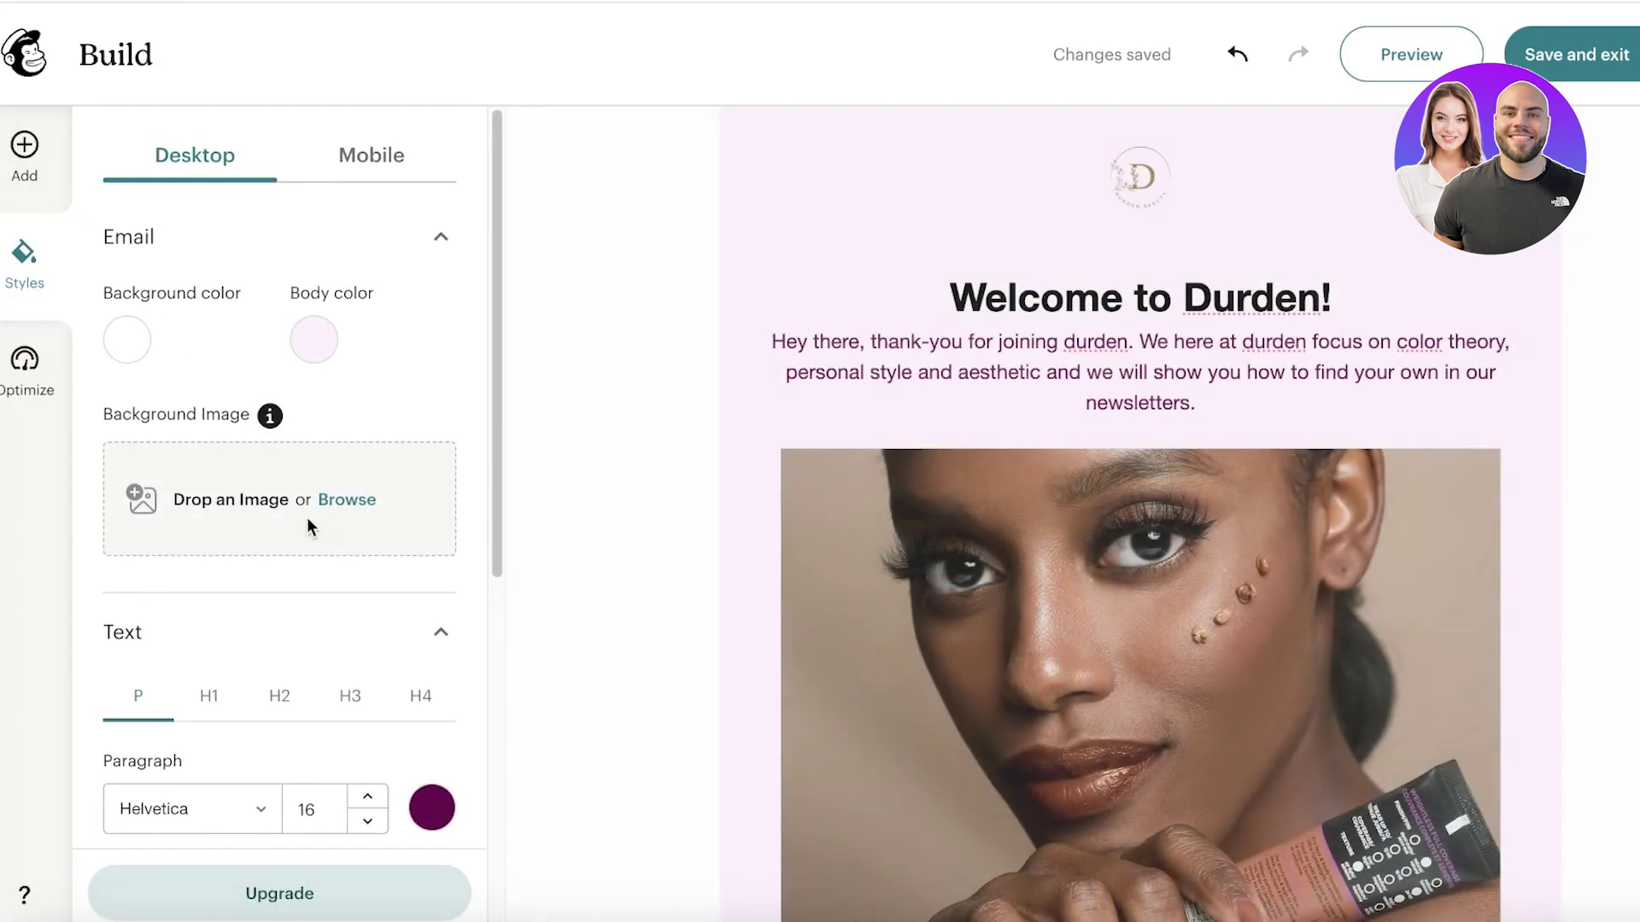
Step: Raise the paragraph font size from 16 to 17 px and save the design
scroll(306, 515, "down", 5)
scroll(270, 531, "down", 3)
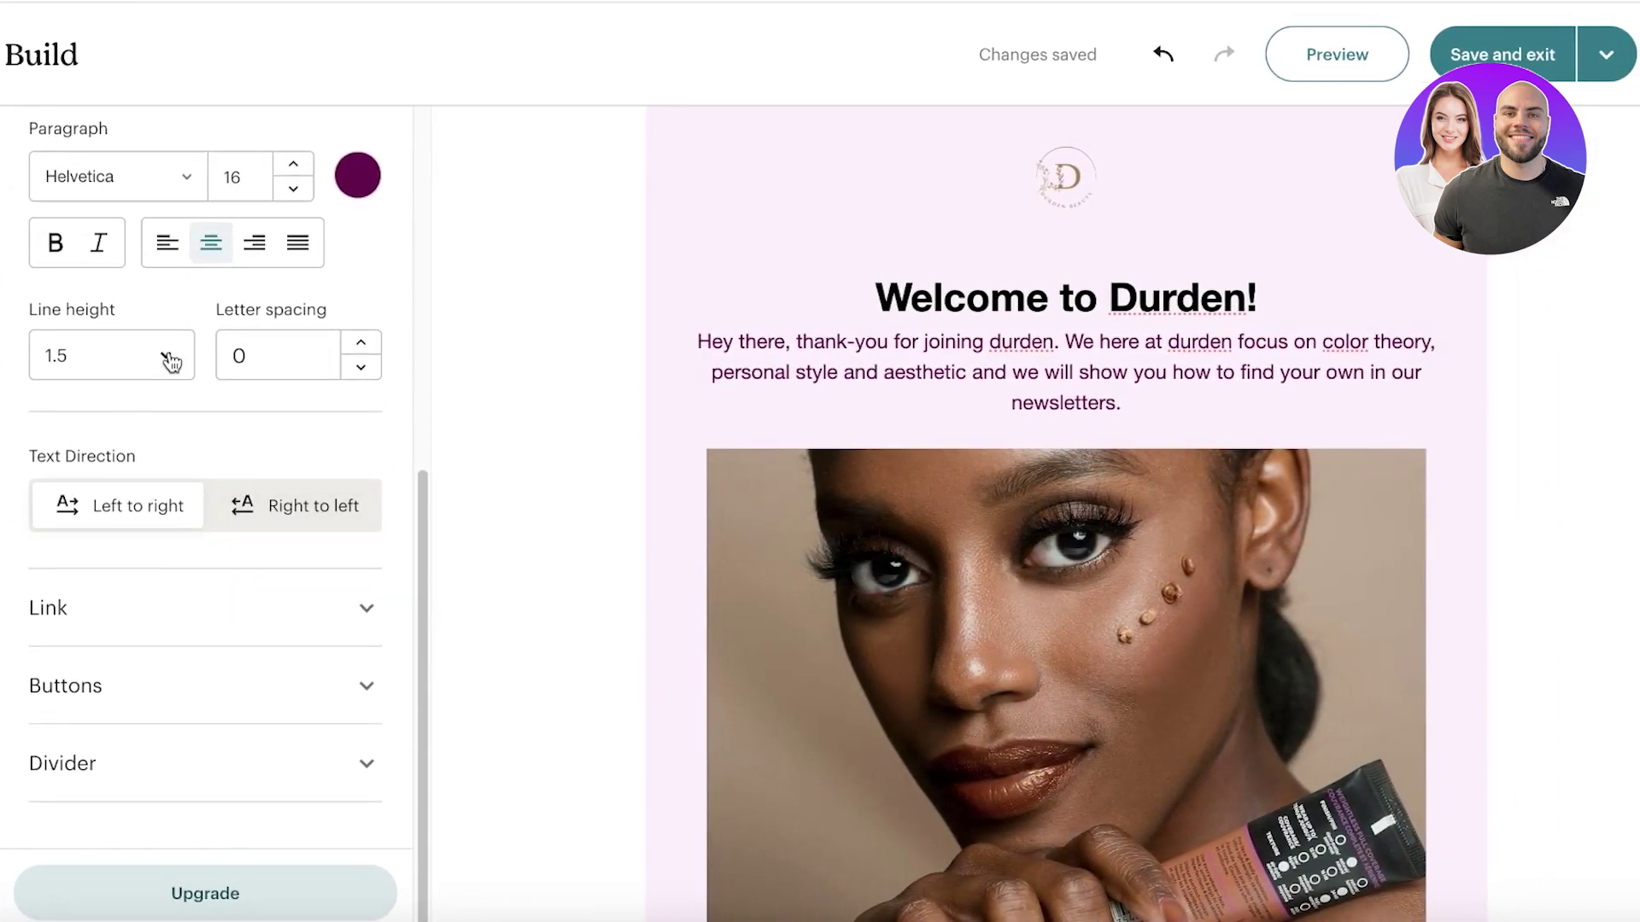
left_click(284, 171)
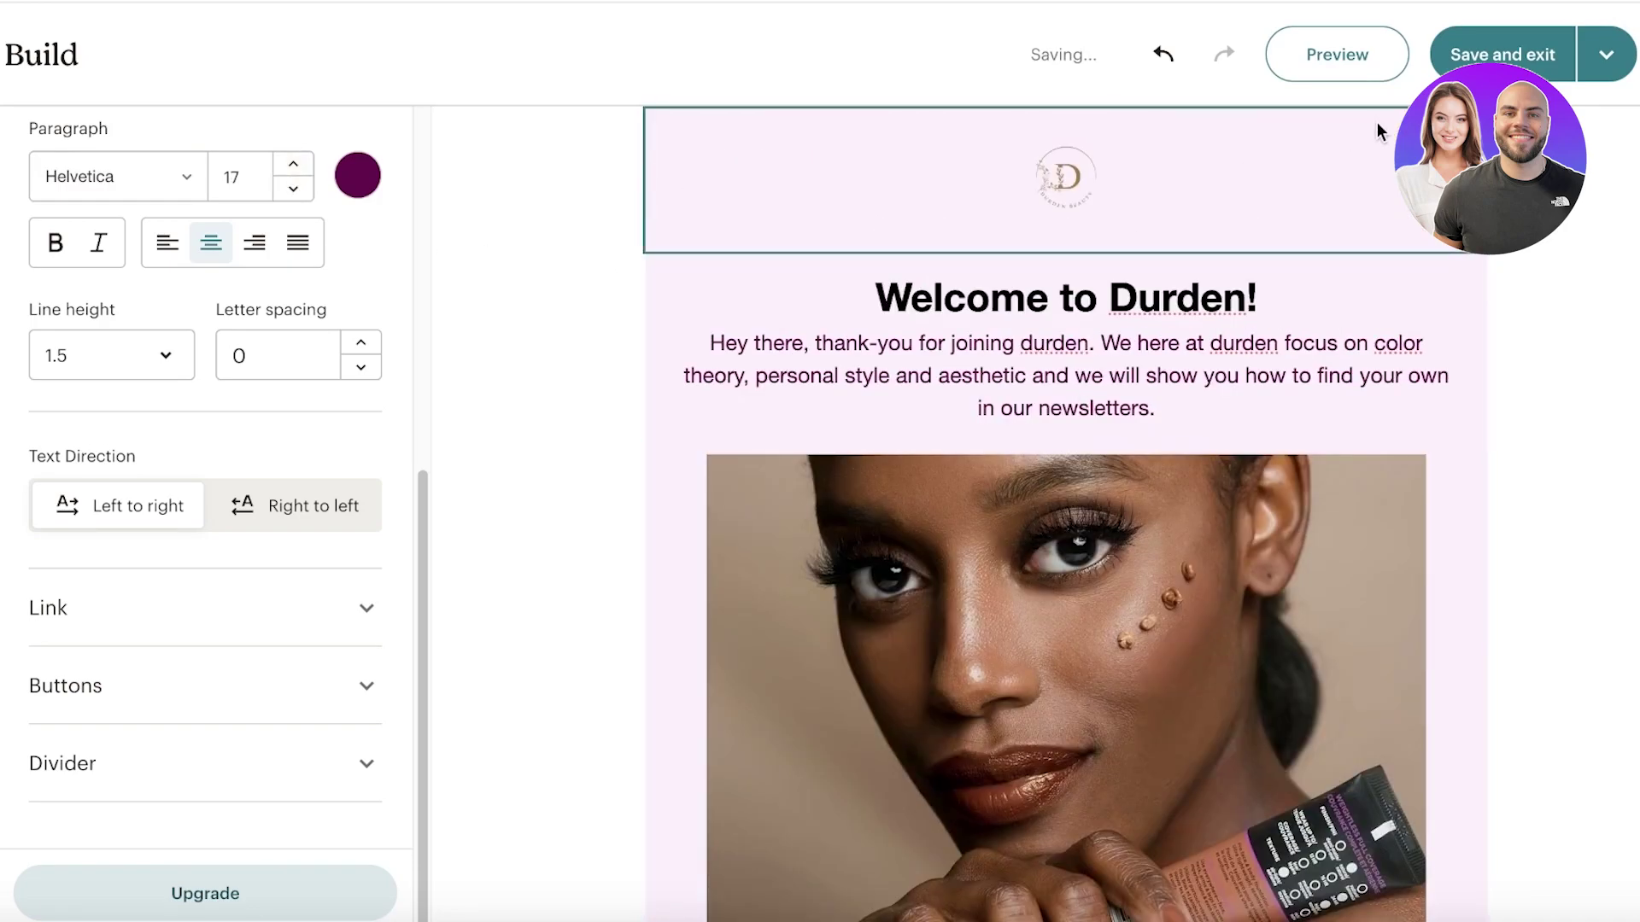
left_click(1502, 54)
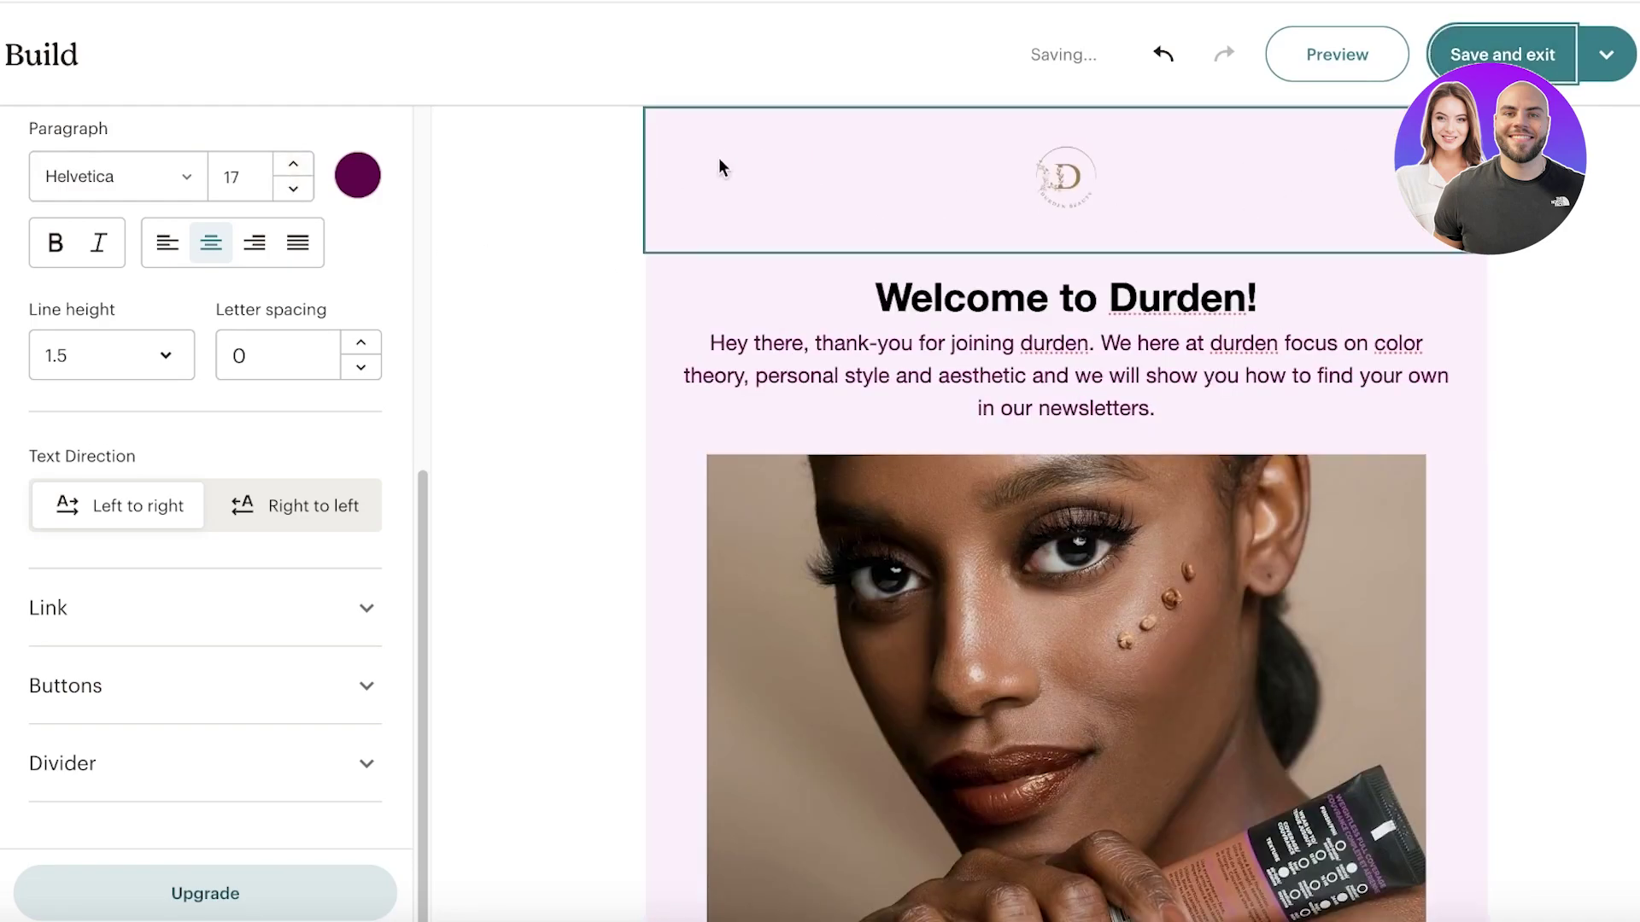